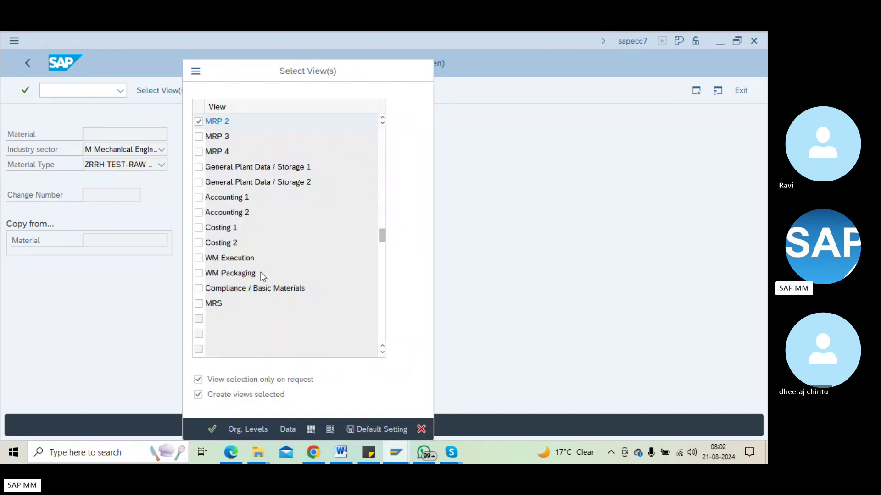
Switch to the data screens overview and examine the screen descriptions of sequence 21, from Basic Data 1 through the accounting screens.
key("alt+Tab")
left_click(170, 132)
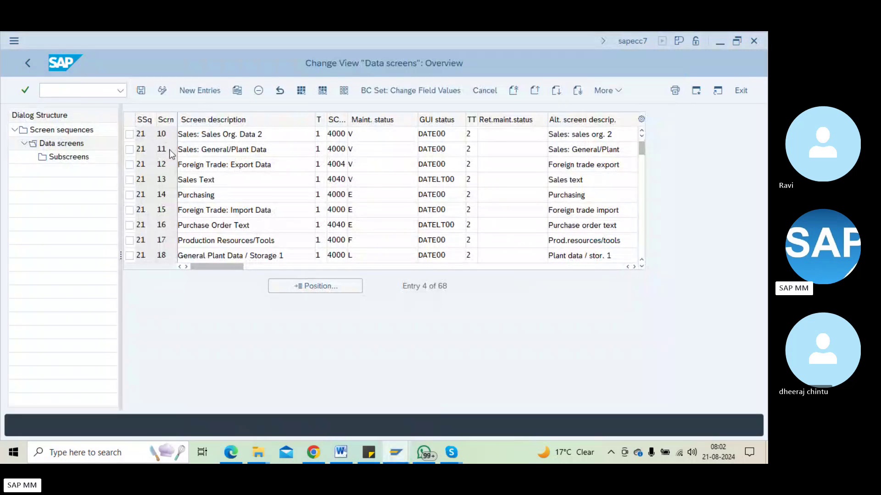
scroll(171, 143, "up", 1)
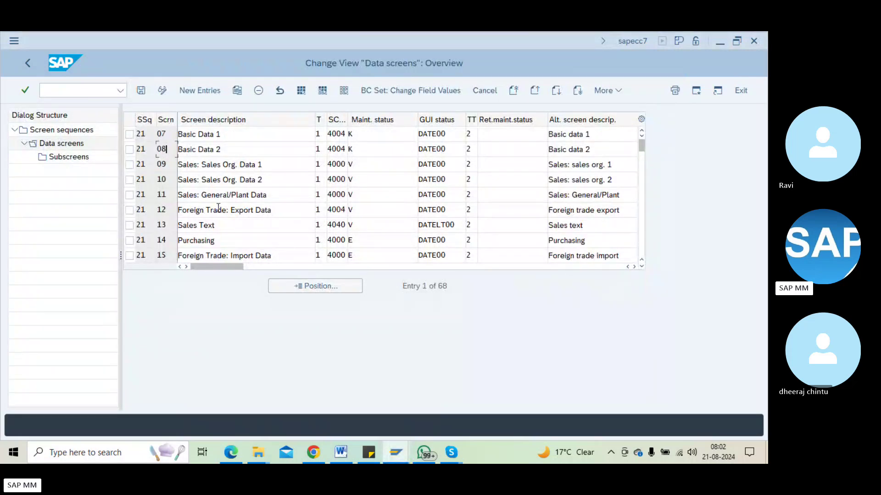
scroll(213, 214, "down", 2)
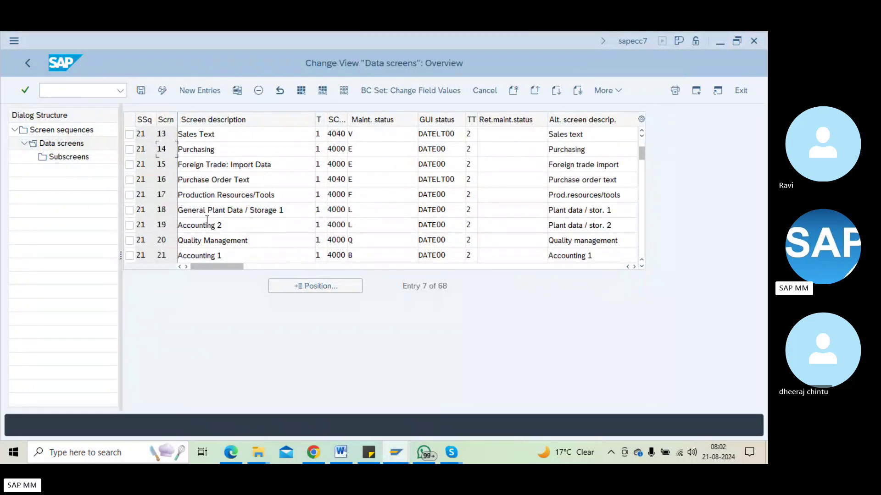
key("alt+Tab")
key("alt+Tab")
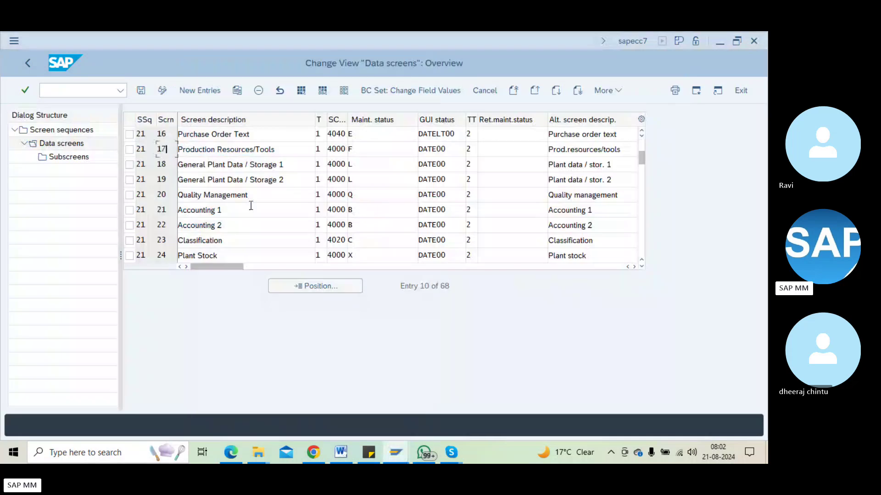
scroll(242, 159, "up", 3)
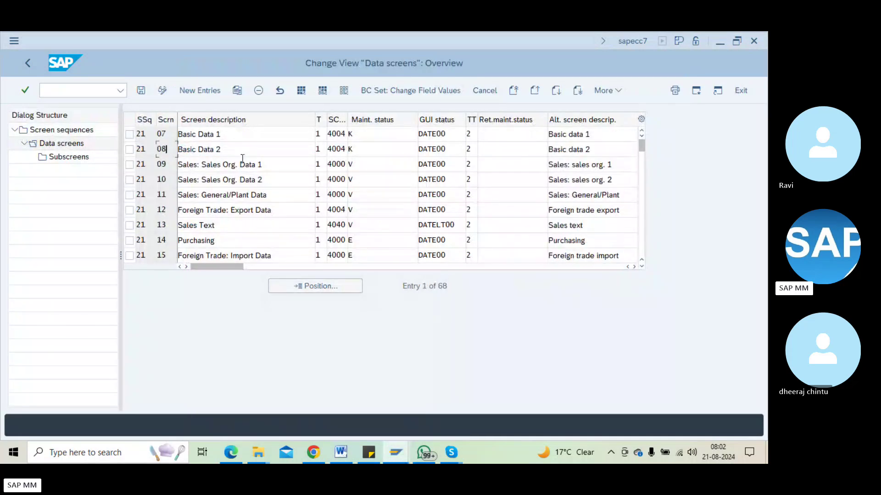
left_click(221, 135)
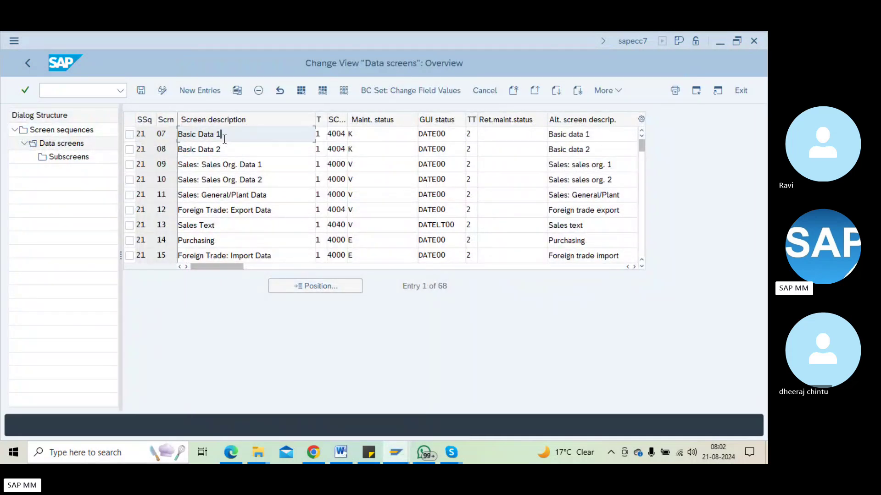
left_click(229, 146)
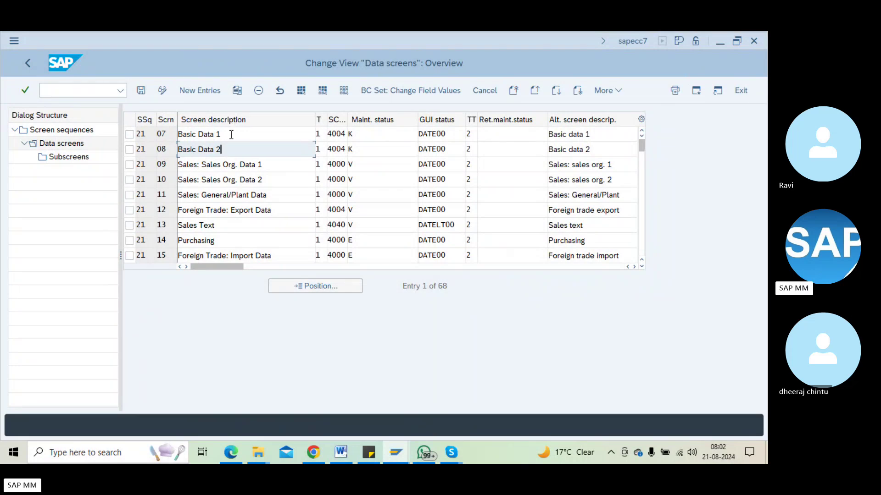
left_click(233, 164)
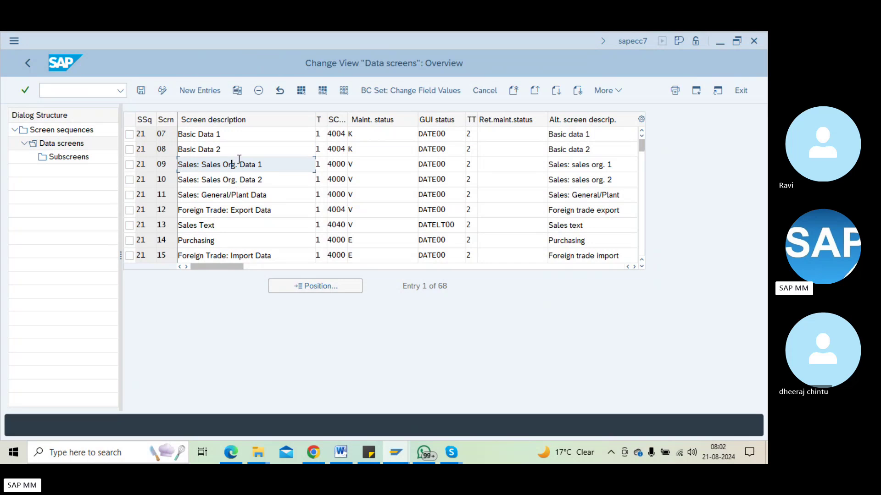
Open the data screens of screen sequence 01, Std industry sequence, and examine its screen descriptions.
left_click(28, 64)
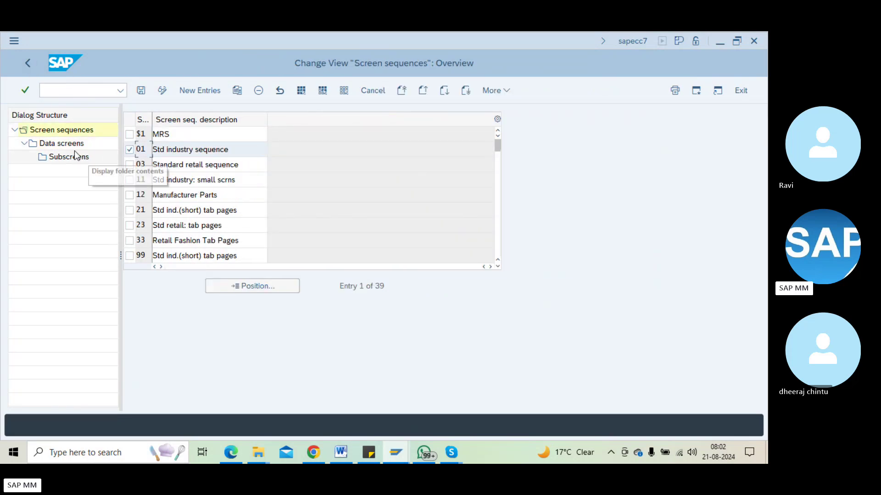
double_click(61, 145)
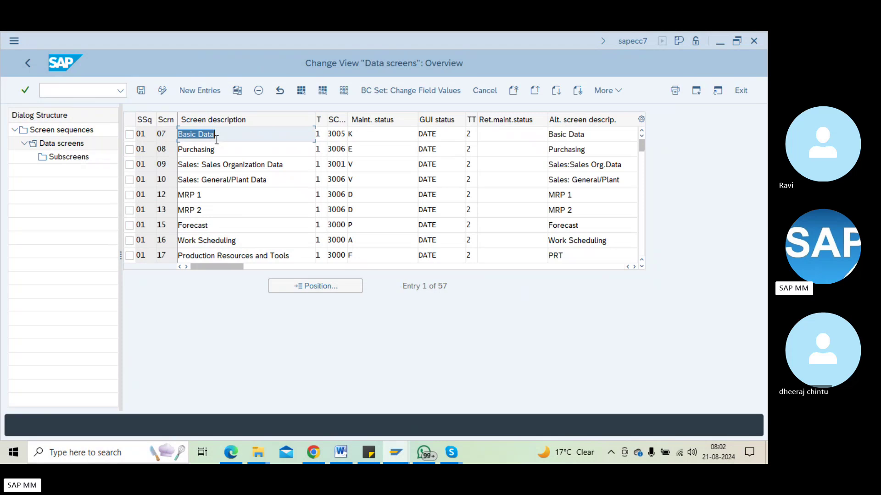
left_click_drag(218, 137, 177, 151)
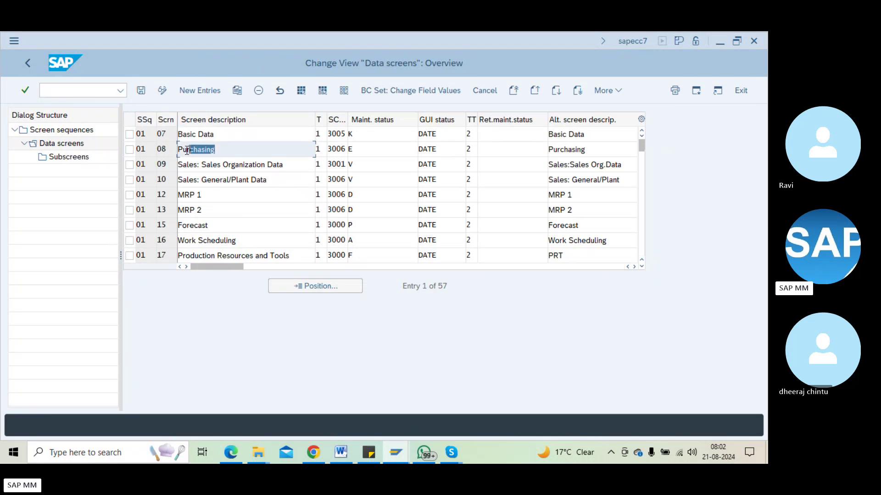
left_click_drag(277, 166, 179, 165)
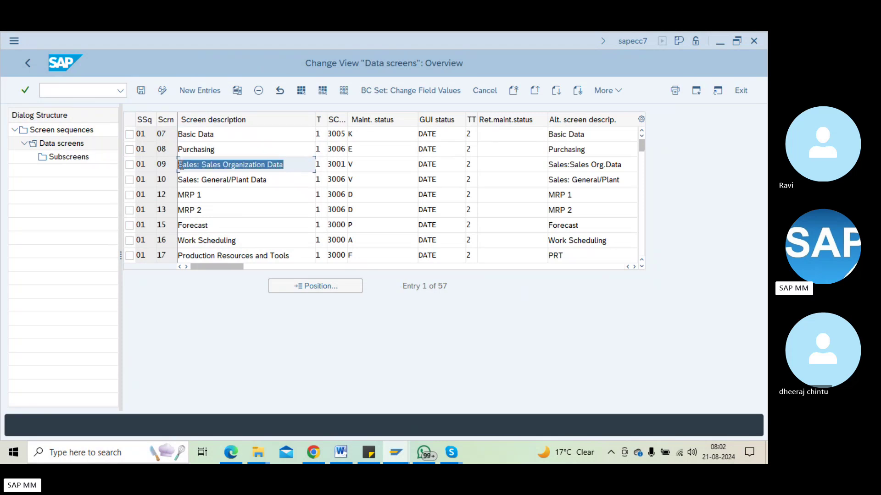
left_click(233, 138)
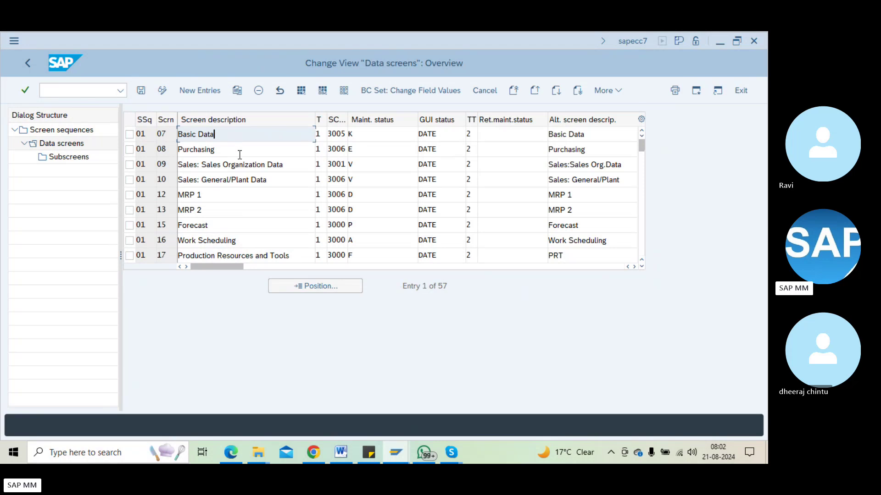
left_click(235, 152)
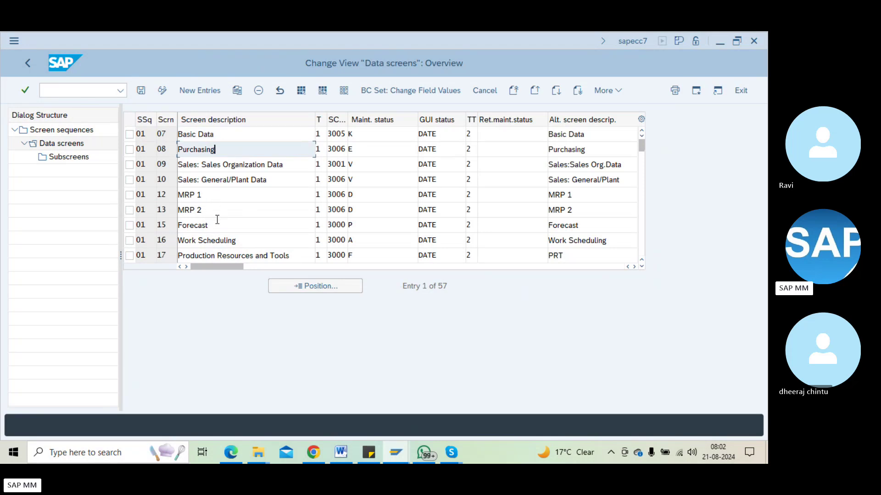
scroll(228, 178, "down", 1)
scroll(228, 199, "down", 3)
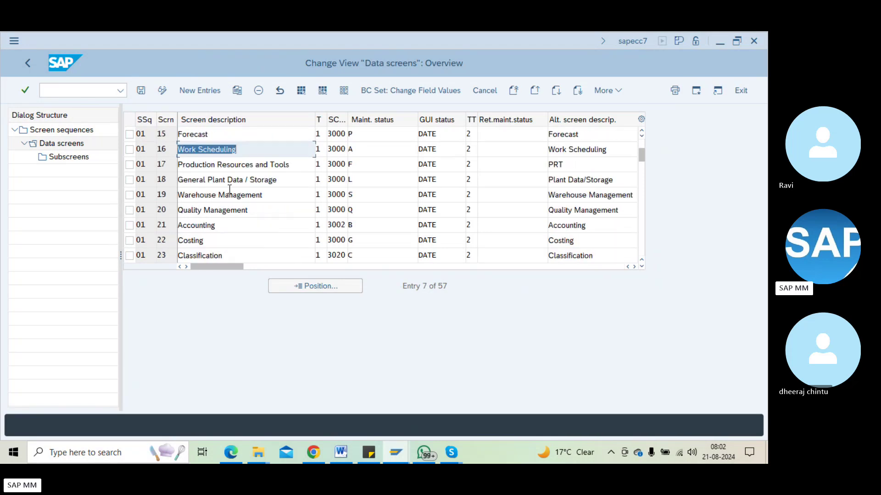
scroll(228, 199, "up", 1)
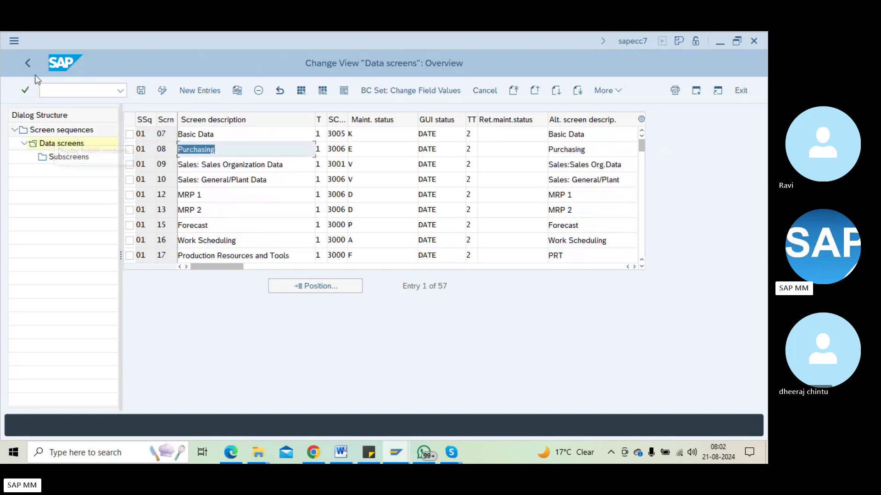
Open the data screens of sequence 21, Std ind.(short) tab pages, and compare them with the view list in the material creation window.
double_click(62, 129)
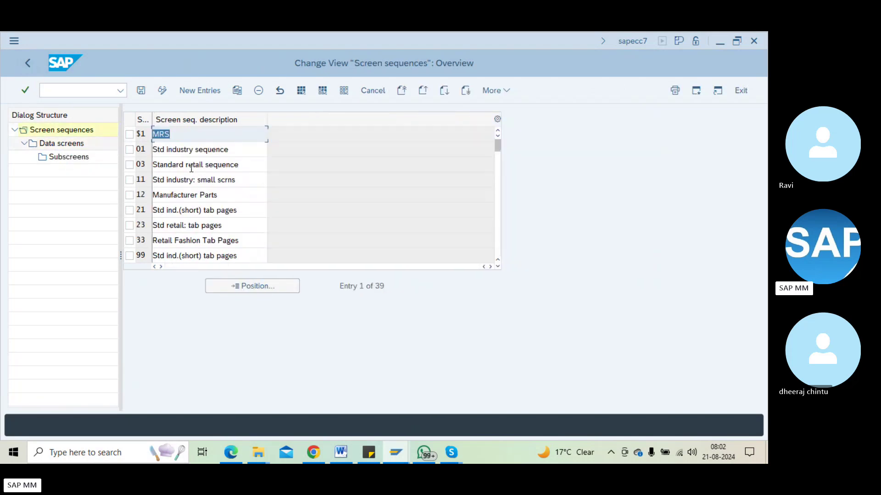
left_click(129, 210)
double_click(59, 144)
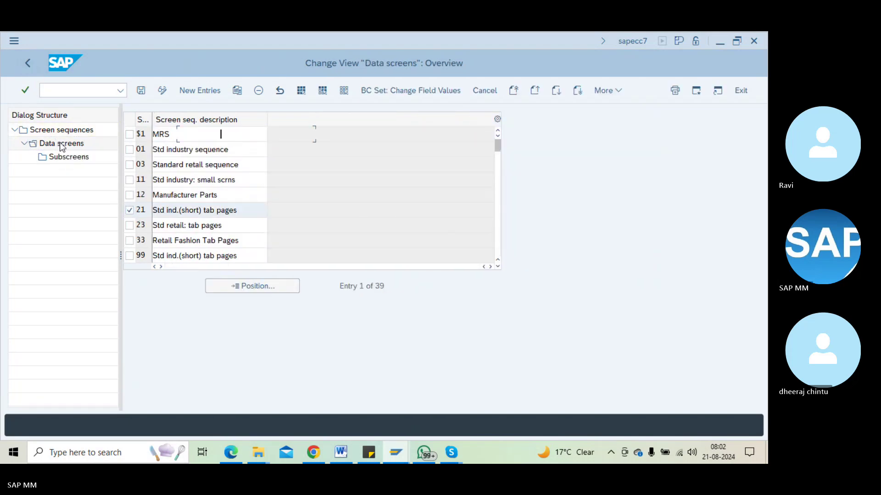
left_click(228, 148)
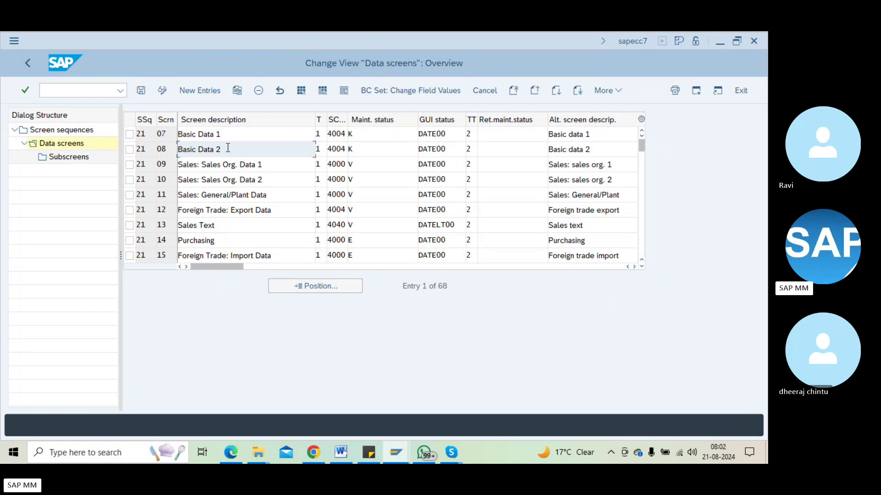
left_click(249, 166)
left_click(256, 179)
left_click(260, 193)
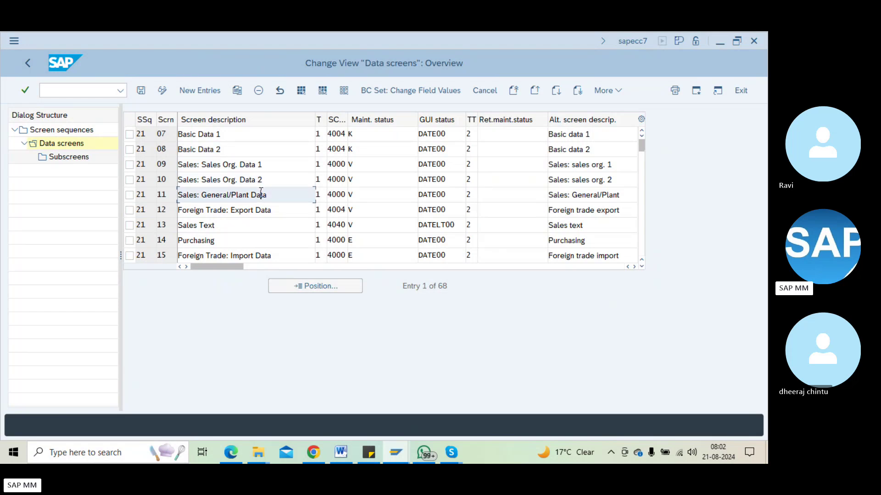
scroll(253, 224, "down", 2)
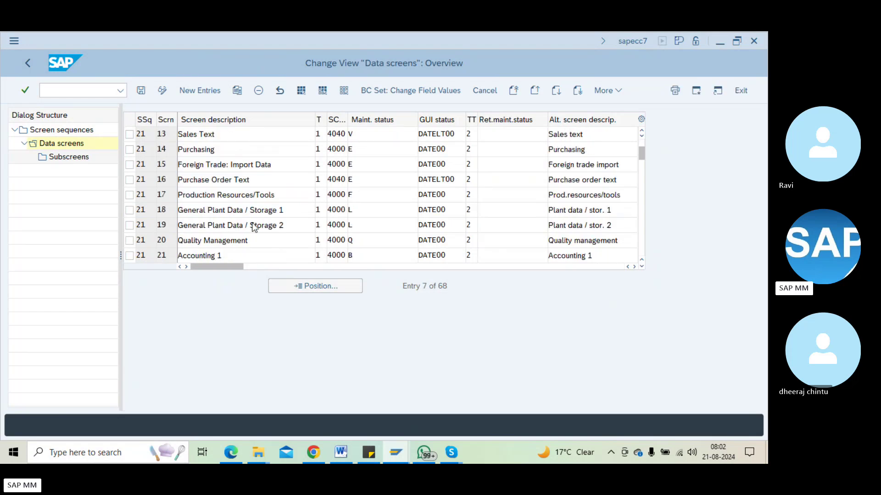
scroll(250, 223, "down", 4)
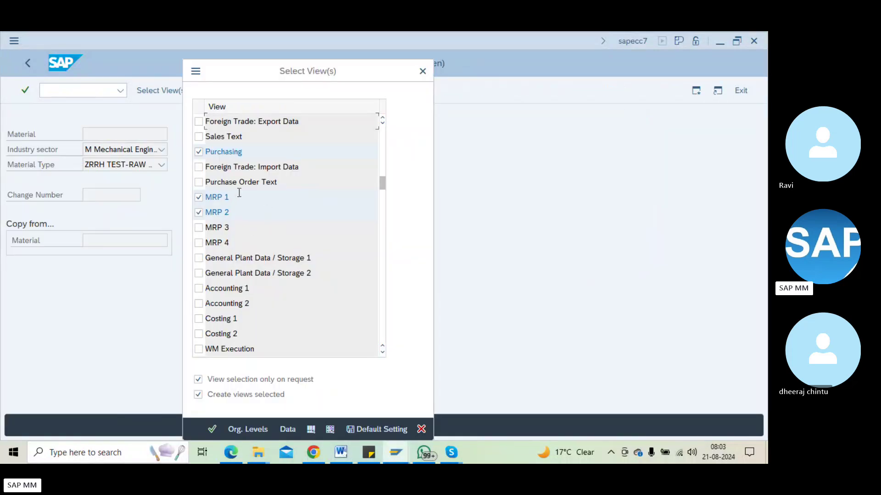
scroll(263, 167, "up", 2)
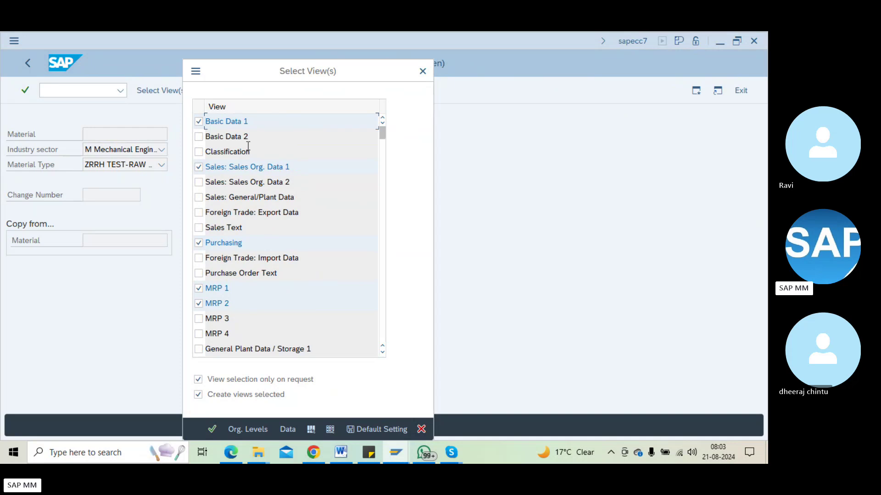
Return to the screen sequences overview in the customizing window and widen the screen sequence number column.
key("alt+Tab")
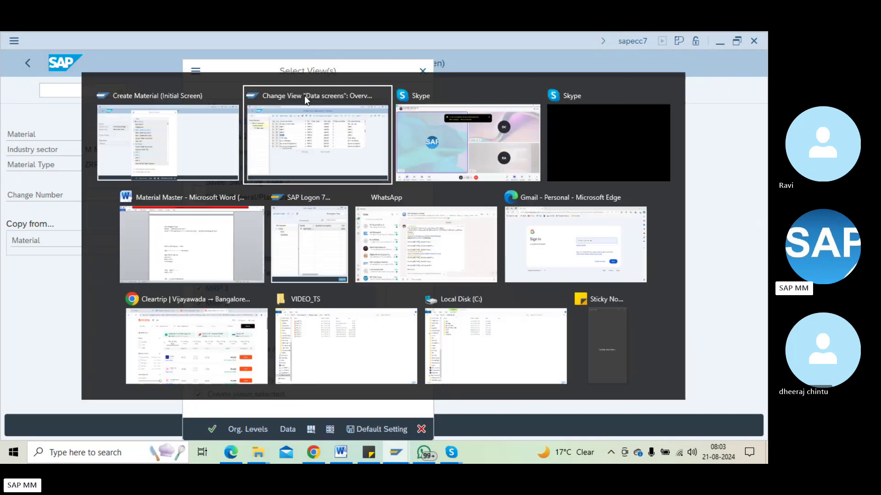
left_click(30, 63)
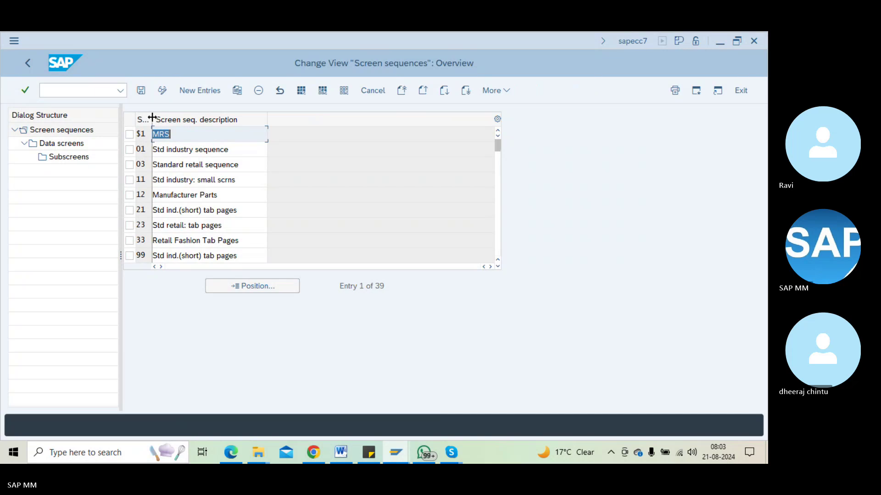
left_click_drag(152, 120, 180, 120)
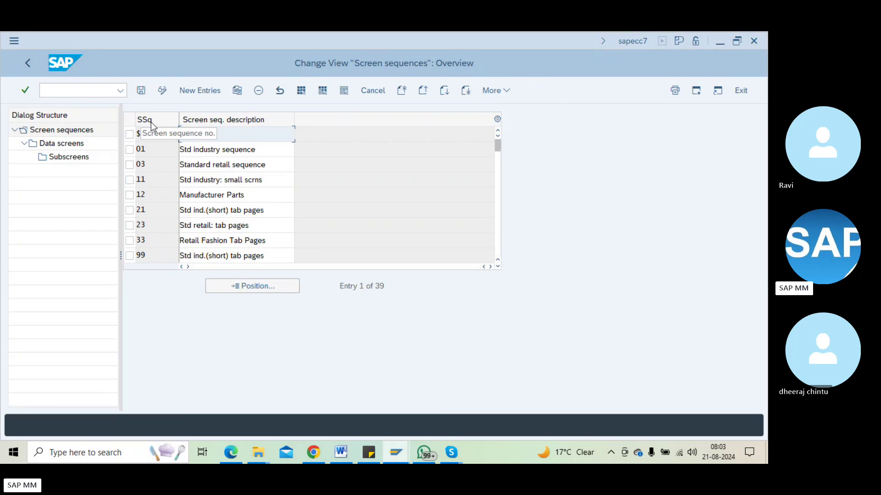
left_click(228, 209)
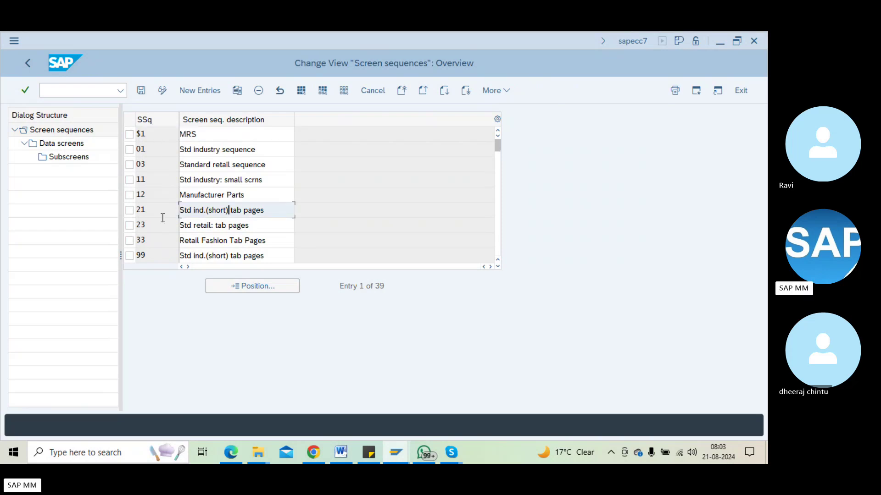
left_click(160, 227)
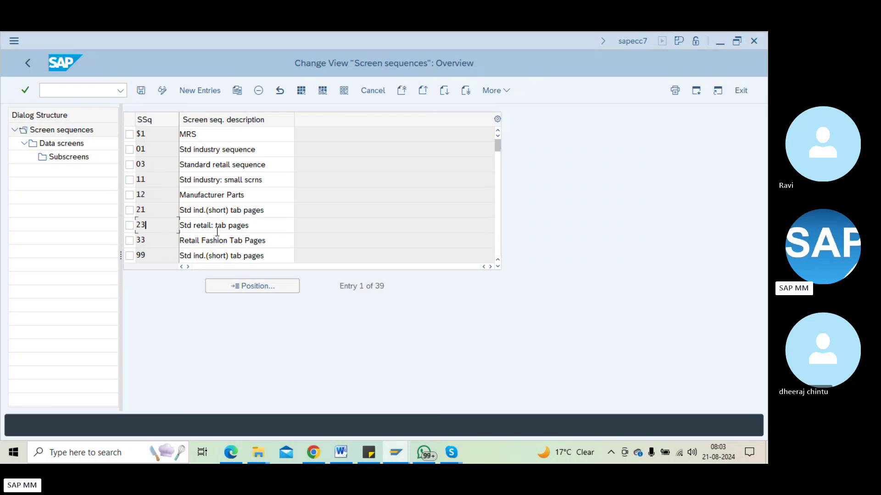
Select screen sequence 33, Retail Fashion Tab Pages, and open its data screens to examine the screen descriptions.
left_click(129, 241)
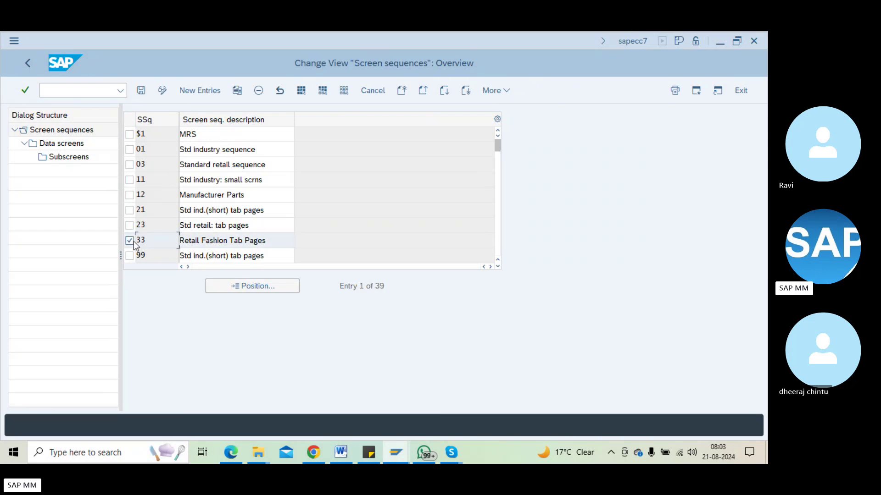
left_click(136, 240)
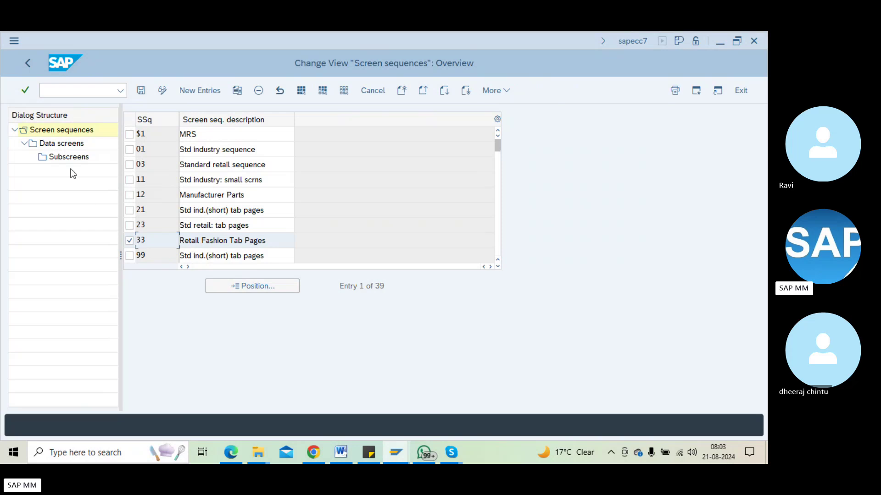
double_click(54, 143)
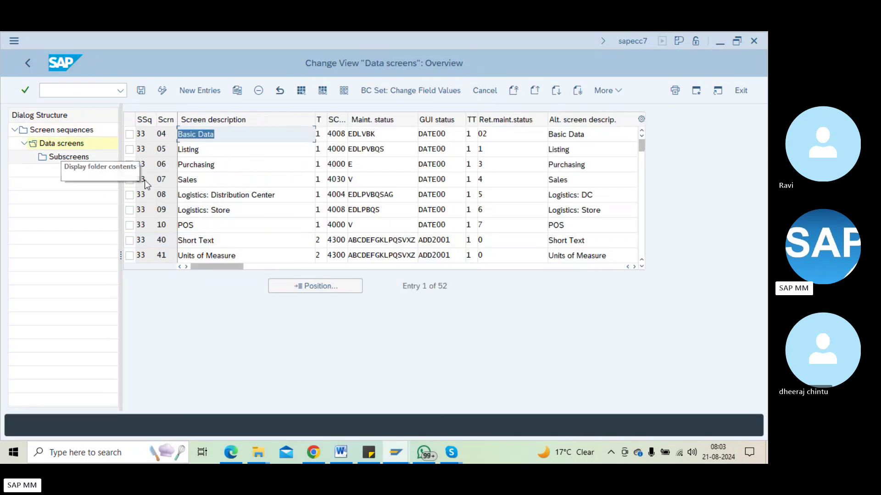
left_click(218, 148)
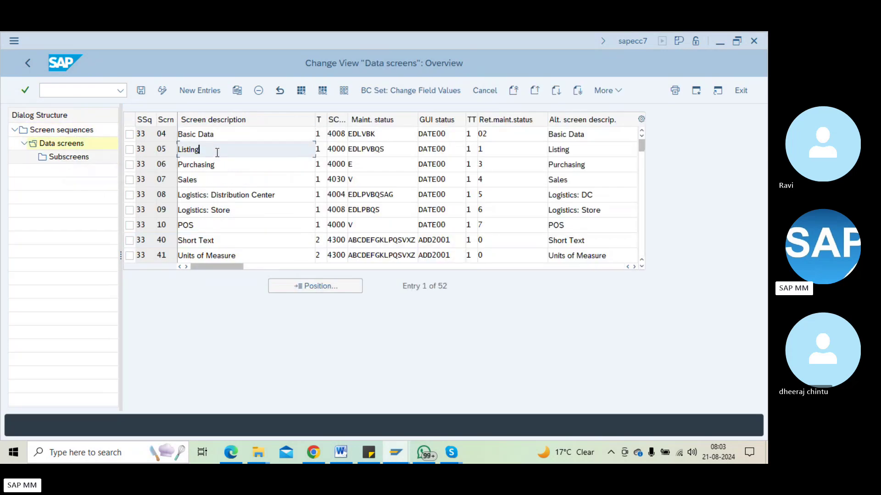
left_click(213, 228)
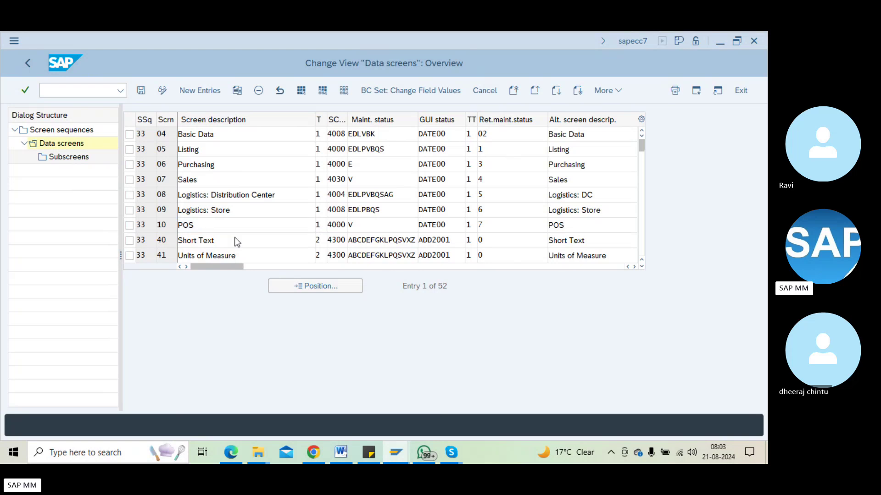
scroll(235, 238, "down", 2)
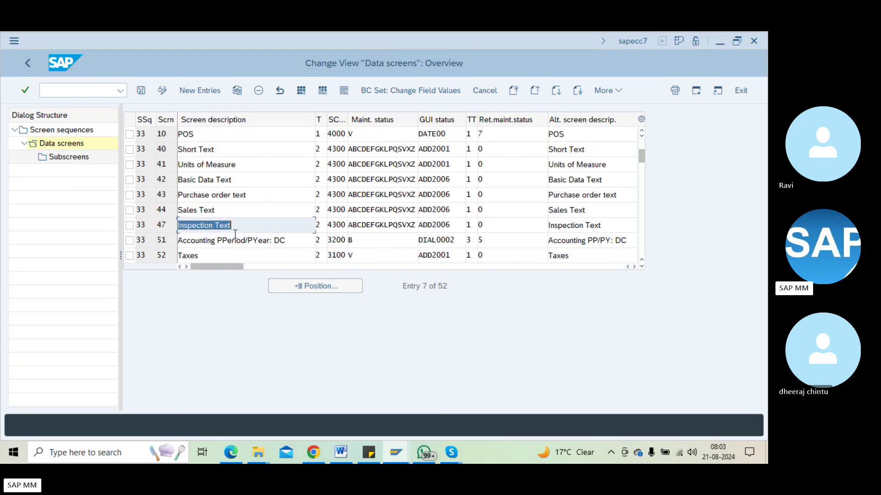
left_click(233, 228)
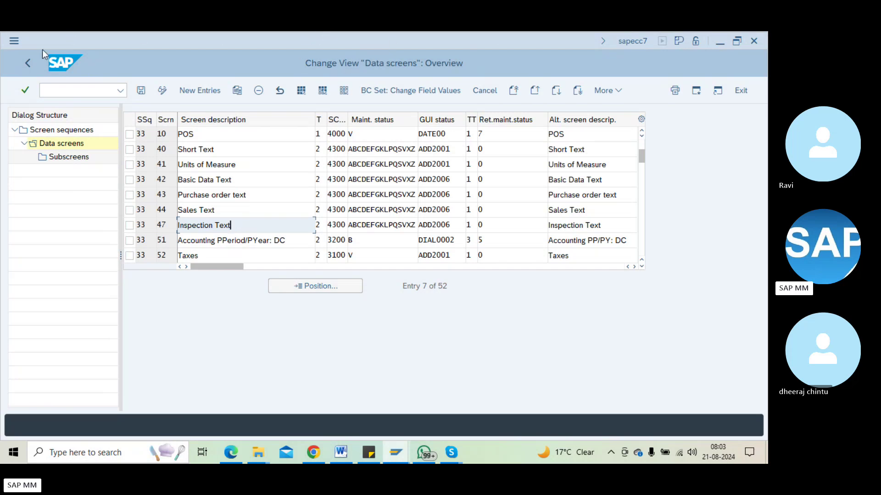
Return to the screen sequences overview and open the data screens of sequence 23, Std retail: tab pages.
left_click(50, 131)
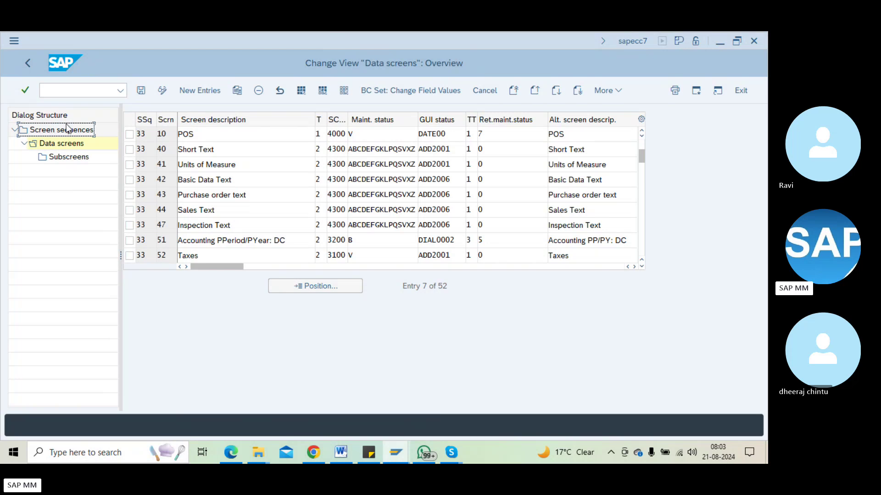
double_click(64, 130)
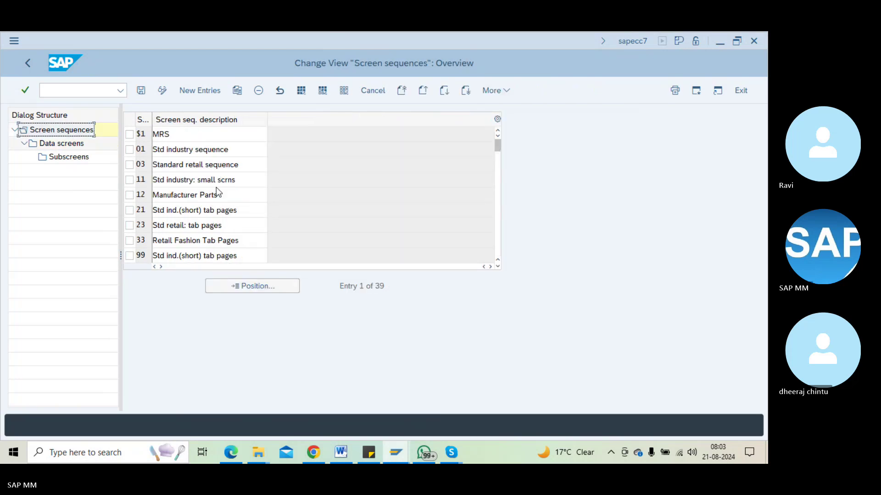
scroll(216, 191, "down", 1)
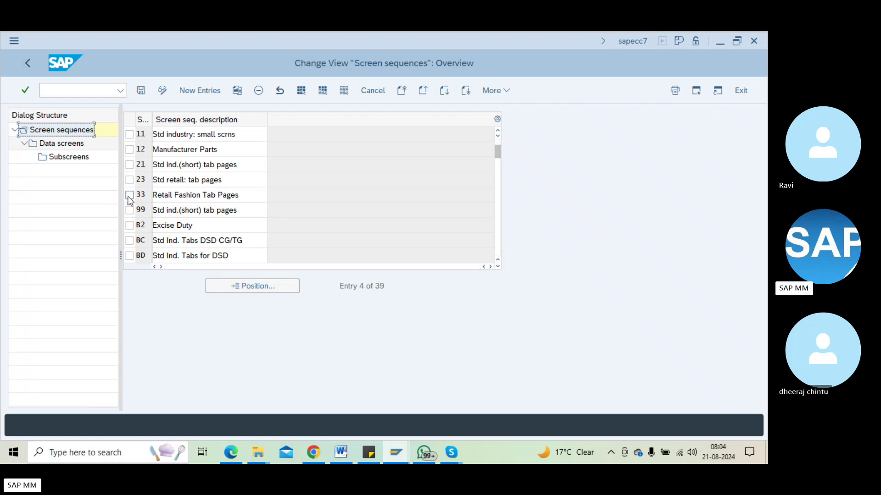
left_click(129, 180)
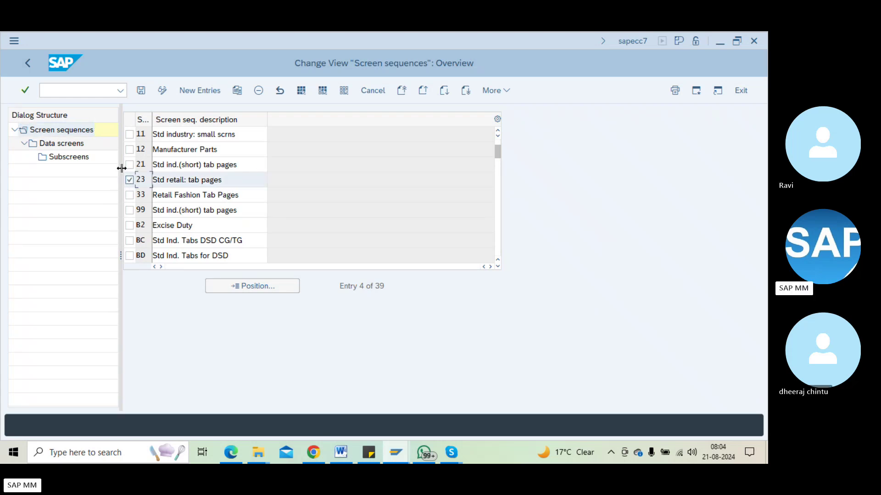
double_click(47, 145)
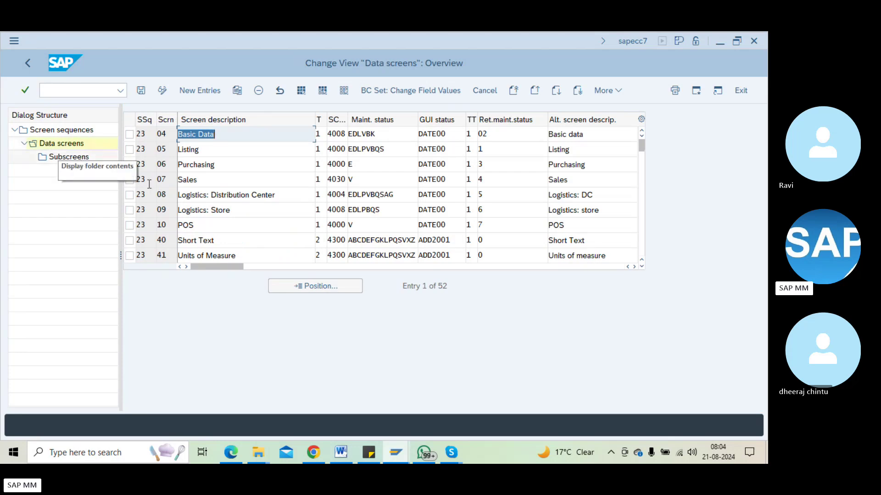
Examine the screen descriptions in the data screens of sequence 23, from Basic Data through the additional logistics and accounting screens.
left_click(229, 148)
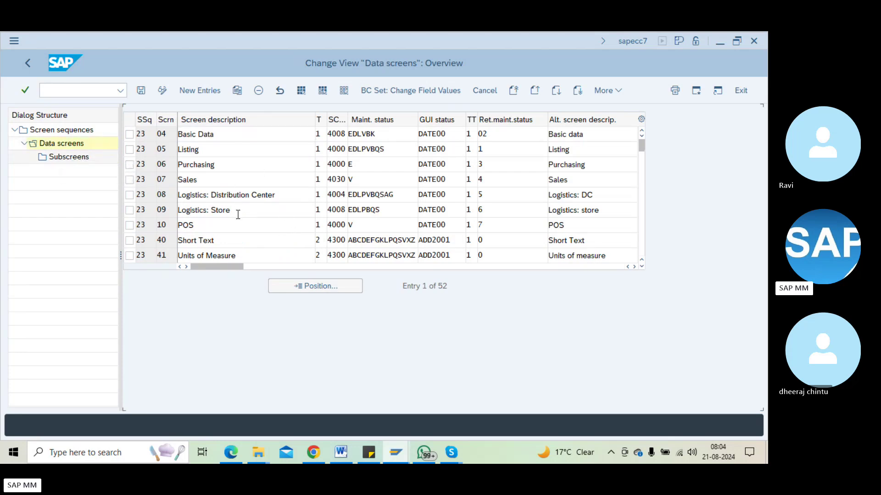
scroll(238, 214, "down", 1)
scroll(252, 215, "up", 1)
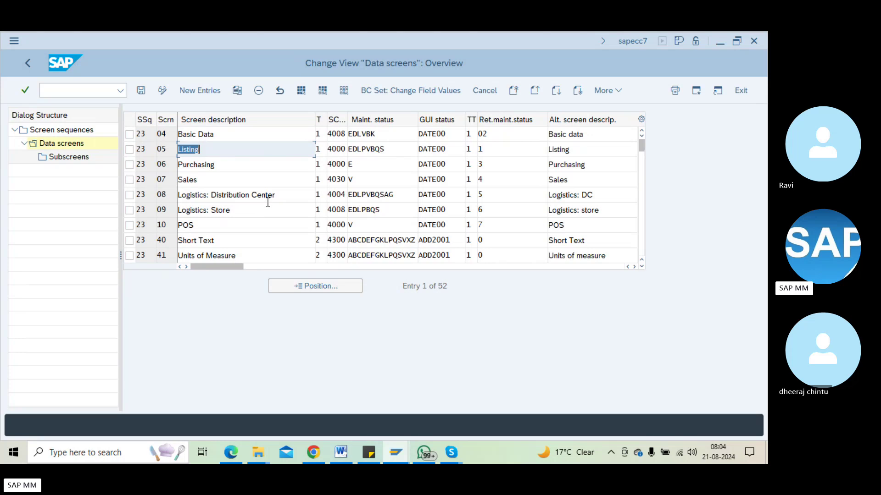
left_click(268, 193)
scroll(284, 223, "down", 1)
scroll(283, 223, "down", 1)
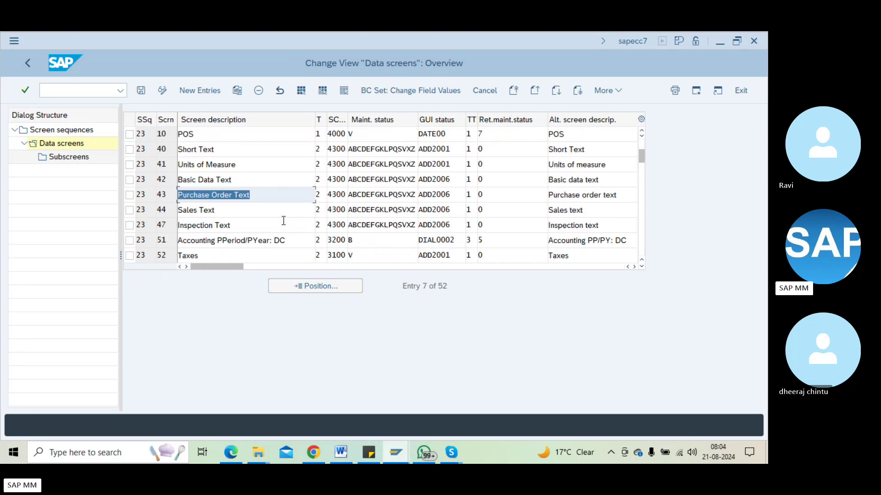
scroll(282, 222, "down", 1)
scroll(275, 221, "down", 1)
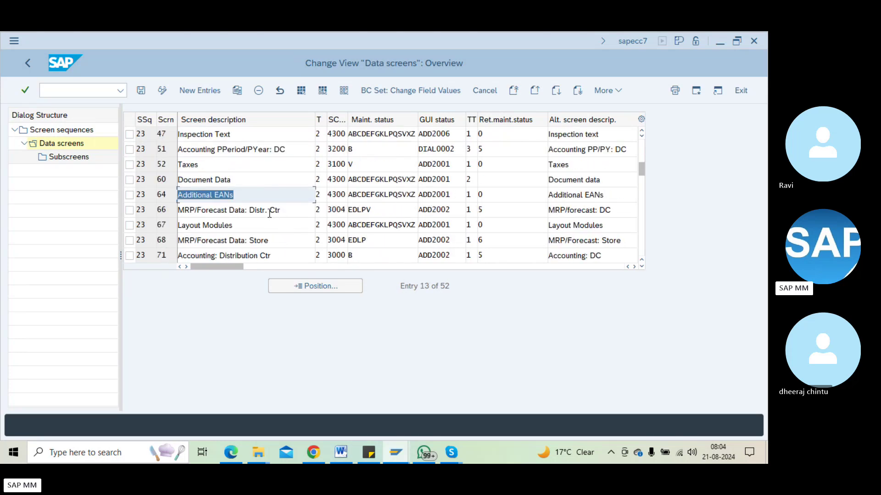
scroll(257, 221, "down", 1)
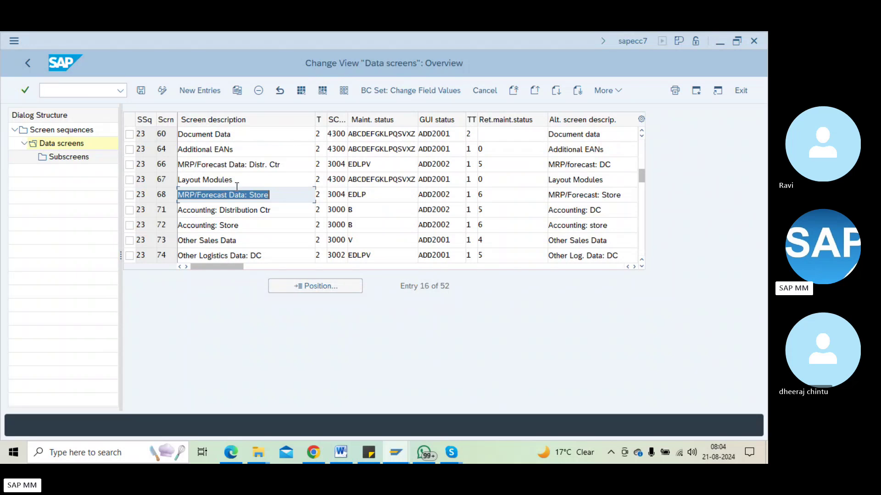
Return to the screen sequences overview, select sequence 12, Manufacturer Parts, and try to open its data screens.
double_click(58, 130)
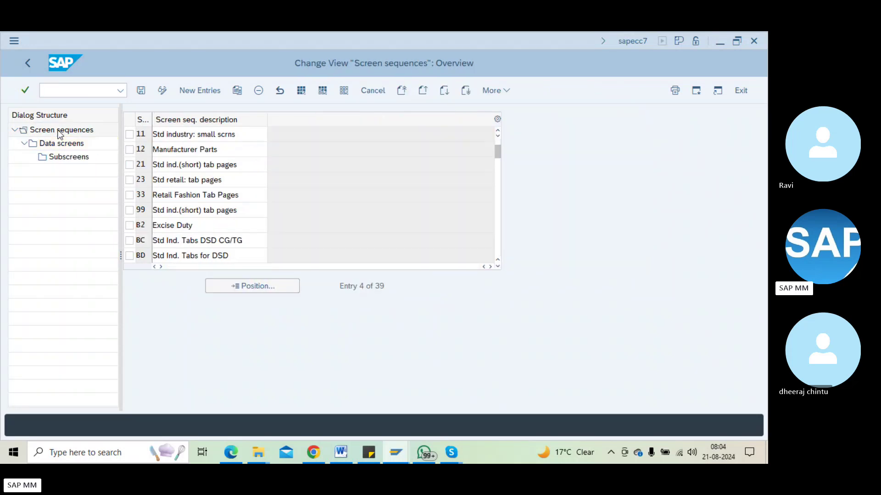
double_click(58, 132)
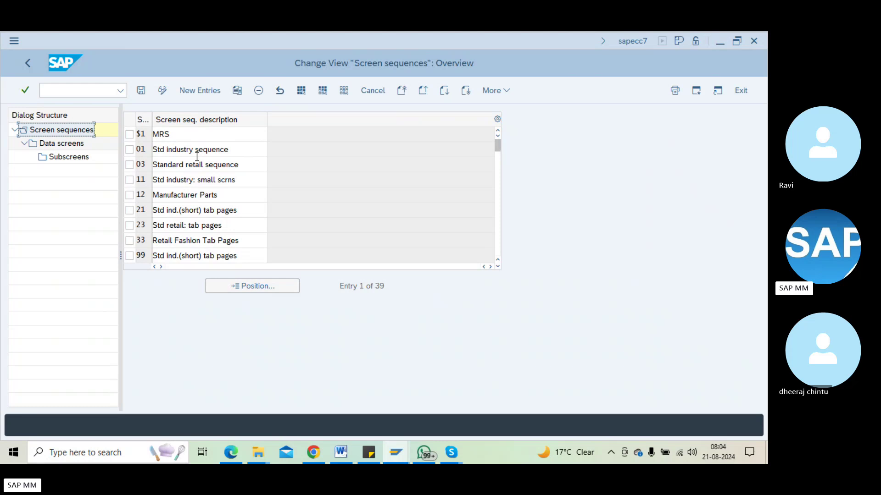
left_click(129, 195)
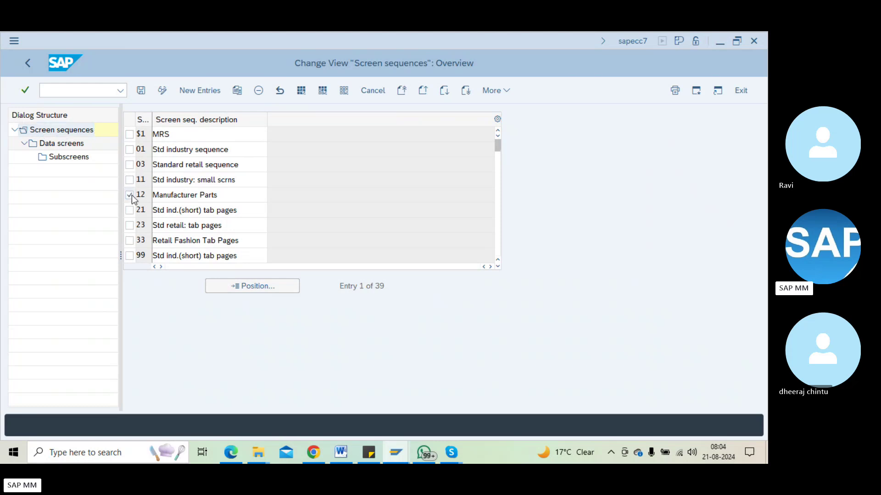
left_click(130, 208)
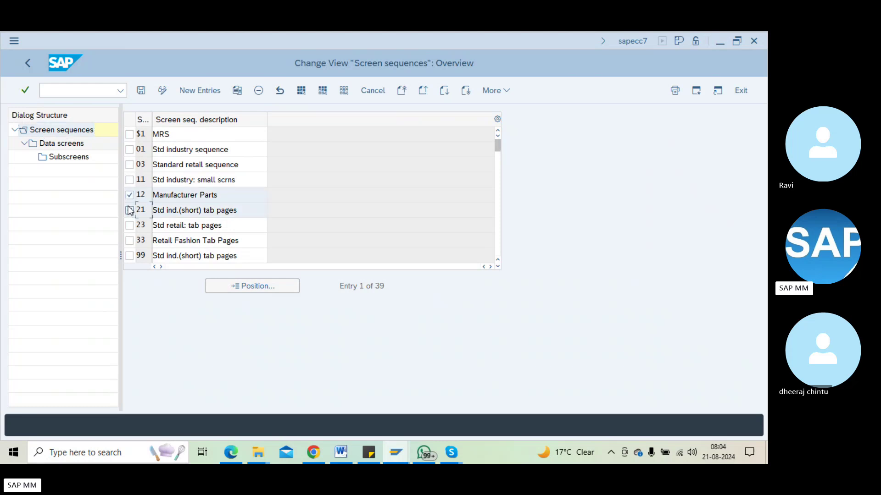
double_click(62, 144)
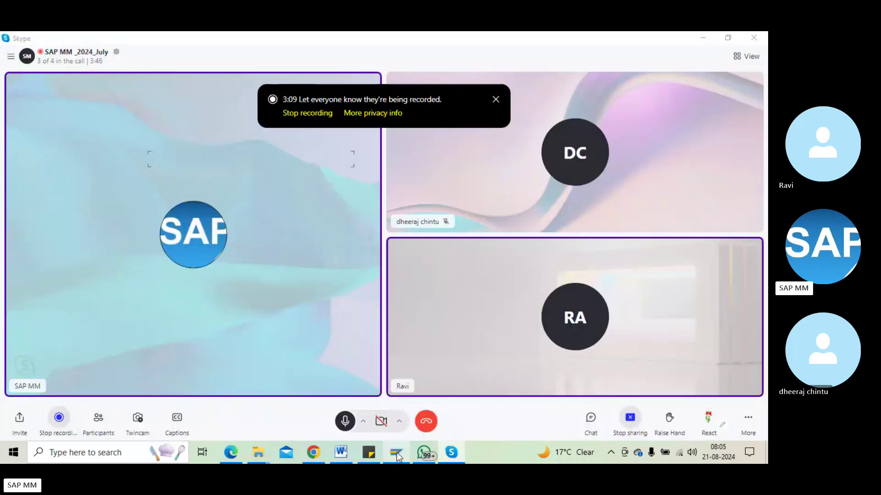
Open the SAP ECC connection from SAP Logon and log on to client 800 with the user name and account password.
left_click(397, 452)
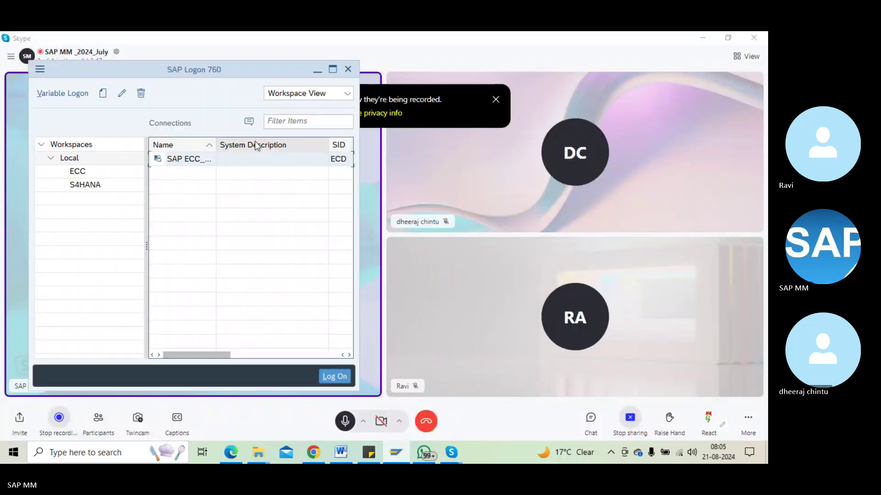
double_click(196, 158)
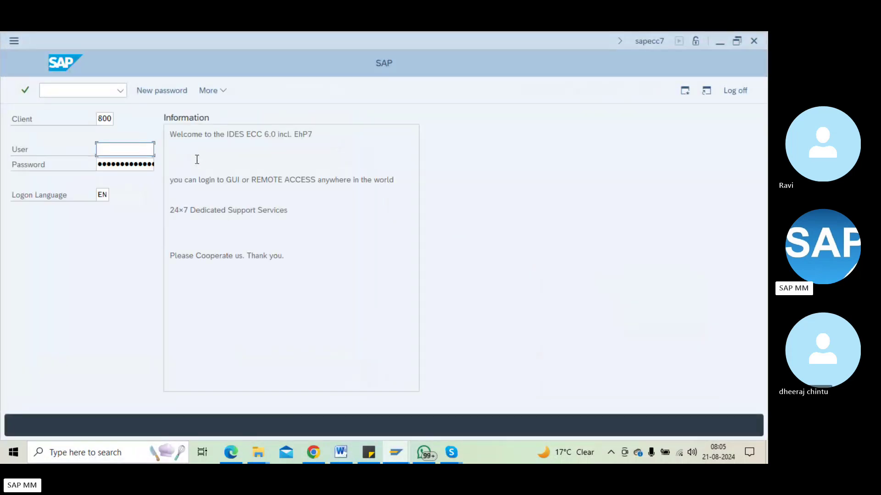
left_click(141, 150)
left_click(146, 165)
left_click(144, 166)
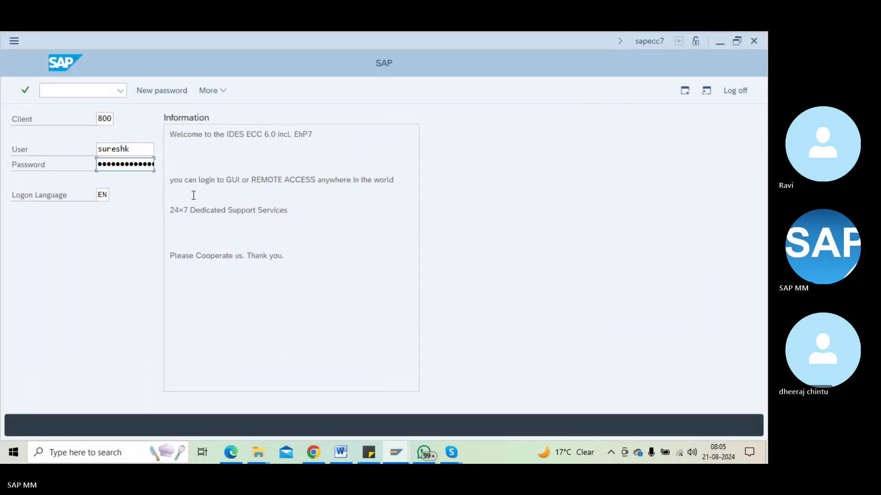
key("Return")
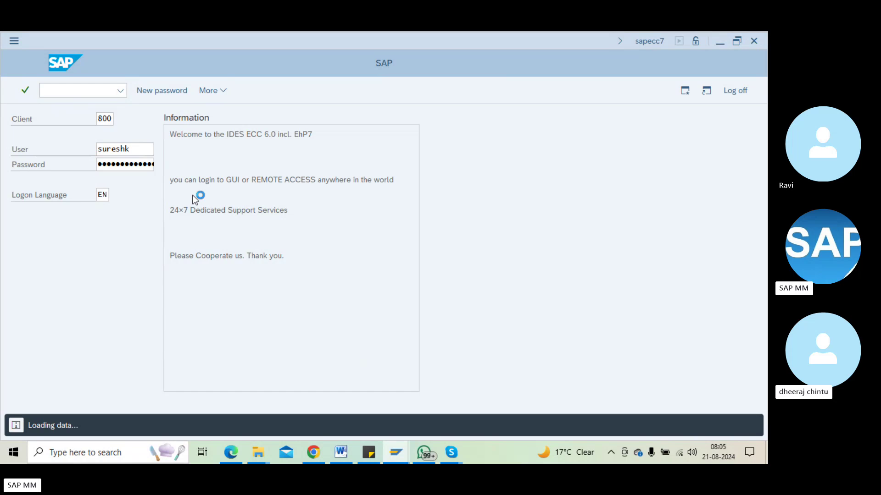
key("alt+Tab")
key("alt+Tab")
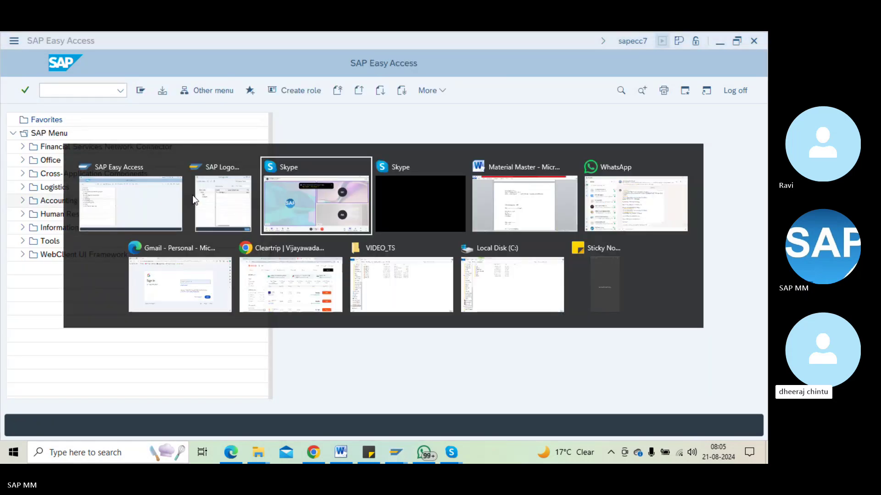
key("alt+Tab")
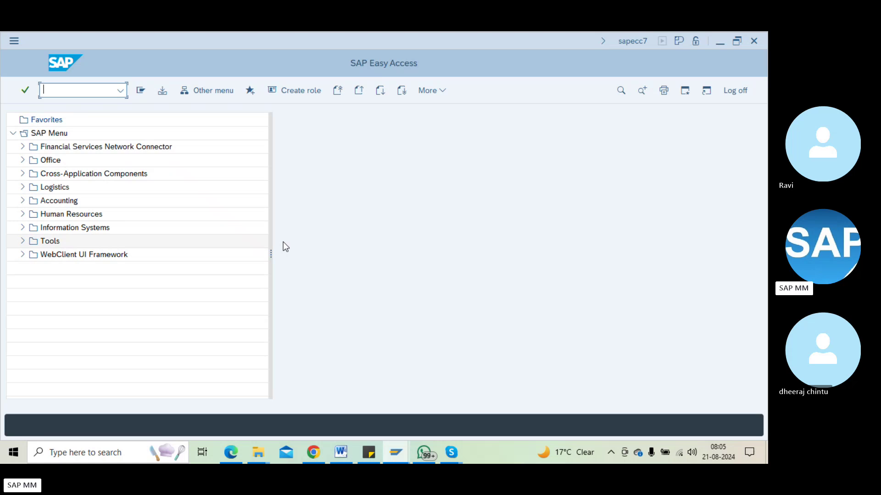
Run transaction spro and display the SAP Reference IMG.
type("ro")
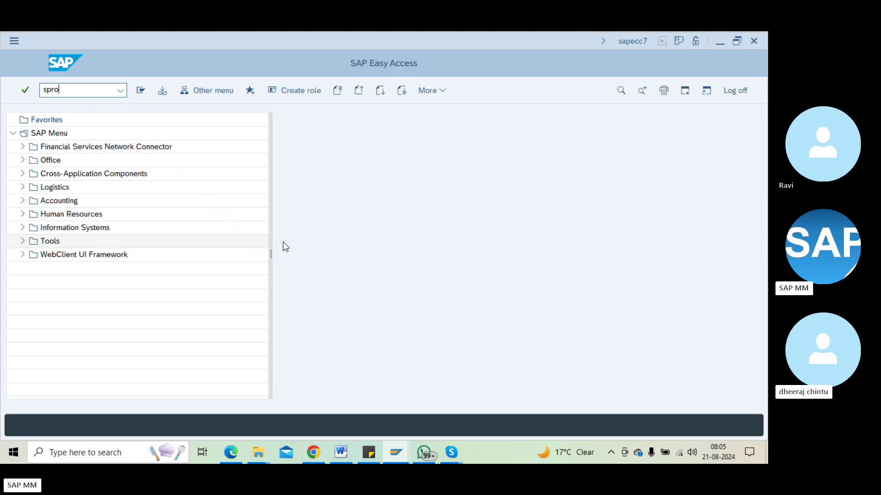
key("Return")
left_click(179, 90)
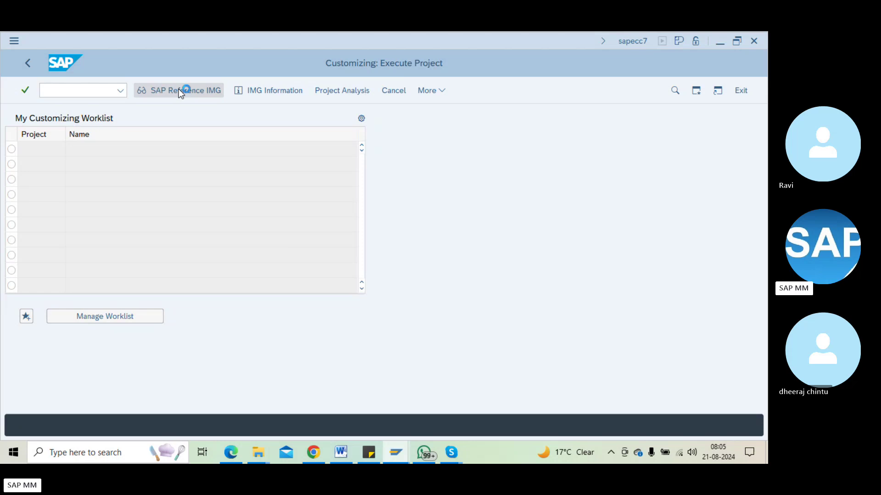
Execute Define Structure of Data Screens for Each Screen Sequence under Logistics - General, Material Master, Configuring the Material Master, and decline displaying the locked data.
scroll(213, 189, "down", 3)
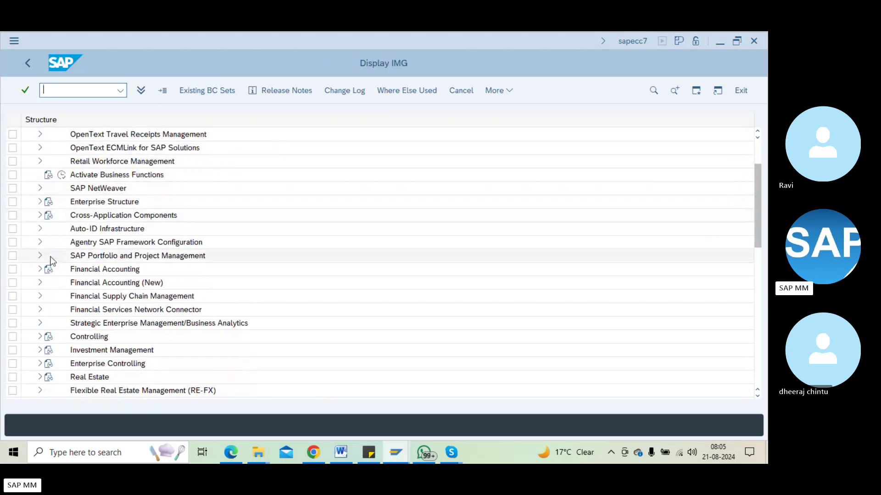
scroll(63, 306, "down", 3)
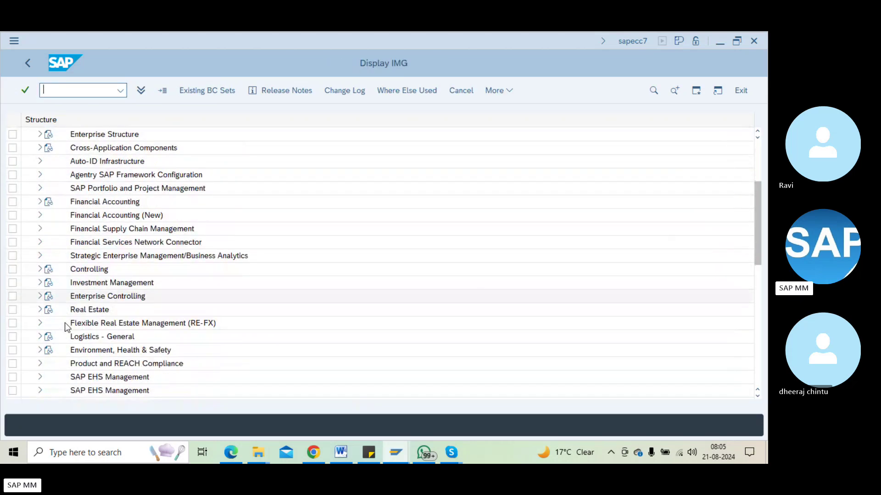
left_click(40, 339)
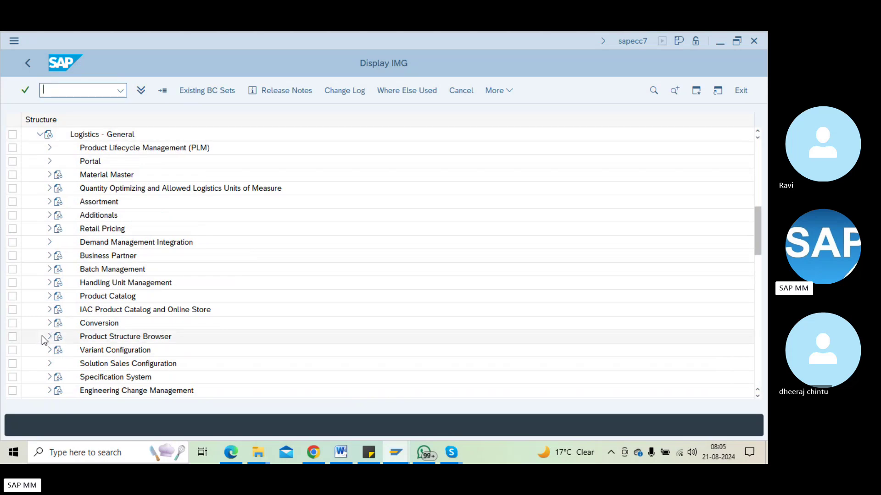
left_click(50, 174)
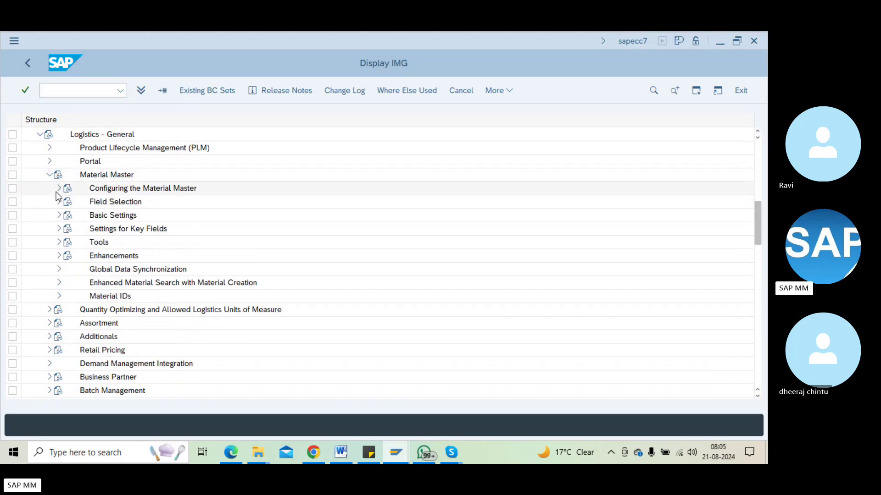
left_click(58, 189)
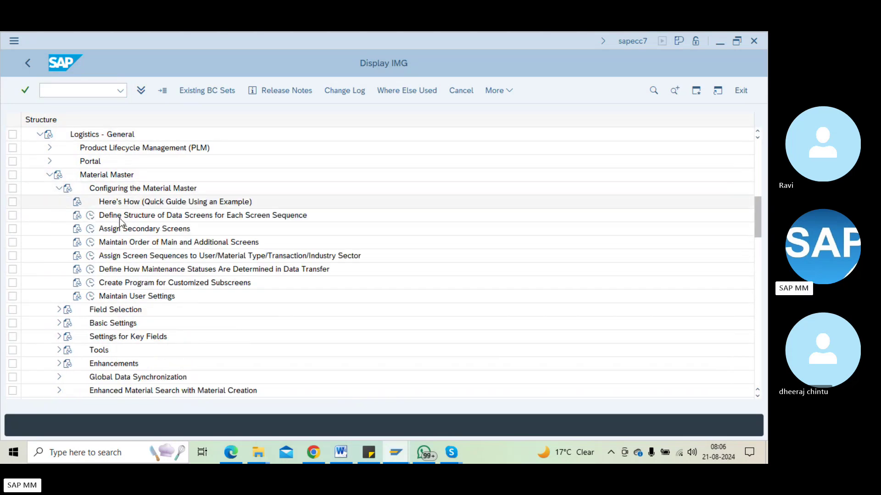
left_click(91, 215)
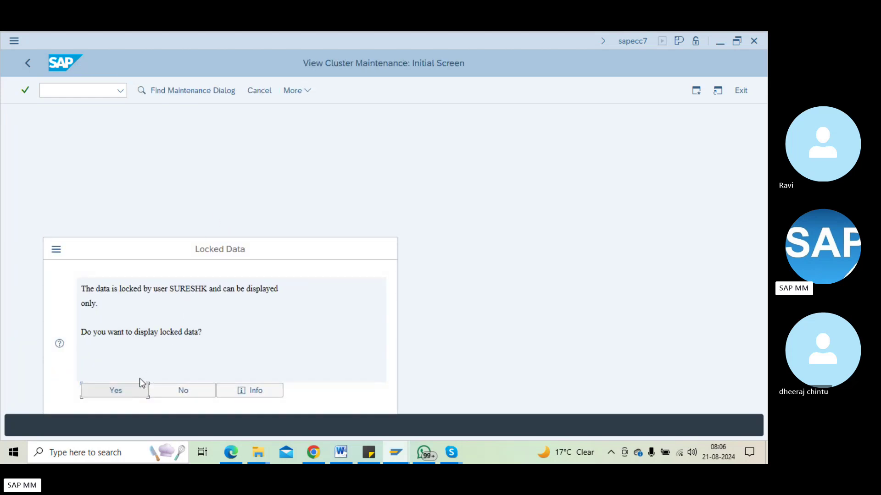
left_click(179, 389)
mouse_move(389, 448)
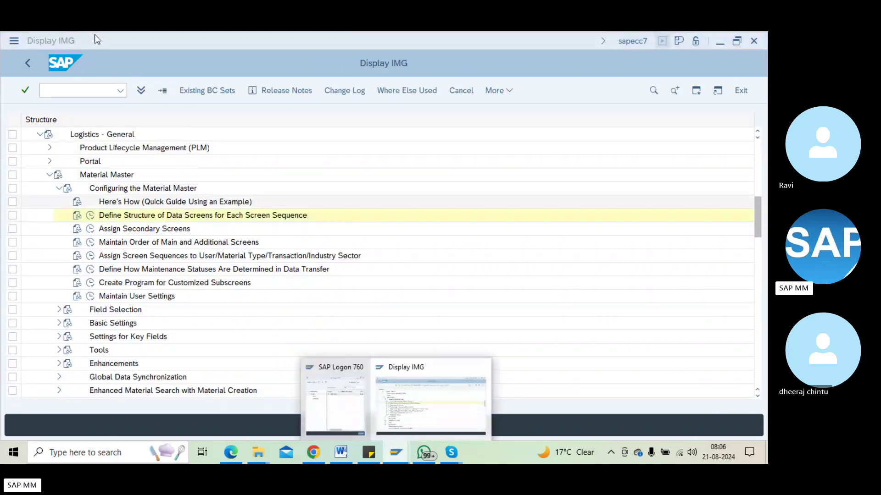
Open transaction SM12 in a new session, clear the user name filter, and list the lock entries of client 800.
left_click(72, 92)
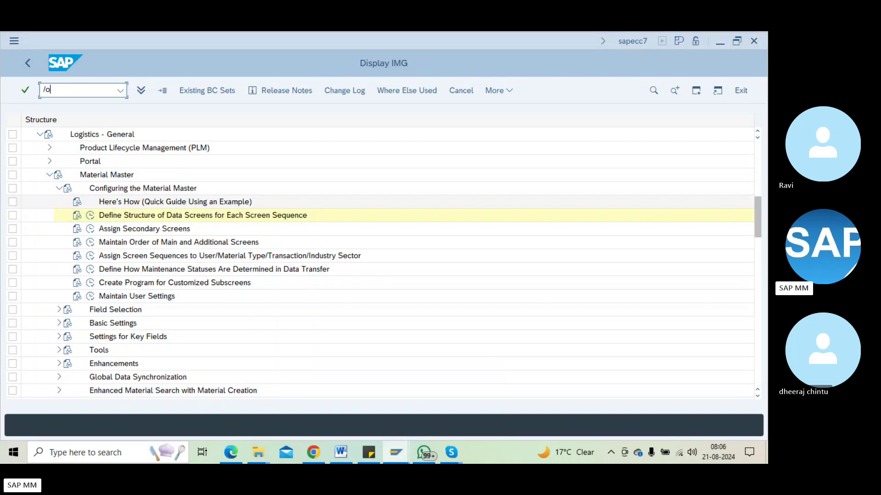
type("/osm12")
key("Return")
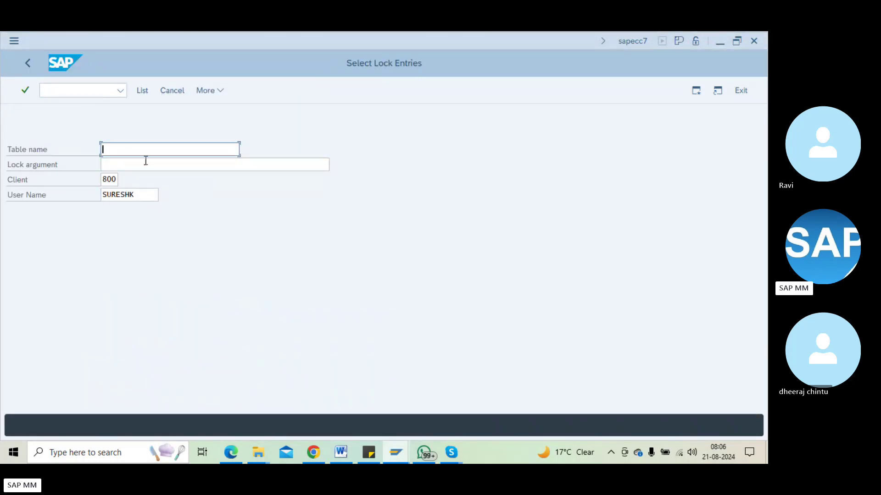
left_click_drag(138, 194, 54, 190)
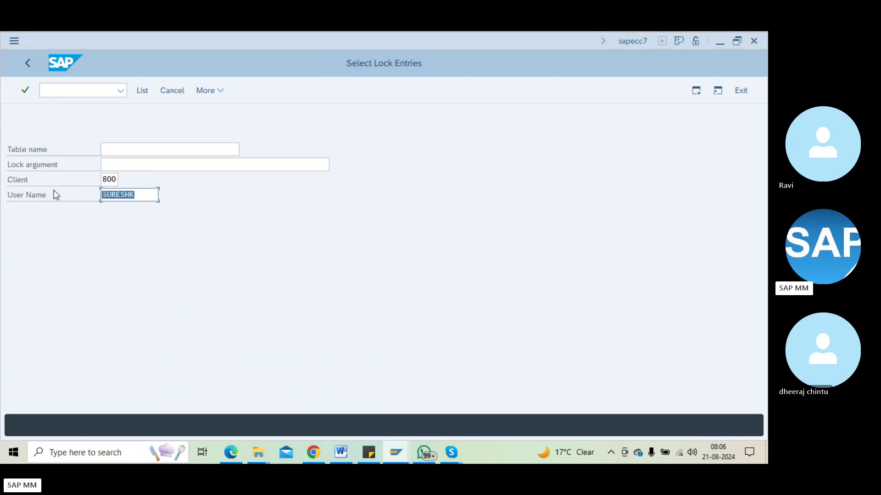
key("BackSpace")
key("Return")
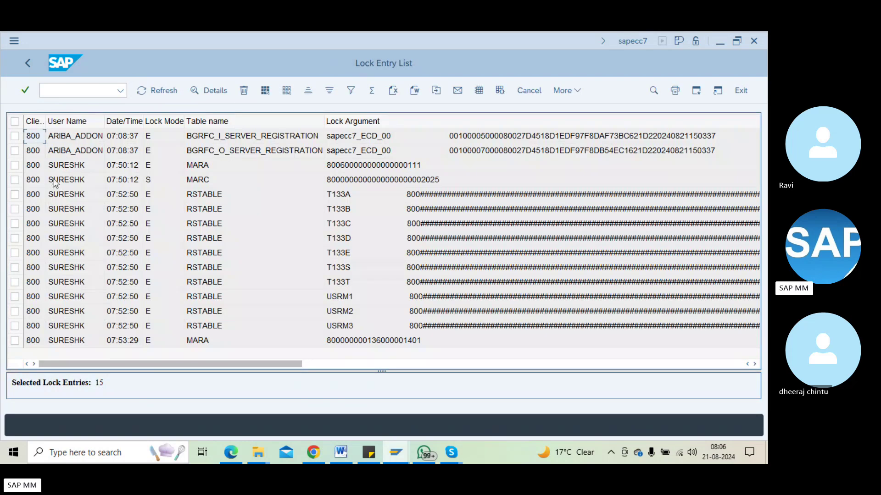
Rerun transaction SM12 with the default own user name filter and list that user's lock entries in client 800.
left_click(28, 63)
left_click(130, 194)
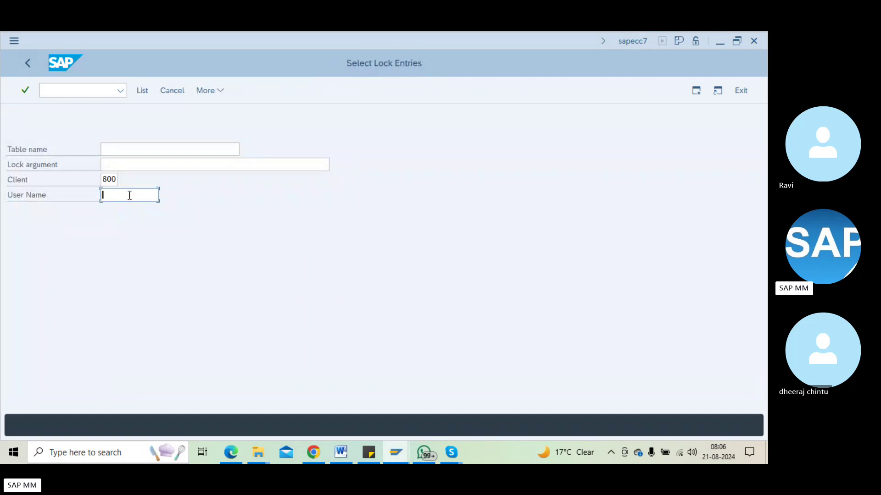
left_click(28, 64)
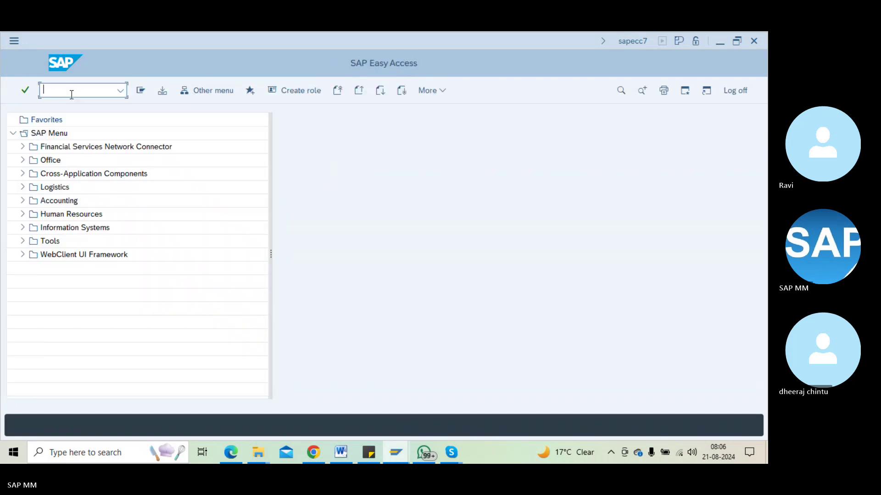
type("sm12")
key("Return")
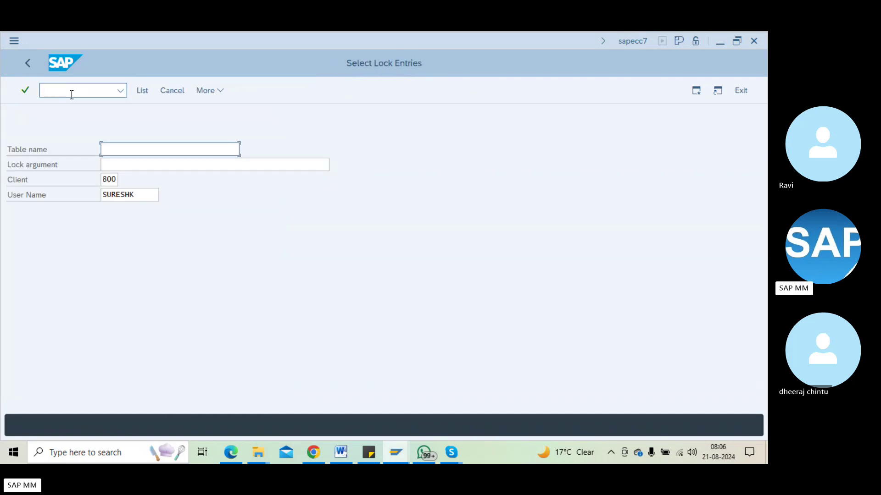
left_click(146, 91)
Select all of the user's listed lock entries and delete them, confirming the deletion.
left_click(14, 121)
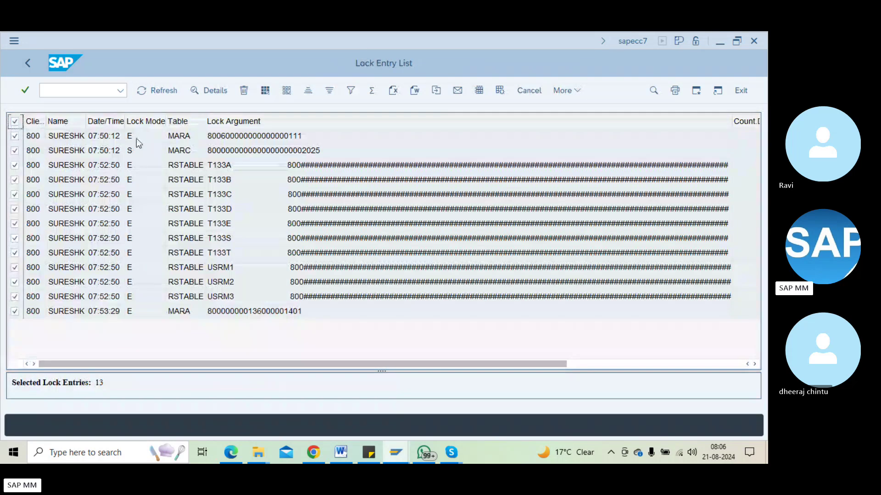
left_click(244, 91)
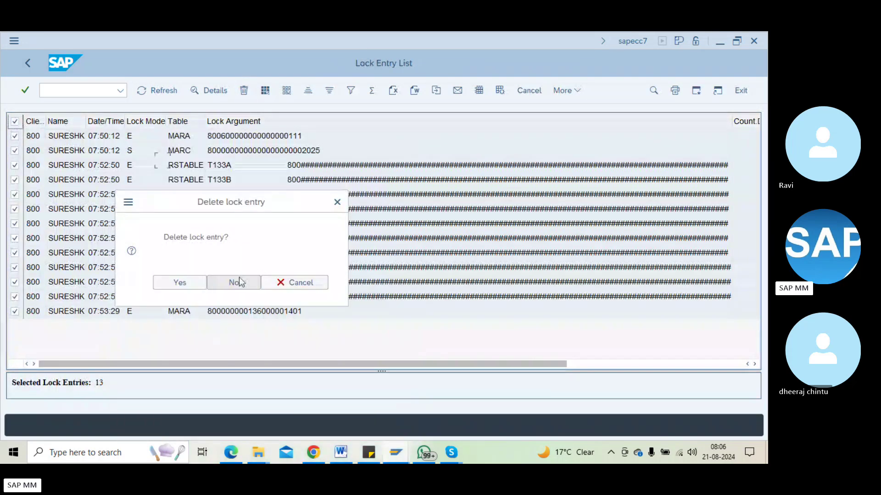
left_click(180, 282)
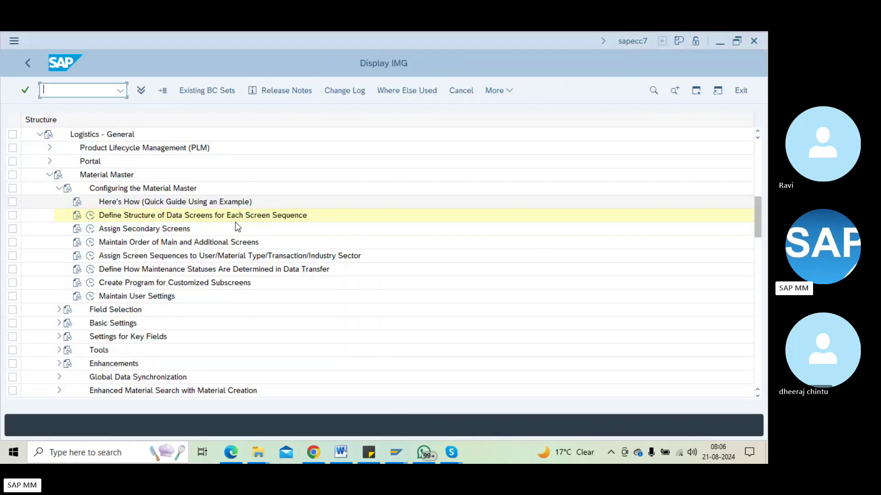
Execute Define Structure of Data Screens for Each Screen Sequence and open the data screens of screen sequence 21.
left_click(91, 216)
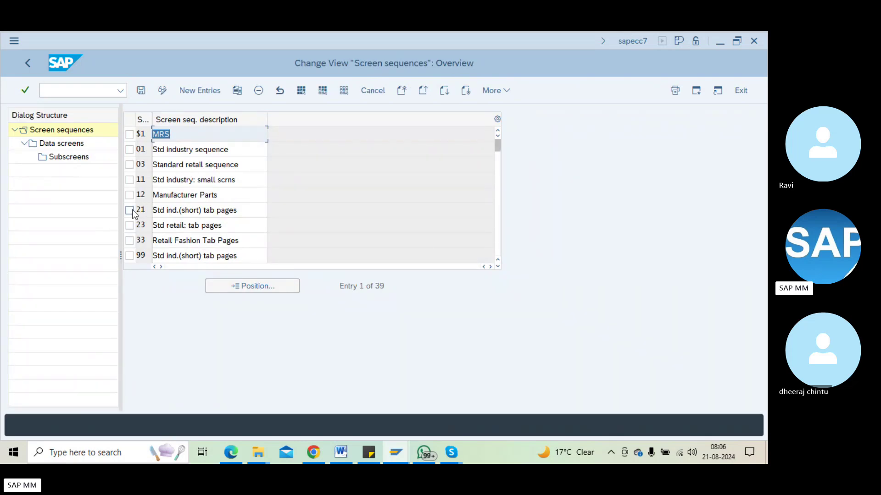
left_click(174, 211)
left_click(131, 210)
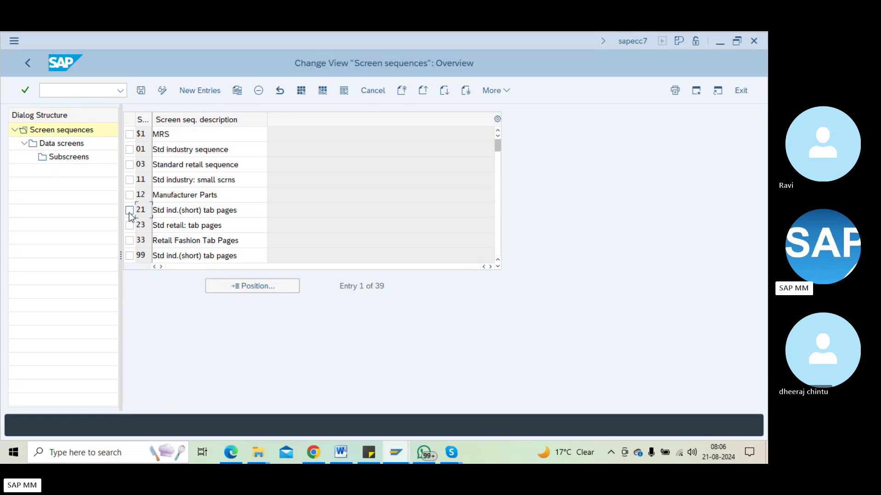
double_click(50, 145)
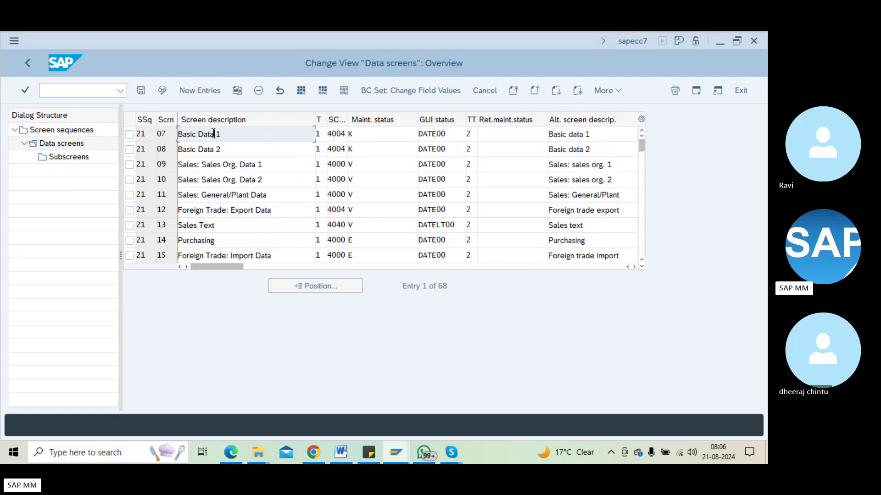
Open the subscreens of data screen 07, Basic Data 1, and examine the program and screen number of the first entry.
left_click(130, 134)
left_click(73, 159)
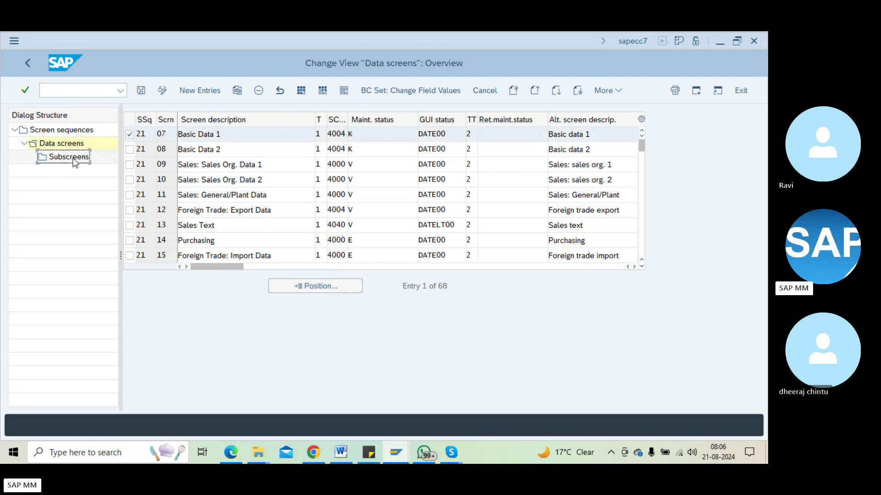
double_click(69, 157)
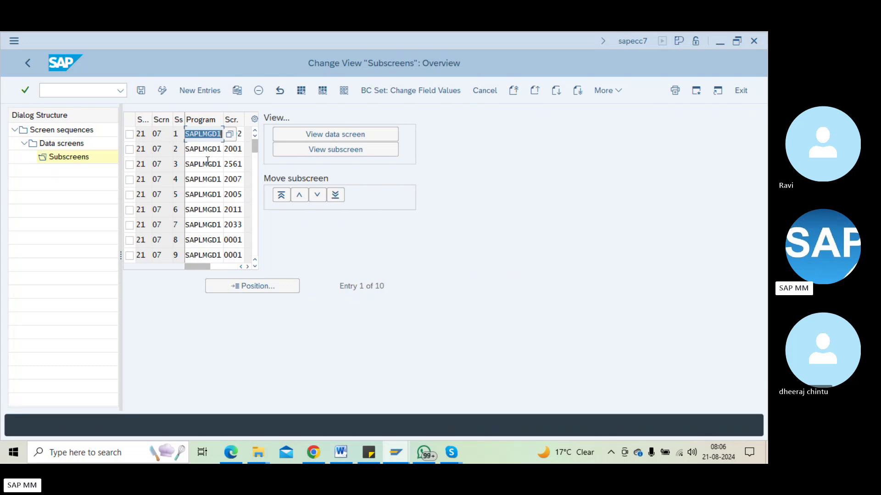
left_click(199, 130)
left_click(237, 133)
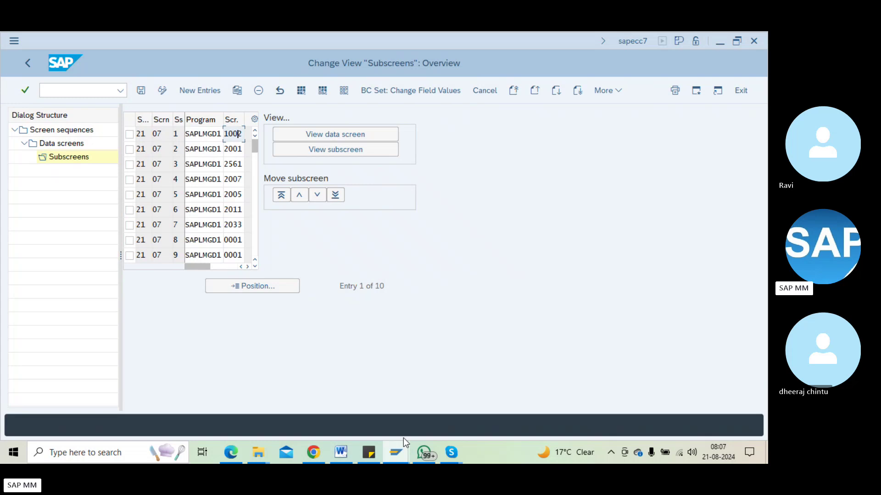
Open transaction MM01 in a new session and set the industry sector to M Mechanical Engineering.
left_click(62, 91)
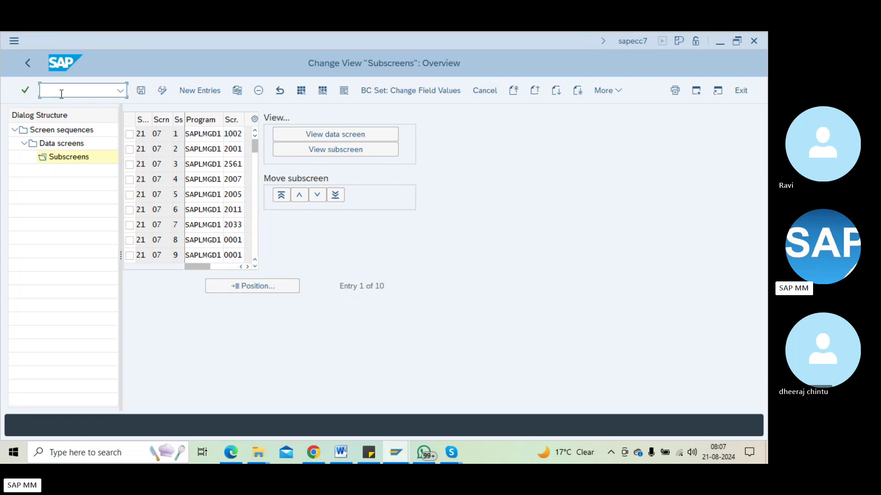
type("/omm01")
key("Return")
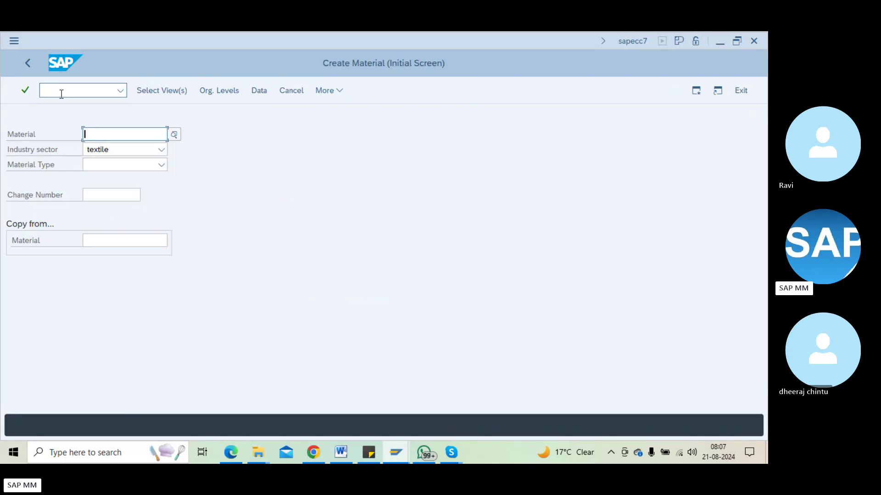
key("Tab")
type("chem")
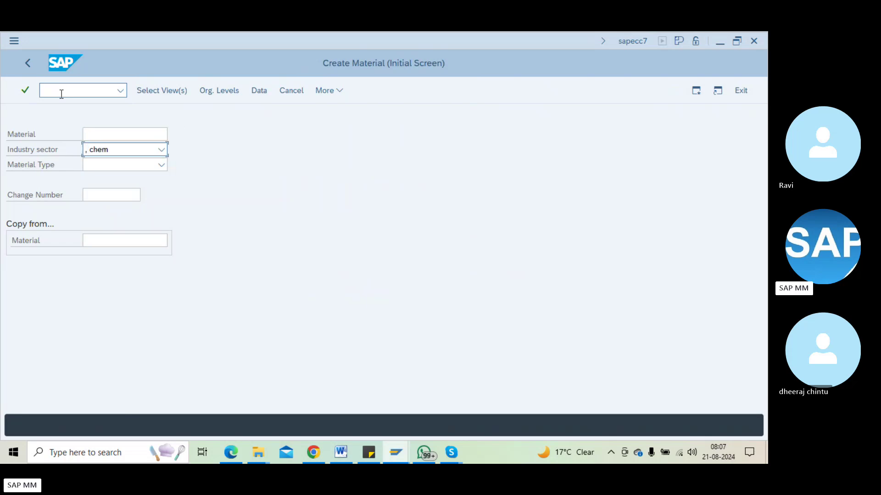
type("m")
key("Tab")
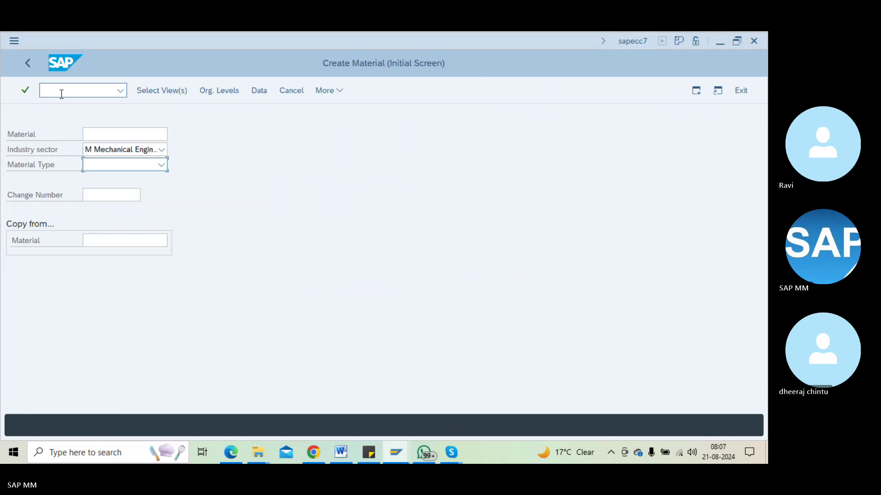
Try material type ZERT, set it to ZRM instead, and continue past the empty organizational levels to the material's Basic data 1.
type("zert")
key("Return")
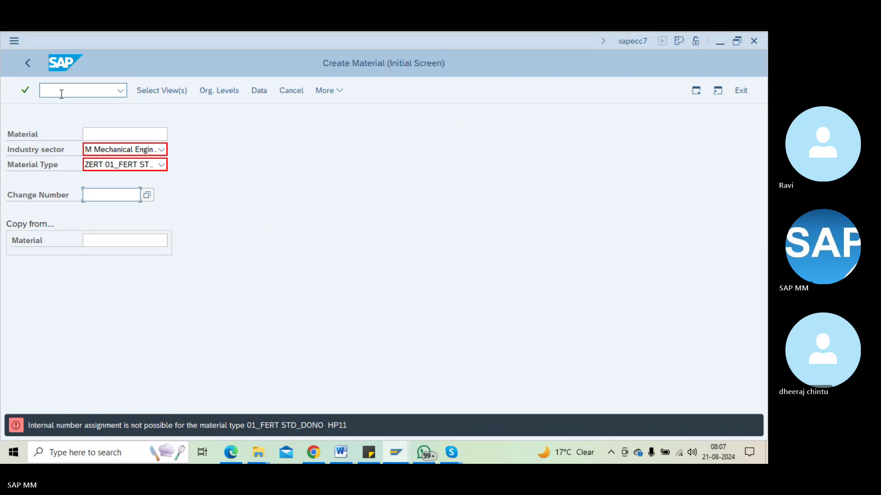
type("zrm")
key("Return")
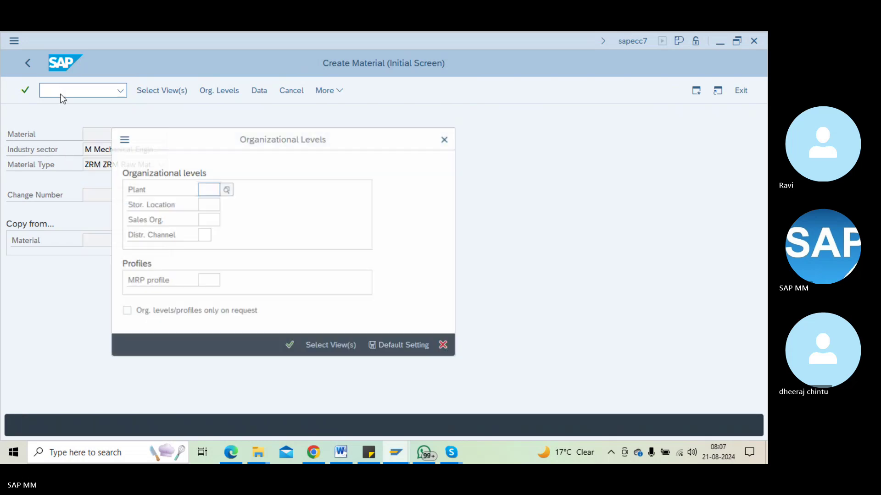
key("Return")
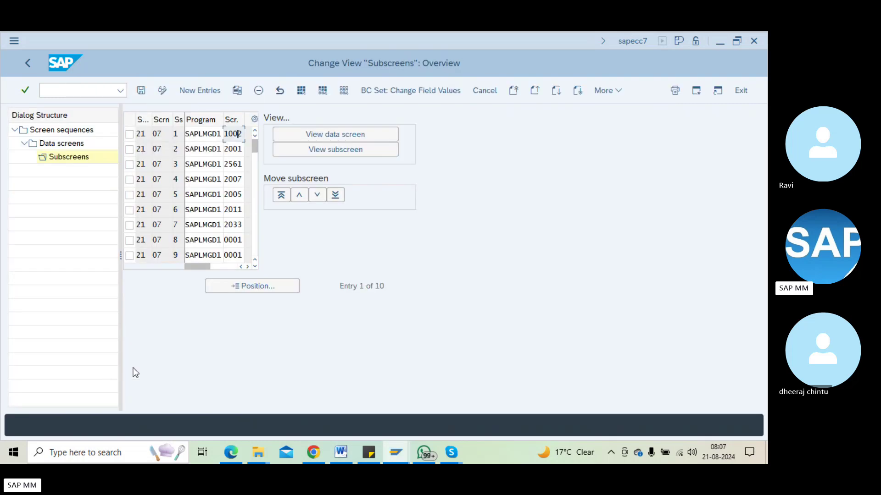
View subscreen 1 (SAPLMGD1 1002), compare it with the header of Basic data 1 in the material session, and return to the subscreen list.
left_click(129, 134)
left_click(338, 151)
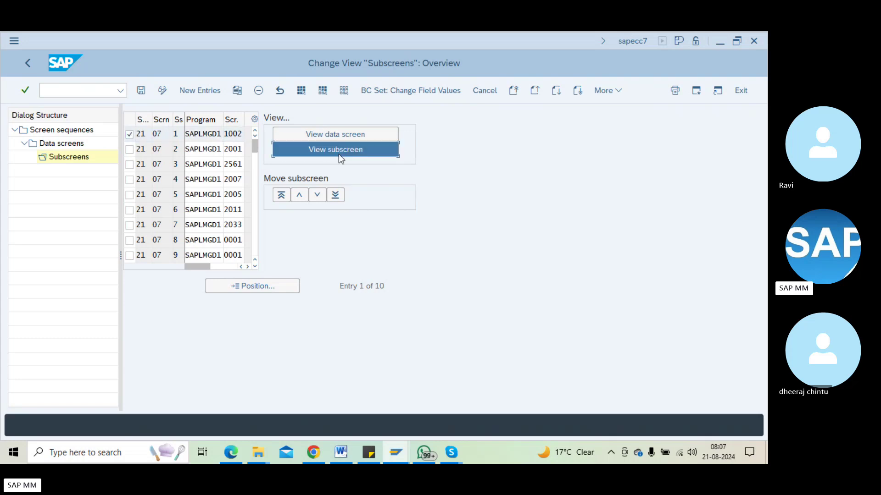
left_click(22, 118)
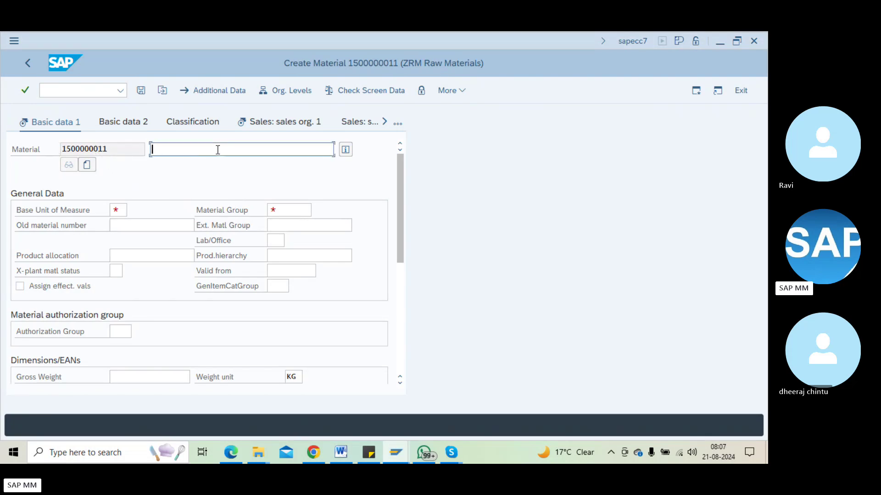
key("alt+Tab")
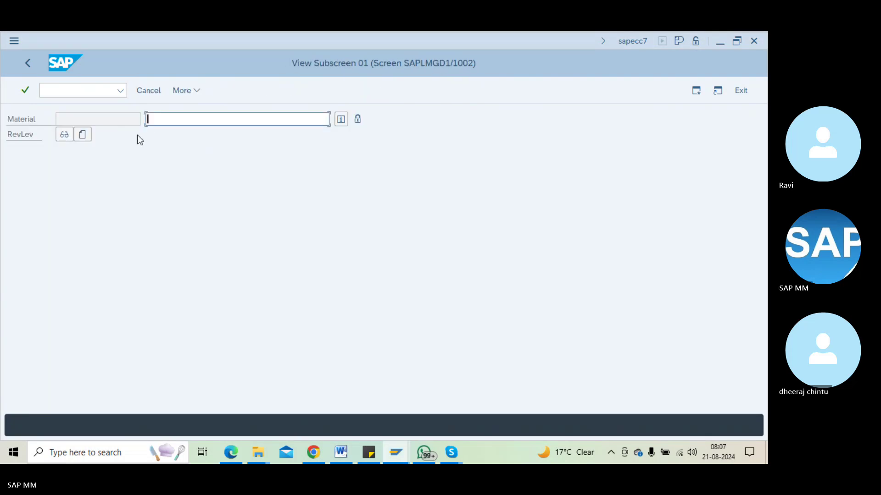
left_click(23, 65)
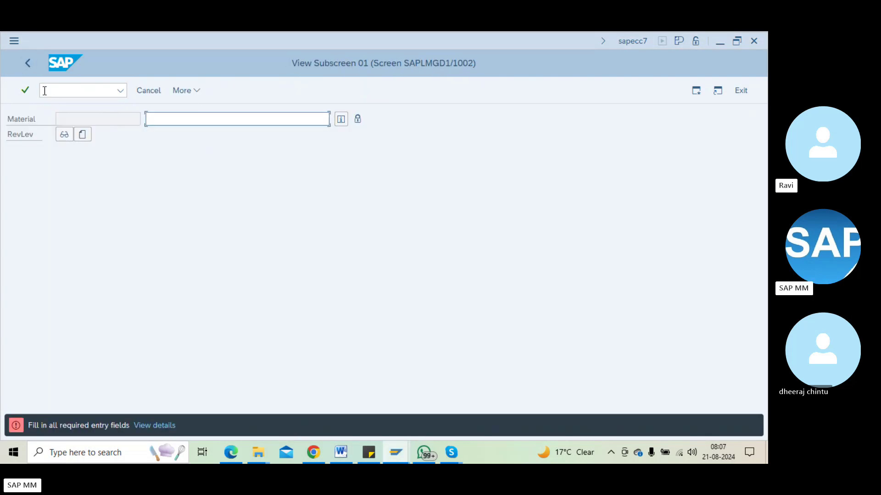
left_click(26, 66)
left_click(139, 91)
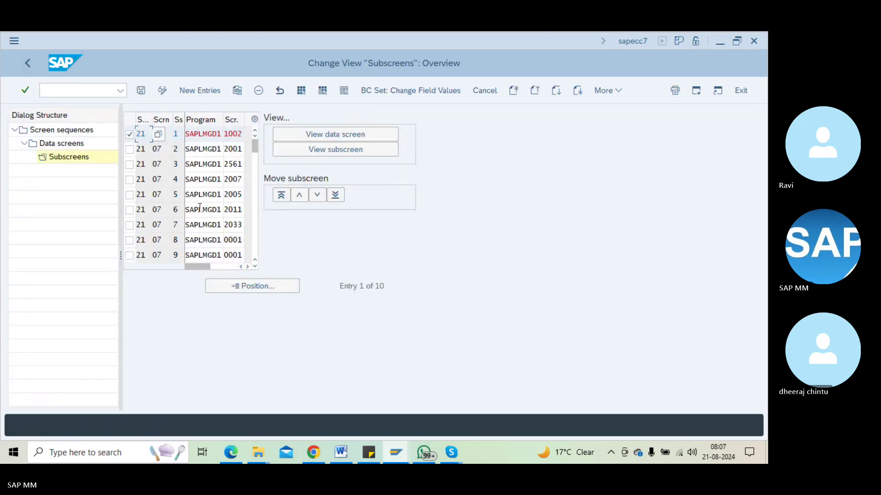
View subscreen 2 (SAPLMGD1 2001) and examine its General Data fields, including Material Group, Old material number and Ext. Matl Group.
left_click(130, 148)
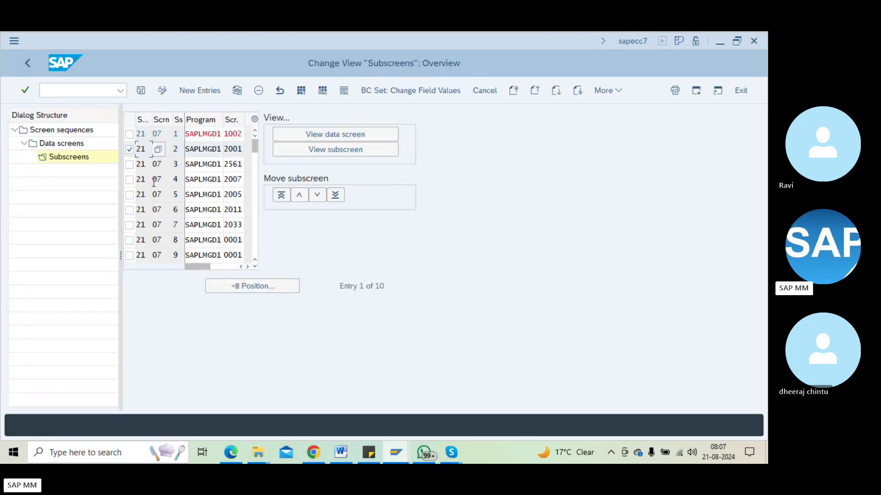
left_click(331, 149)
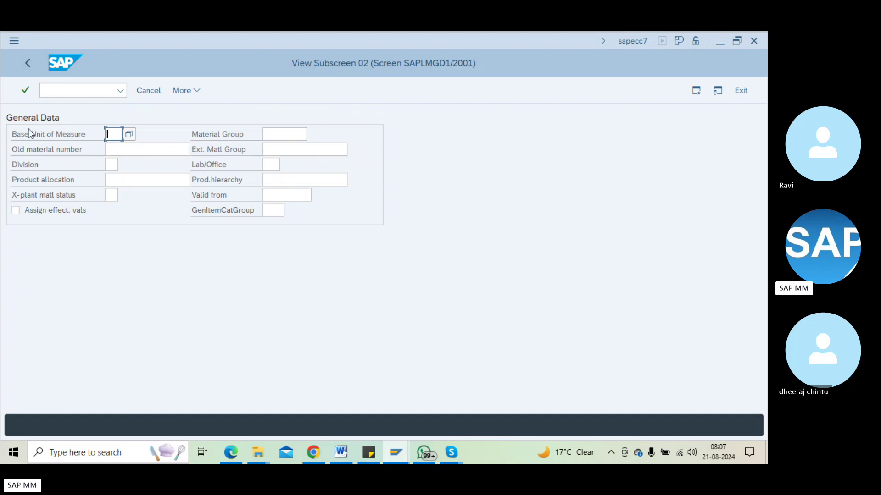
key("Tab")
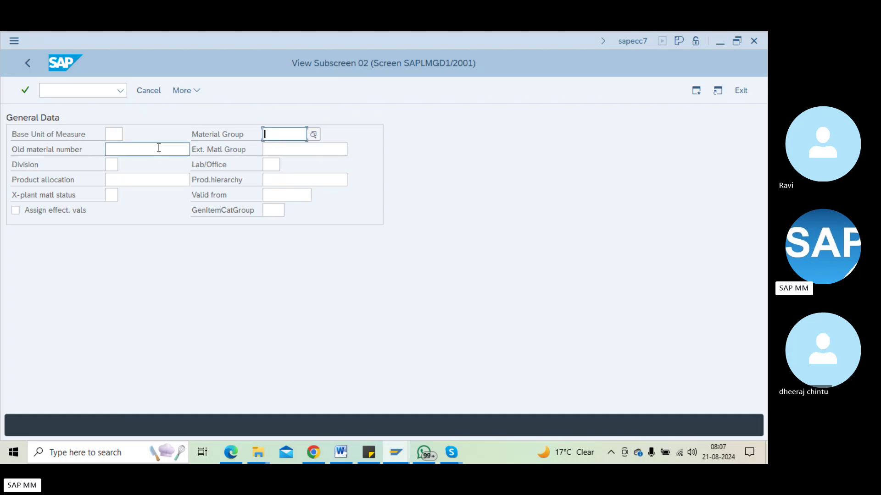
left_click(158, 149)
left_click(271, 149)
Compare the General Data fields of Basic data 1 in the material session with subscreen 2, and return to the subscreen list.
key("alt+Tab")
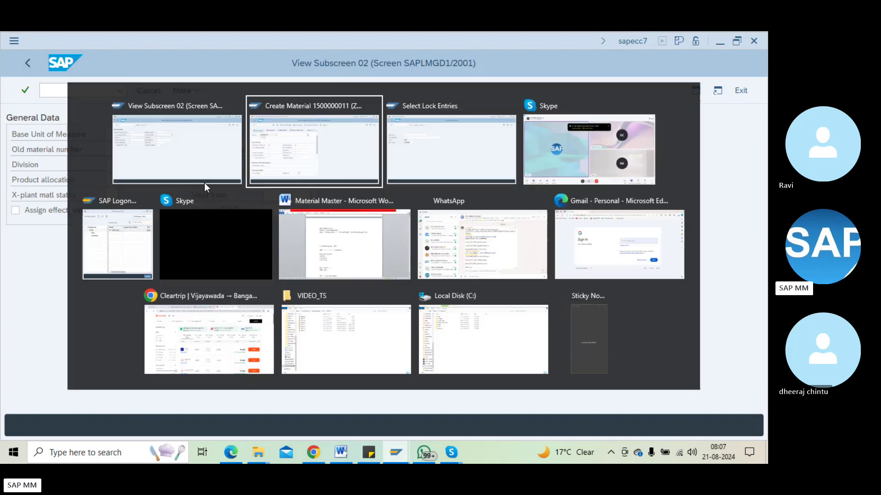
left_click(118, 207)
left_click(278, 209)
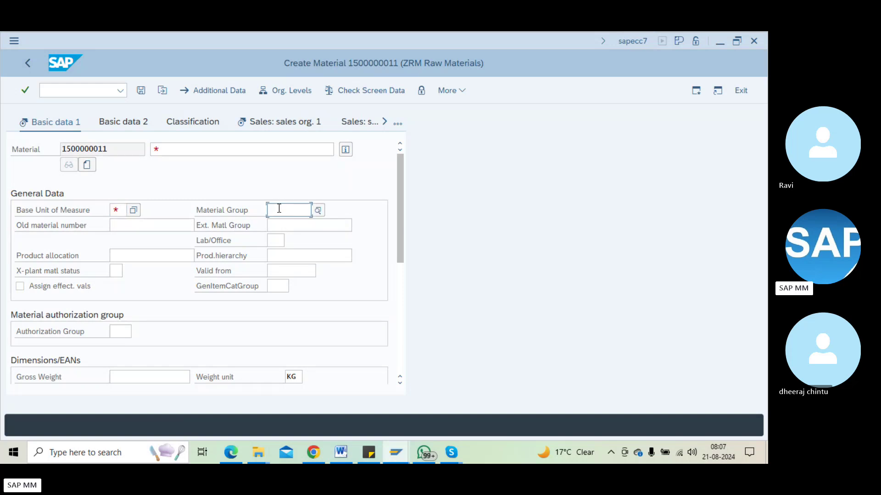
left_click(165, 225)
left_click(296, 225)
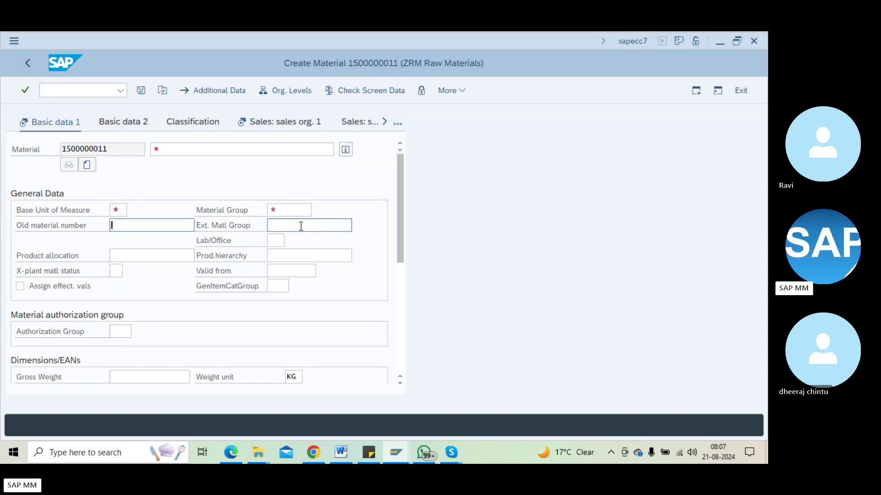
key("alt+Tab")
key("alt+Tab")
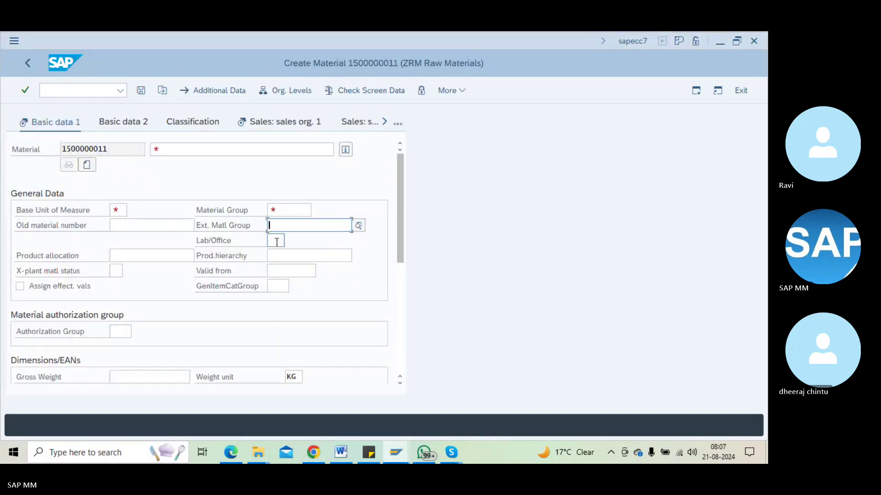
left_click(278, 240)
key("alt+Tab")
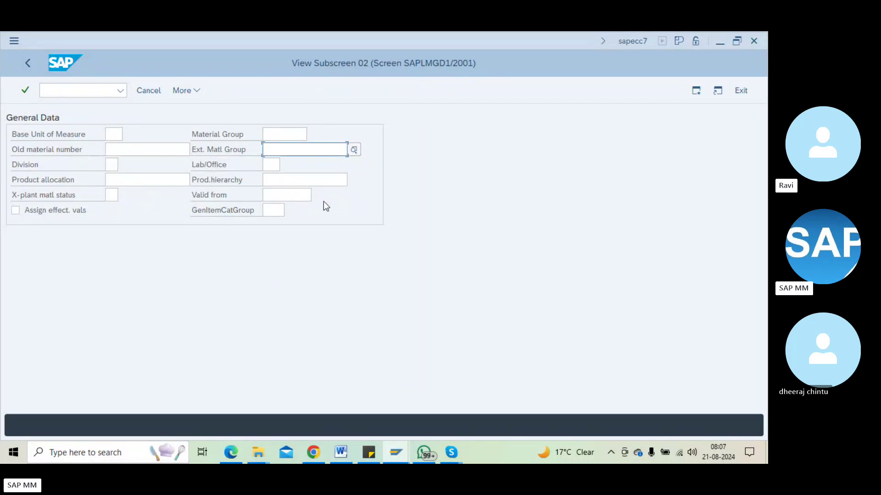
key("alt+Tab")
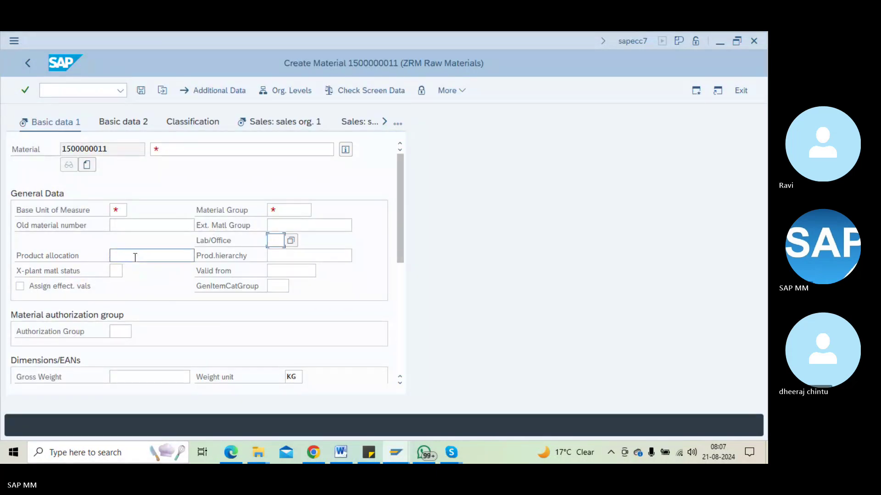
scroll(133, 266, "down", 3)
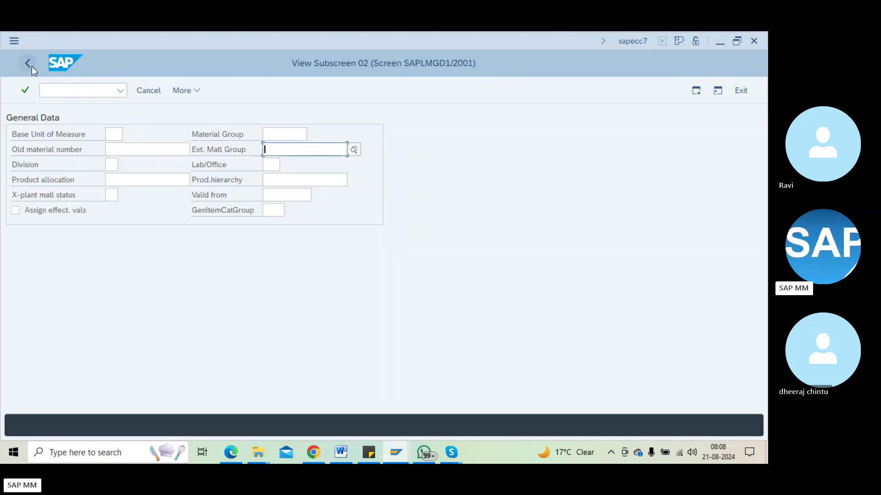
left_click(31, 66)
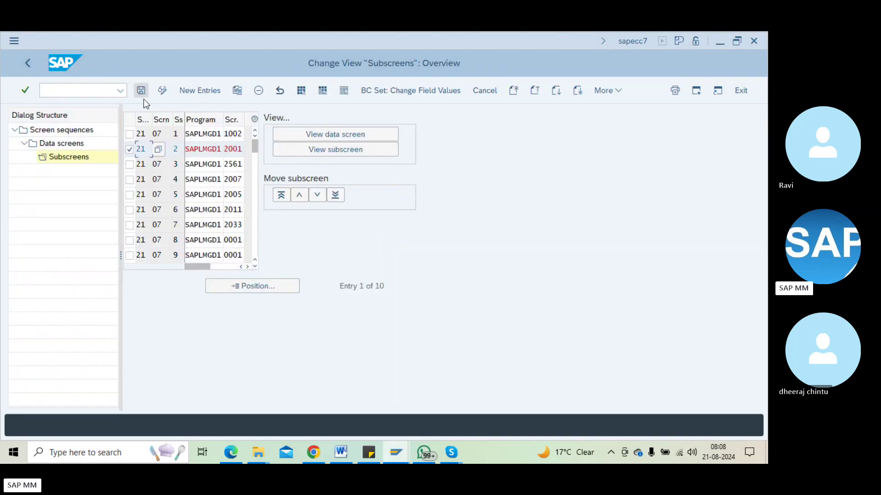
Examine the screen numbers assigned to the subscreens of data screen 07 in screen sequence 21.
left_click(234, 149)
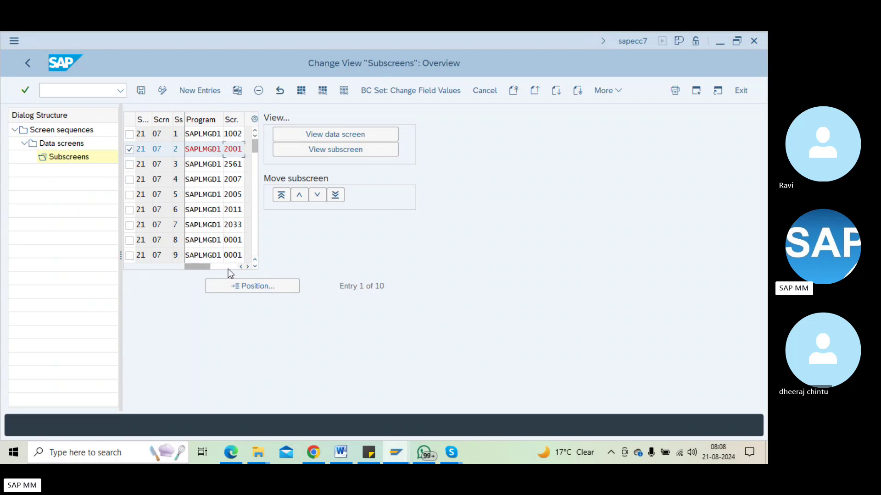
left_click_drag(224, 240, 247, 243)
left_click(232, 255)
left_click(235, 255)
left_click(233, 224)
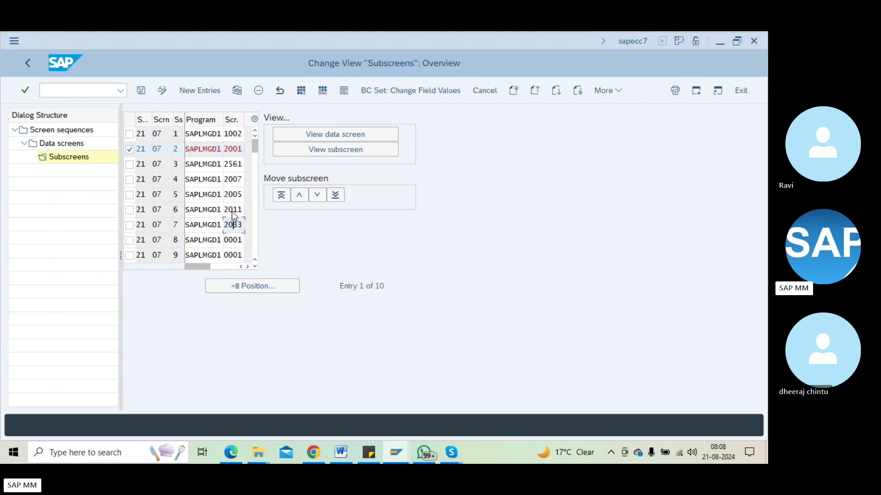
left_click(232, 210)
left_click(228, 195)
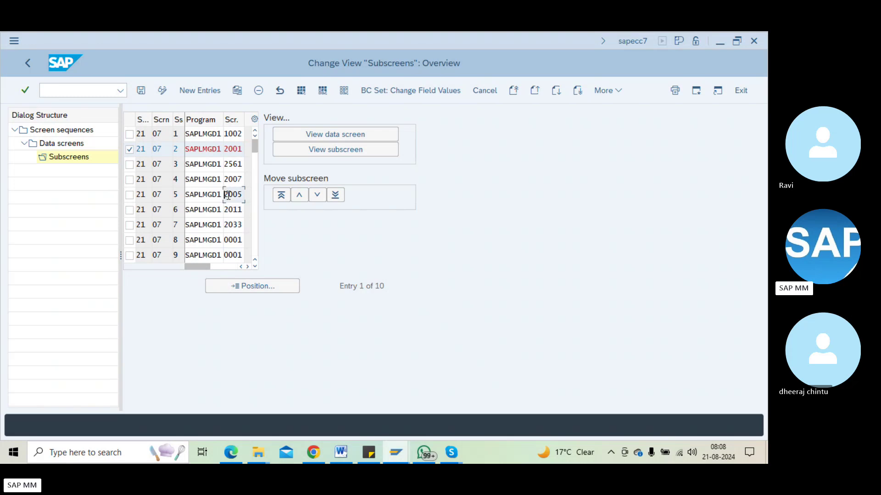
Check subscreens 8 to 10 assigned to screen 0001, and compare the list with the lower field groups of Basic data 1 in the material session.
left_click(242, 243)
left_click(255, 266)
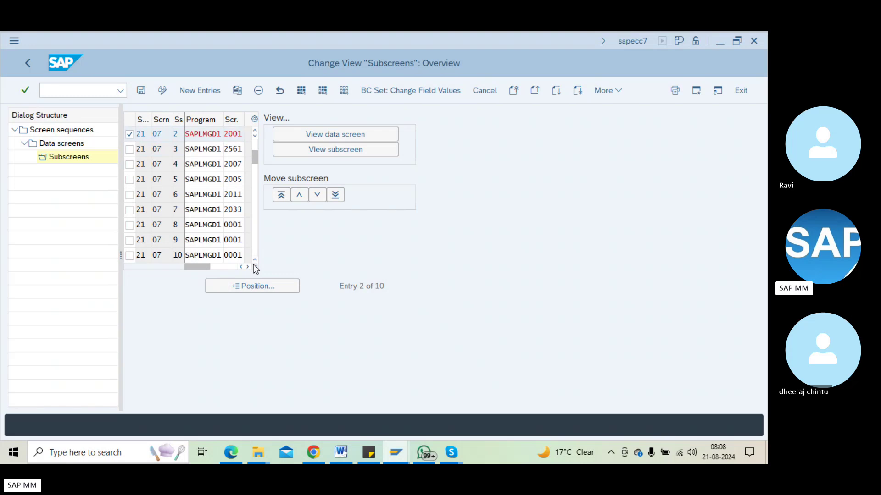
left_click(254, 266)
left_click(255, 266)
left_click(239, 195)
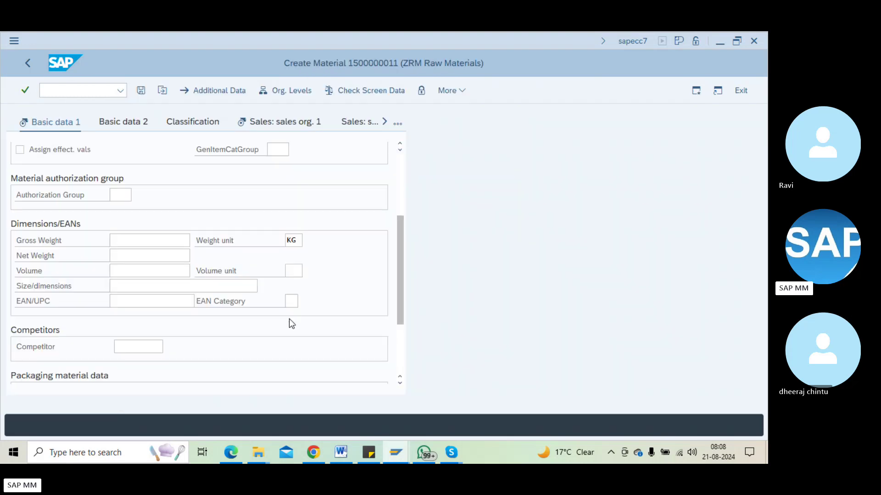
scroll(234, 329, "down", 4)
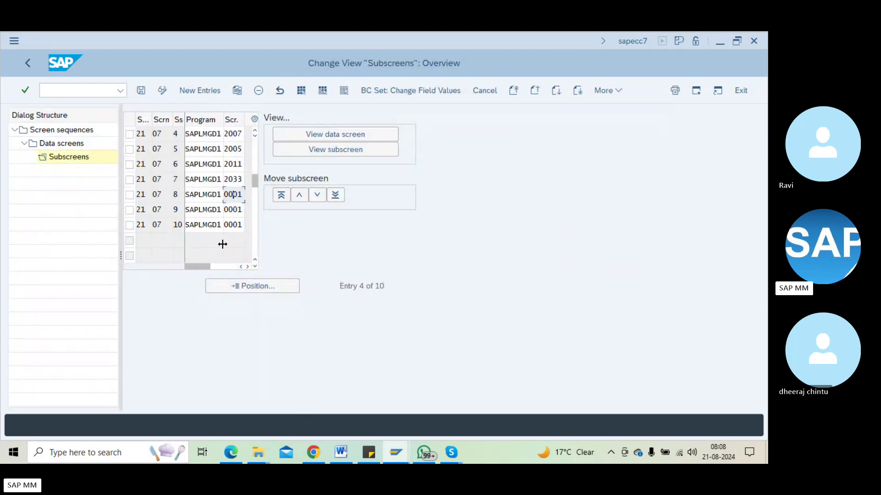
Look up the available SAPLMGD1 screens for subscreen 8, placing the list of screens beside the subscreen table.
left_click_drag(208, 266, 219, 267)
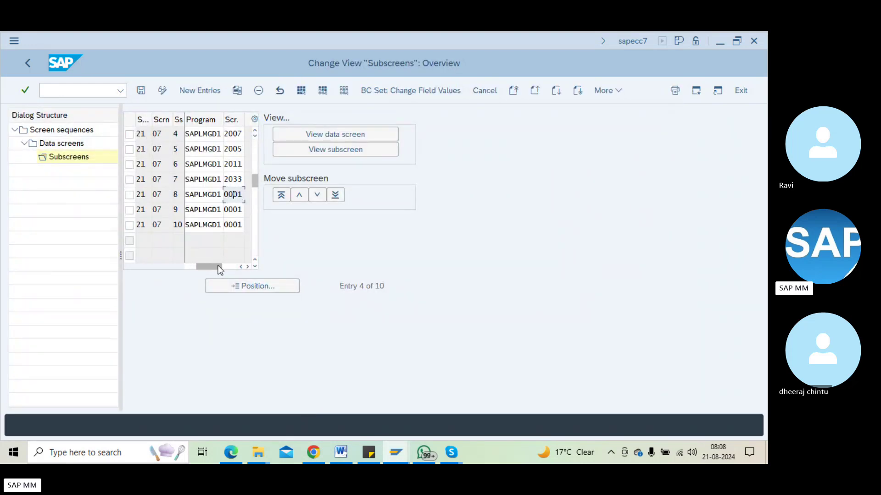
left_click(247, 267)
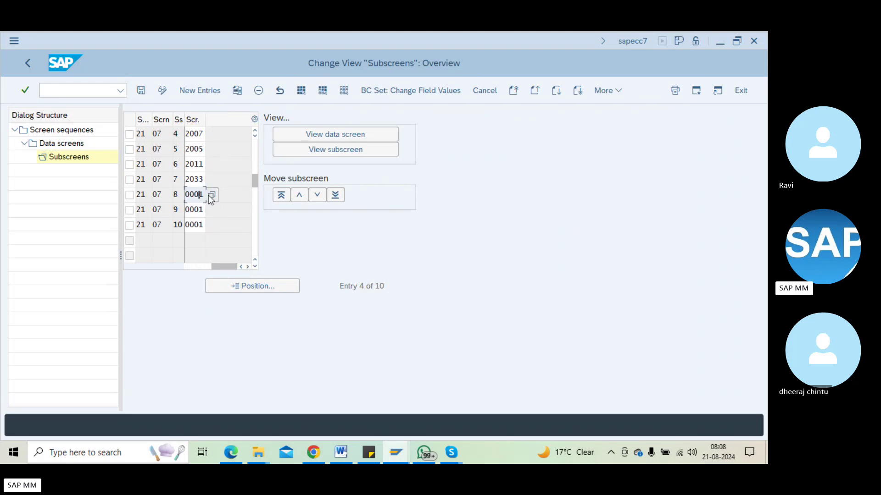
key("F4")
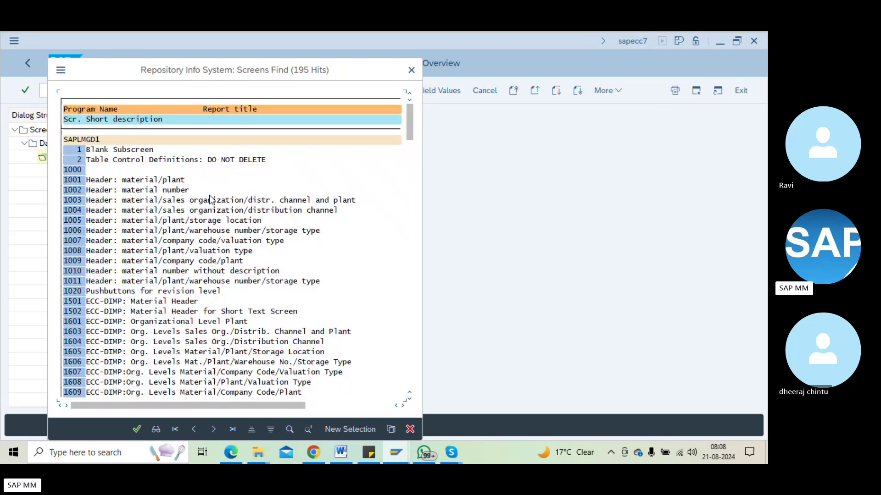
scroll(308, 207, "down", 2)
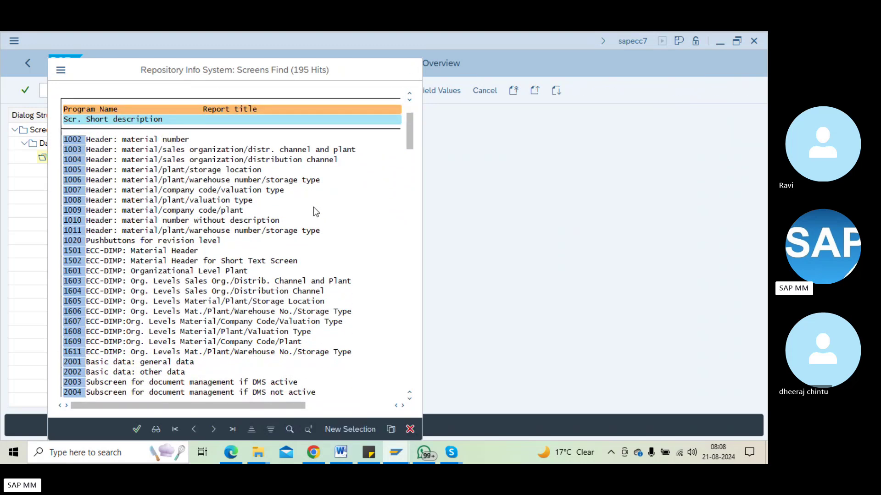
scroll(337, 236, "down", 5)
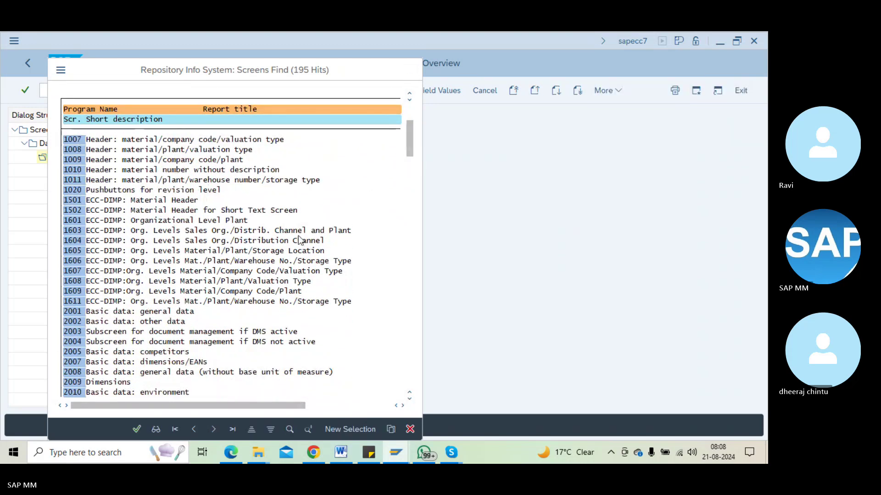
left_click_drag(252, 78, 514, 52)
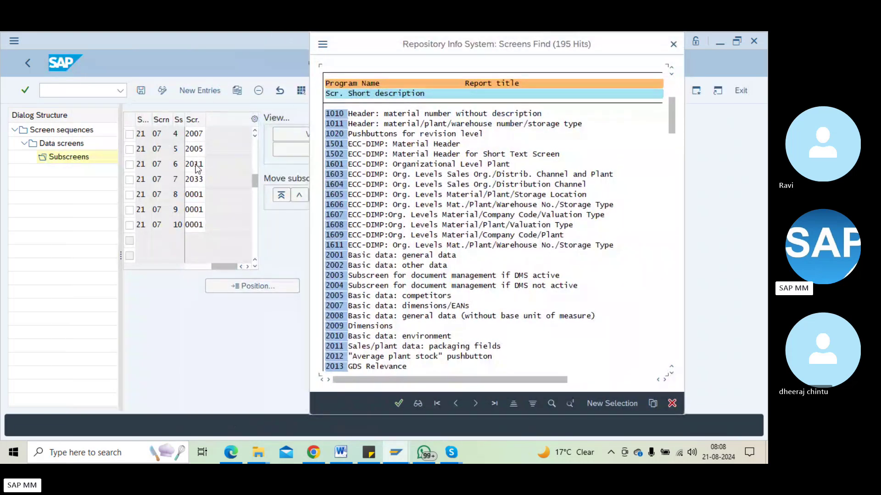
scroll(371, 304, "down", 2)
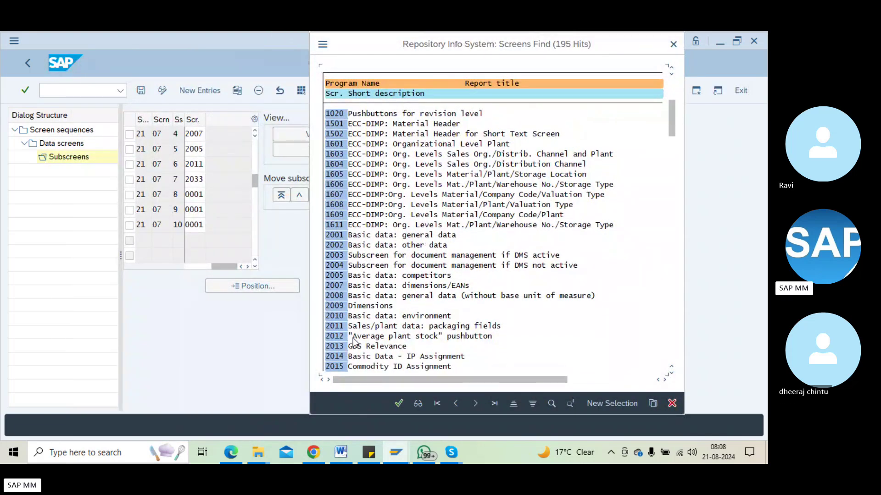
Examine the screen descriptions for an unused basic data screen, including 2014 Basic Data - IP Assignment, and close the list without choosing one.
left_click(368, 327)
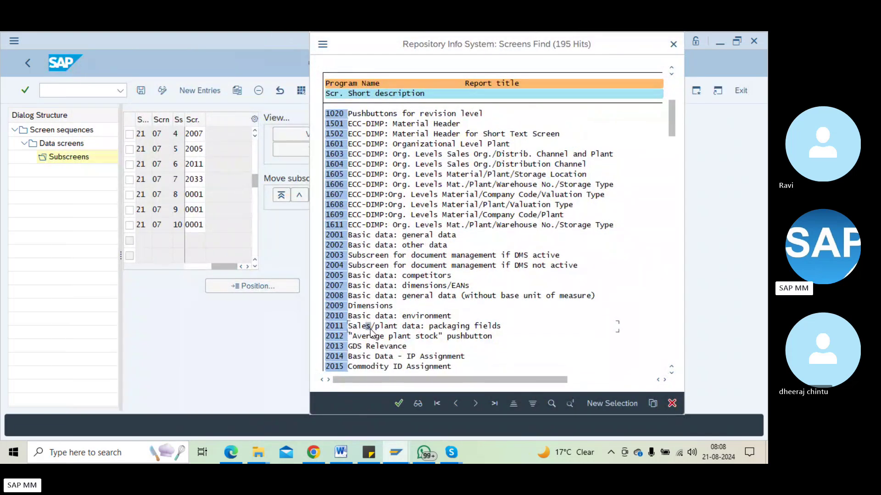
left_click(336, 339)
left_click(336, 349)
scroll(351, 316, "down", 1)
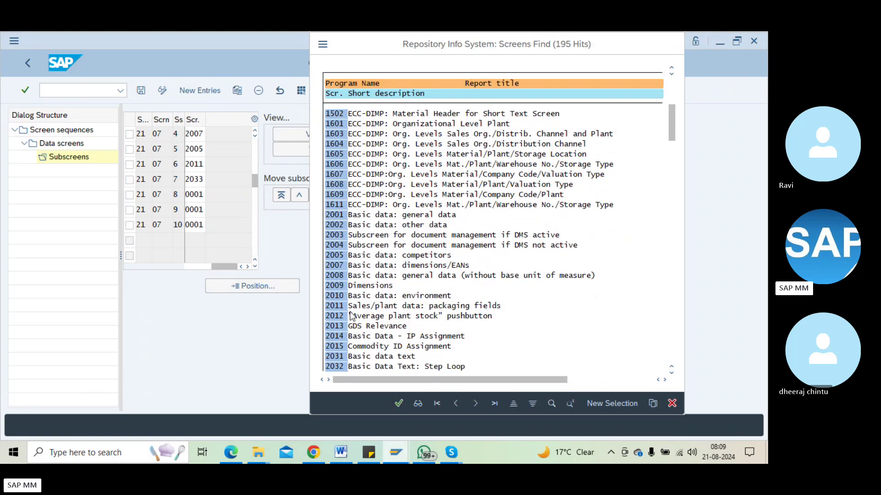
scroll(351, 316, "down", 2)
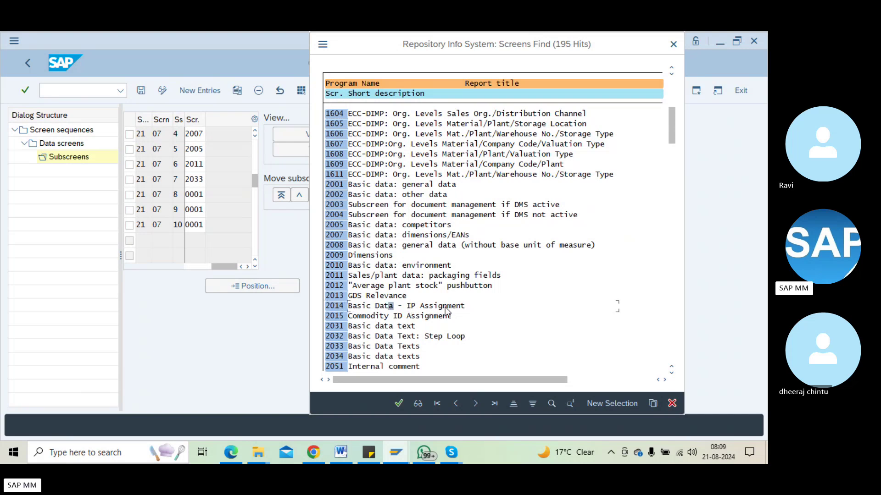
scroll(445, 311, "down", 1)
scroll(445, 311, "down", 1)
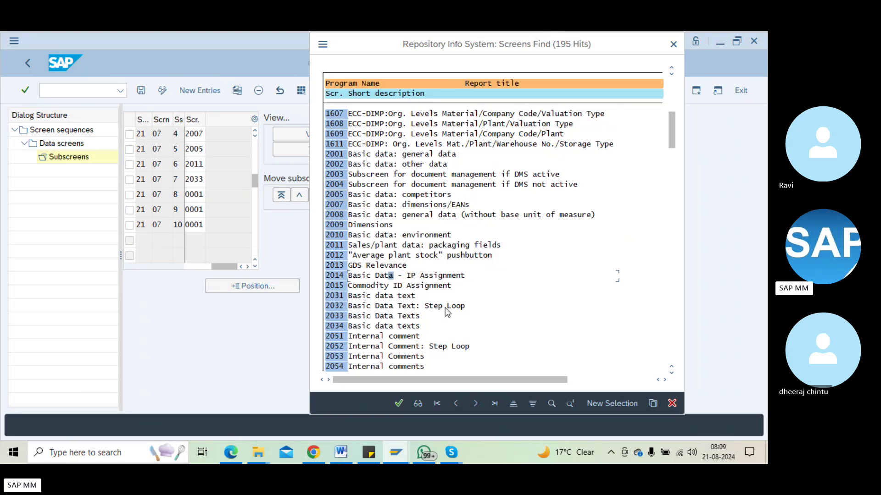
scroll(445, 314, "down", 2)
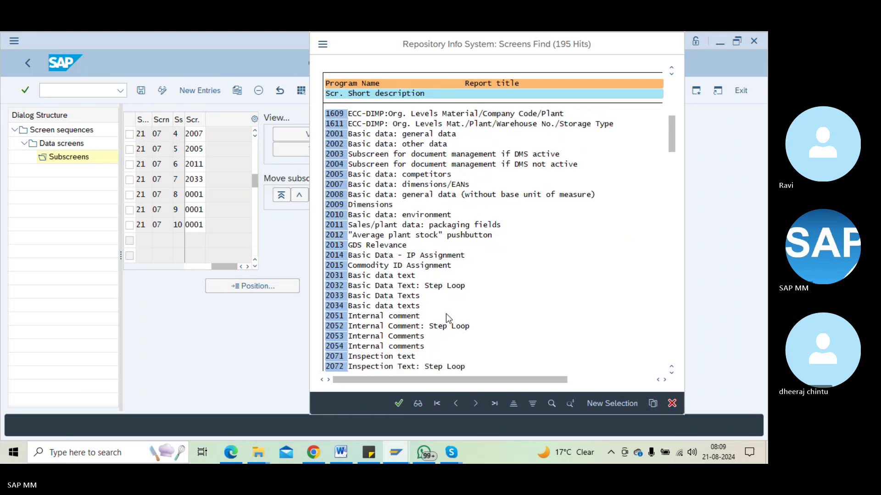
scroll(446, 314, "down", 3)
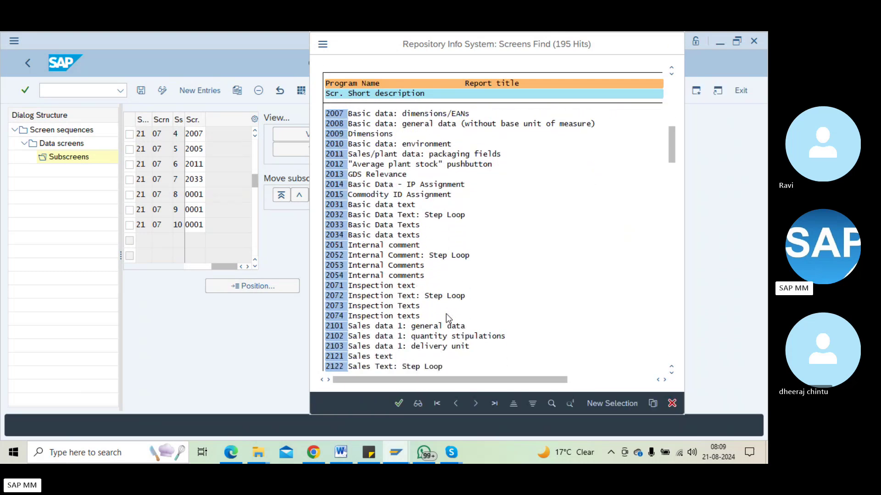
scroll(440, 312, "down", 1)
scroll(367, 257, "up", 3)
left_click(335, 185)
key("Escape")
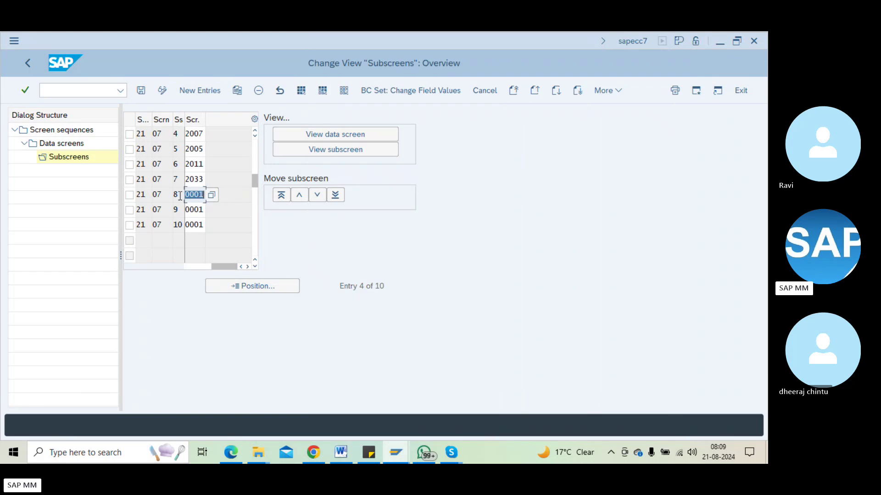
Set the screen number of subscreen 8 to 2014 and accept the SAP entry warning.
type("2014")
key("Return")
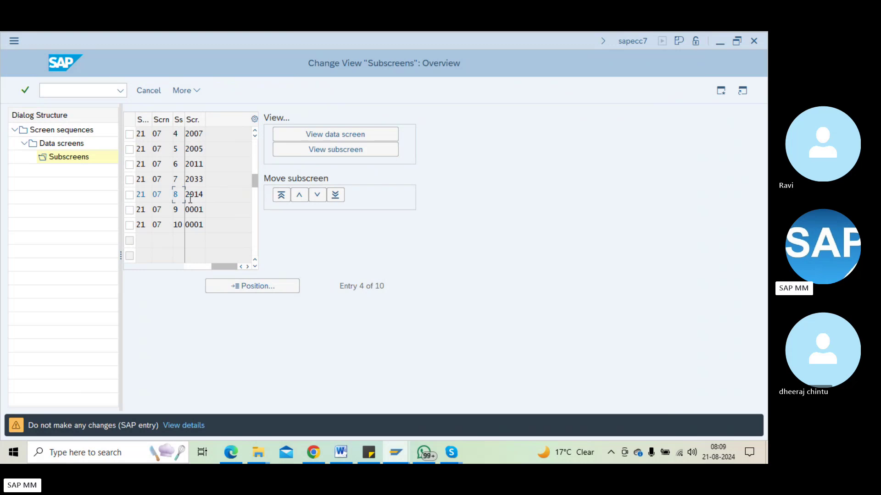
key("Return")
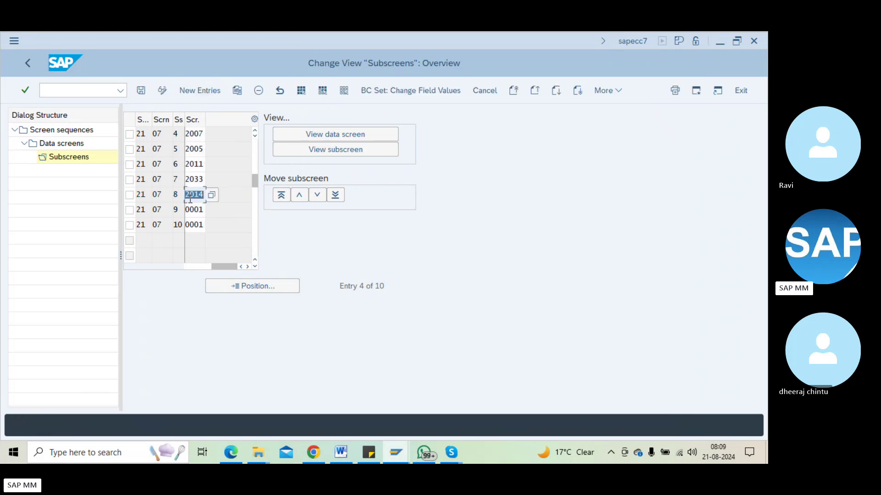
View subscreen 8 (SAPLMGD1 2014) as the only selected entry, without subscreen 2, and return to the subscreen list.
left_click(129, 195)
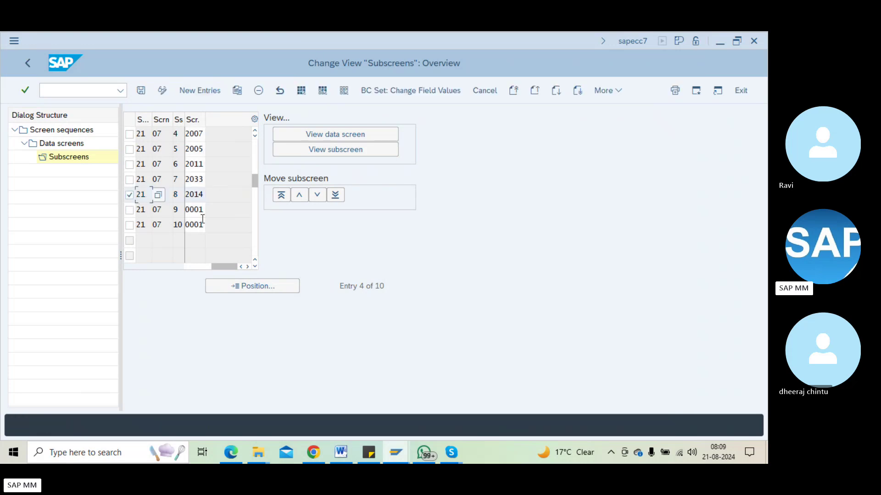
left_click(338, 145)
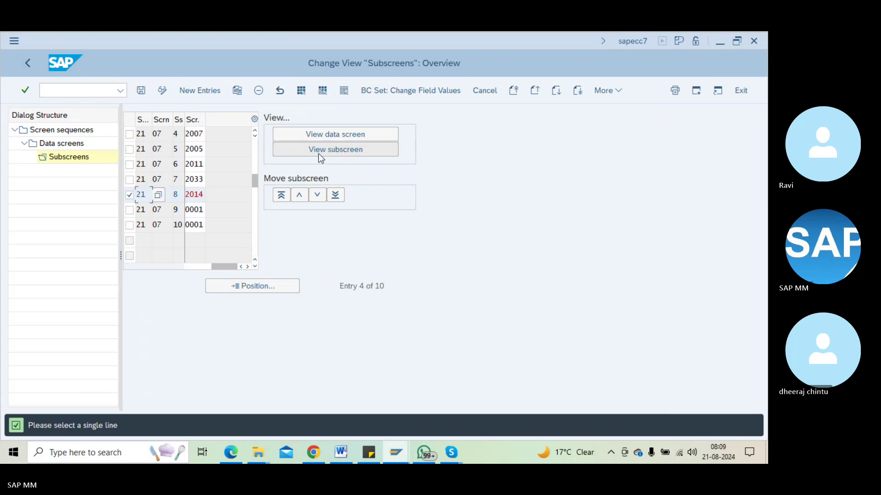
scroll(199, 178, "up", 3)
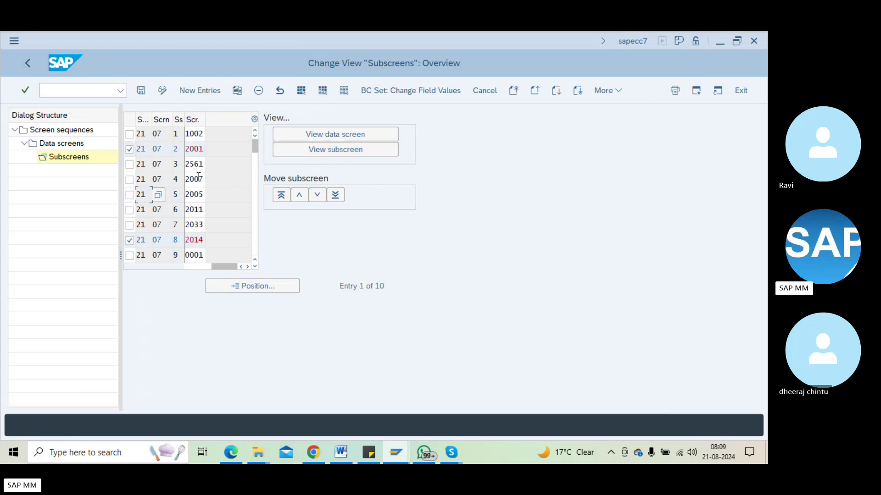
left_click(129, 149)
scroll(210, 197, "down", 1)
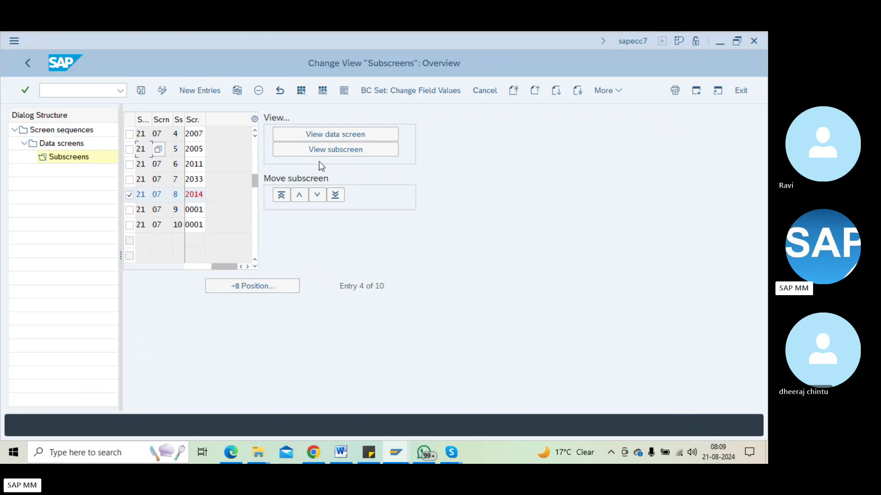
left_click(326, 151)
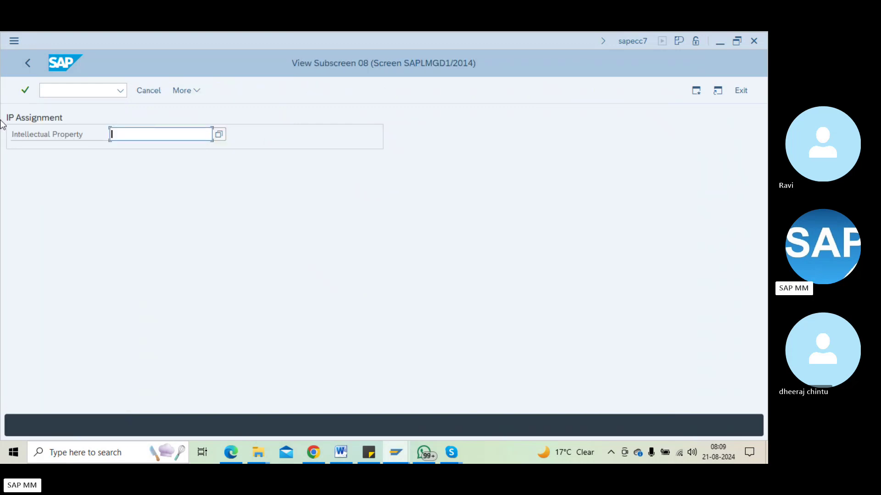
left_click(27, 64)
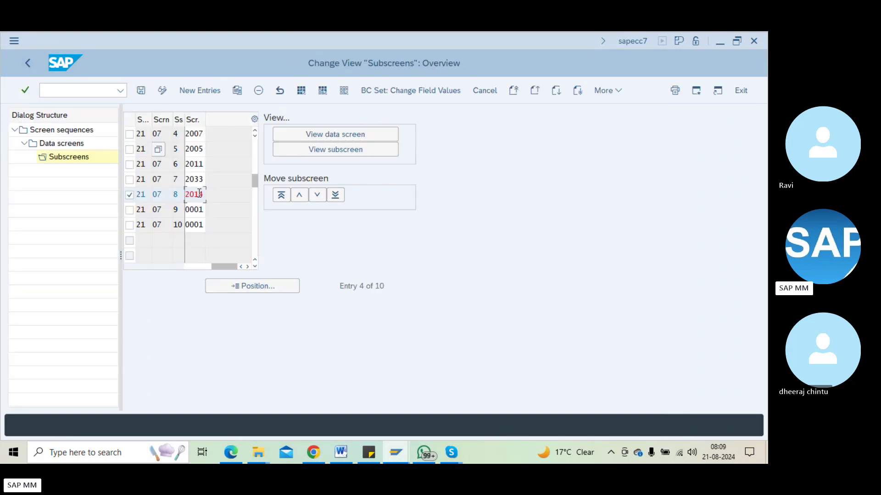
Check the last field groups of Basic data 1 in the material session, and save the subscreen changes in the customizing session.
mouse_move(405, 453)
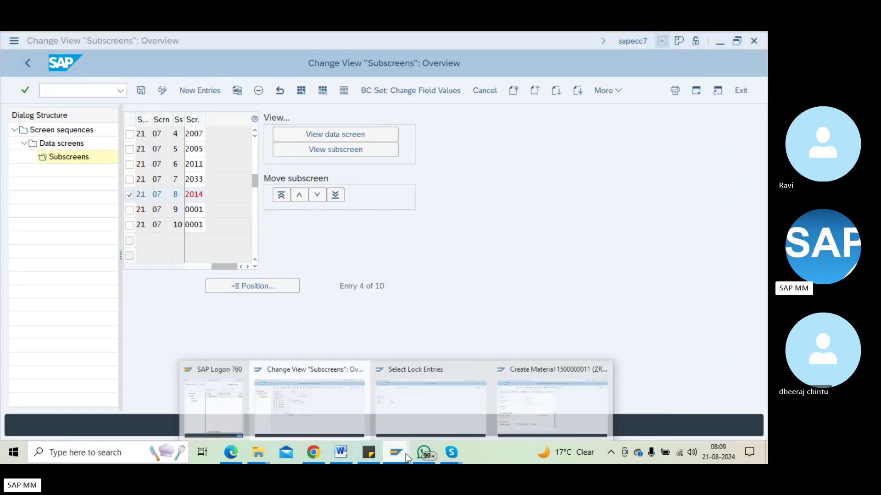
left_click(528, 404)
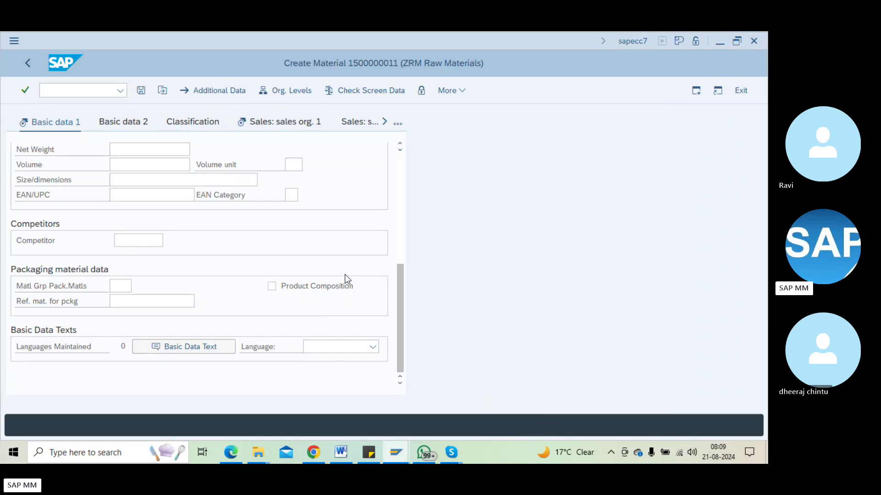
key("alt+Tab")
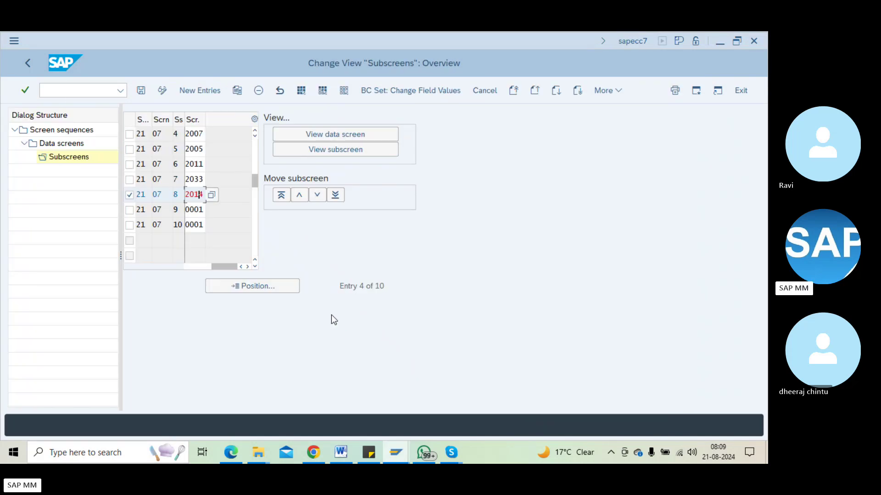
left_click(141, 91)
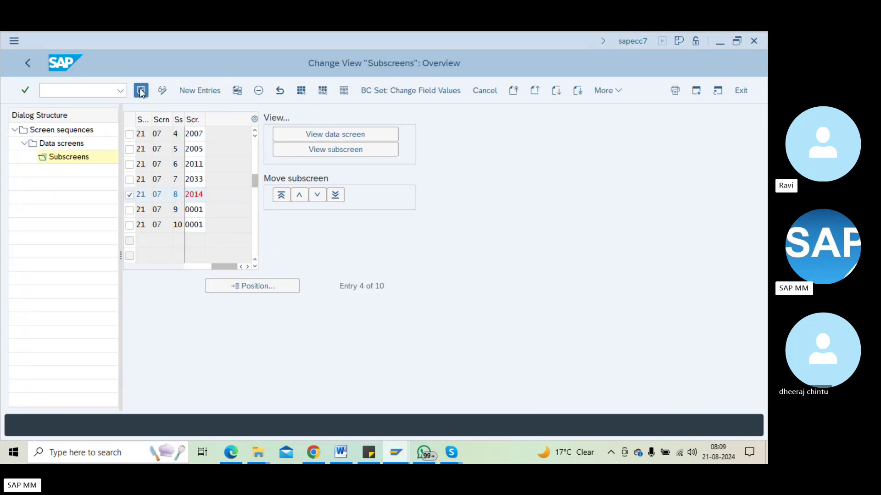
left_click(212, 270)
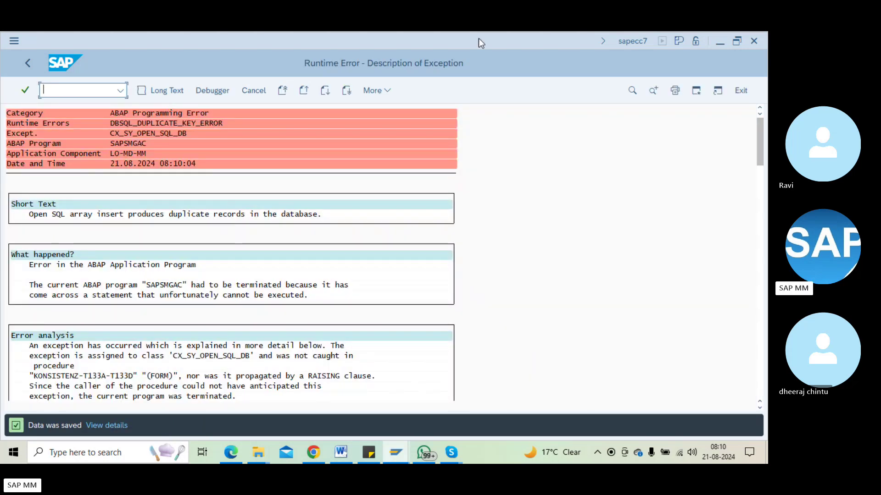
Examine the runtime error description and leave it for the SAP Easy Access screen.
scroll(243, 247, "down", 1)
scroll(244, 245, "down", 2)
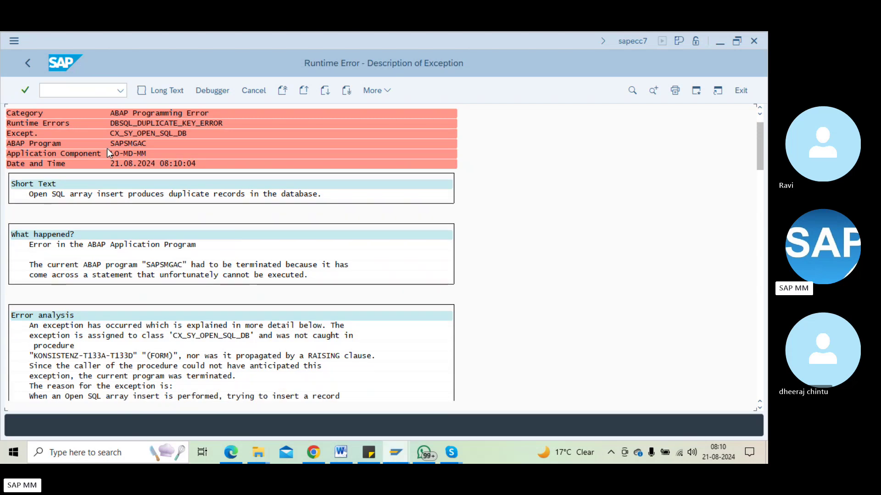
left_click(28, 63)
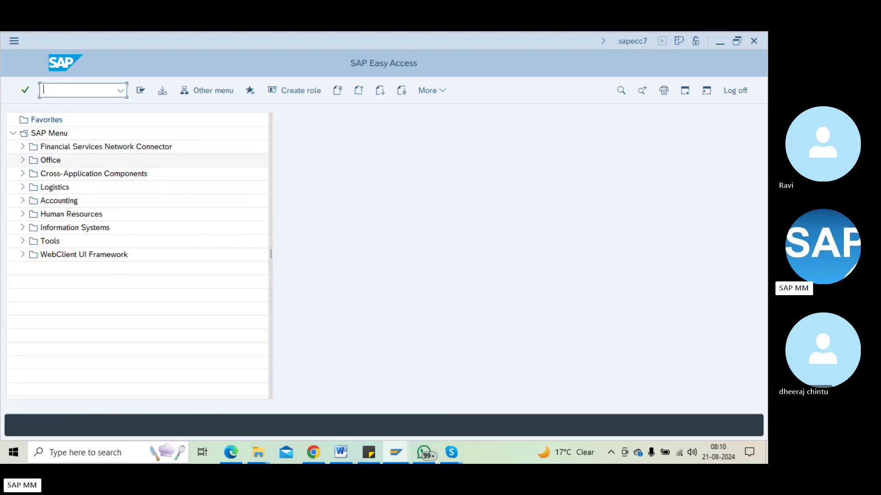
Start transaction SPRO and display the SAP Reference IMG.
type("spro")
key("Return")
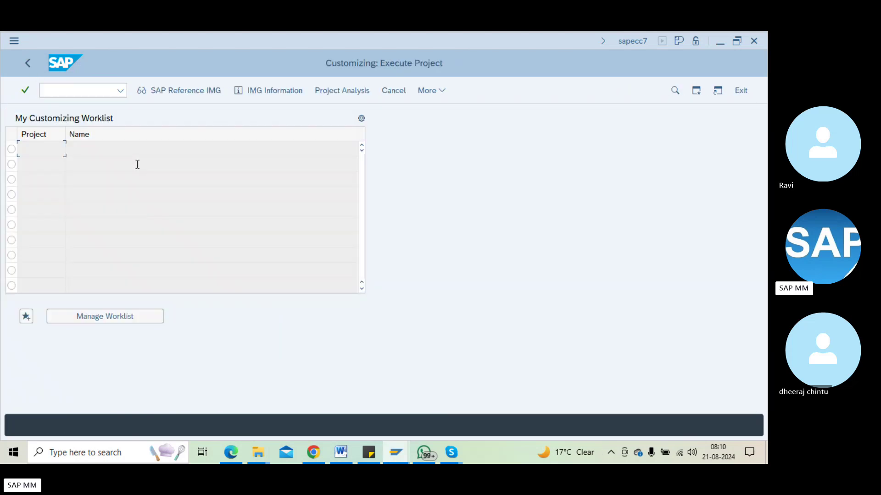
left_click(153, 91)
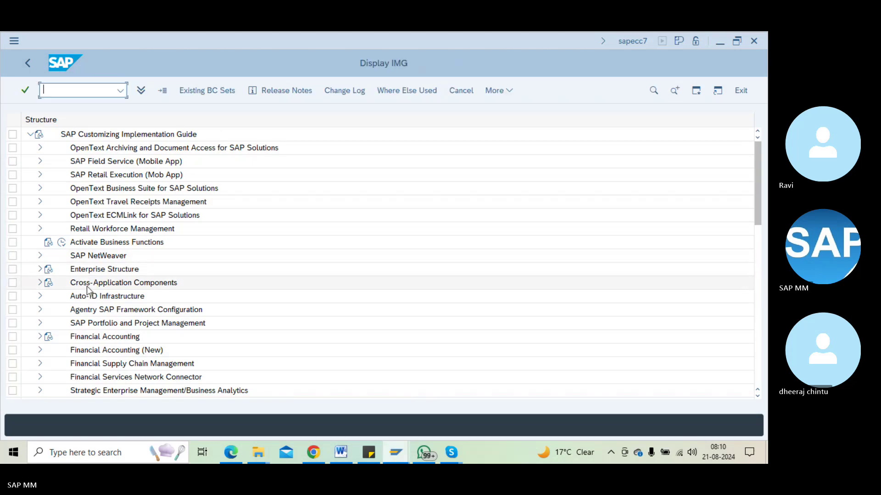
Open Define Structure of Data Screens for Each Screen Sequence under Logistics - General, Material Master, Configuring the Material Master.
scroll(68, 298, "down", 2)
scroll(42, 312, "down", 1)
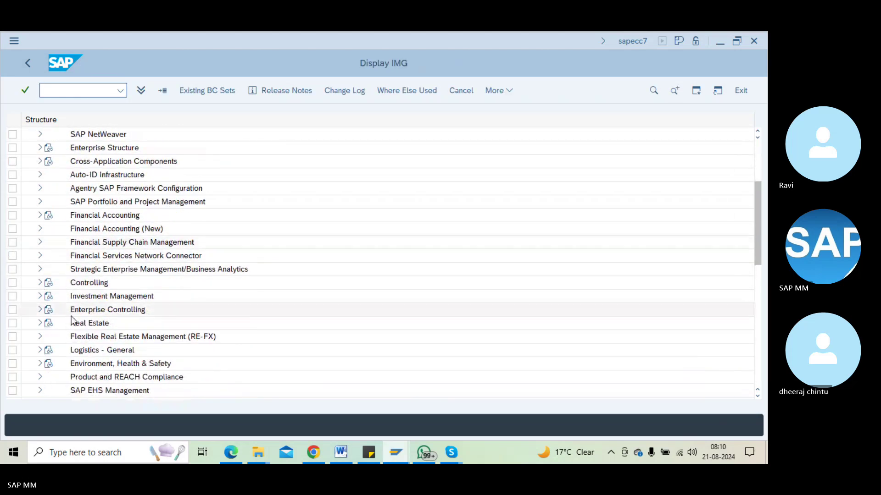
scroll(54, 325, "down", 1)
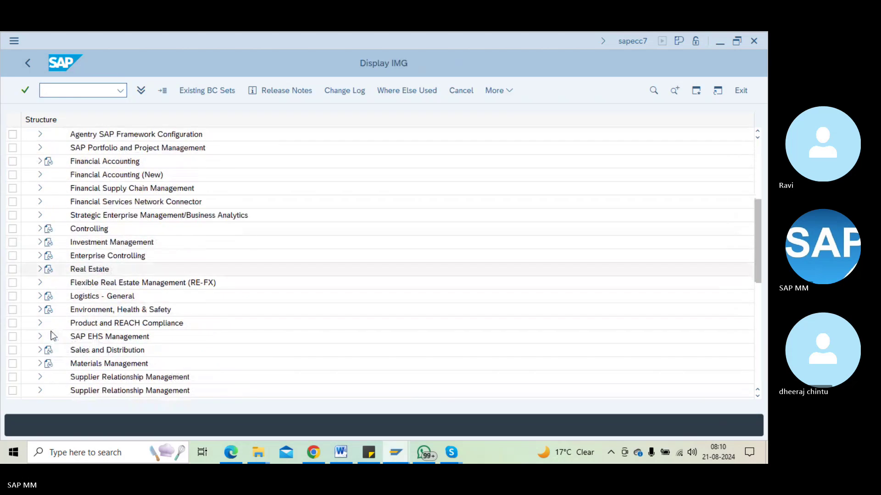
left_click(40, 296)
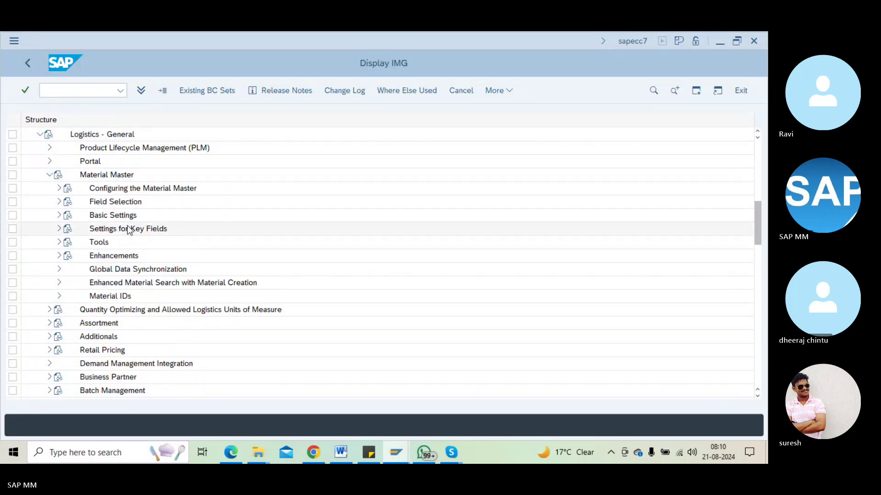
left_click(59, 189)
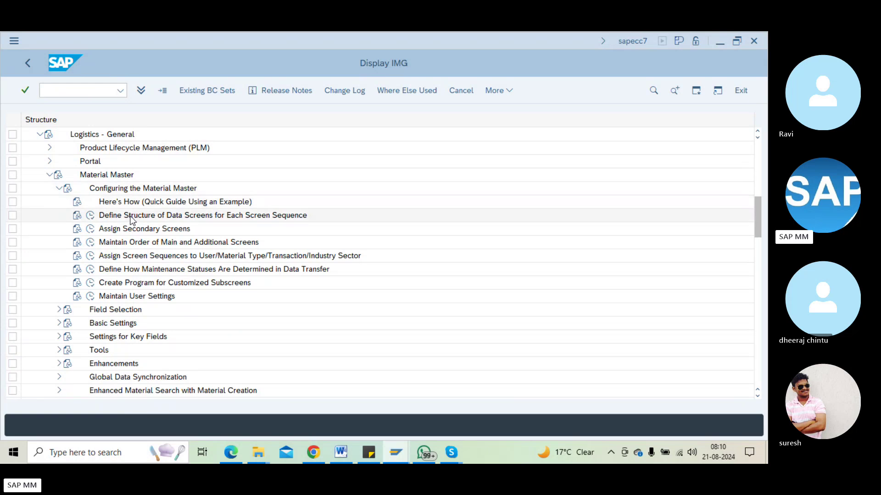
left_click(94, 217)
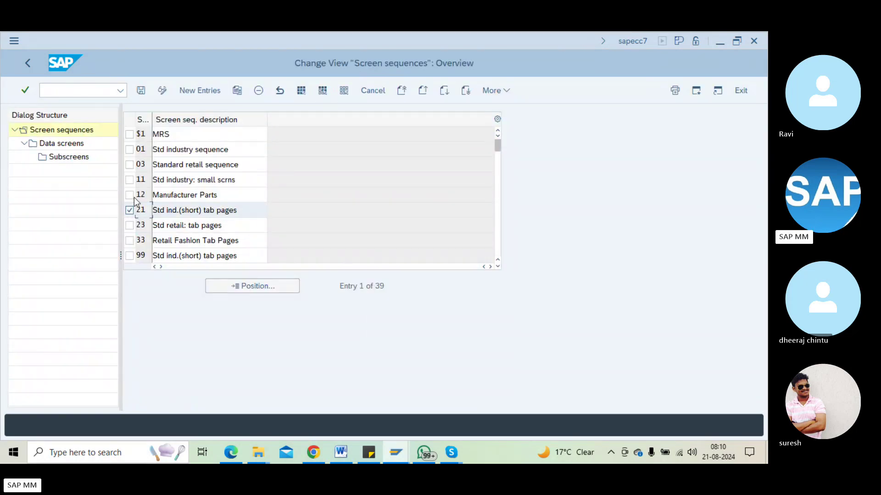
Display the subscreens of the Basic Data 1 data screen in screen sequence 21.
double_click(67, 145)
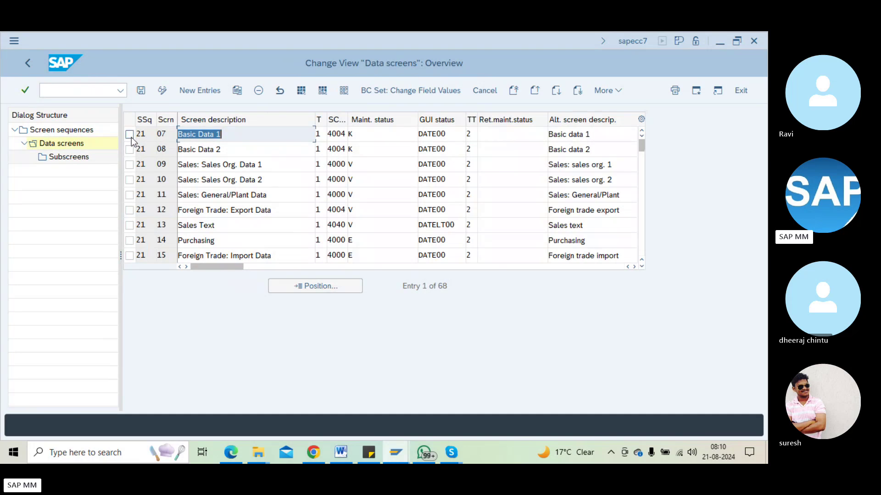
double_click(74, 160)
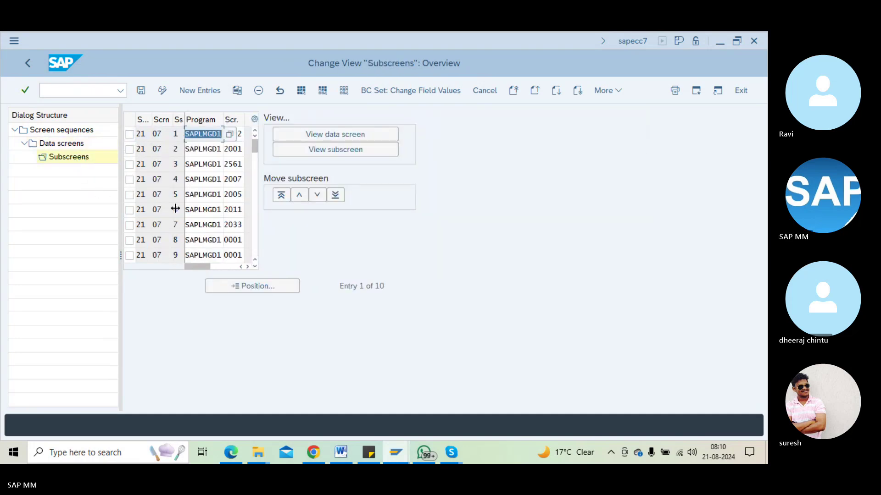
scroll(228, 226, "down", 1)
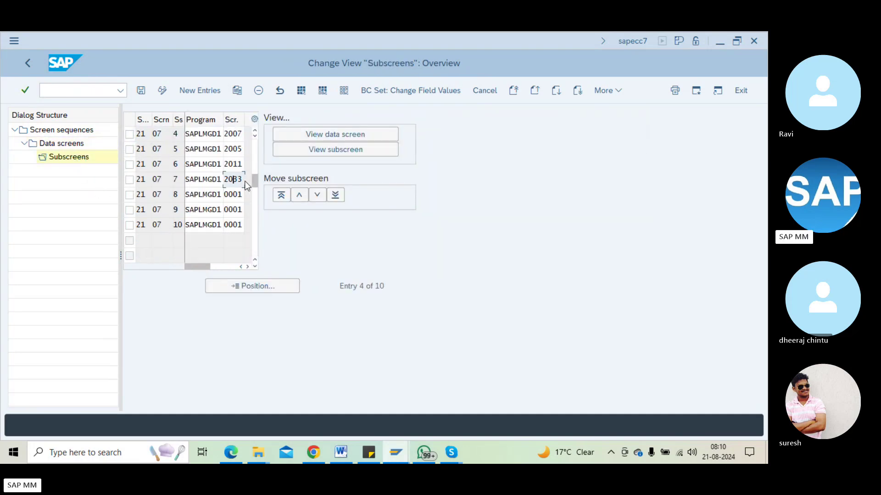
View subscreen 7 (SAPLMGD1 2033), compare it with Basic data 1 in the material session, and return to the subscreen list.
left_click(129, 180)
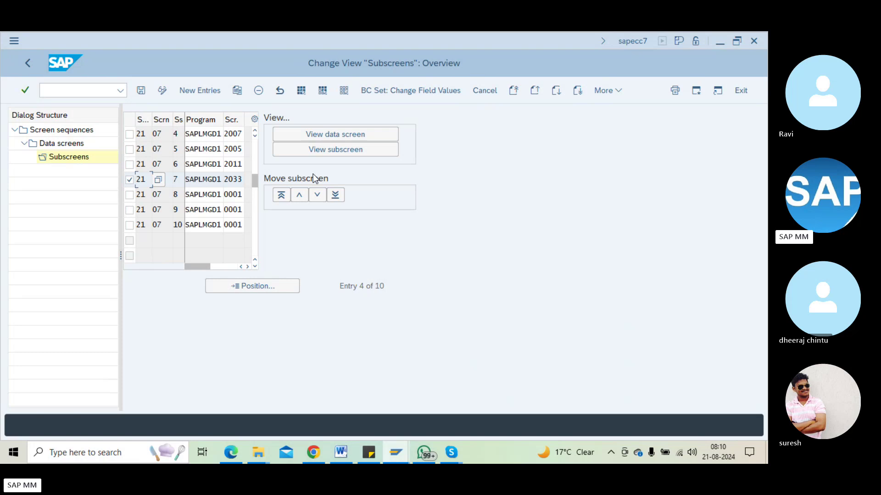
left_click(329, 149)
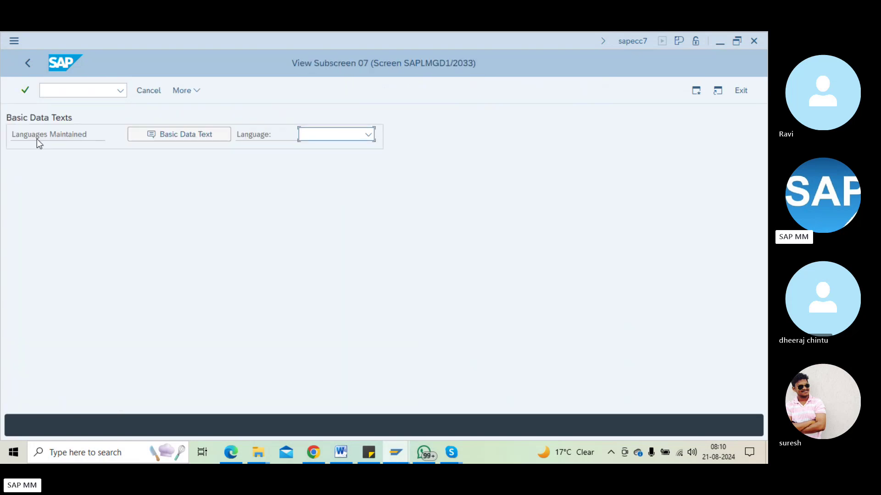
key("alt+Tab")
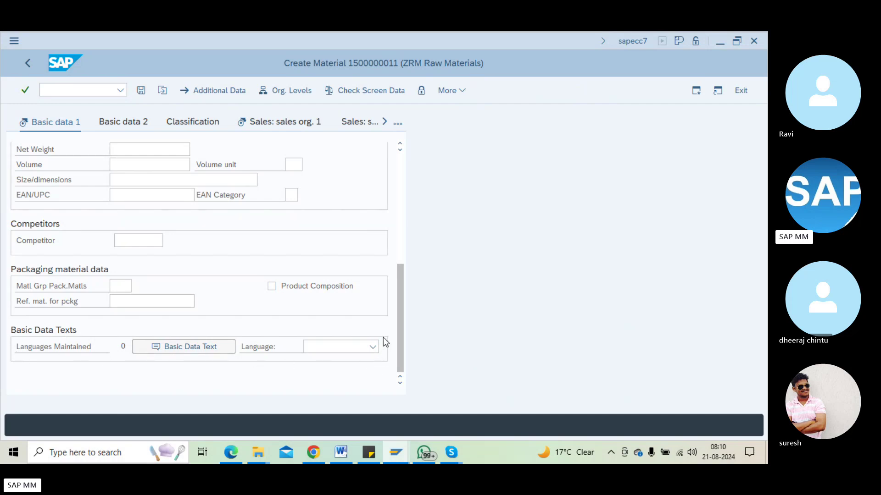
key("F3")
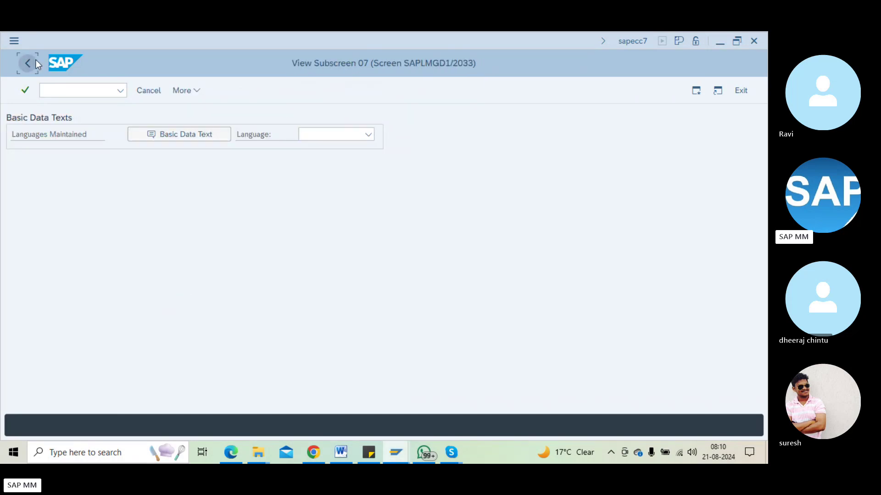
left_click(25, 61)
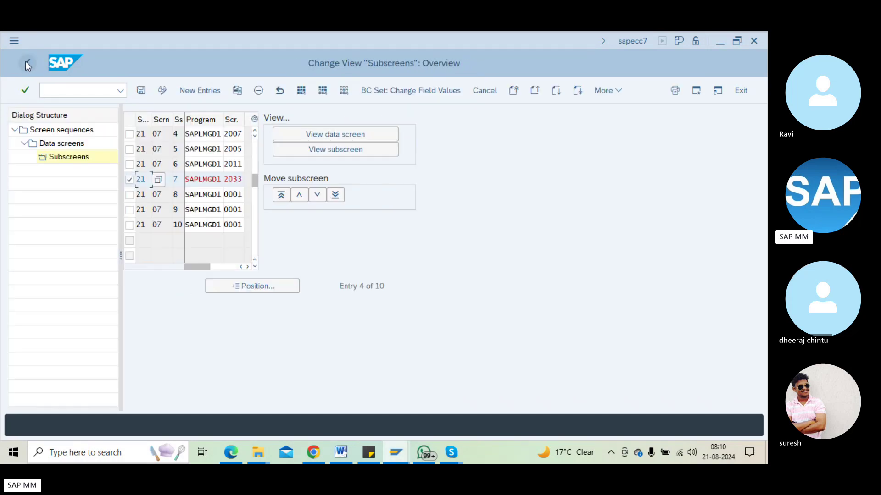
Set the screen number of subscreen 7 to 0001, accept the SAP entry warning, and save to the proposed customizing request.
double_click(226, 179)
key("BackSpace")
type("0001")
key("Return")
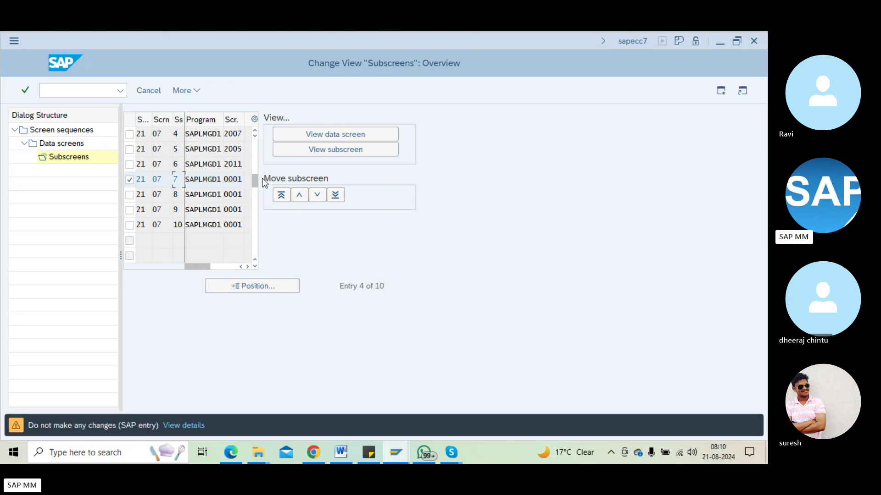
key("ctrl+s")
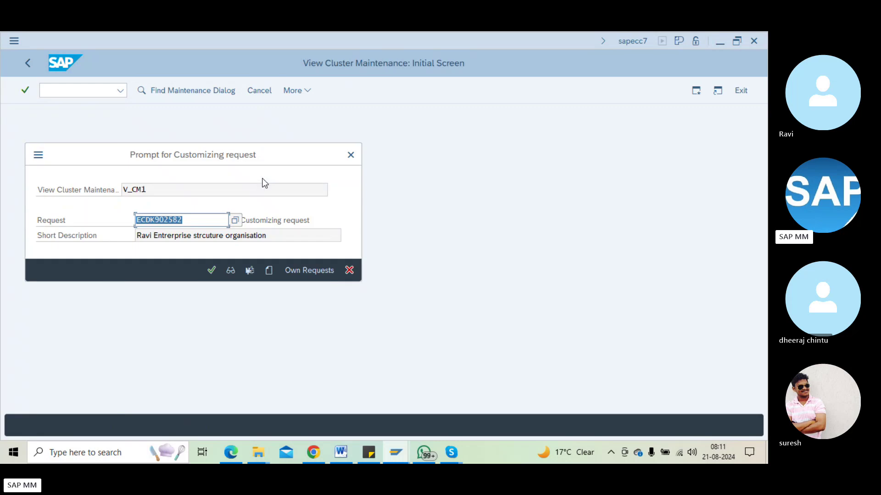
key("Return")
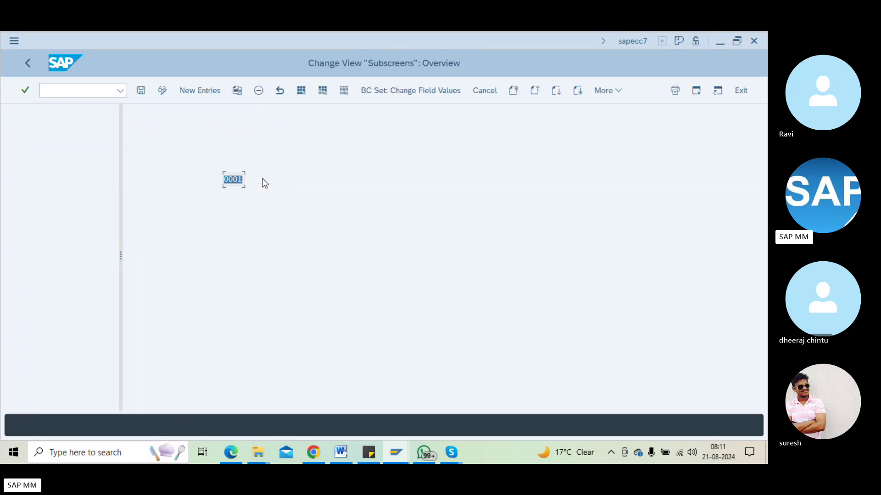
Return to the data screens, select Basic Data 1, and reopen its subscreen list.
left_click(265, 182)
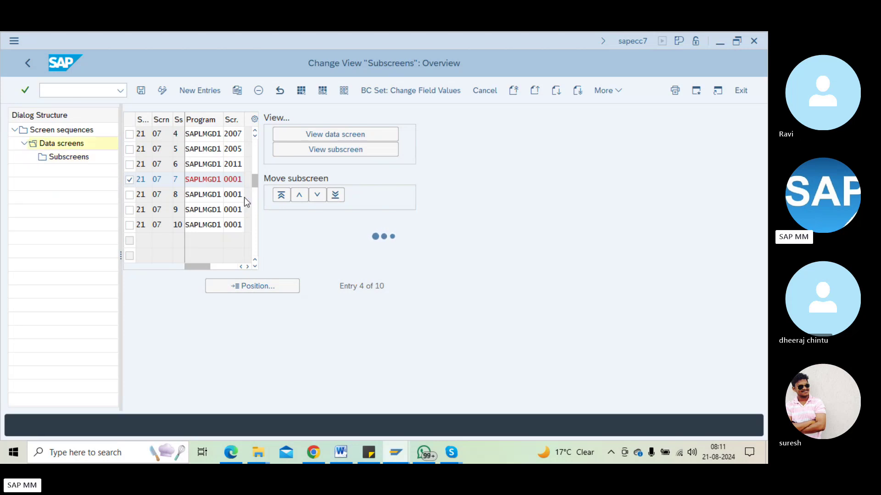
left_click(129, 134)
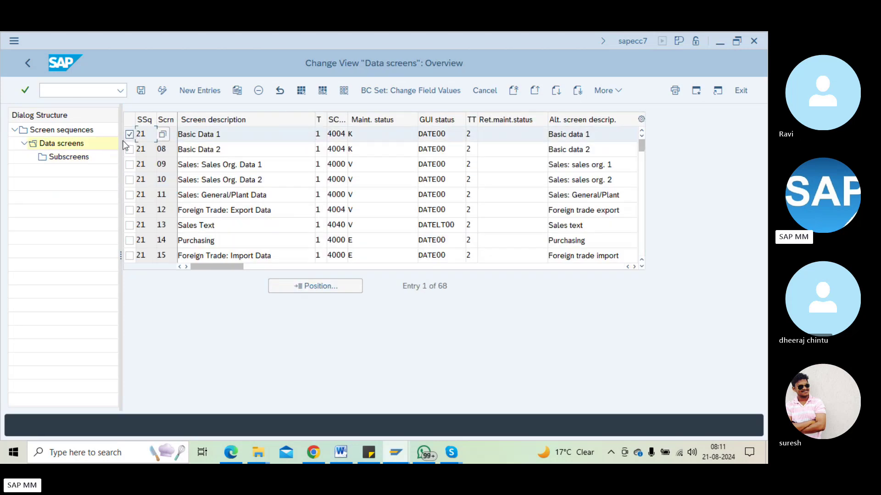
left_click(67, 145)
left_click(67, 157)
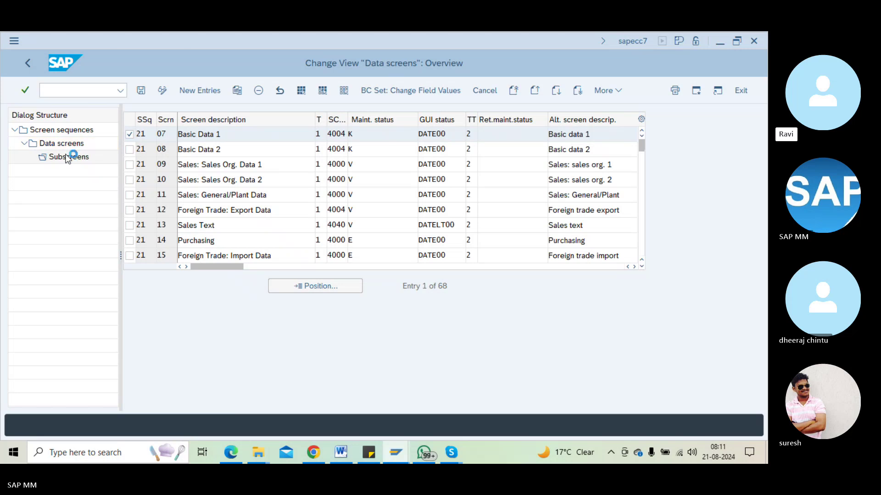
scroll(234, 170, "down", 1)
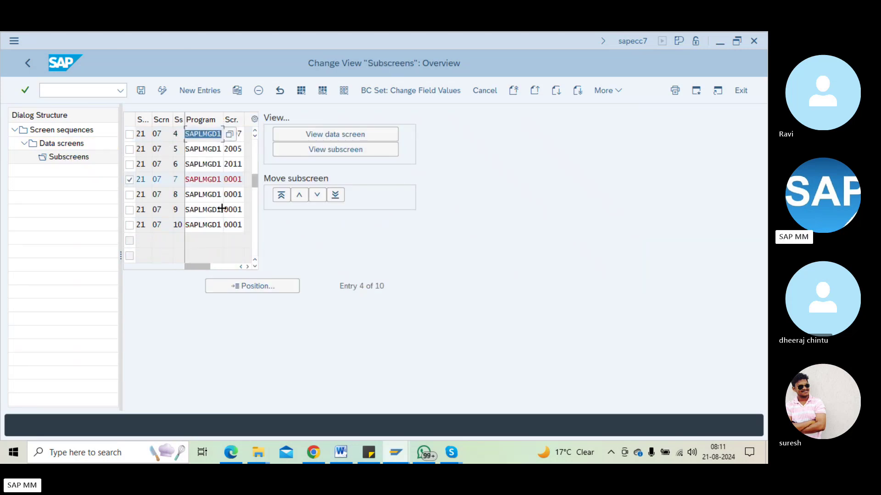
Set the screen number of subscreen 6 to 0001.
left_click(237, 166)
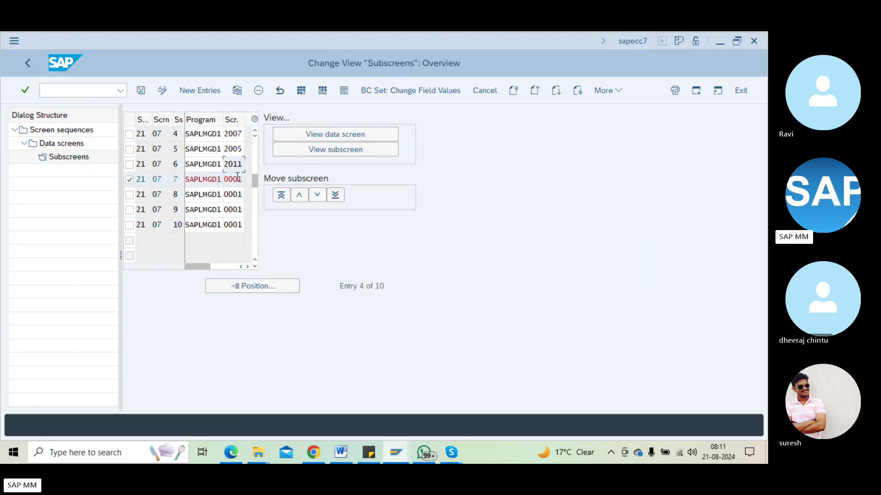
left_click_drag(226, 166, 238, 166)
type("0001")
key("Return")
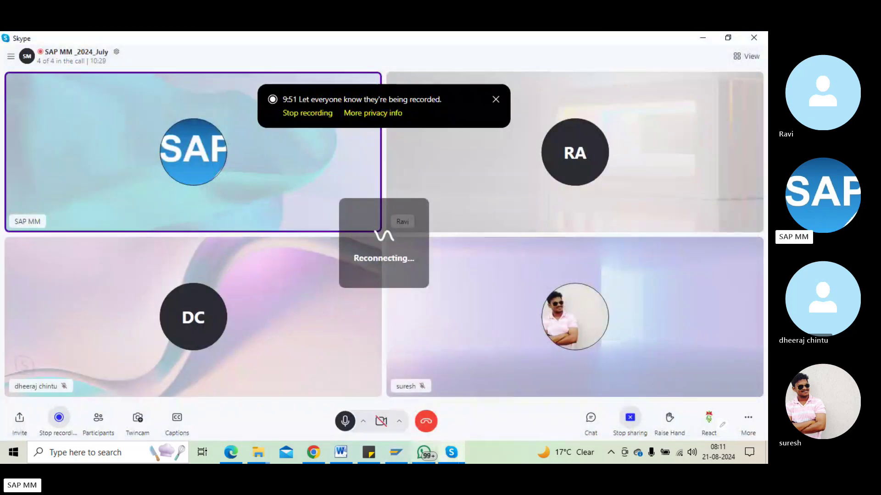
Switch back to SAP and log on again to client 800 with the user name and password.
left_click(397, 454)
double_click(177, 158)
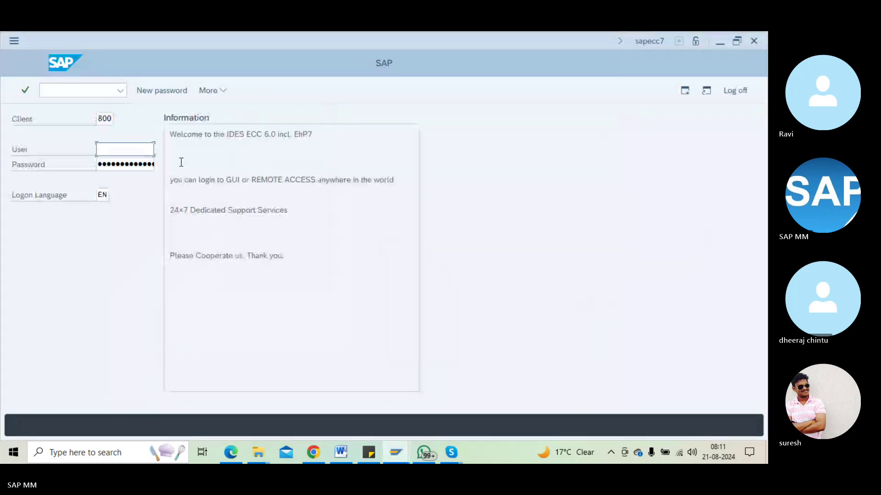
left_click(139, 150)
left_click(137, 165)
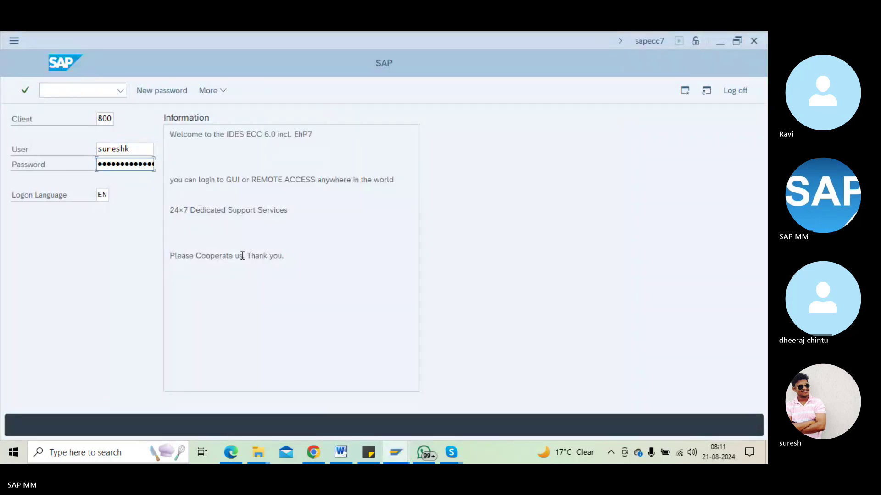
key("Return")
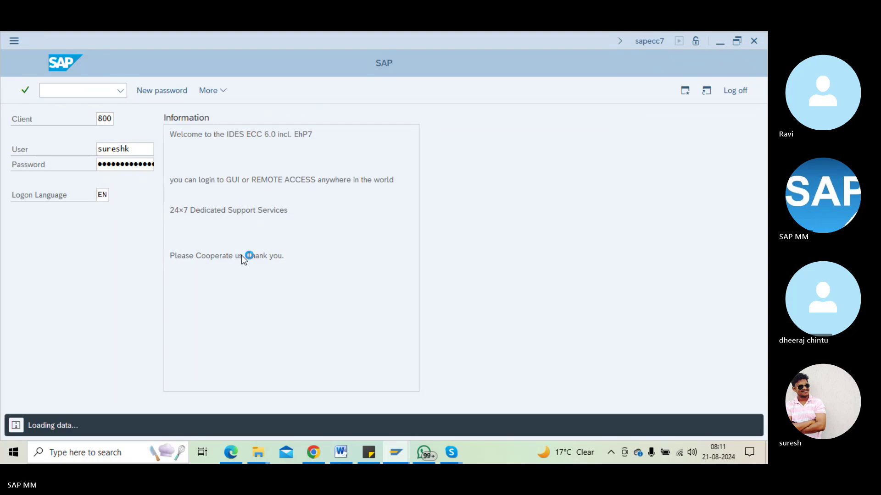
Start transaction SPRO again and display the SAP Reference IMG in the new session.
type("spro")
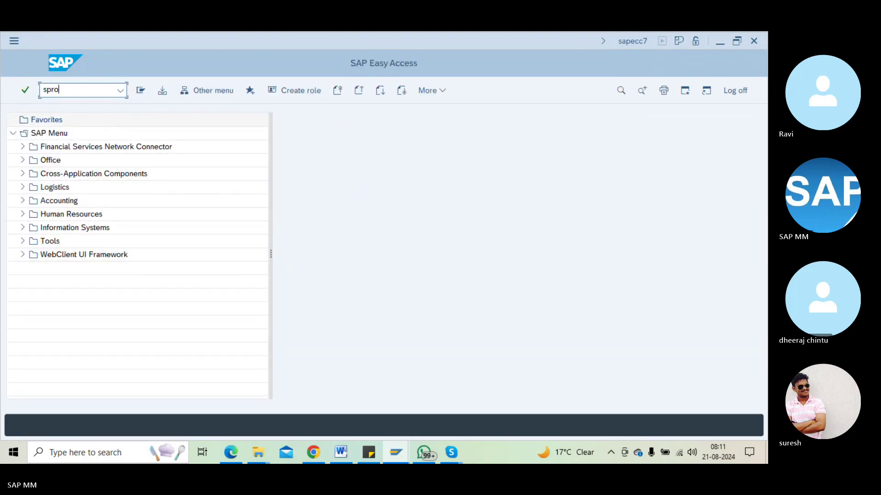
key("Return")
left_click(180, 96)
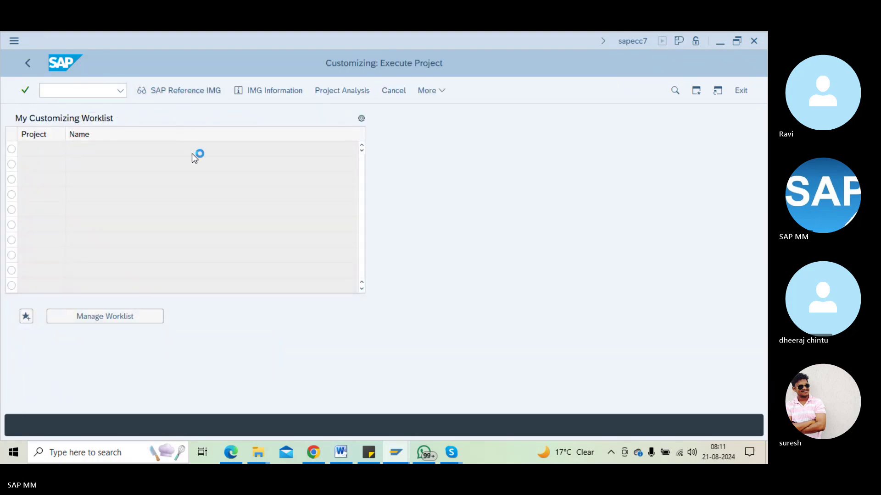
Try to open Define Structure of Data Screens for Each Screen Sequence under Configuring the Material Master, and decline displaying the locked data.
scroll(172, 292, "down", 1)
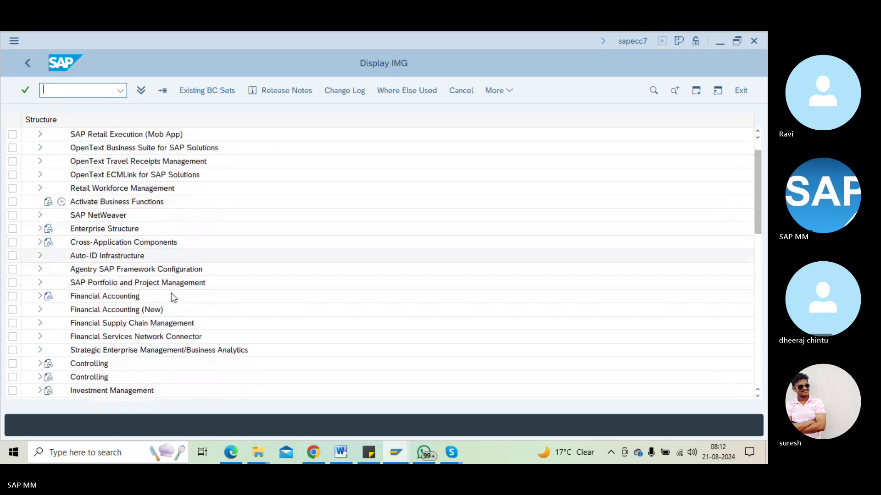
scroll(55, 294, "down", 2)
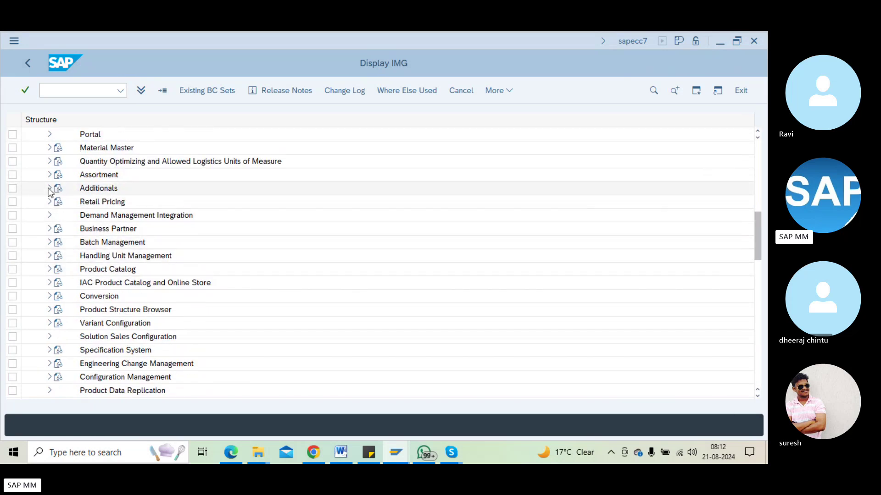
left_click(49, 148)
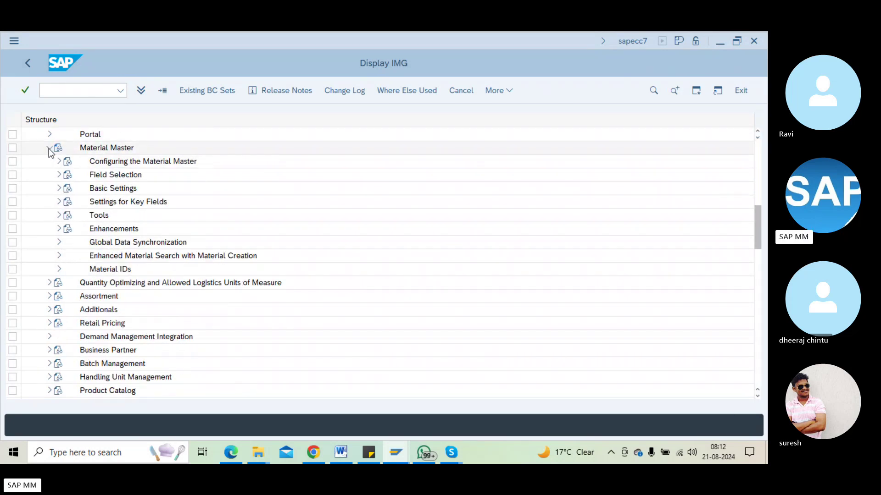
left_click(59, 161)
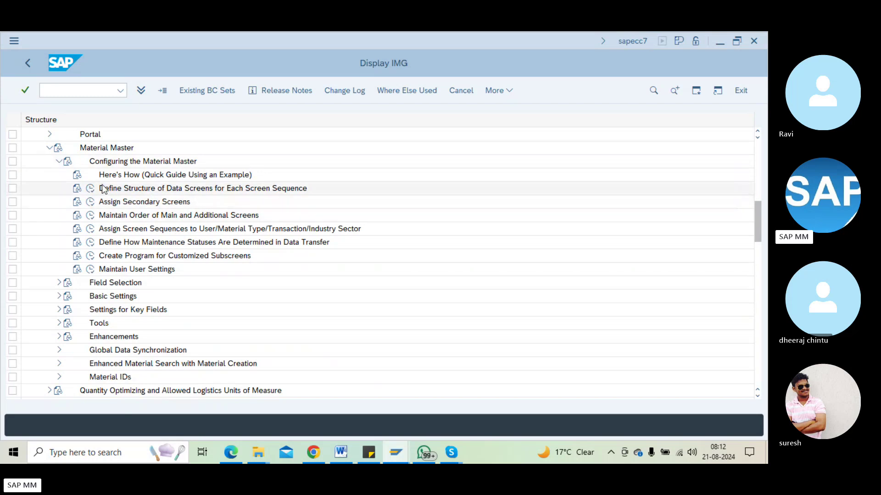
left_click(90, 189)
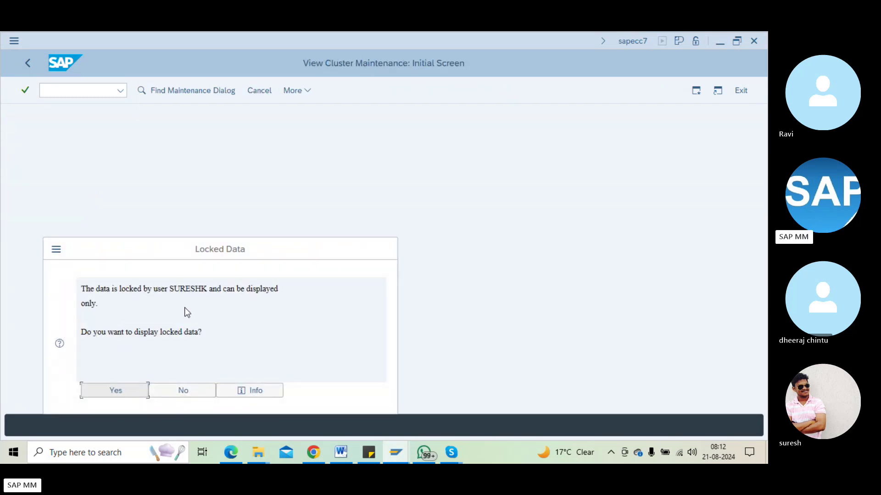
left_click(183, 390)
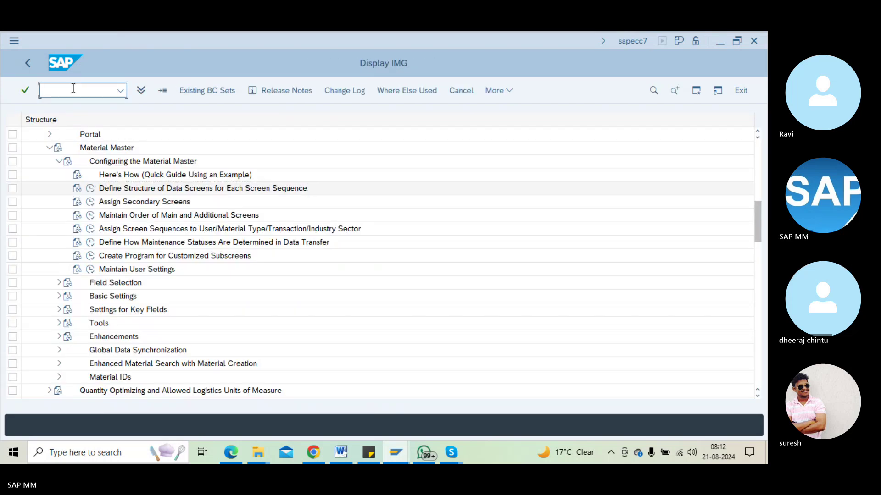
Start the lock entry transaction in a new session and list the logged-on user's lock entries for client 800.
type("/os")
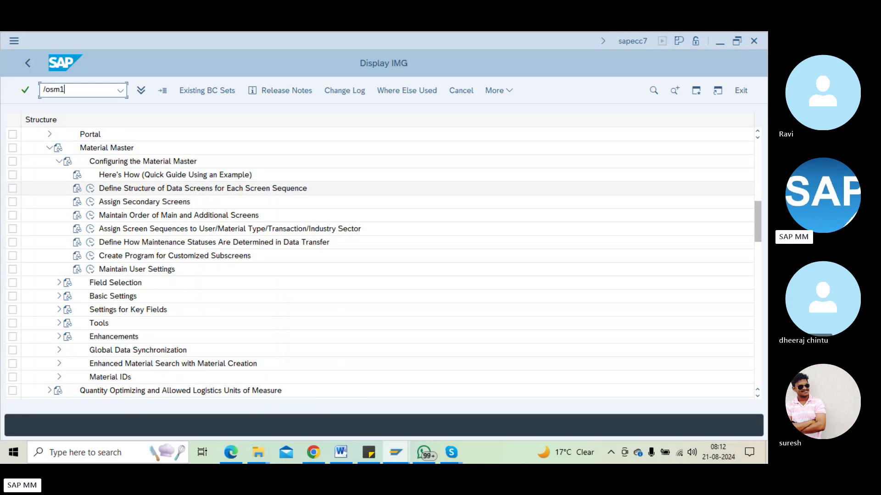
type("m1")
key("Return")
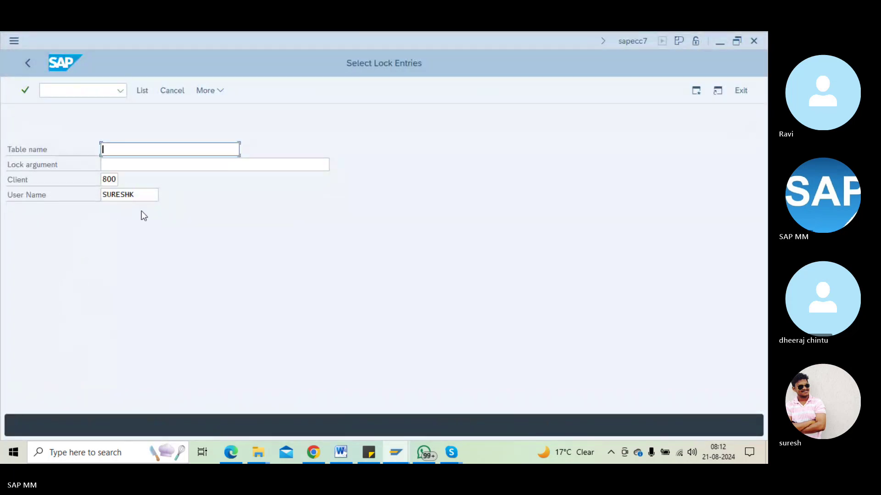
key("F8")
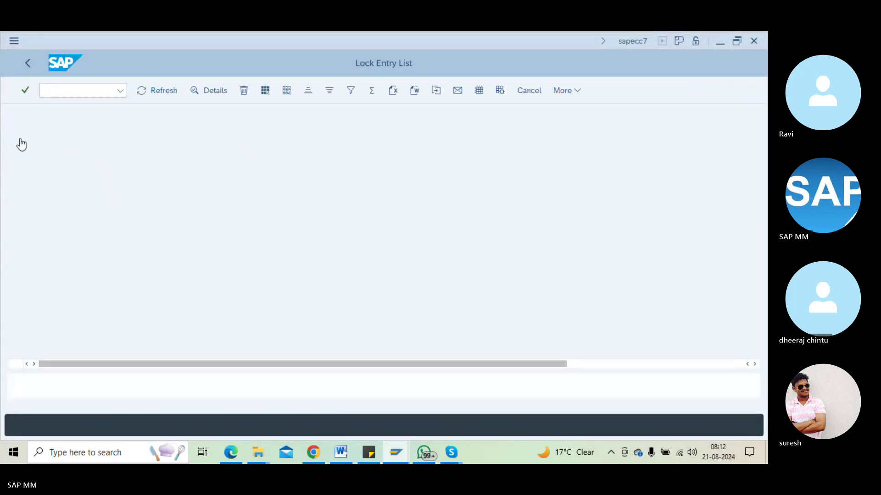
Delete all of the listed lock entries and return to the lock entry selection.
left_click(14, 121)
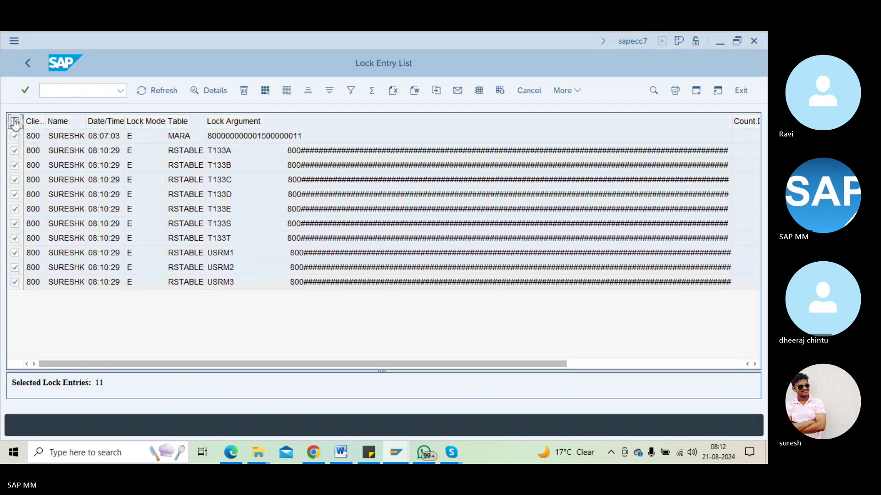
left_click(244, 91)
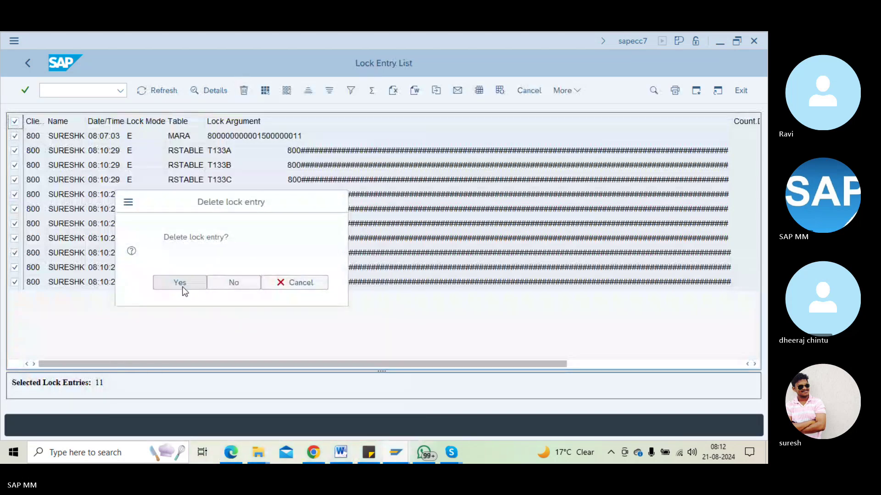
left_click(181, 283)
key("Escape")
key("F3")
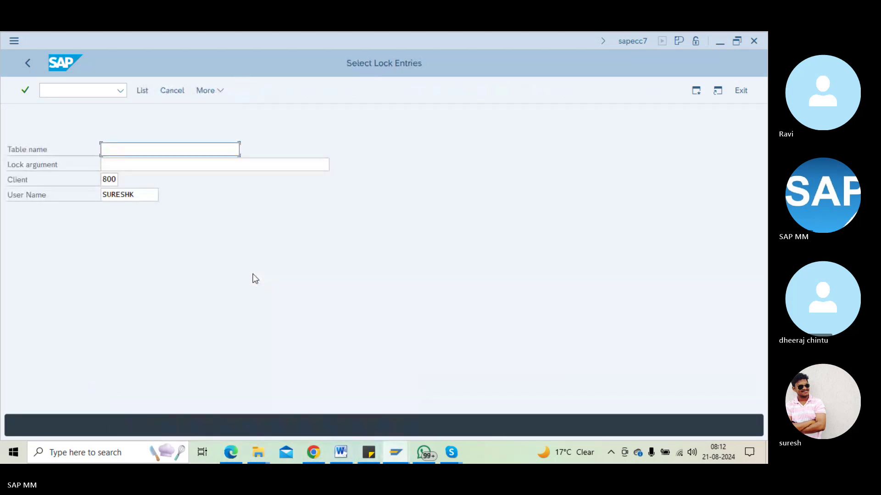
Return to the IMG session, open Define Structure of Data Screens, and display the Basic Data 1 subscreens of screen sequence 21.
key("alt+Tab")
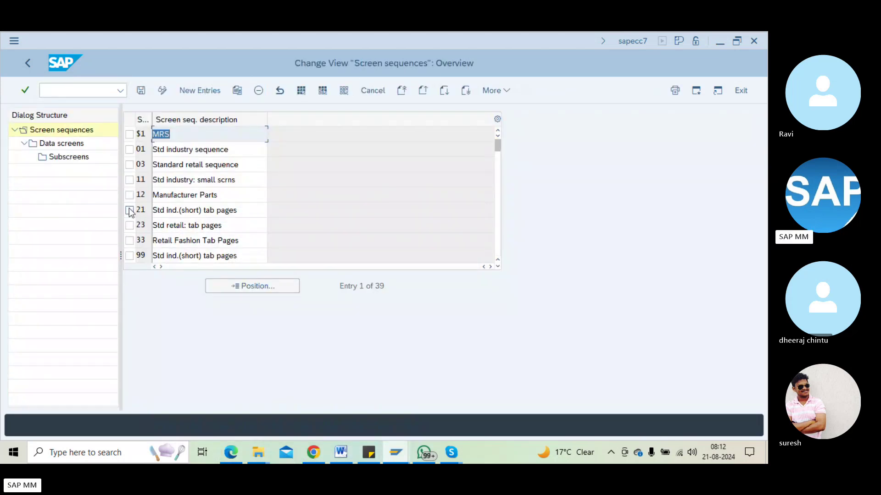
left_click(130, 211)
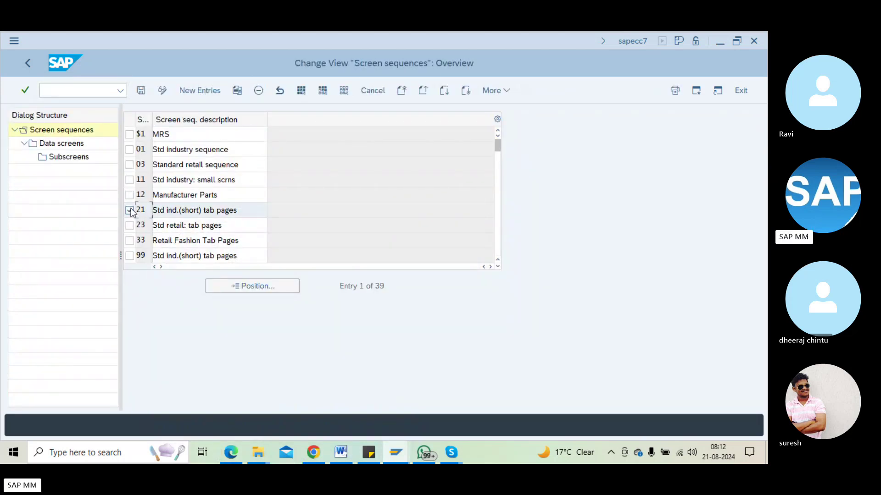
double_click(61, 146)
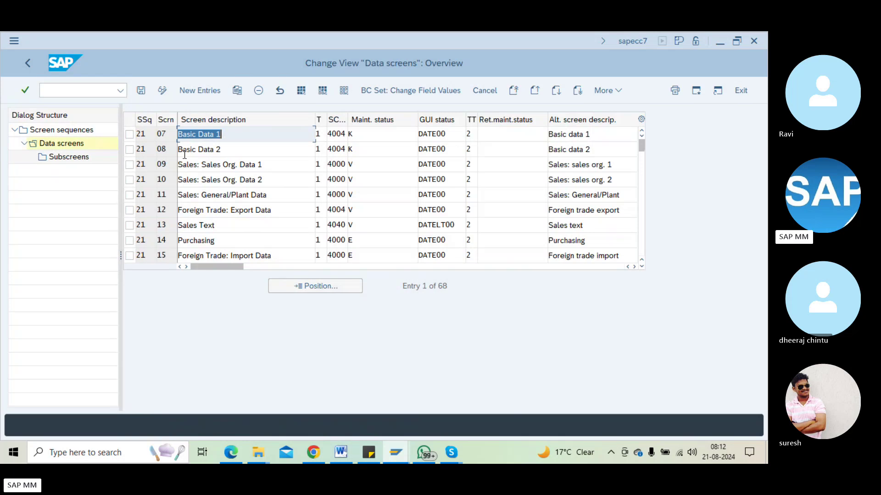
left_click(130, 134)
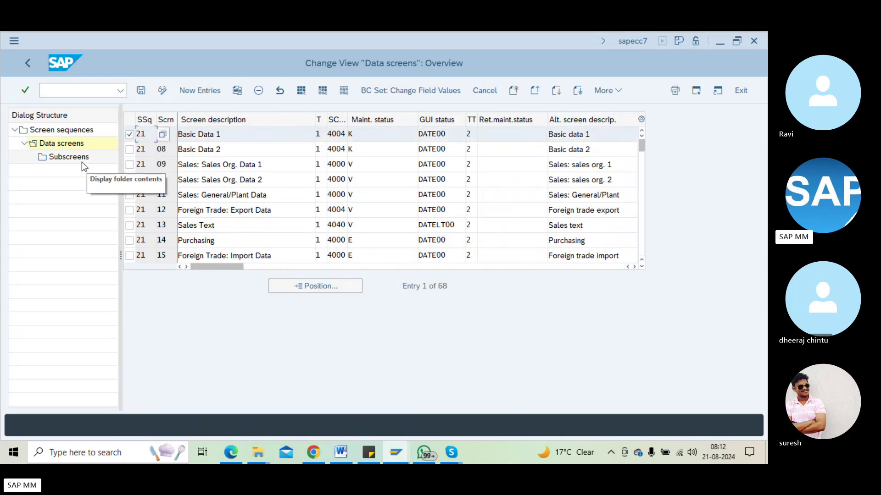
double_click(78, 161)
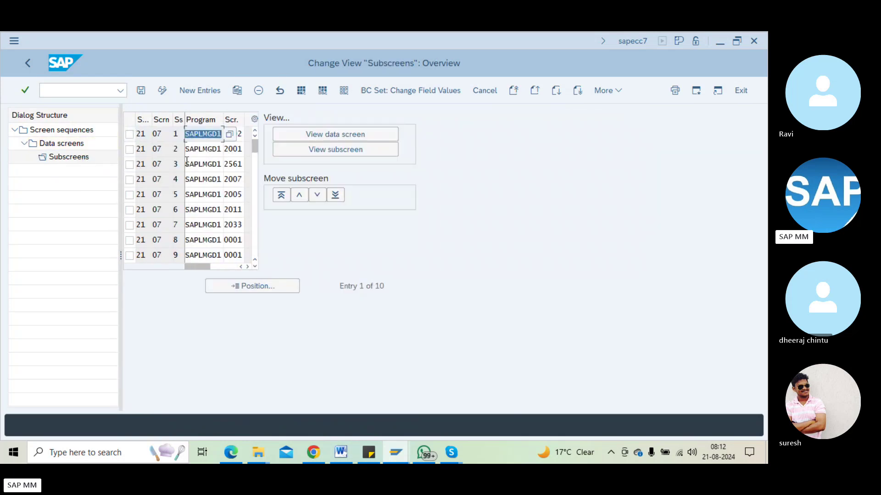
Preview the layout of subscreen 7 and return to the subscreen overview.
left_click(234, 224)
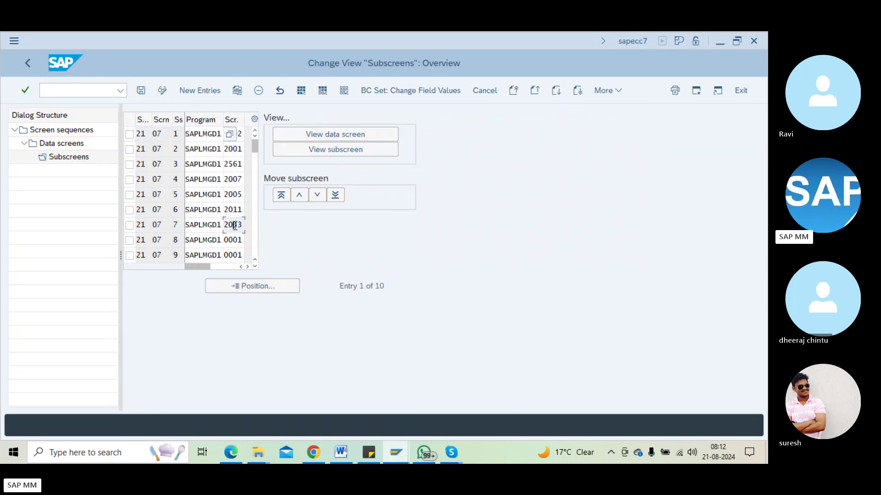
left_click(131, 225)
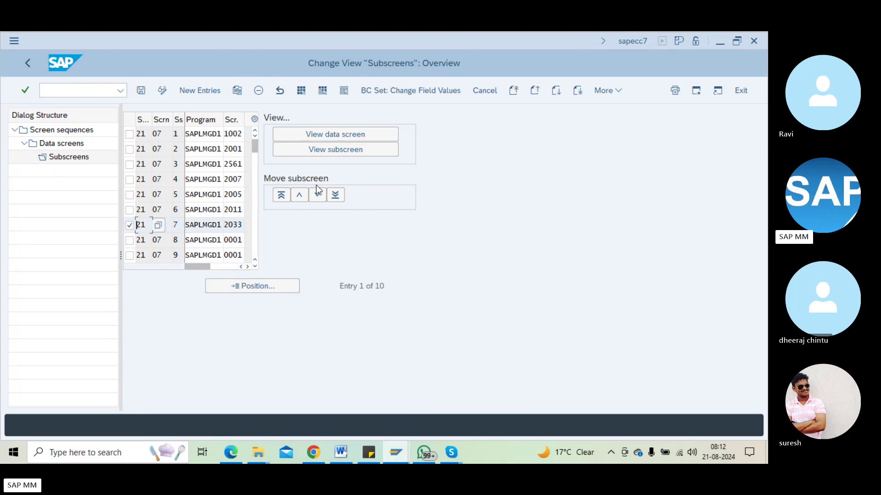
left_click(335, 149)
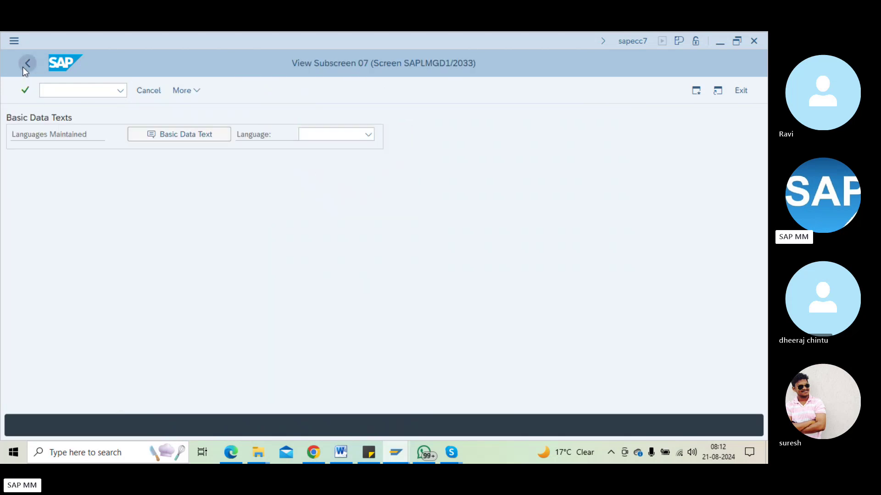
left_click(27, 63)
Try to set the screen number of subscreen 7 to 0001 and save the change.
left_click_drag(227, 224, 254, 225)
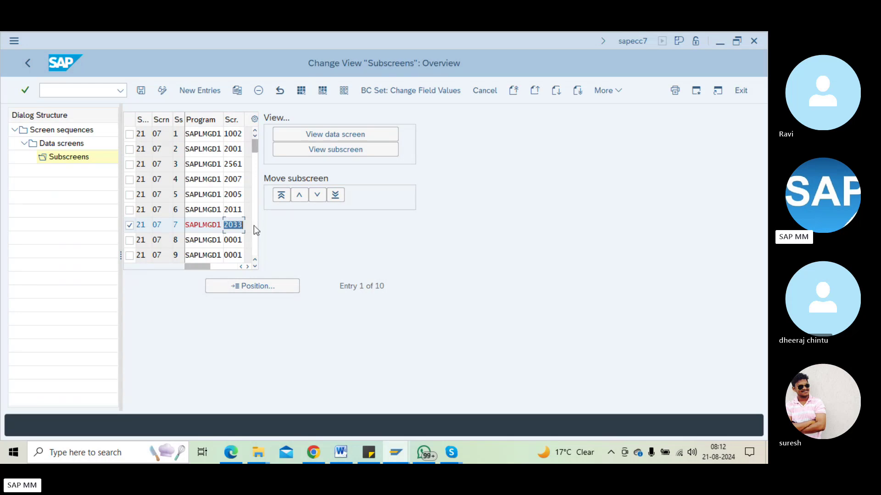
type("001")
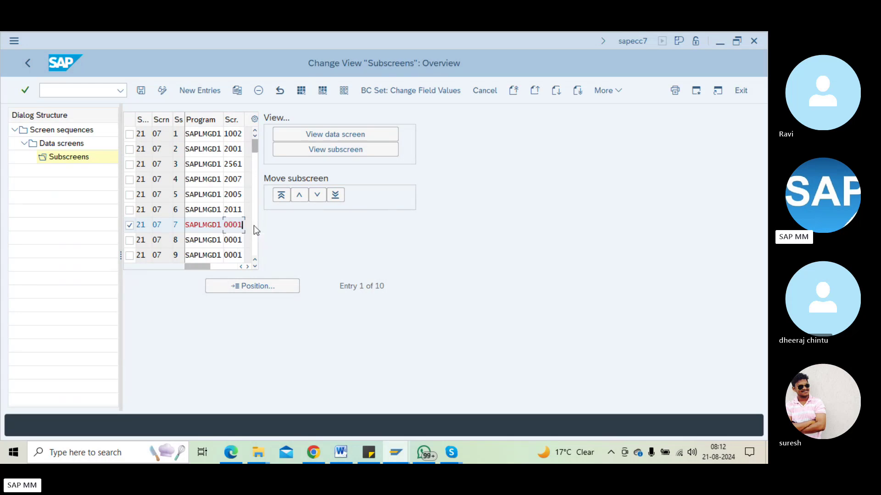
key("Return")
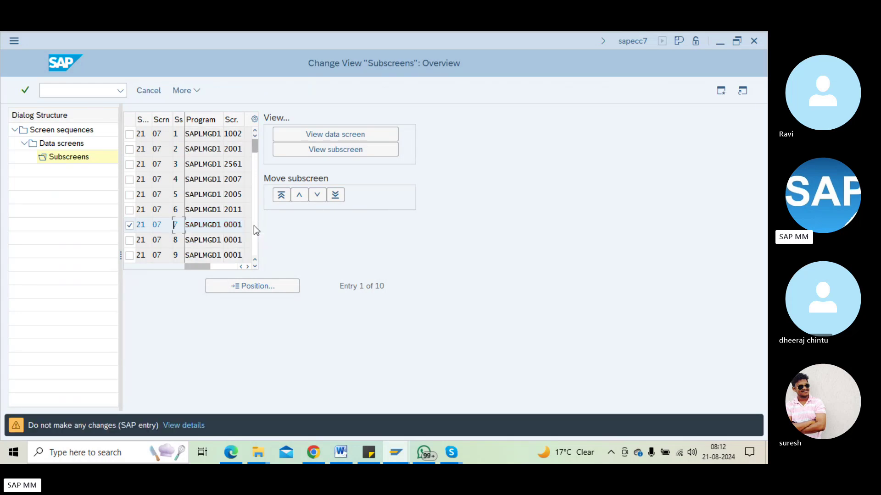
key("Return")
key("ctrl+s")
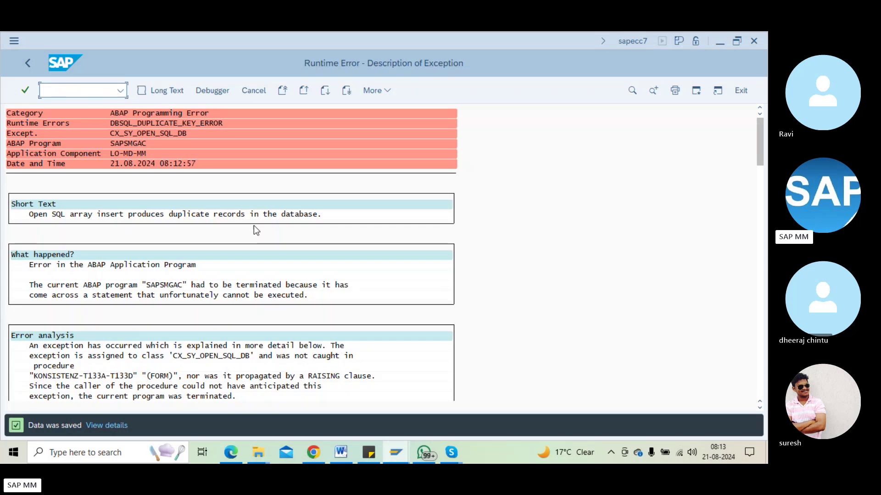
Read through the runtime error description and leave it for SAP Easy Access.
left_click(273, 249)
scroll(280, 252, "down", 3)
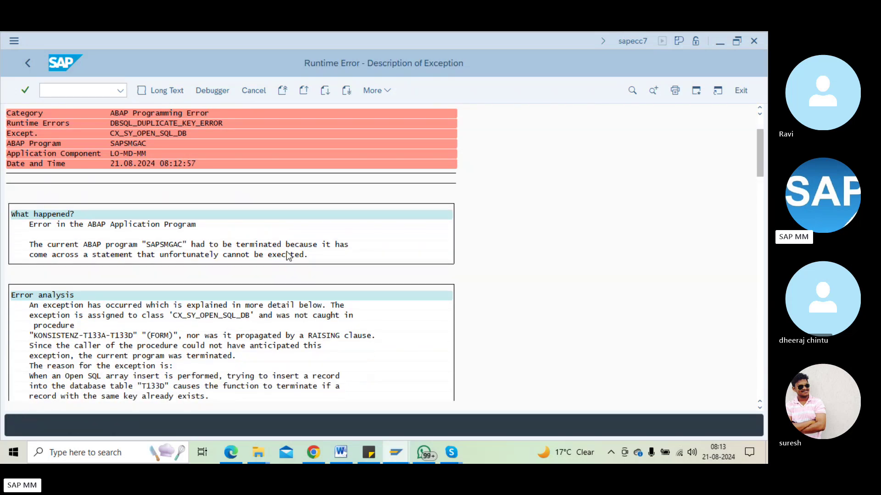
scroll(278, 246, "down", 4)
key("F3")
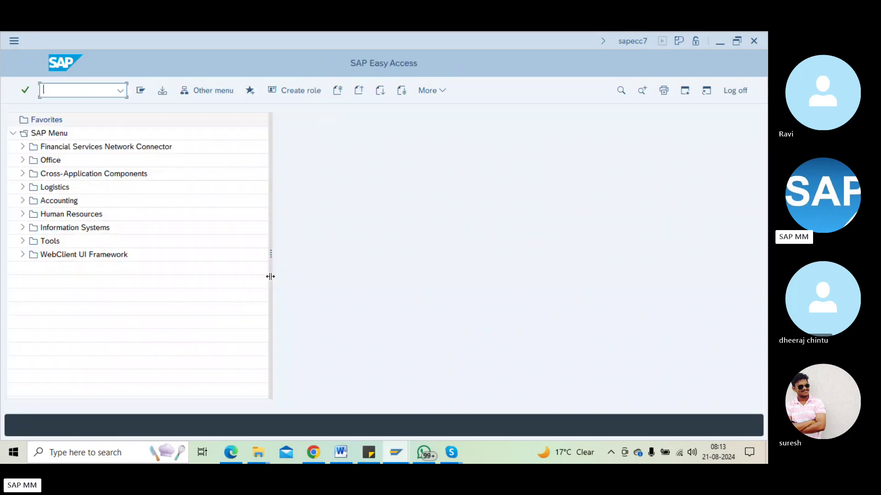
Start SPRO, display the Reference IMG, and open Define Structure of Data Screens for Each Screen Sequence under Logistics - General, Material Master.
type("spro")
key("Return")
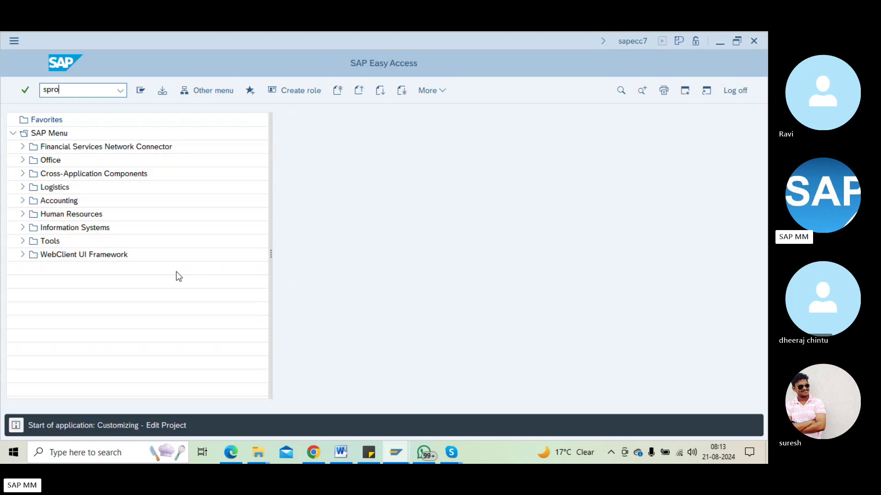
left_click(161, 90)
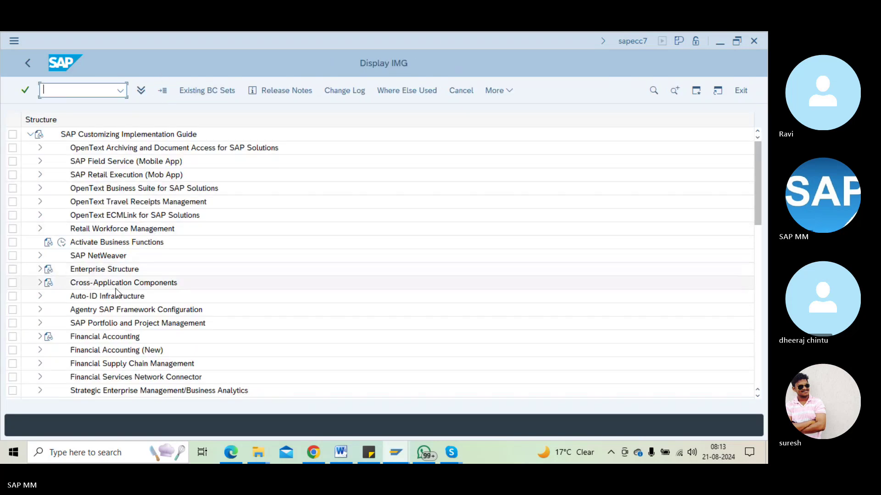
scroll(104, 275, "down", 3)
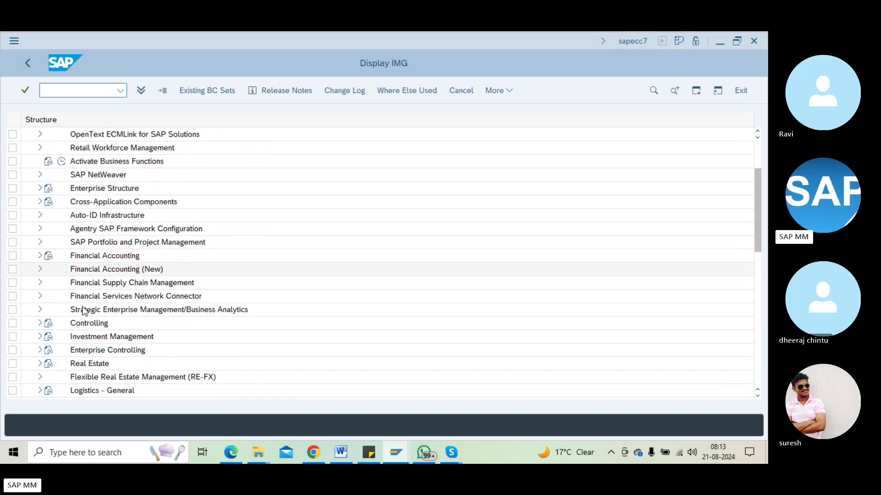
scroll(54, 363, "down", 1)
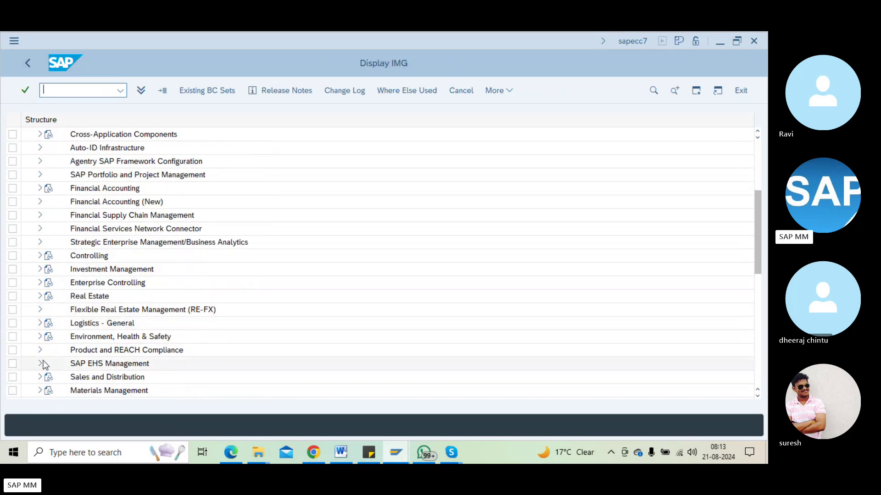
left_click(39, 324)
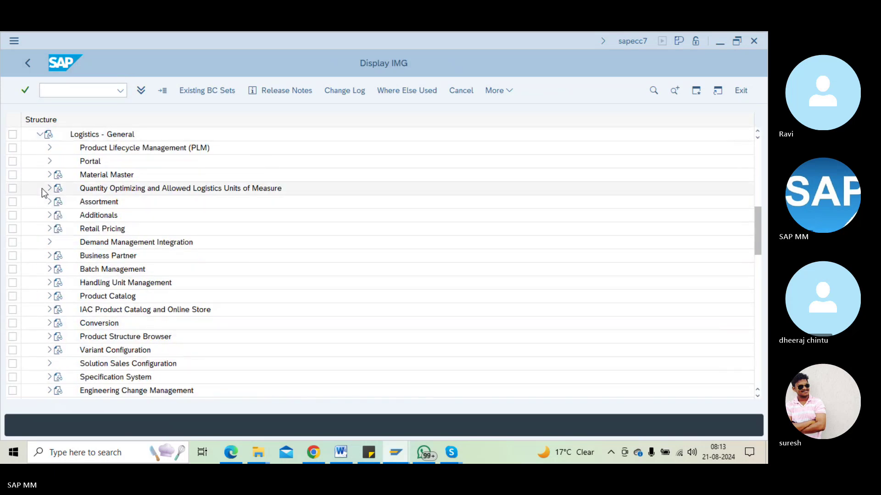
left_click(47, 176)
left_click(57, 189)
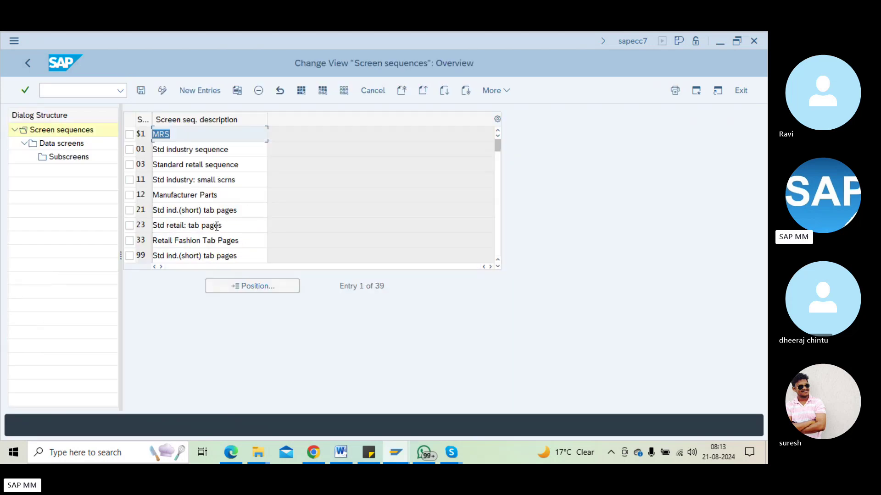
Select screen sequence 21 and its Basic Data 1 data screen, and display the subscreens.
left_click(131, 210)
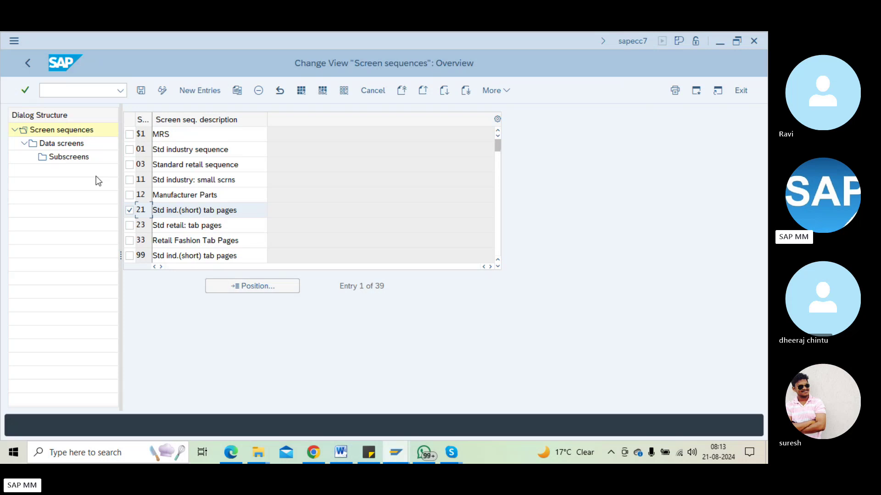
double_click(62, 143)
left_click(129, 134)
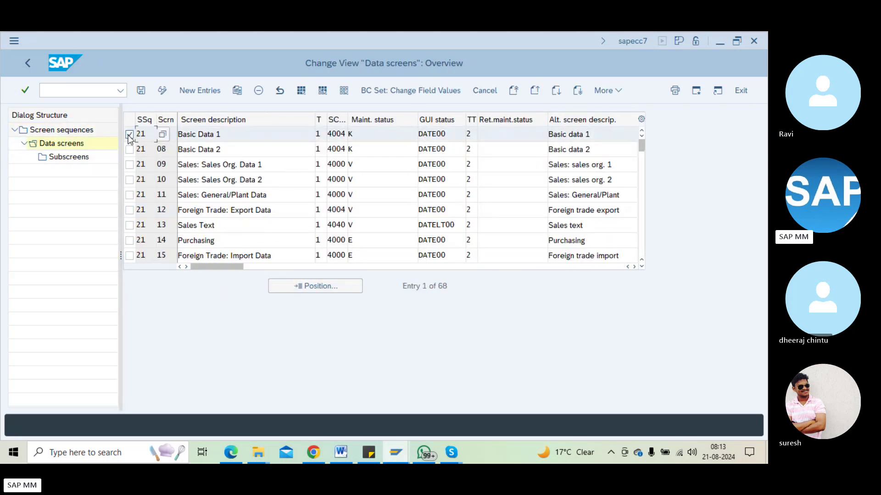
left_click(71, 159)
double_click(68, 161)
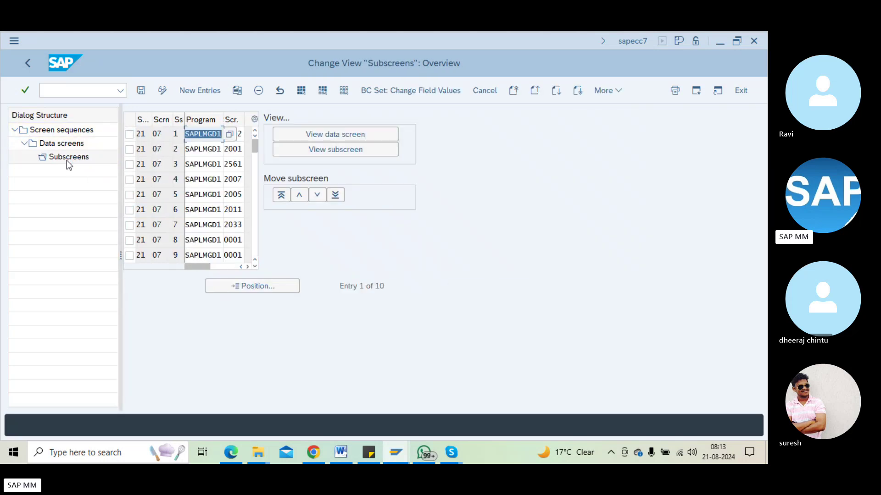
Look through the possible screen numbers for subscreen 8 and place the list beside the subscreen table.
left_click(230, 239)
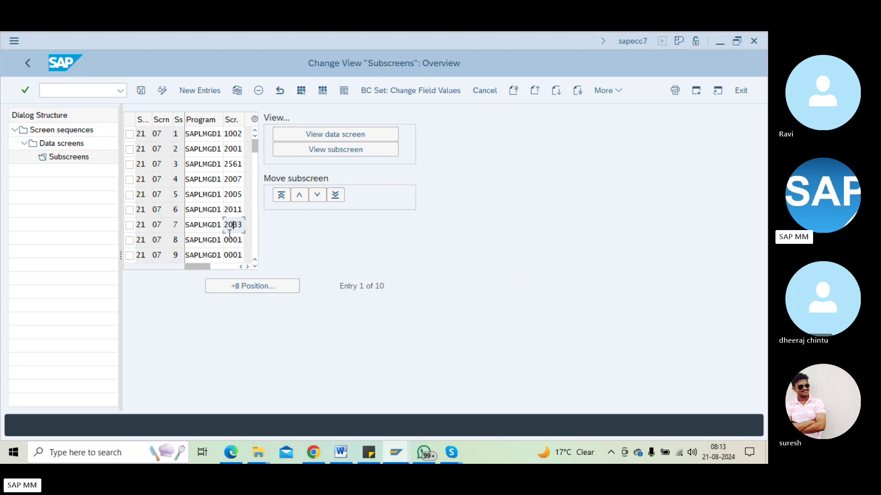
left_click_drag(200, 271, 219, 265)
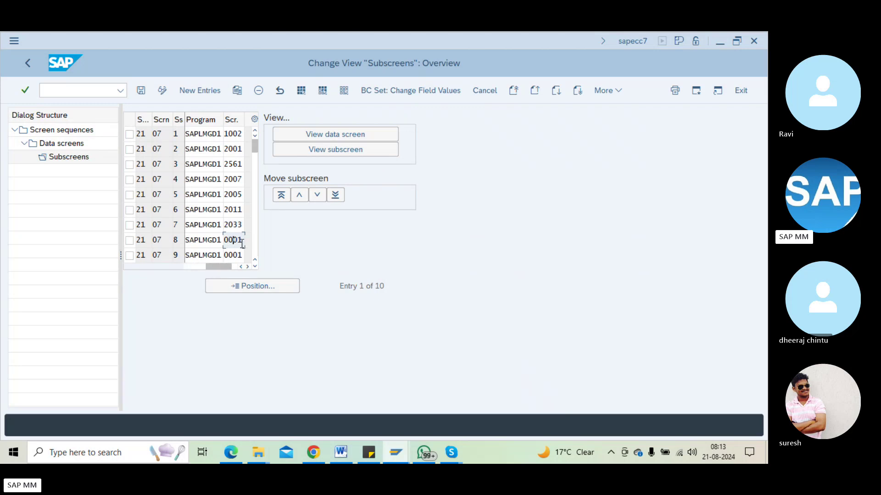
left_click(248, 266)
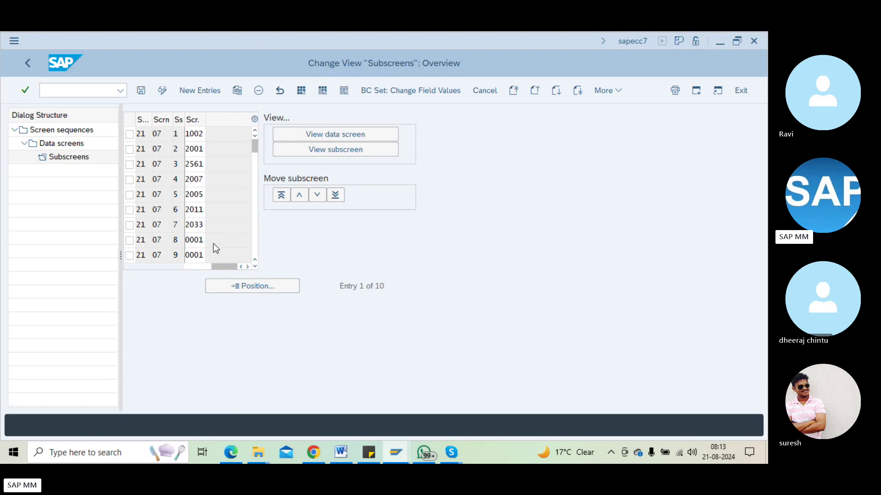
left_click(212, 242)
scroll(126, 248, "down", 5)
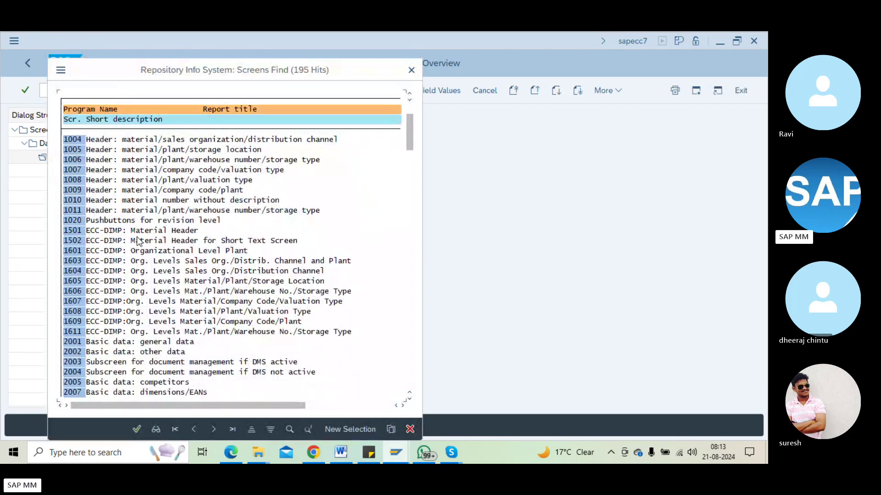
scroll(136, 242, "down", 1)
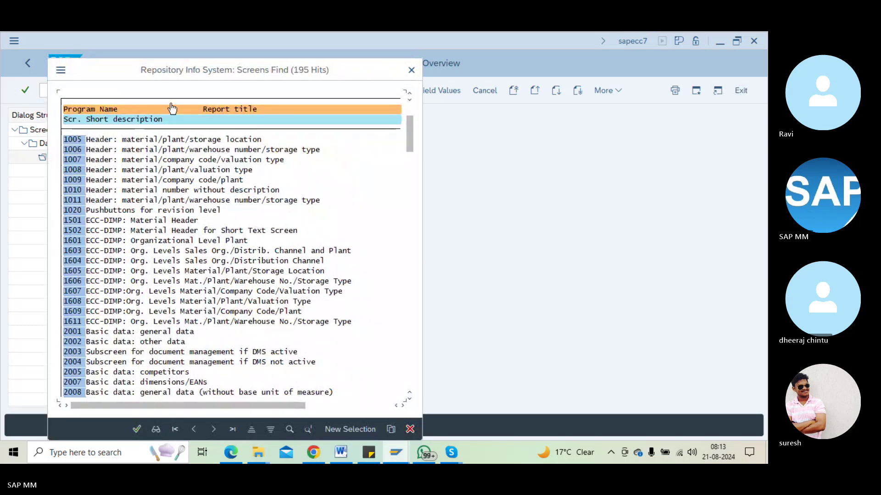
left_click_drag(186, 72, 514, 68)
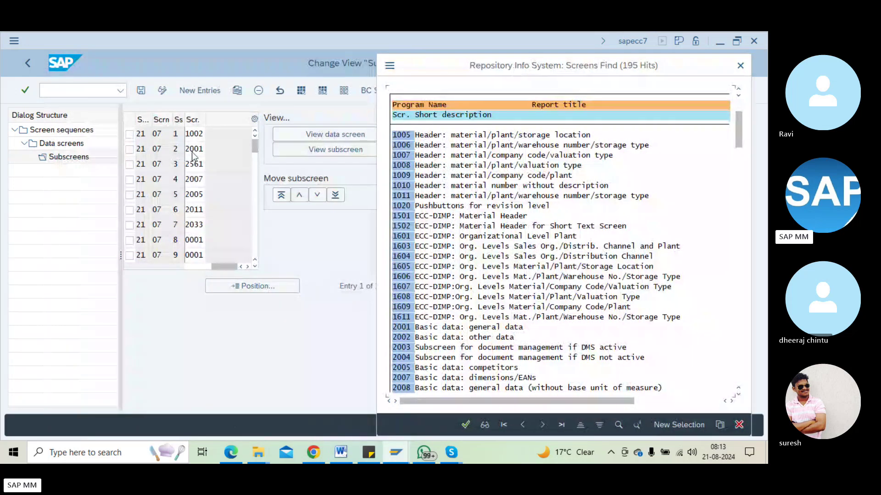
Assign screen 2002 (Basic data: other data) to subscreen 8 and view that subscreen.
double_click(405, 338)
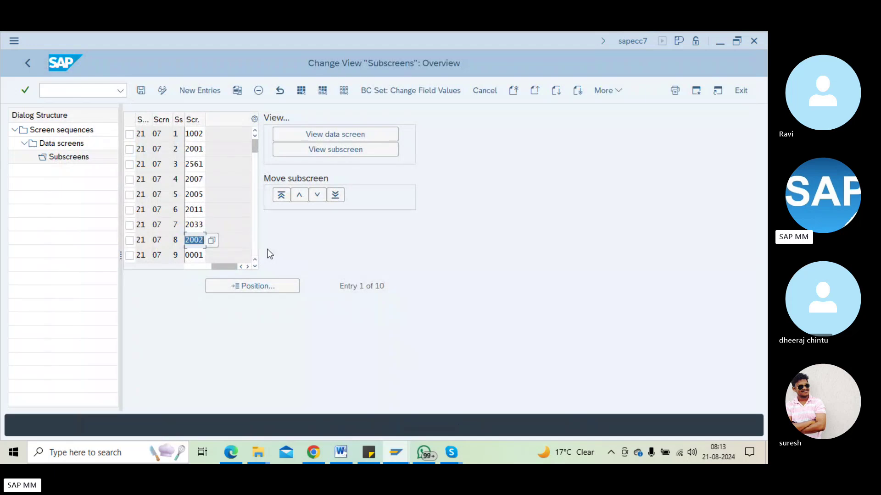
key("Return")
left_click(129, 240)
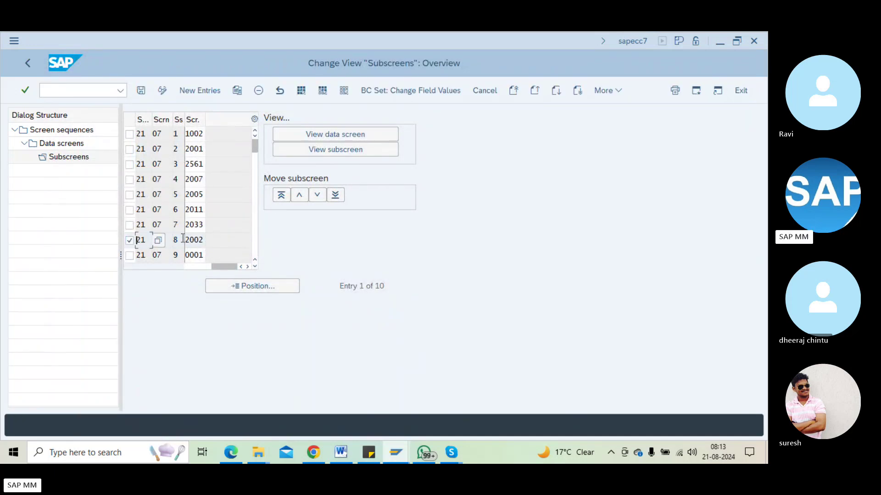
left_click(335, 149)
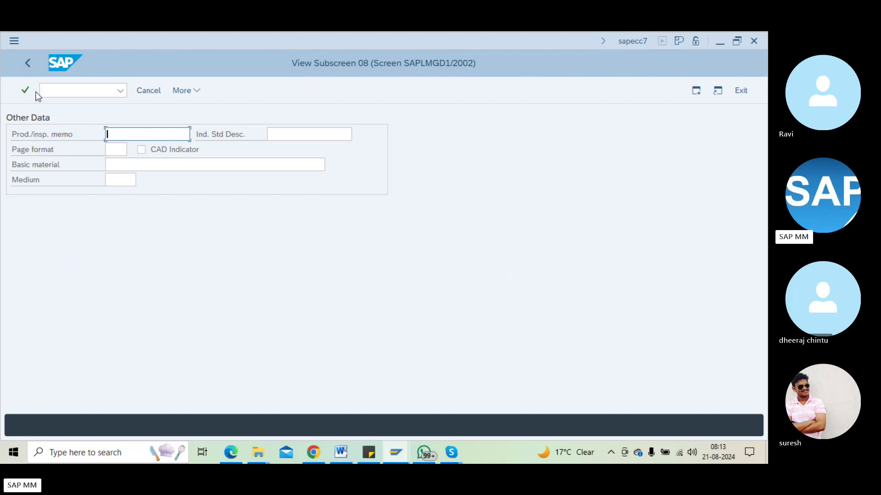
Leave the subscreen view and save the Basic Data 1 changes under the proposed customizing request.
left_click(29, 64)
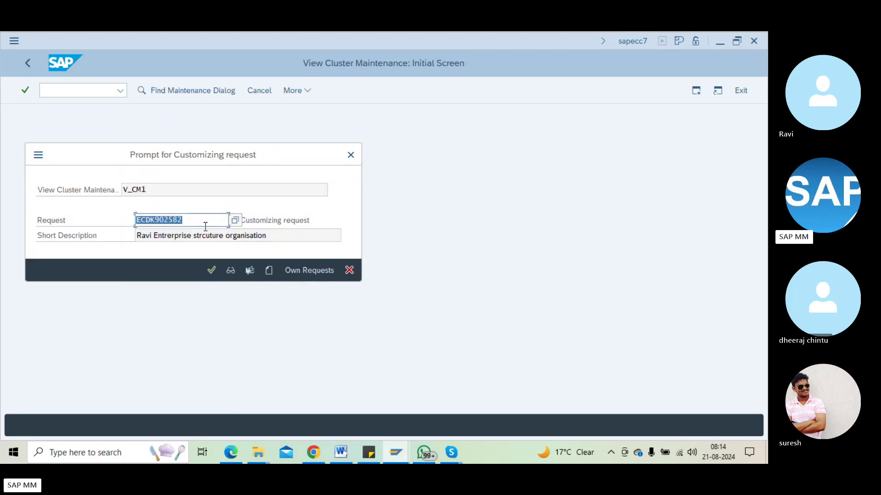
left_click(210, 272)
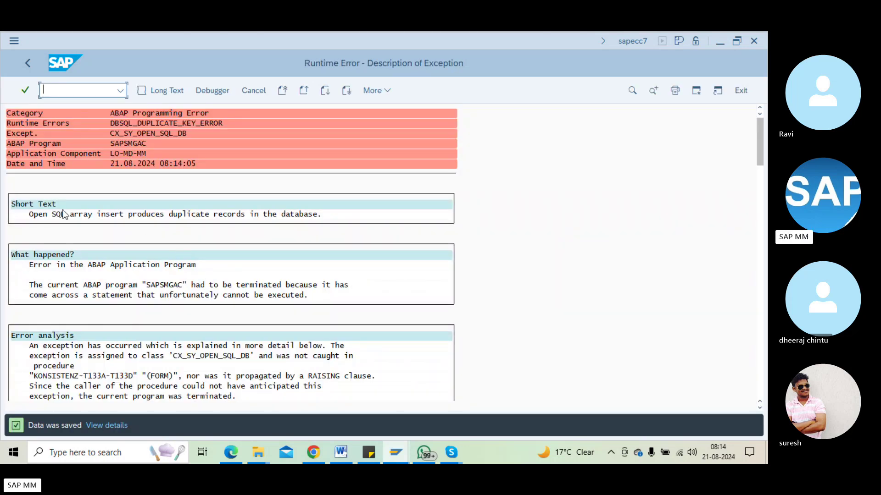
Read the error analysis in the runtime error description and return to SAP Easy Access.
left_click(108, 250)
scroll(118, 231, "down", 2)
scroll(128, 224, "down", 3)
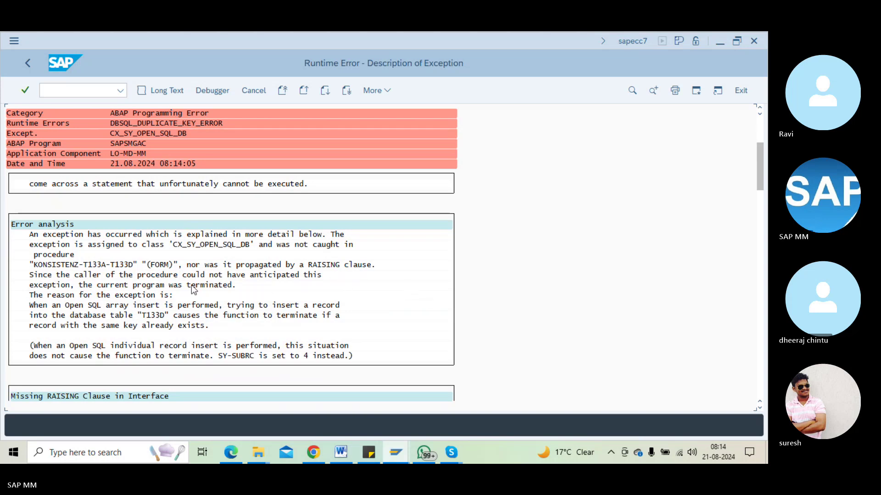
scroll(211, 283, "down", 4)
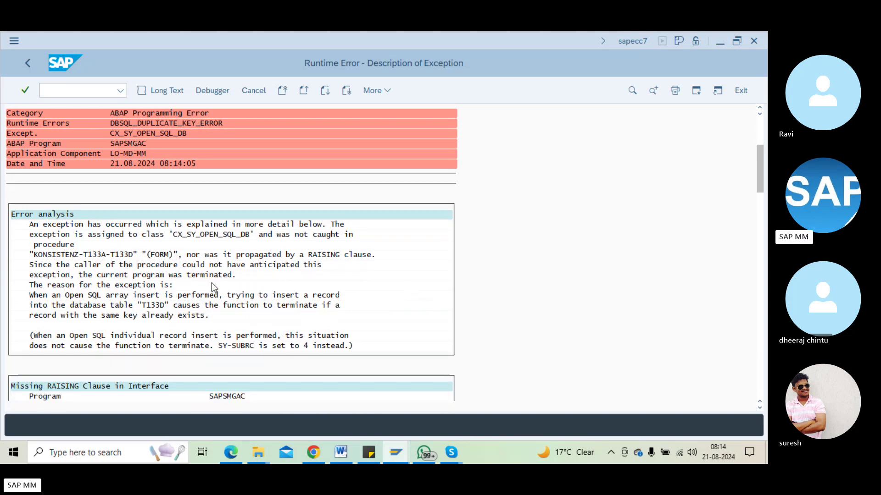
left_click(25, 64)
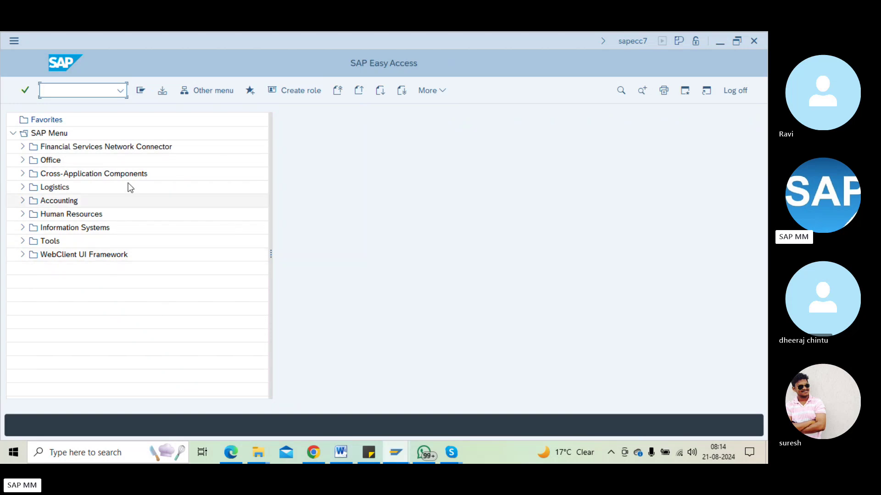
Start SPRO, display the Reference IMG, and open Define Structure of Data Screens for Each Screen Sequence under Logistics - General, Material Master.
type("spro")
key("Return")
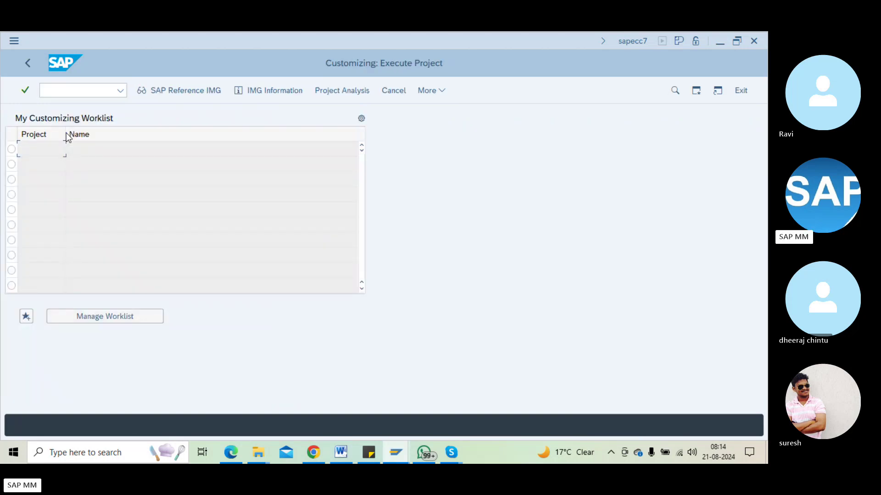
left_click(179, 91)
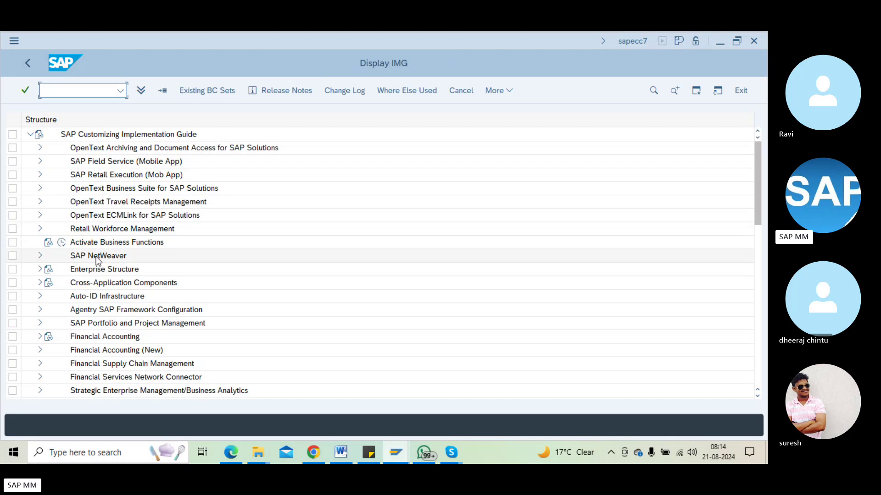
scroll(51, 320, "down", 1)
scroll(51, 316, "down", 3)
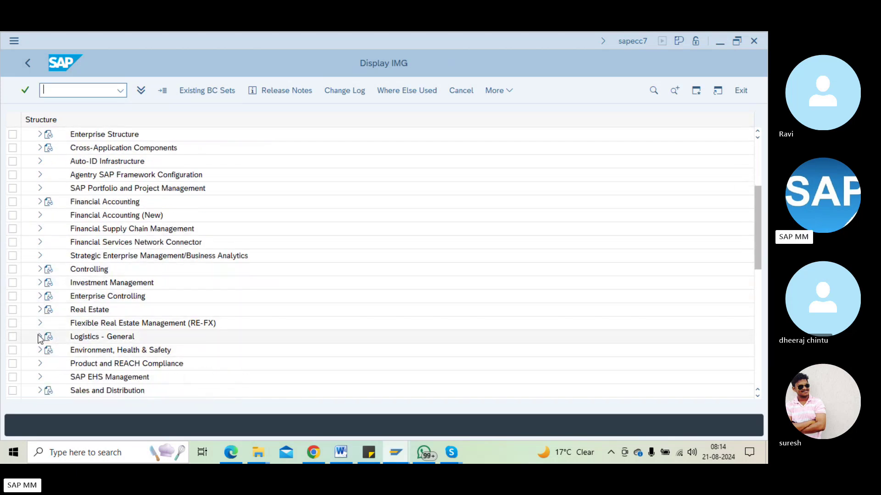
left_click(40, 336)
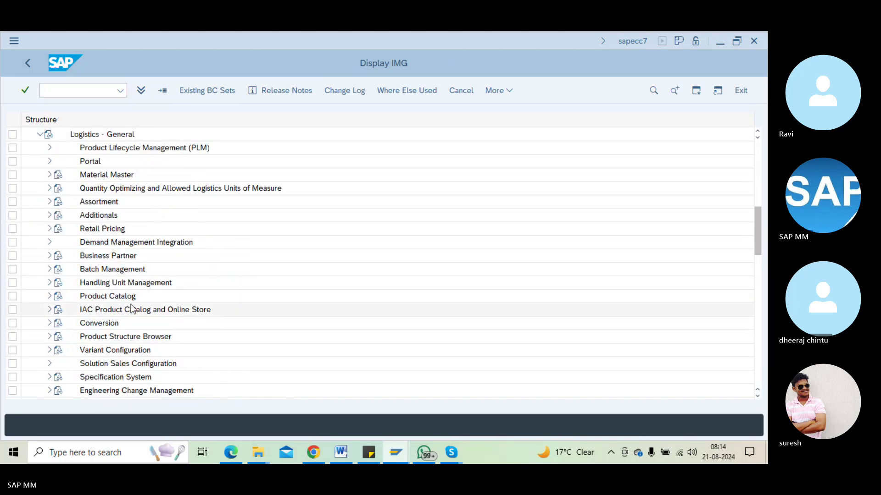
left_click(49, 174)
left_click(59, 188)
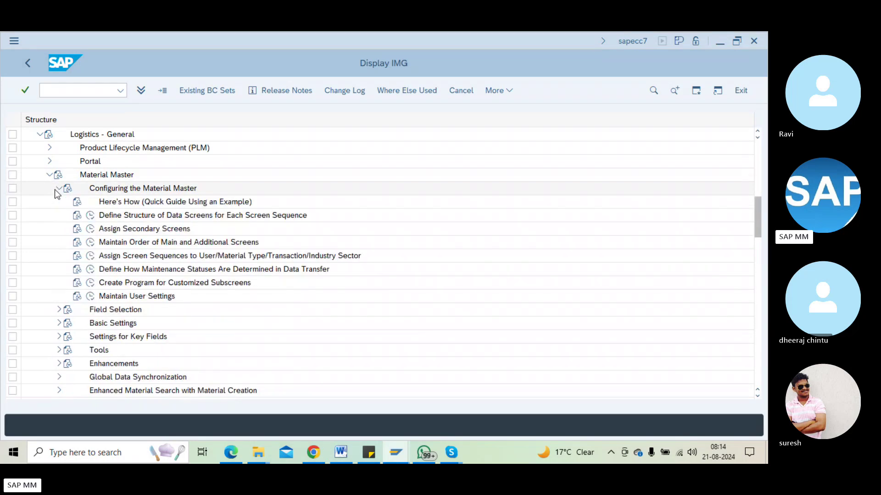
left_click(94, 216)
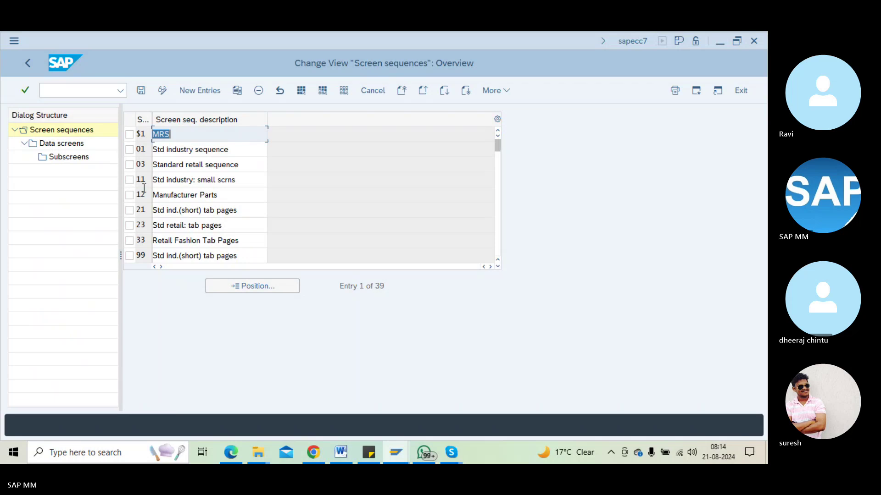
Select screen sequence 21 and its Purchasing data screen, and display the subscreens.
left_click(129, 212)
double_click(69, 144)
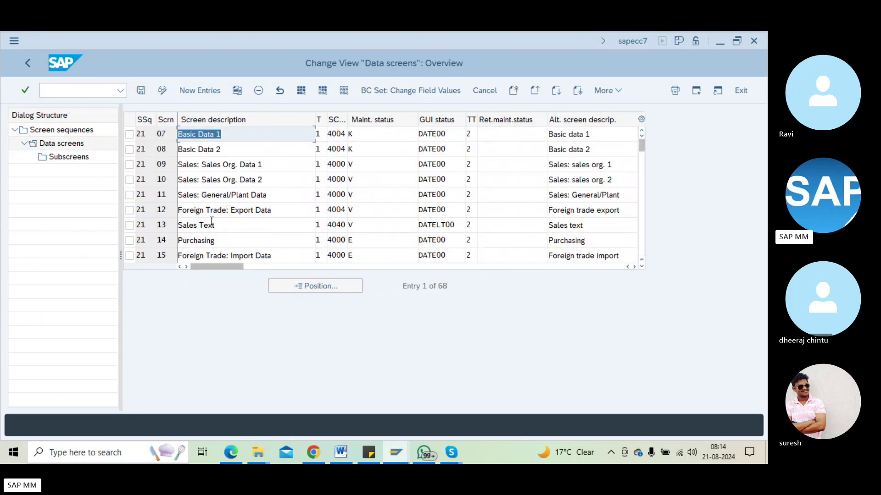
left_click(130, 239)
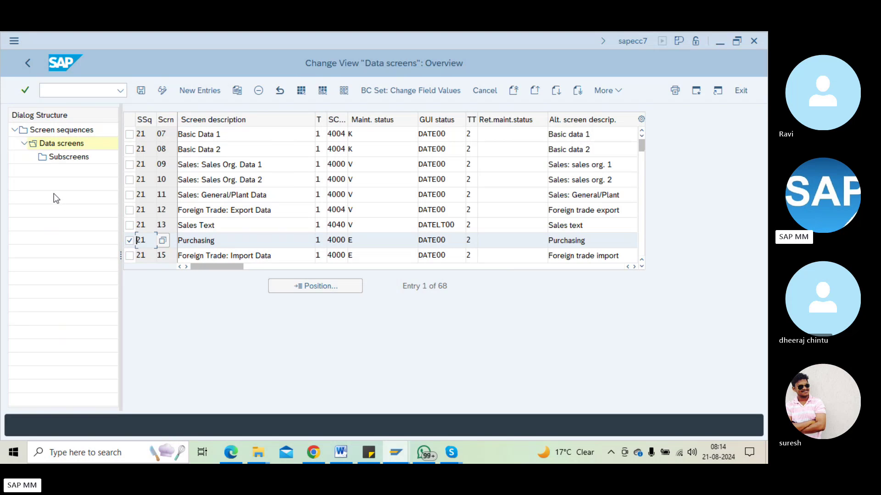
double_click(63, 157)
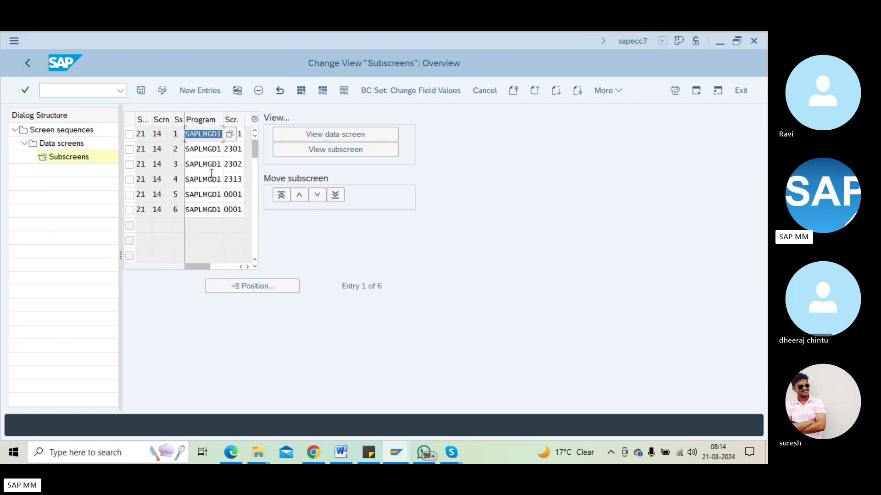
View Purchasing subscreen 4 to check its other data and manufacturer fields, and return to the subscreen table.
left_click(130, 179)
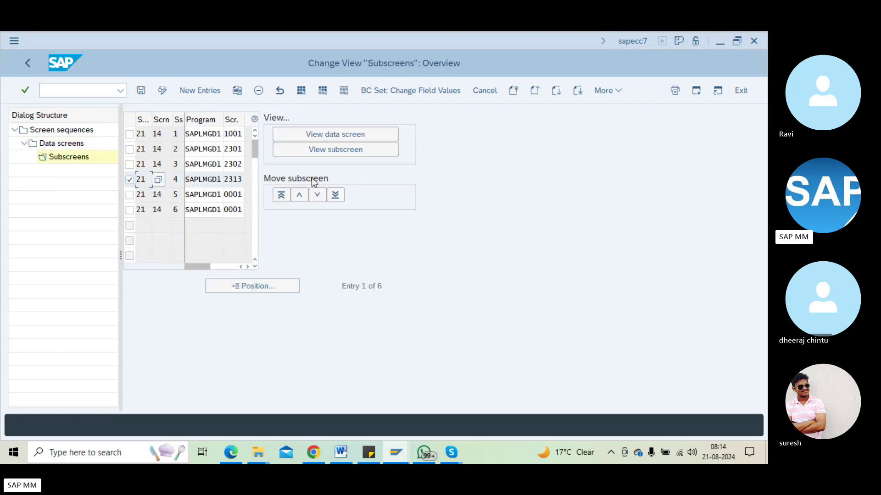
left_click(329, 155)
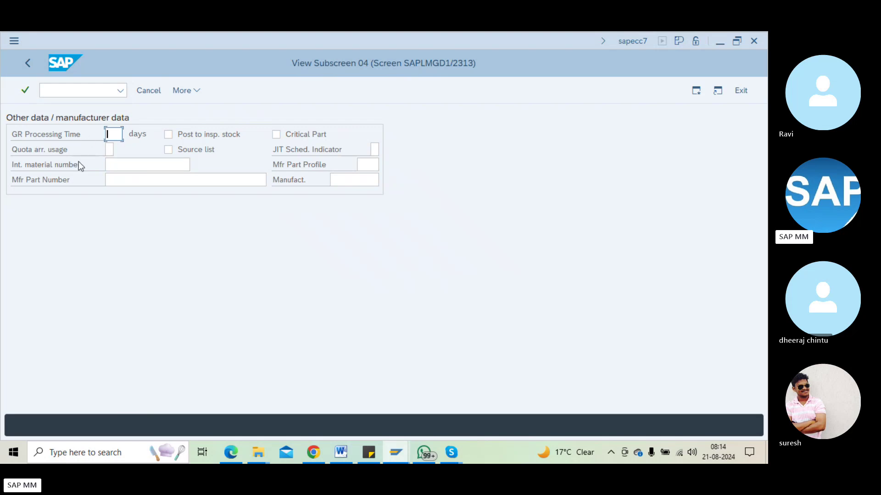
left_click(29, 69)
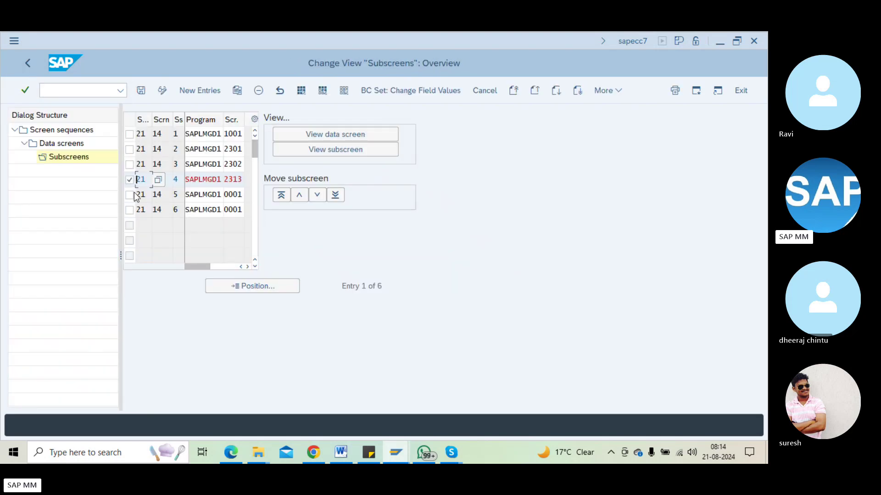
Look through the possible screen numbers for Purchasing subscreen 5 and place the list beside the subscreen table.
left_click(131, 195)
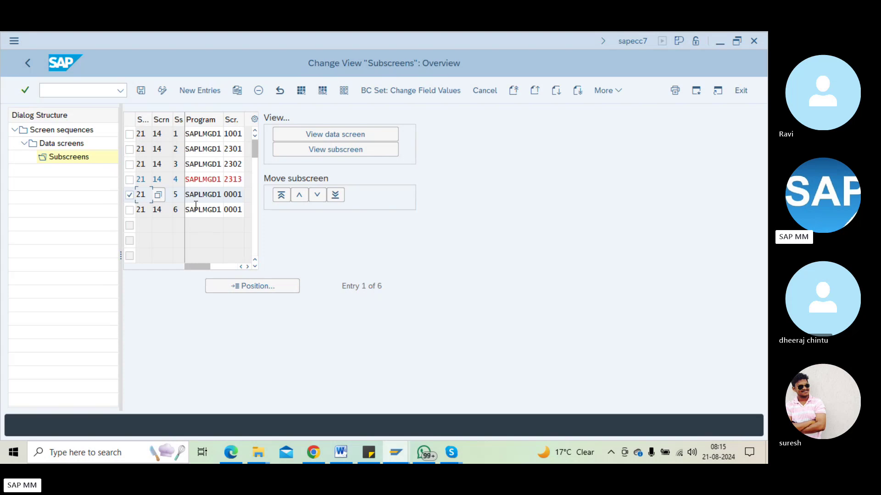
left_click(245, 195)
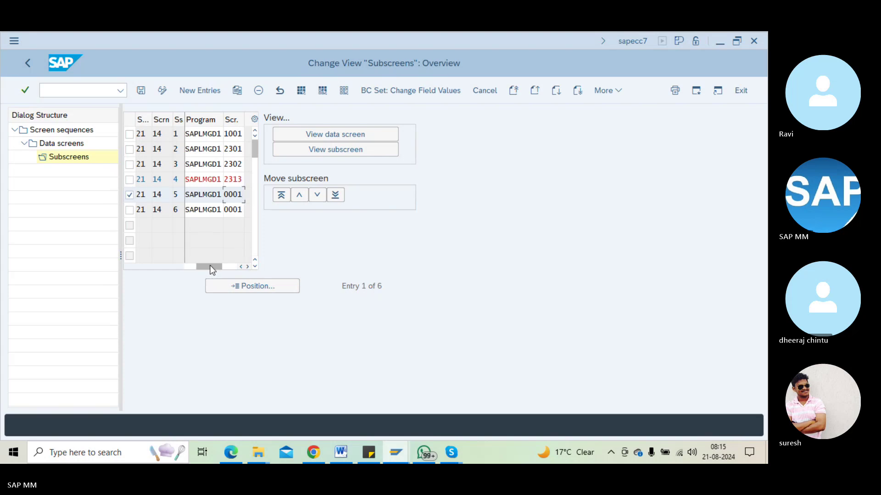
left_click(248, 266)
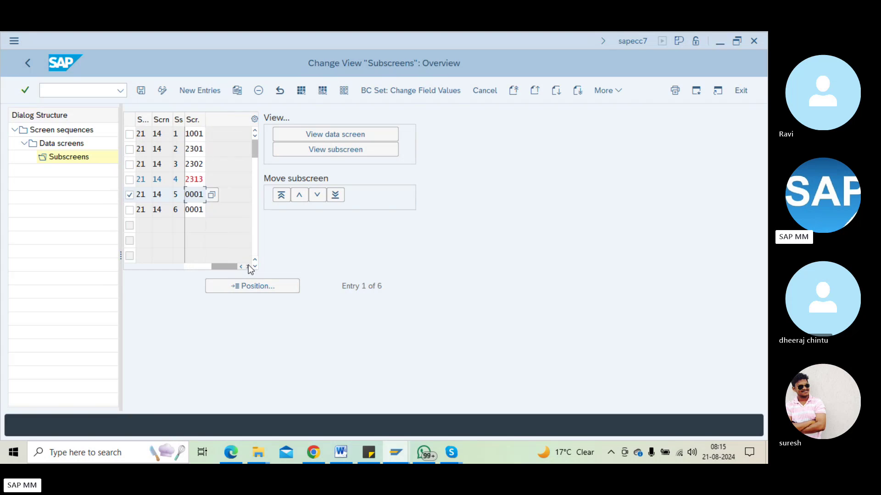
left_click(215, 192)
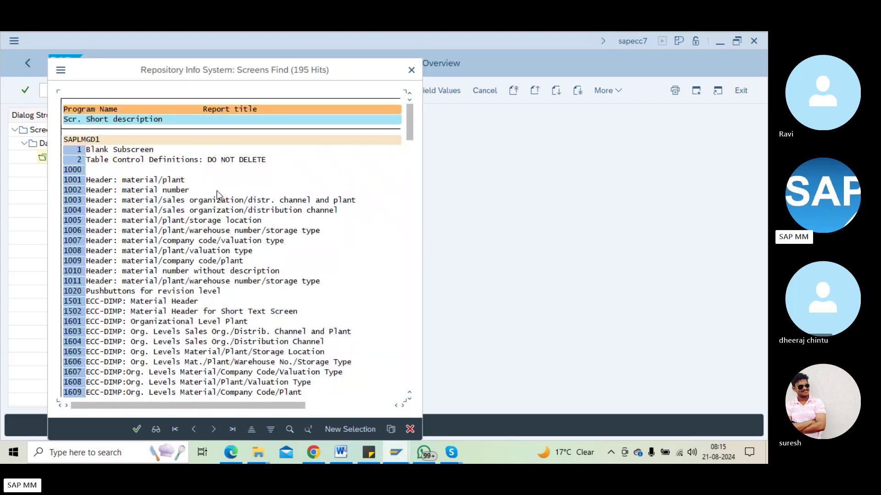
scroll(217, 190, "down", 2)
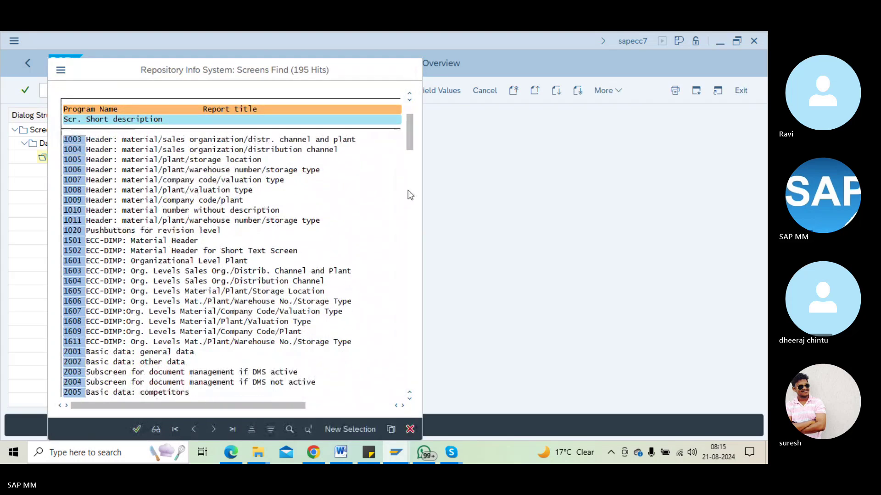
left_click(411, 202)
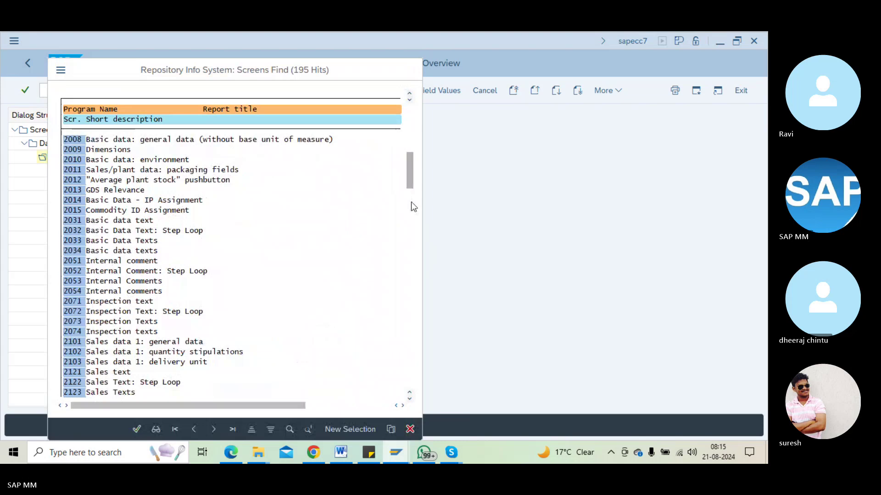
left_click(411, 202)
left_click(411, 241)
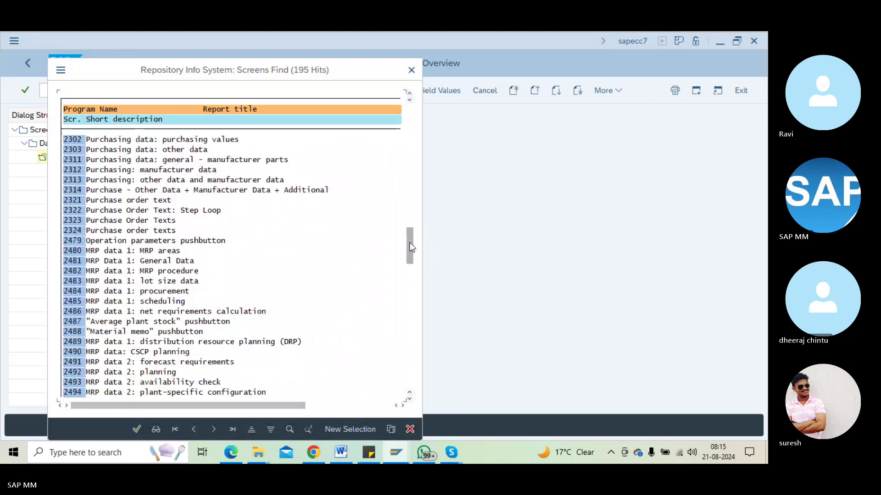
left_click(74, 180)
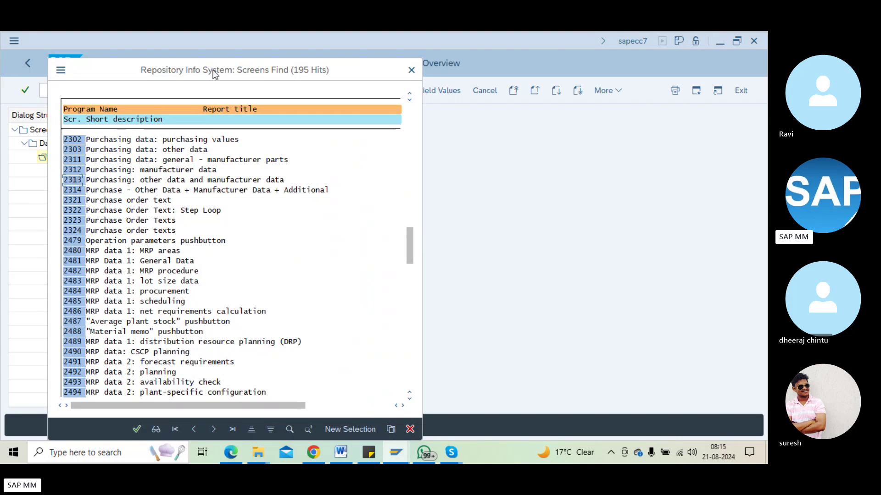
left_click_drag(212, 73, 461, 48)
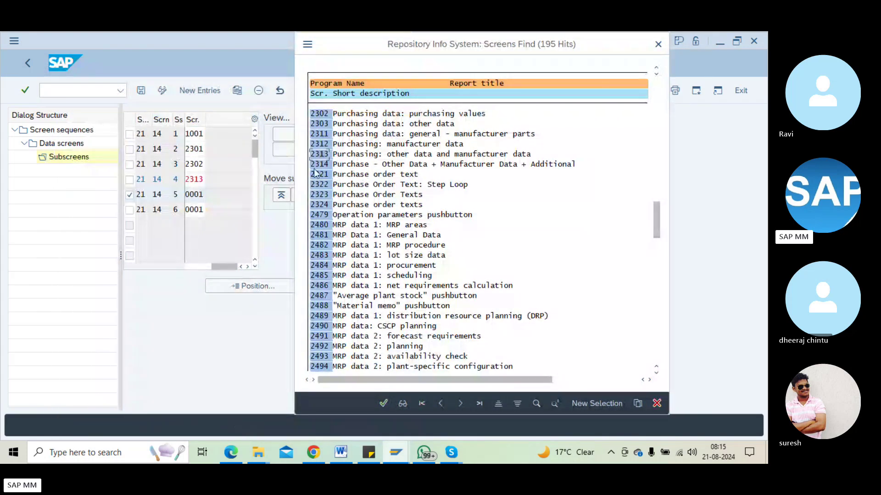
Assign screen 2312 (Purchasing: manufacturer data) to Purchasing subscreen 5 and accept the change.
left_click(397, 146)
double_click(397, 146)
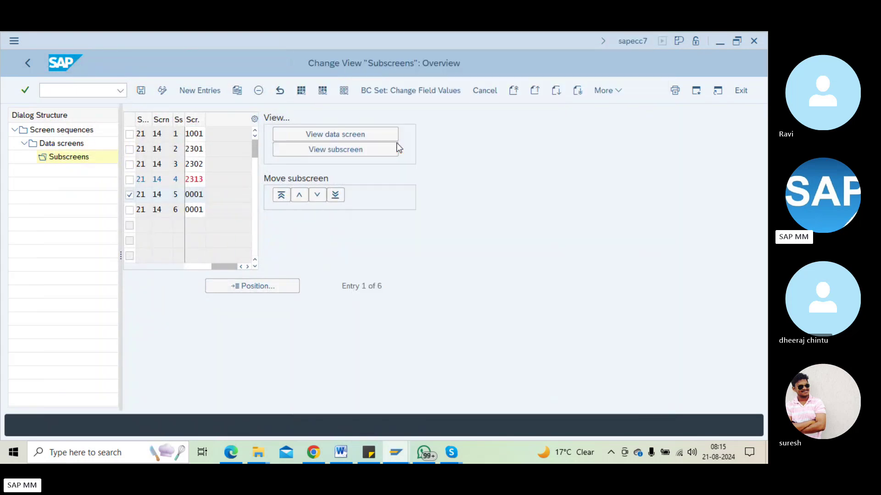
key("Return")
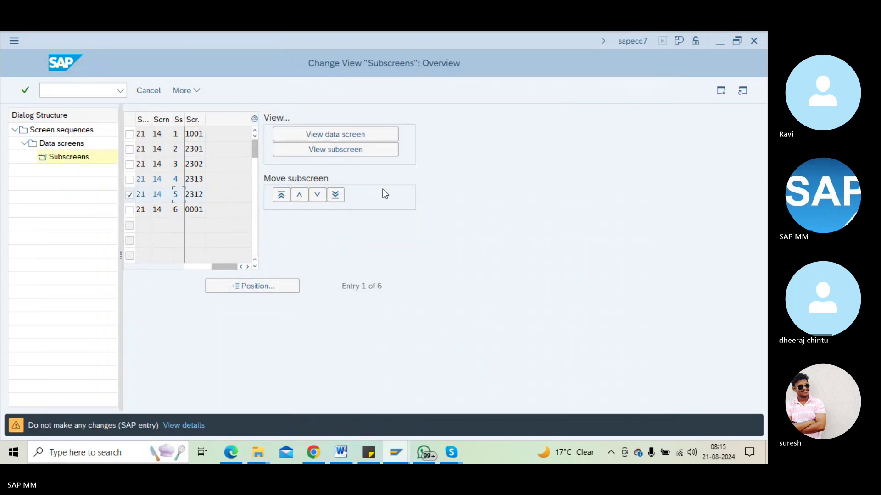
key("Return")
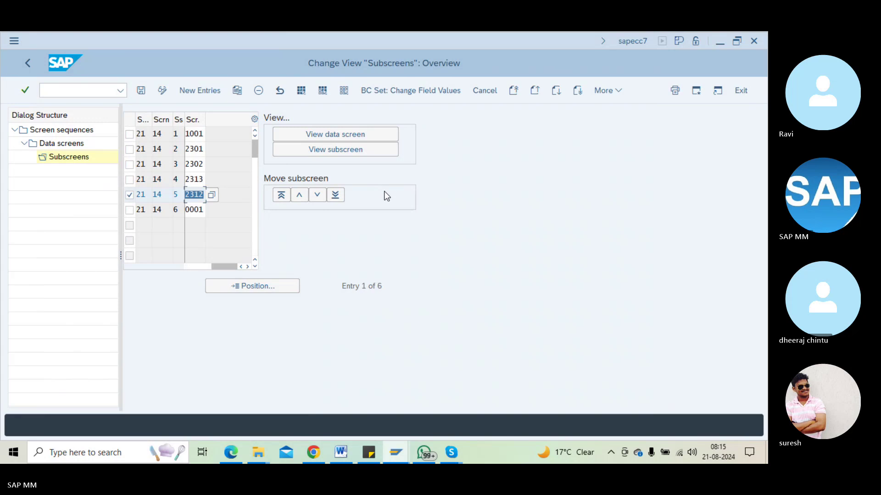
View Purchasing subscreen 5 and examine its manufacturer part number, part profile and manufacturer fields.
left_click(340, 154)
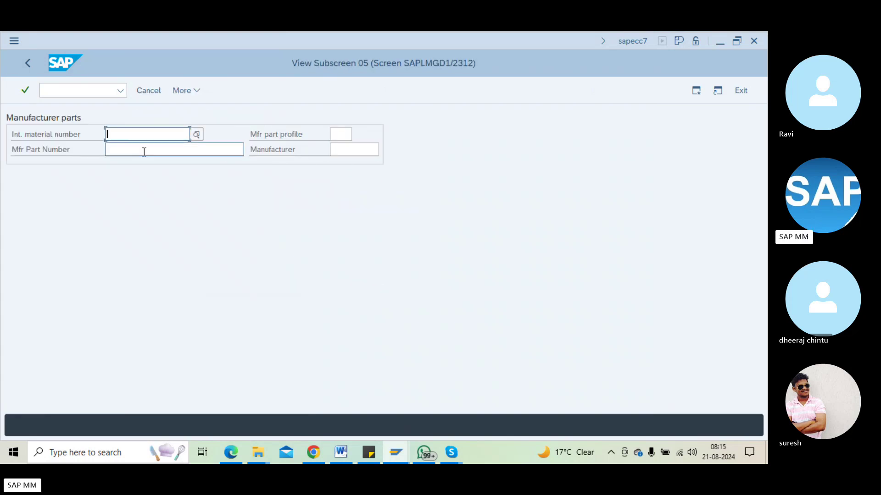
left_click(122, 147)
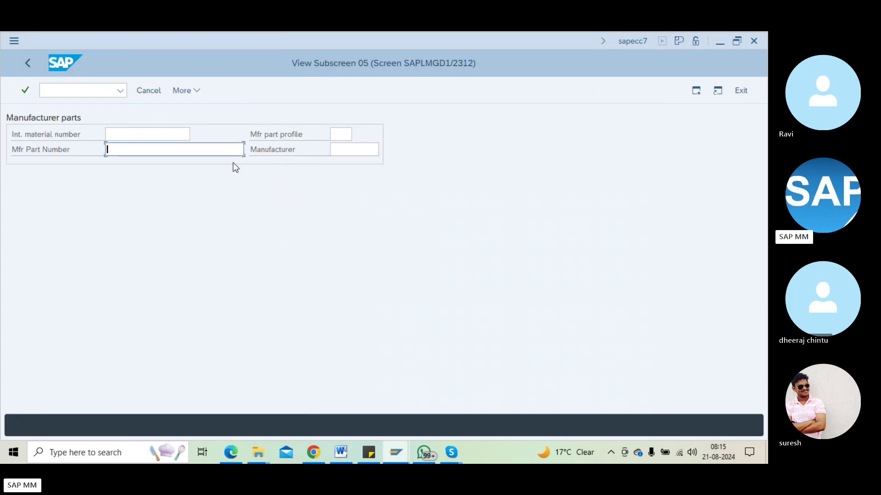
left_click(339, 134)
left_click(345, 152)
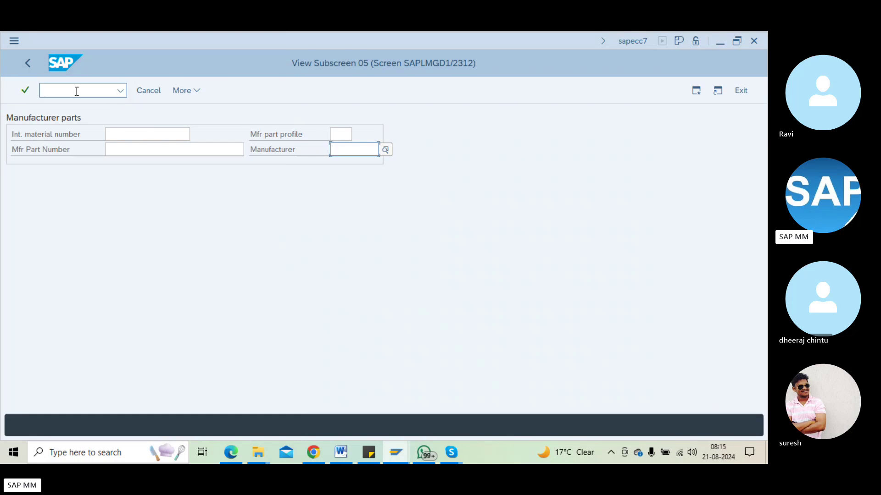
Return to the subscreen table and save the changes under the proposed customizing request.
left_click(29, 63)
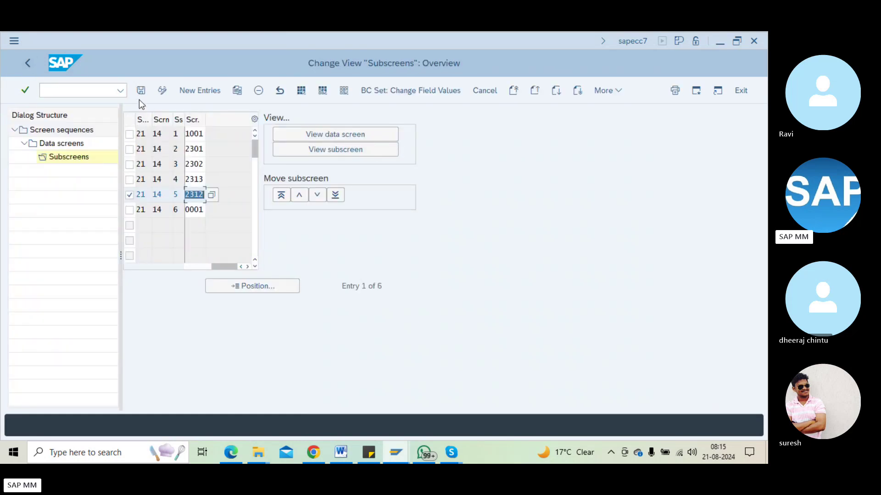
left_click(141, 91)
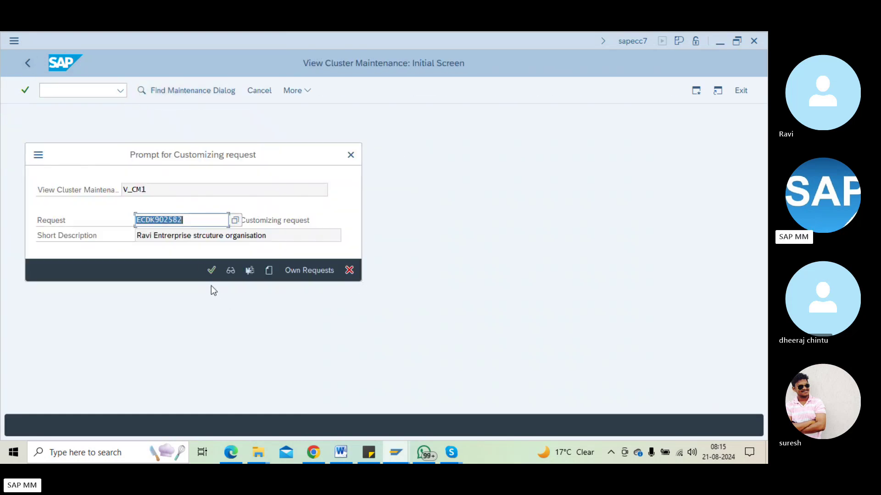
left_click(211, 270)
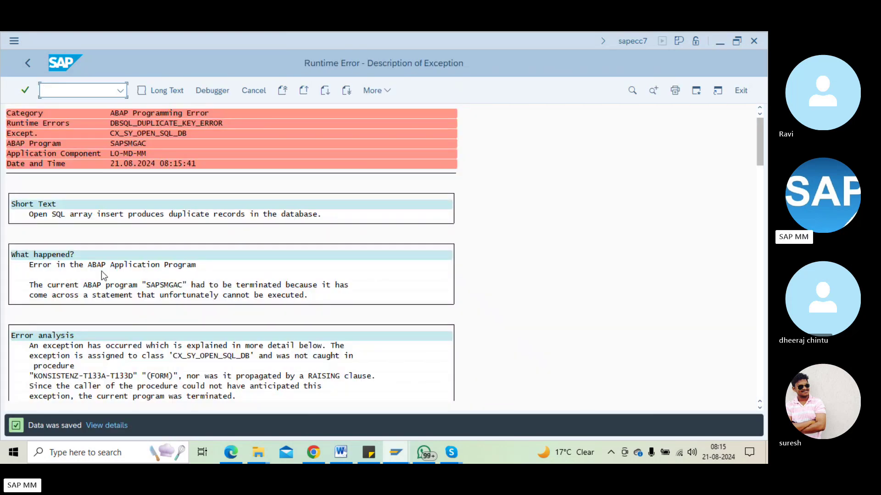
Leave the runtime error description and run transaction spro from SAP Easy Access.
key("F3")
type("spro")
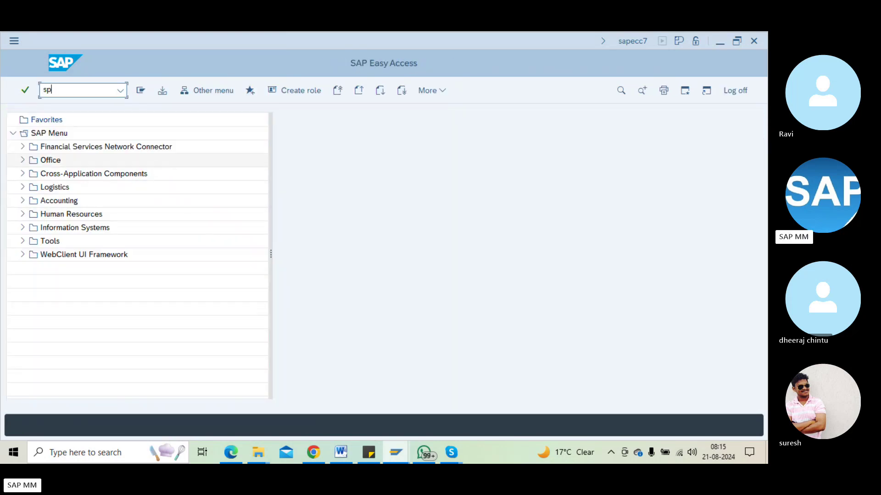
key("Return")
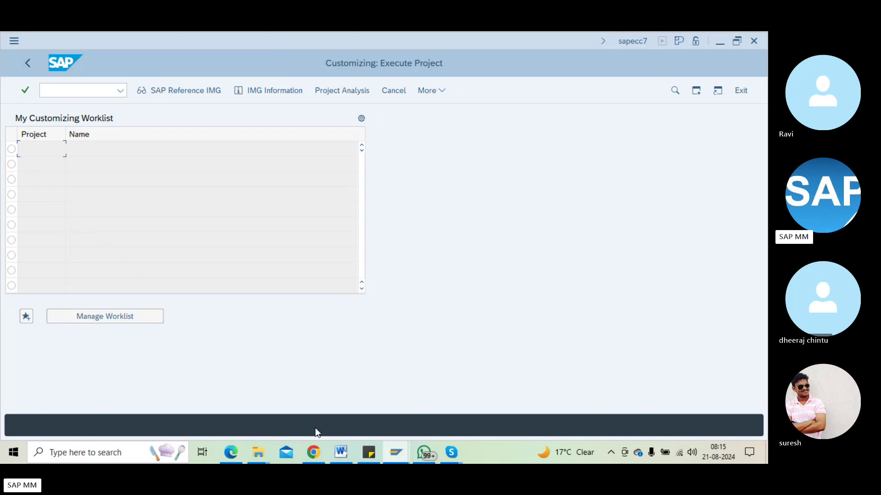
Find Run through the Windows search and use it to launch Remote Desktop Connection.
key("super")
type("run")
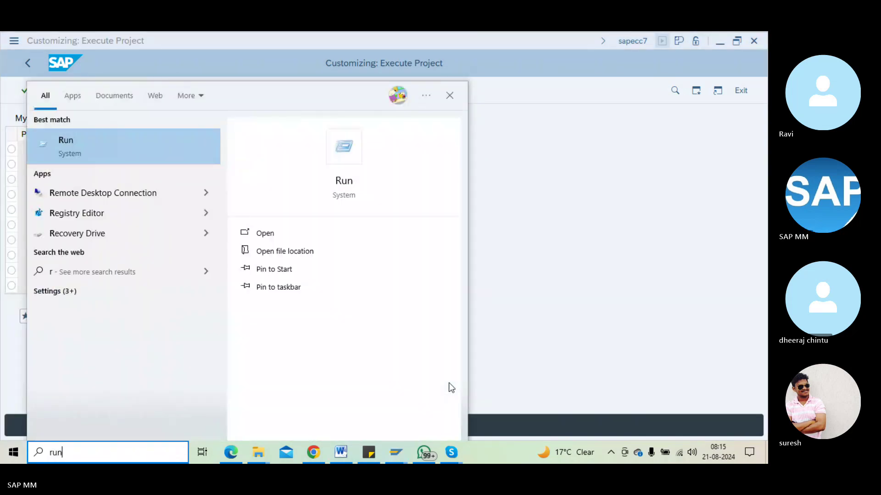
key("Return")
key("Return")
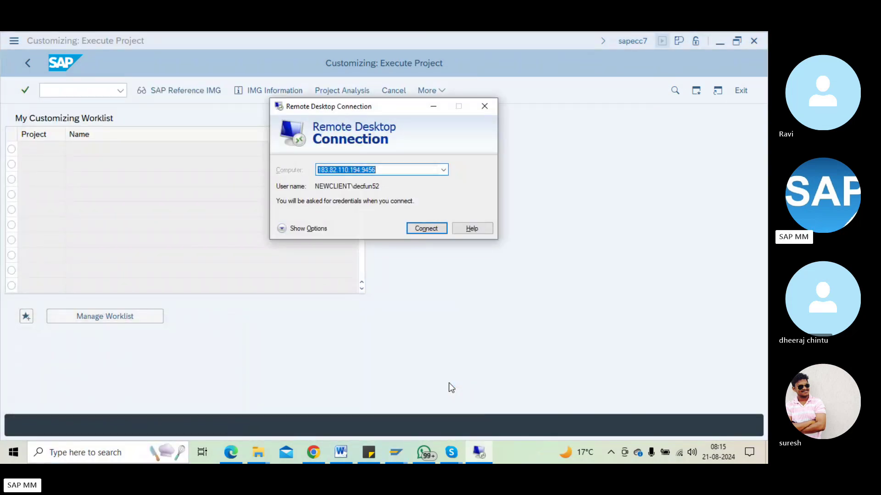
Connect to the preset remote computer with the account password and accept the connection despite the certificate errors.
key("Return")
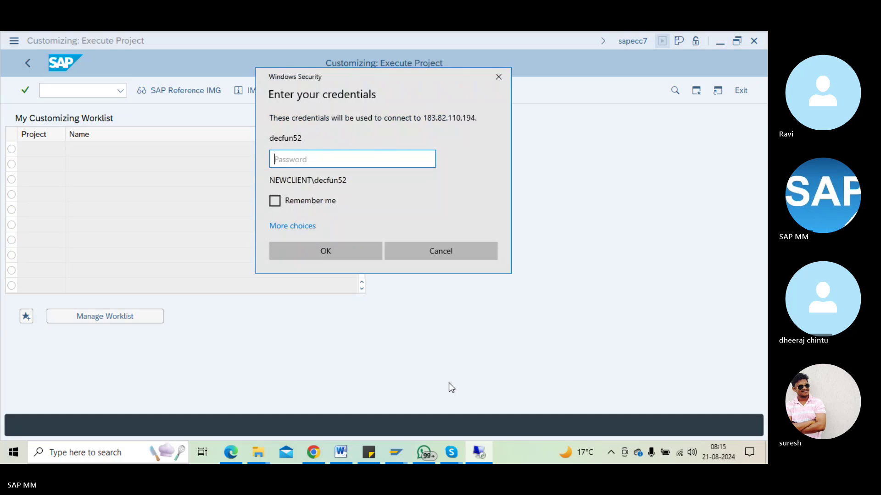
type("******")
key("Return")
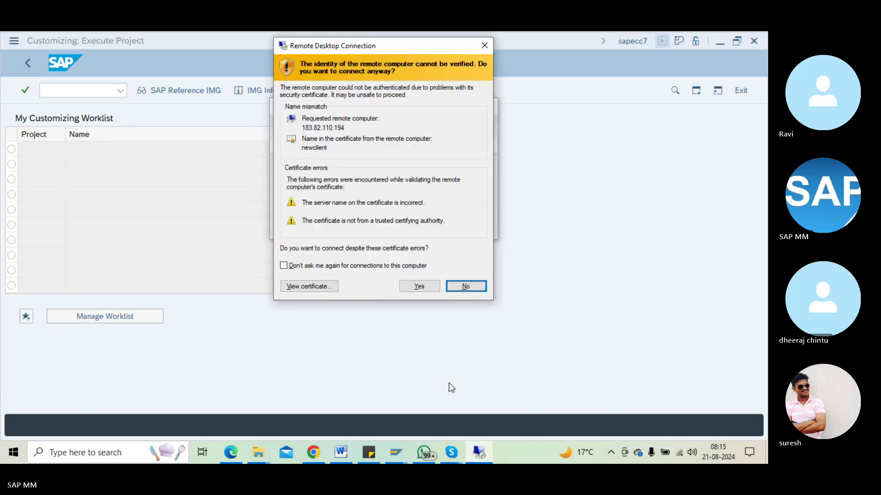
key("Left")
key("Return")
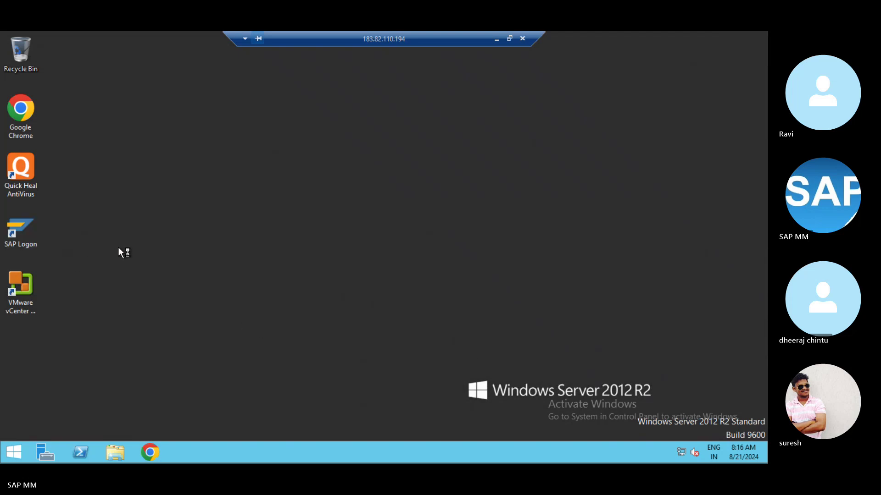
Launch SAP Logon from the remote server's desktop.
double_click(28, 233)
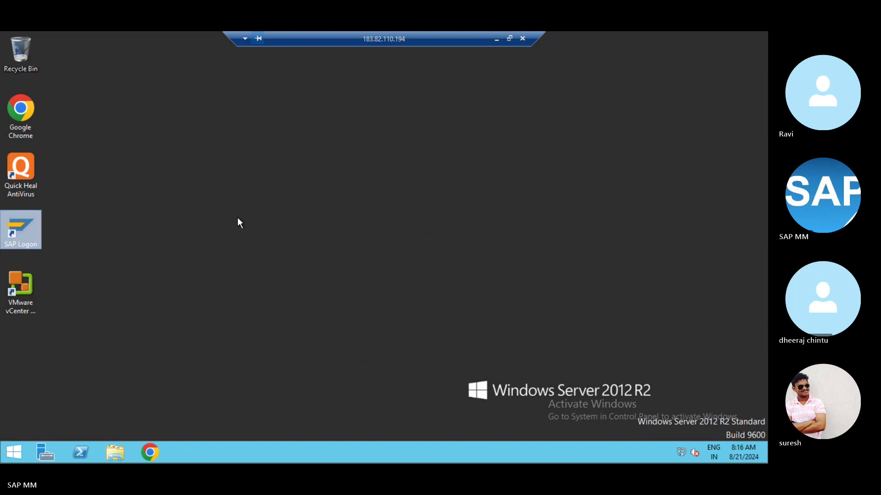
left_click(161, 237)
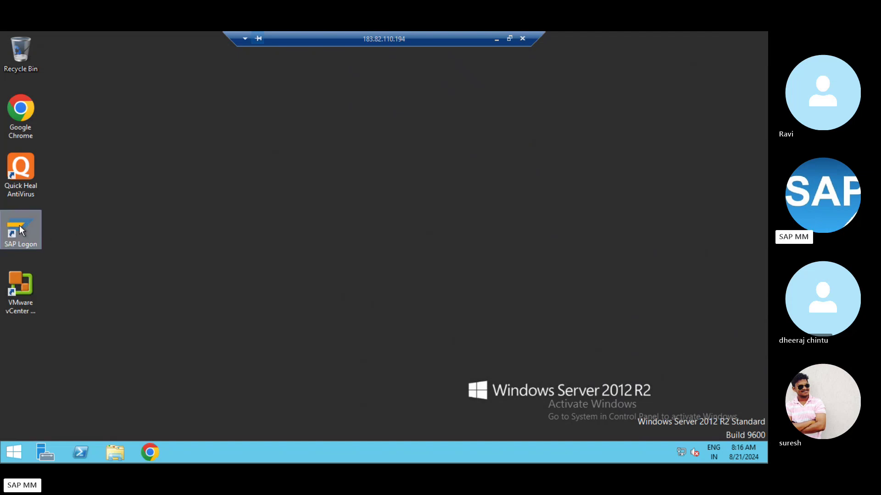
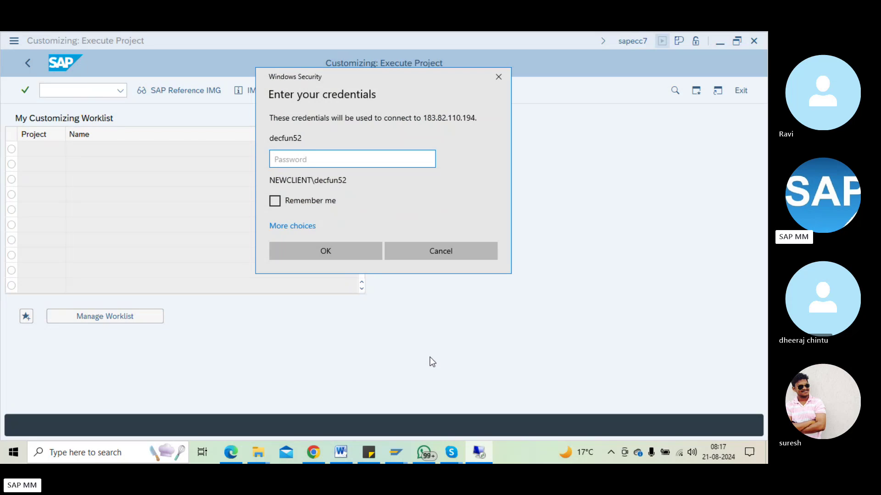
Reconnect to the remote session by entering the account password and accepting the certificate warning.
type("******")
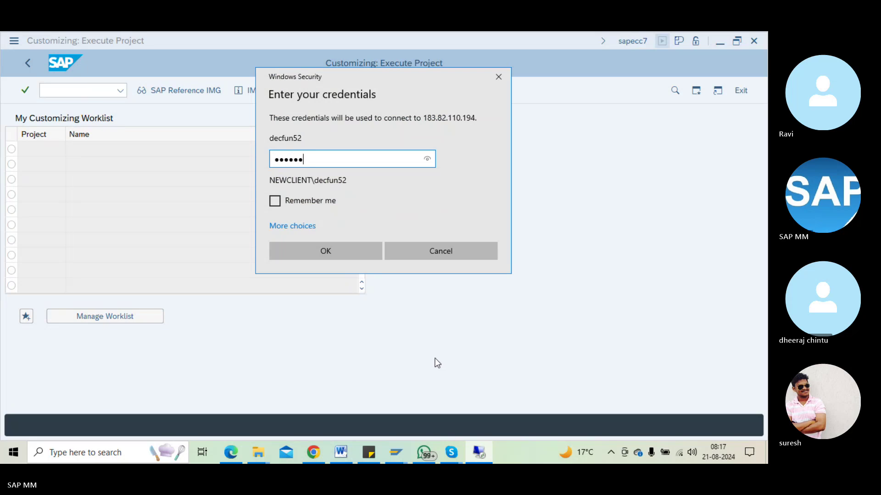
key("Return")
key("y")
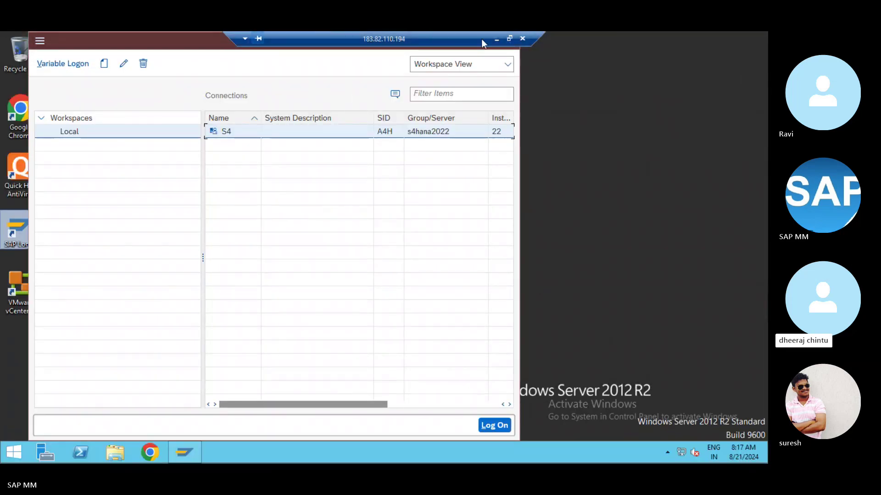
Open the S4 connection in SAP Logon and log on to client 100 with the account password.
double_click(325, 136)
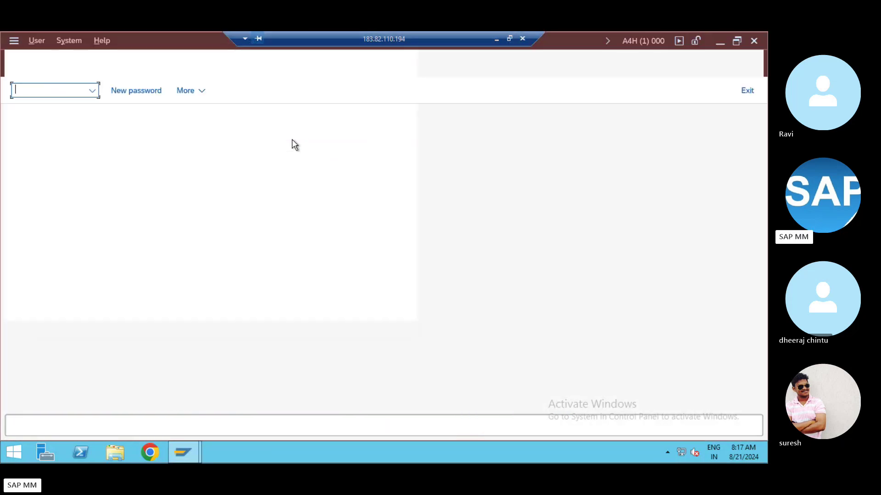
left_click(141, 164)
left_click(152, 175)
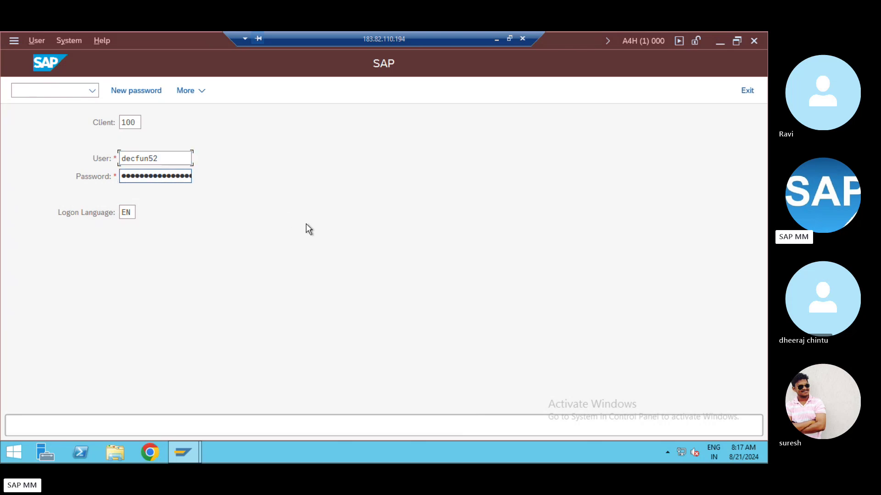
type("••••••")
key("Return")
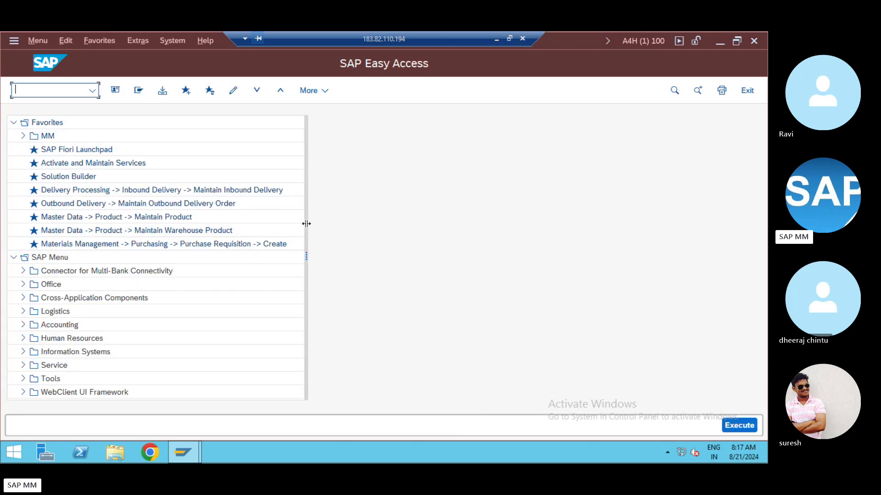
Run transaction spro and display the SAP Reference IMG.
type("spro")
key("Return")
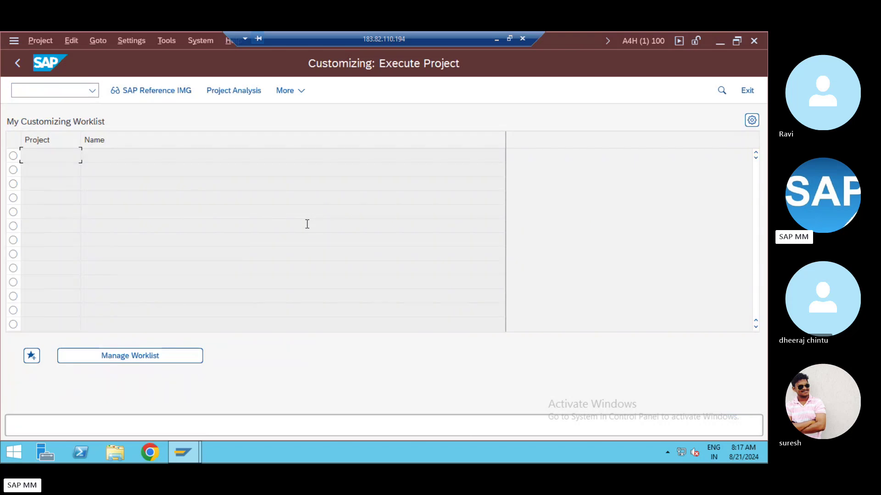
left_click(136, 88)
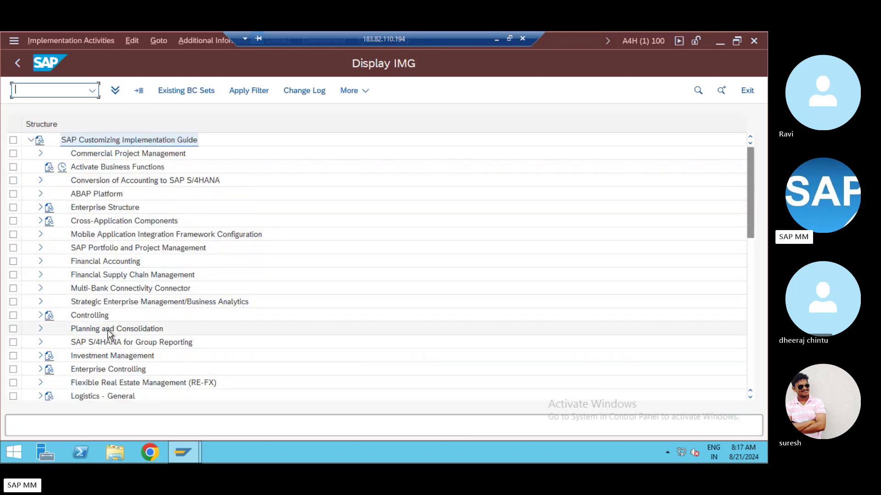
Execute Define Structure of Data Screens for Each Screen Sequence under Logistics - General, Material Master, Configuring the Material Master.
left_click(40, 396)
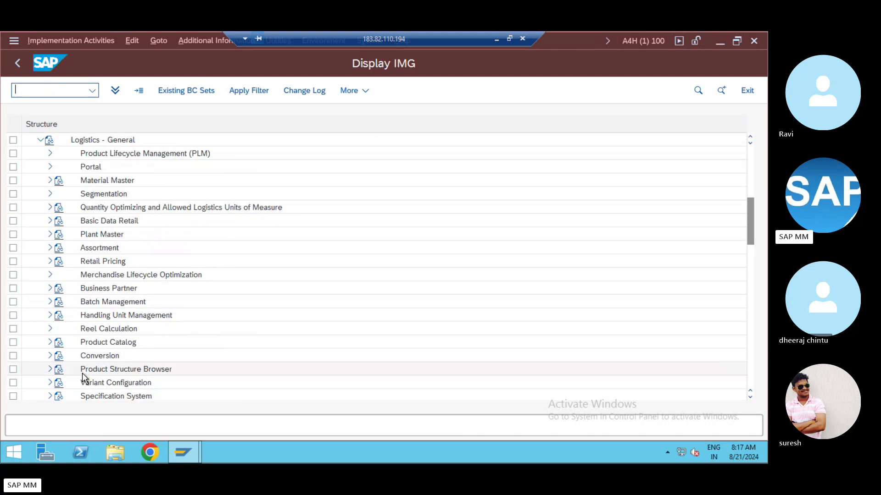
left_click(50, 180)
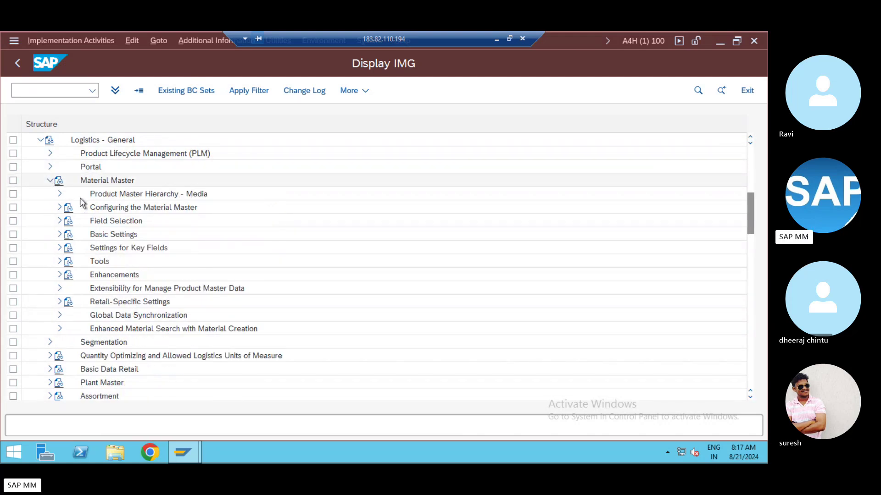
left_click(60, 208)
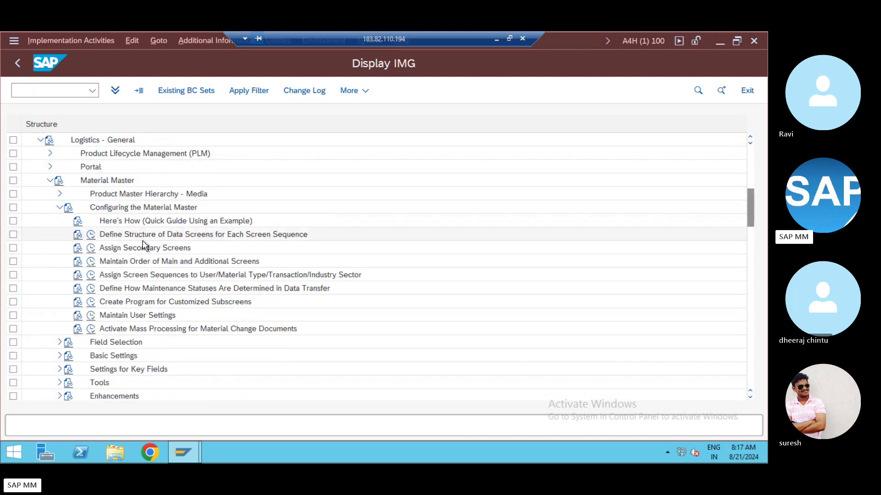
left_click(91, 235)
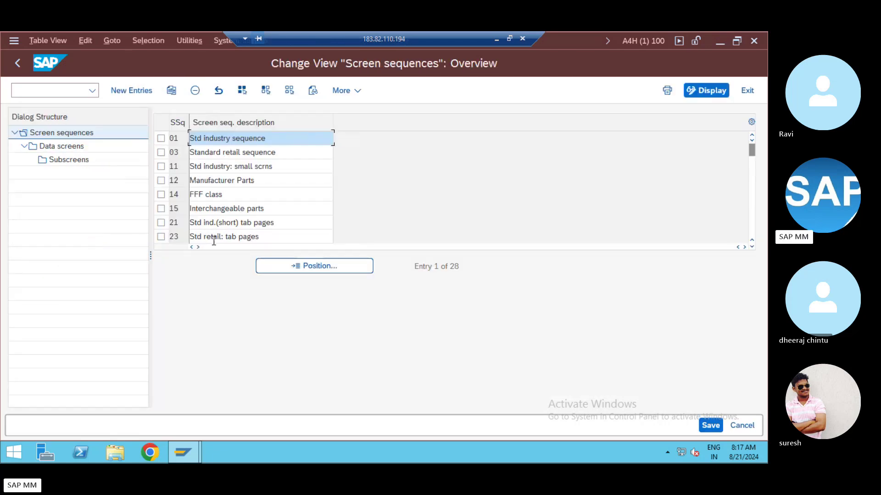
Look through the screen sequences, select sequence 21 (Std ind.(short) tab pages) and open its data screens.
left_click(226, 224)
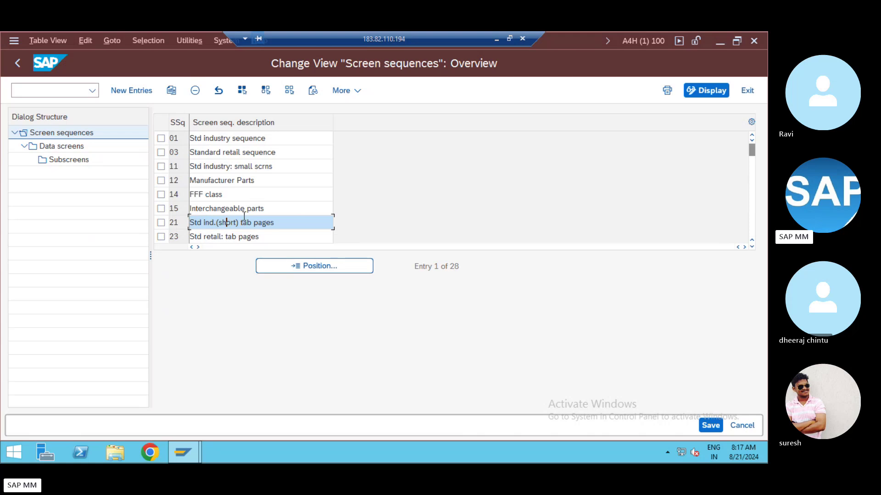
scroll(239, 216, "down", 8)
scroll(265, 205, "down", 1)
scroll(279, 207, "up", 4)
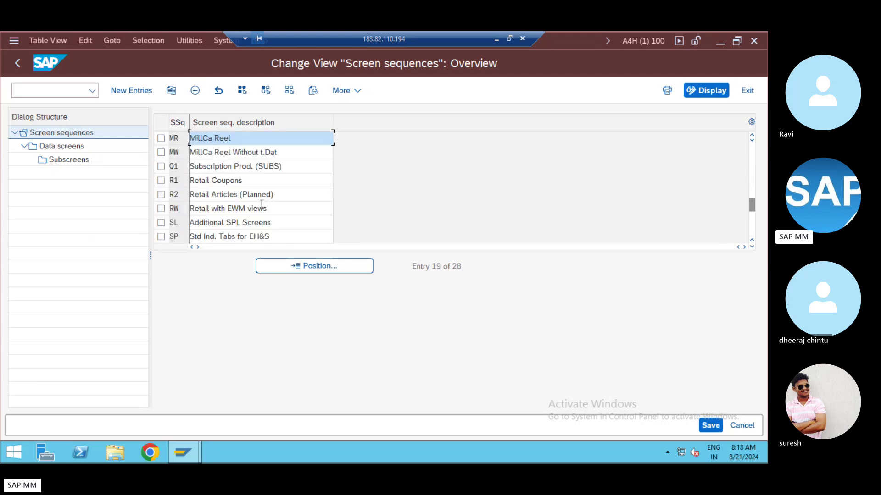
scroll(289, 205, "down", 1)
scroll(289, 202, "up", 4)
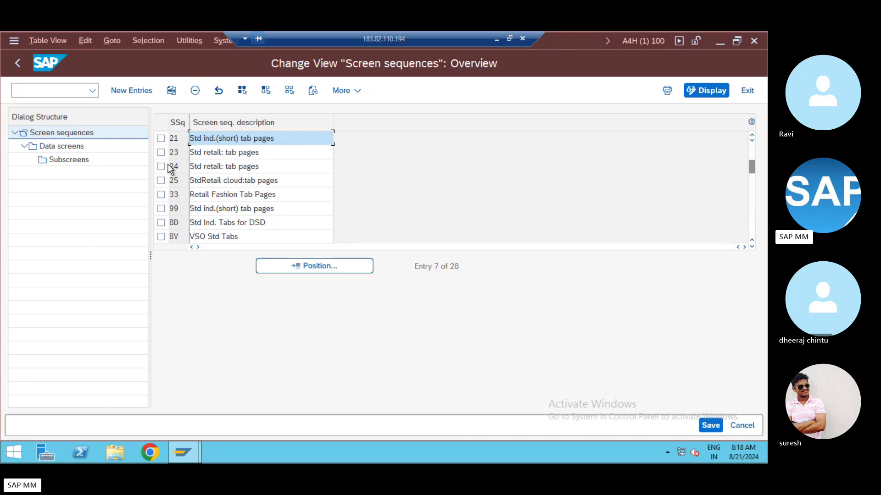
scroll(253, 168, "up", 2)
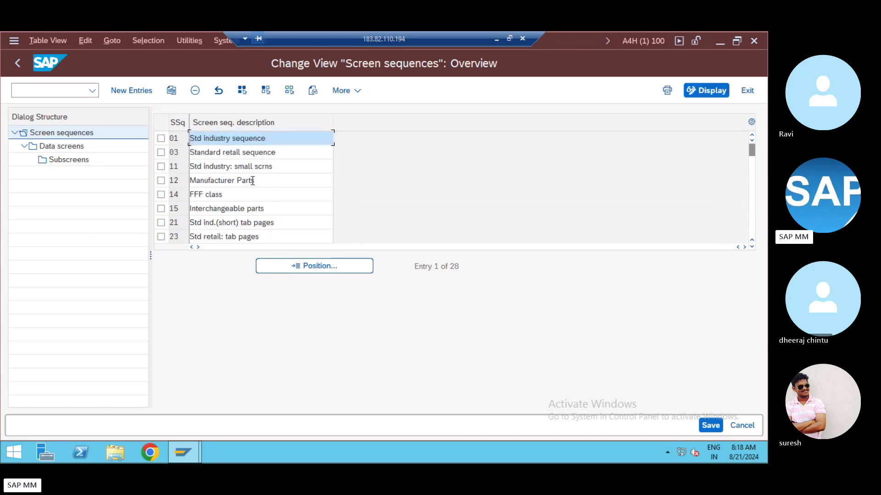
left_click(161, 223)
double_click(67, 148)
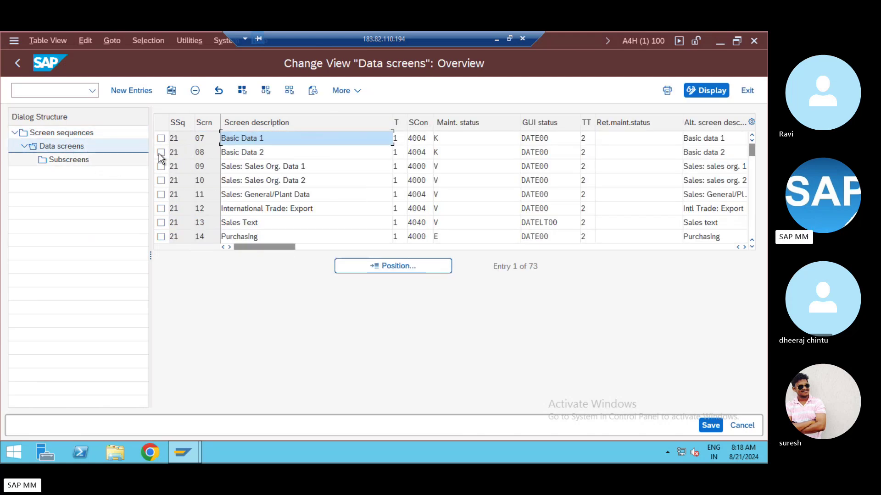
Open the Create Material transaction MM01 in a new session.
key("Down")
left_click(64, 88)
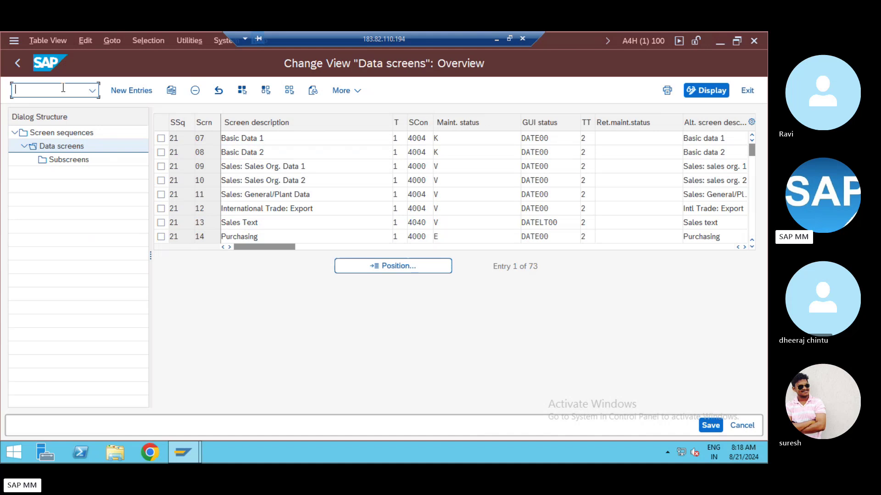
type("/nmm01")
key("Return")
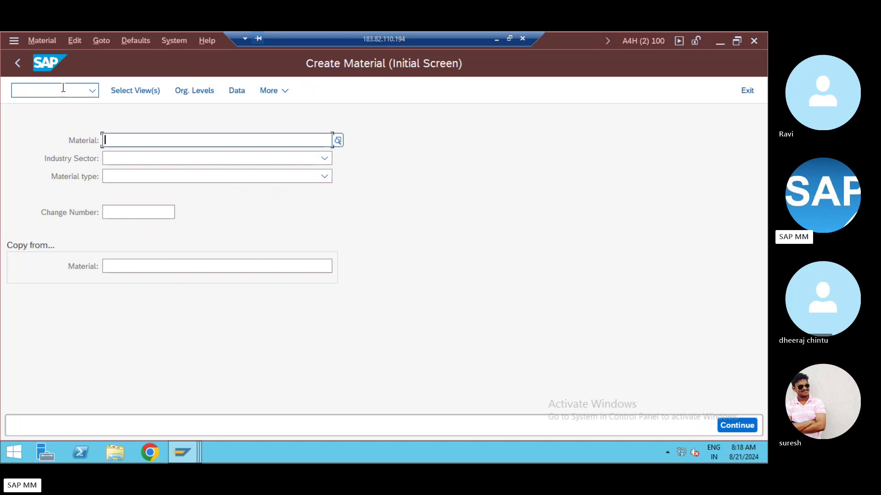
Set the industry sector to Mechanical Engineering and the material type to ZRRR, and bring up the list of selectable views.
key("Tab")
key("m")
key("Tab")
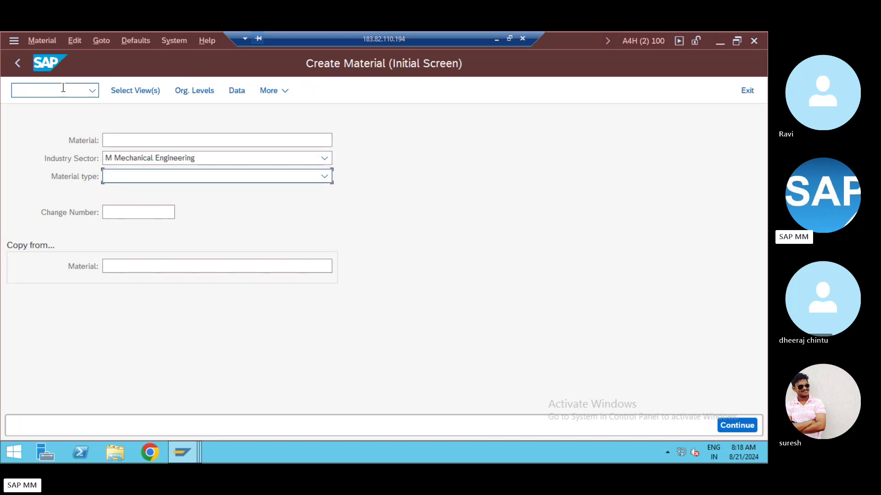
type("zrrr")
key("Return")
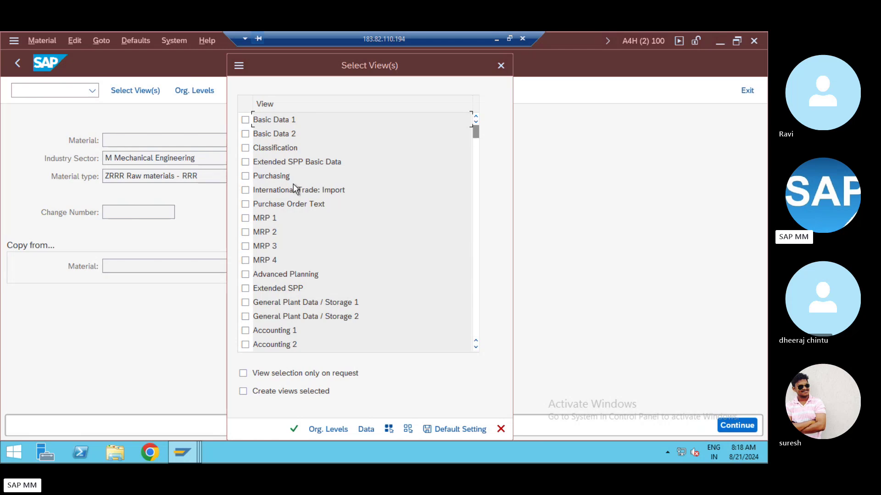
scroll(304, 268, "down", 1)
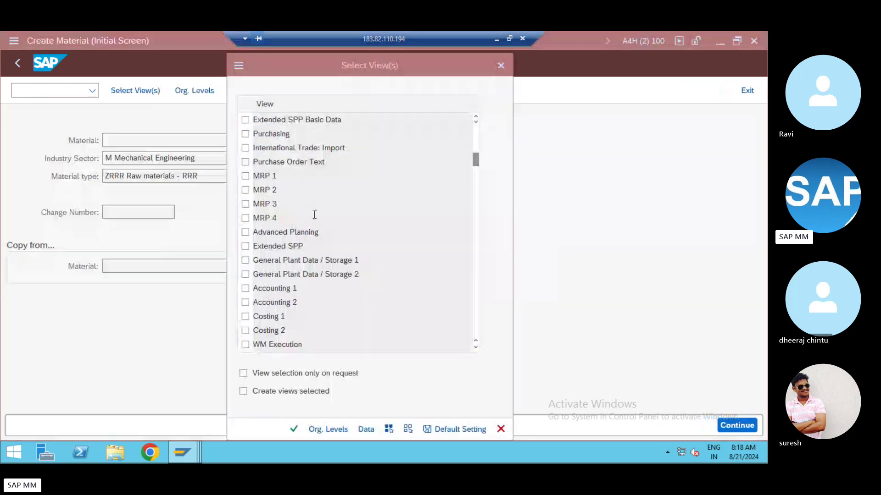
scroll(310, 204, "up", 1)
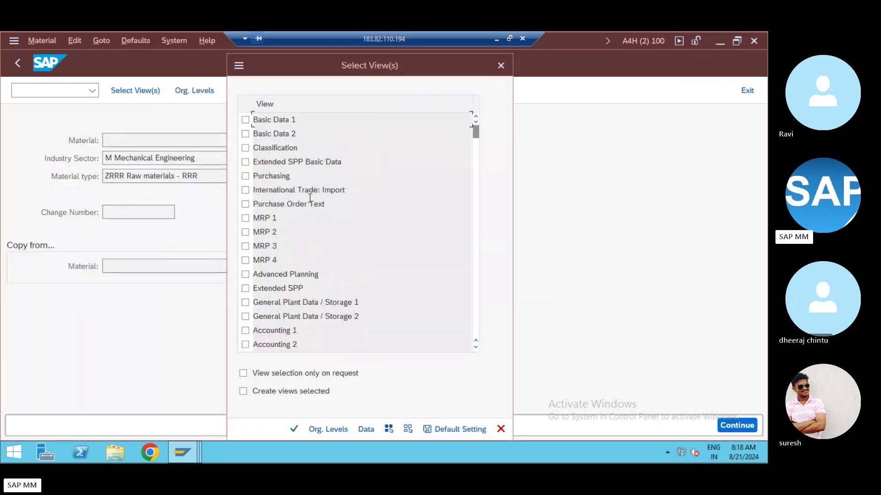
Locate the Extended SPP Basic Data screen among sequence 21's data screens and compare it with the material's view selection list.
key("alt+Tab")
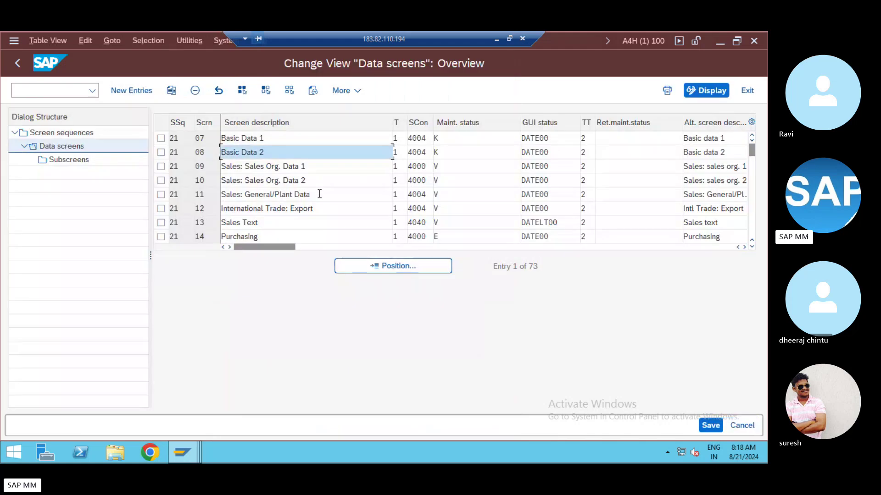
scroll(311, 197, "down", 5)
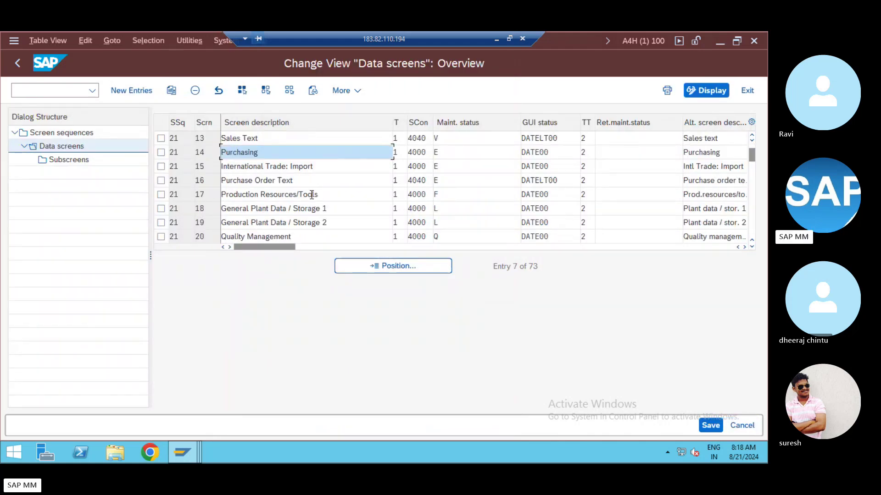
scroll(312, 195, "down", 5)
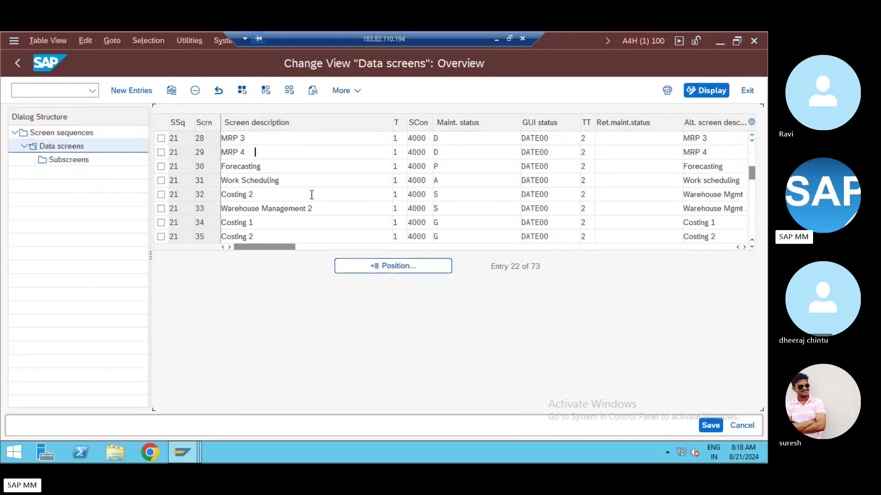
scroll(310, 192, "down", 3)
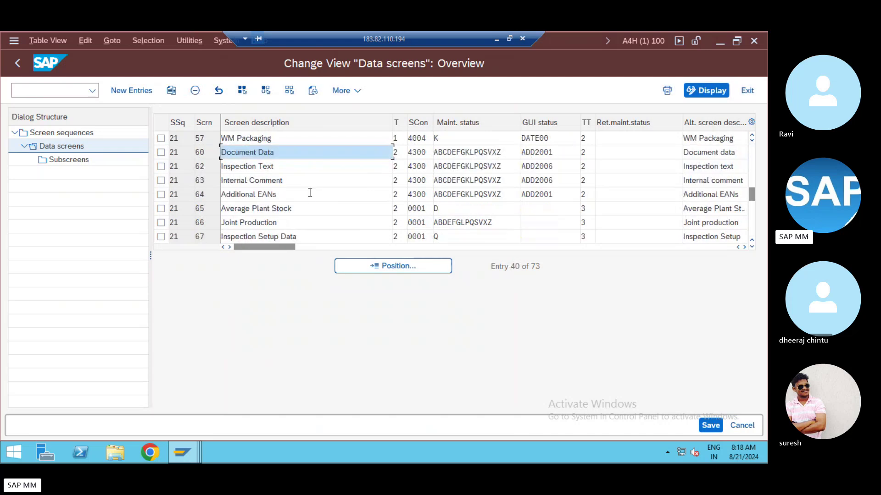
scroll(309, 192, "down", 4)
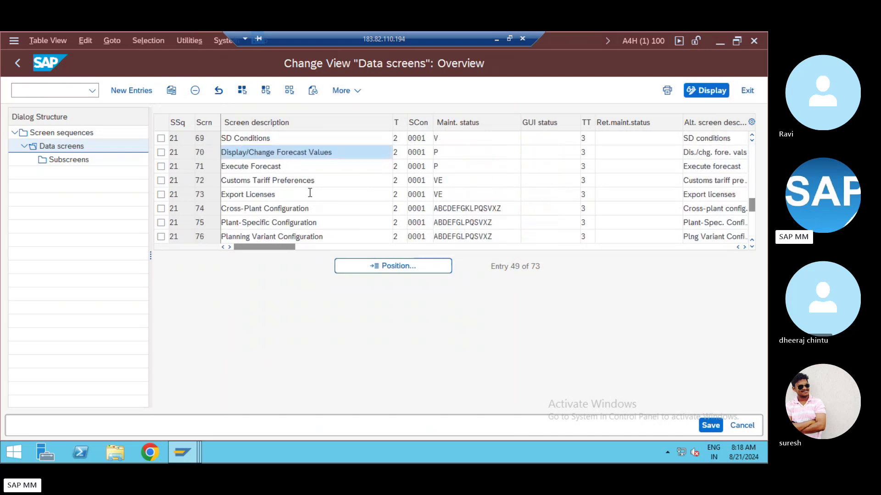
scroll(310, 192, "down", 4)
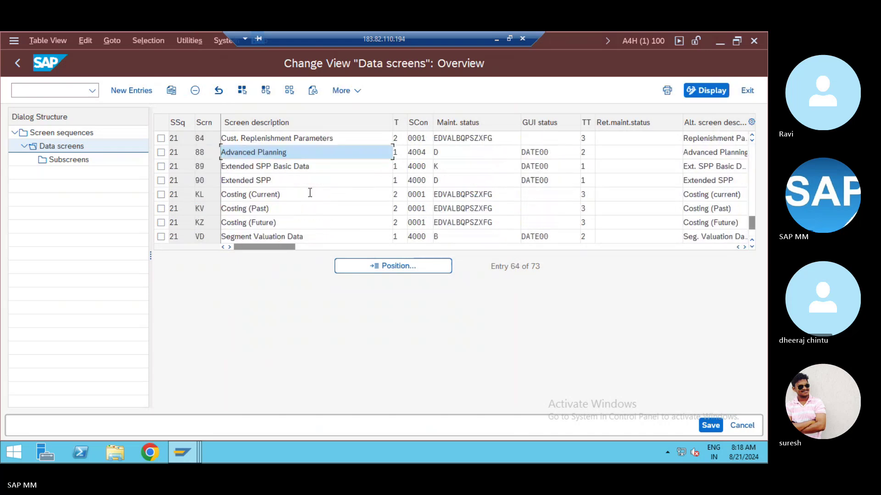
left_click(277, 167)
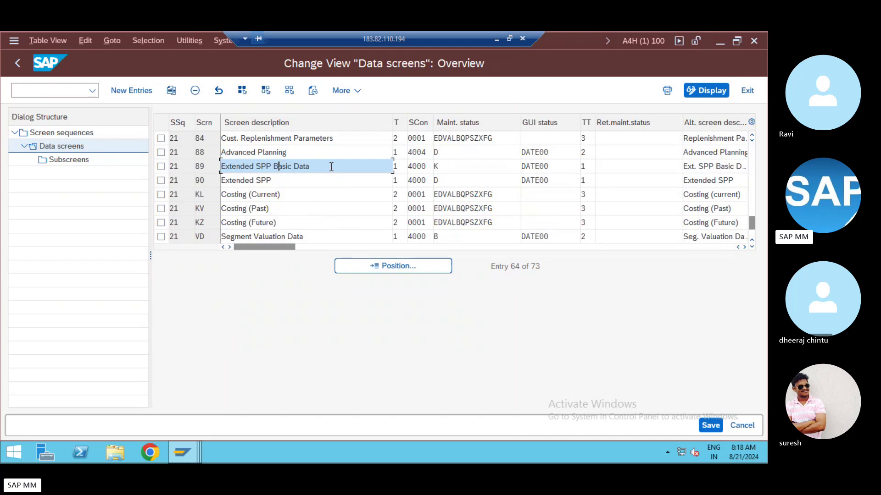
left_click_drag(310, 166, 192, 166)
key("alt+Tab")
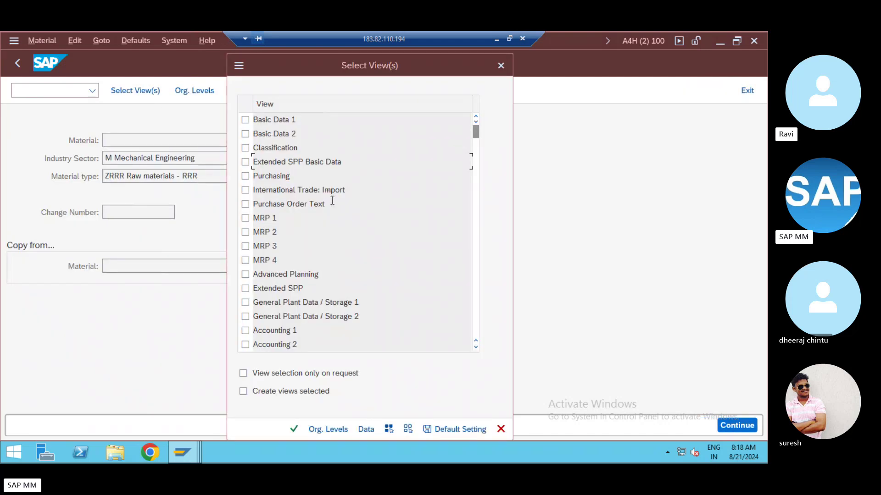
key("alt+Tab")
key("alt+Tab")
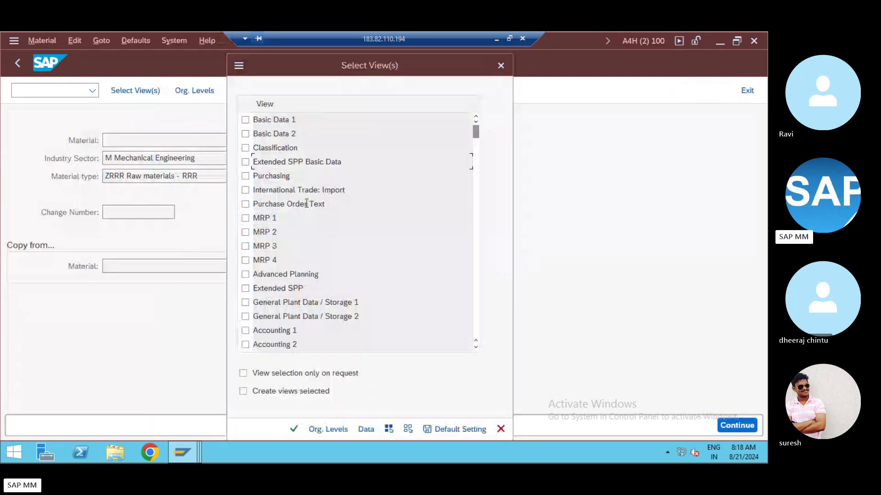
key("alt+Tab")
Review sequence 21's data screens from the last entry back to Basic Data 1, and return to the material view selection.
scroll(304, 200, "down", 3)
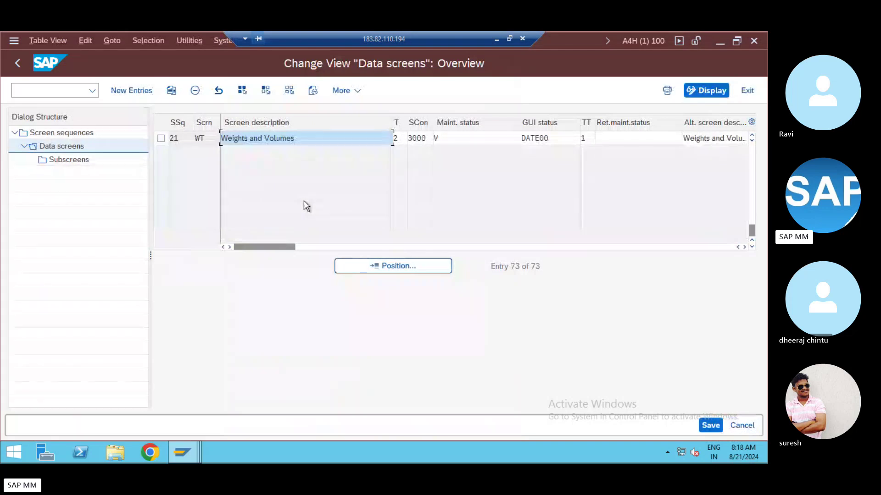
scroll(303, 200, "up", 1)
scroll(305, 200, "up", 4)
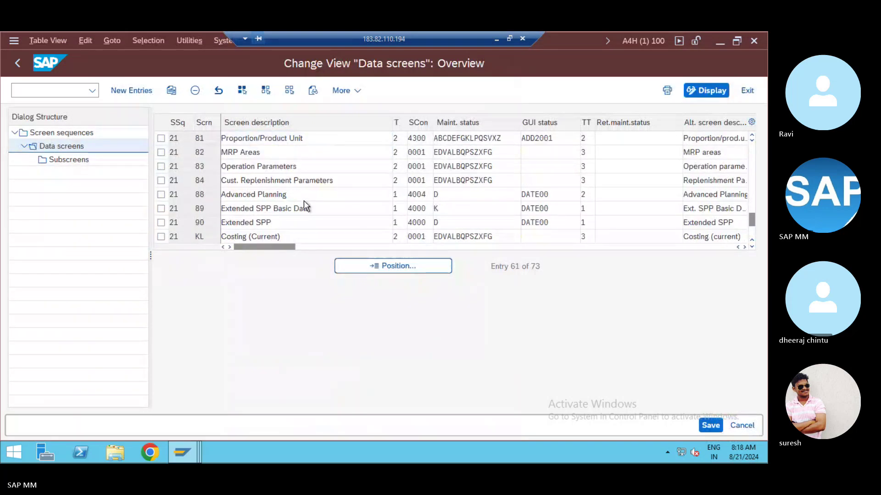
scroll(304, 201, "up", 3)
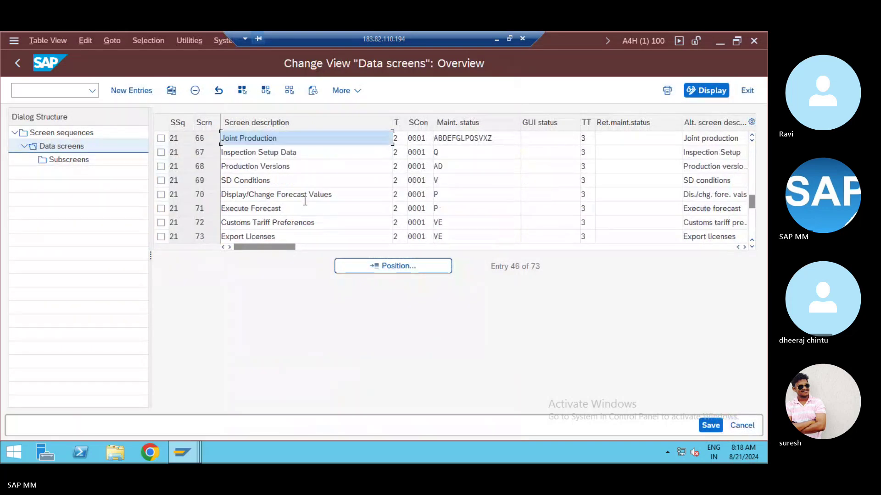
scroll(304, 200, "up", 3)
scroll(303, 200, "up", 3)
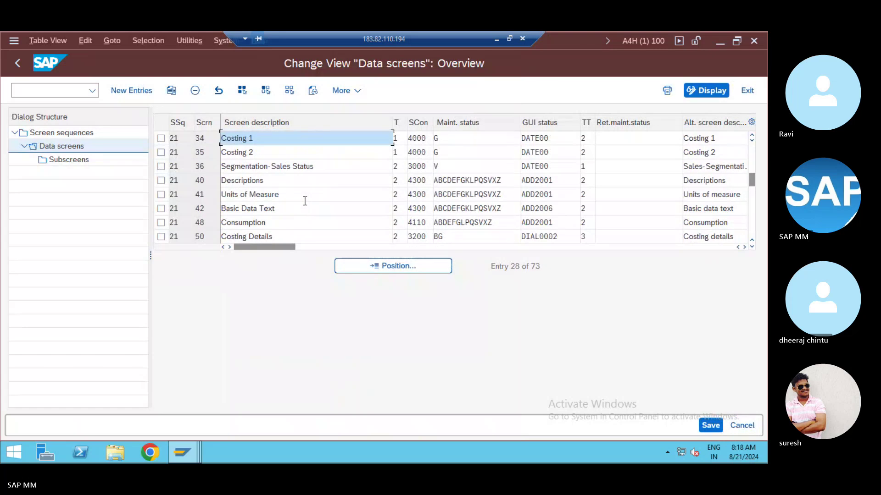
scroll(303, 200, "up", 2)
scroll(303, 200, "up", 5)
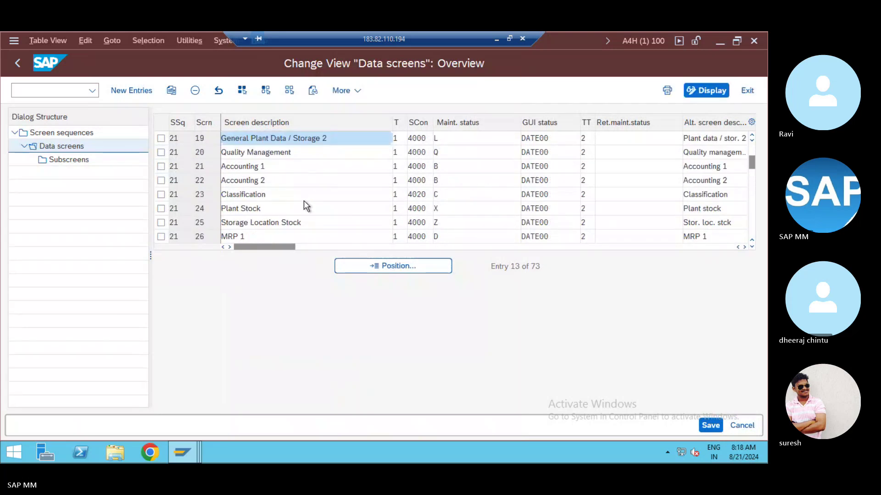
scroll(303, 200, "up", 2)
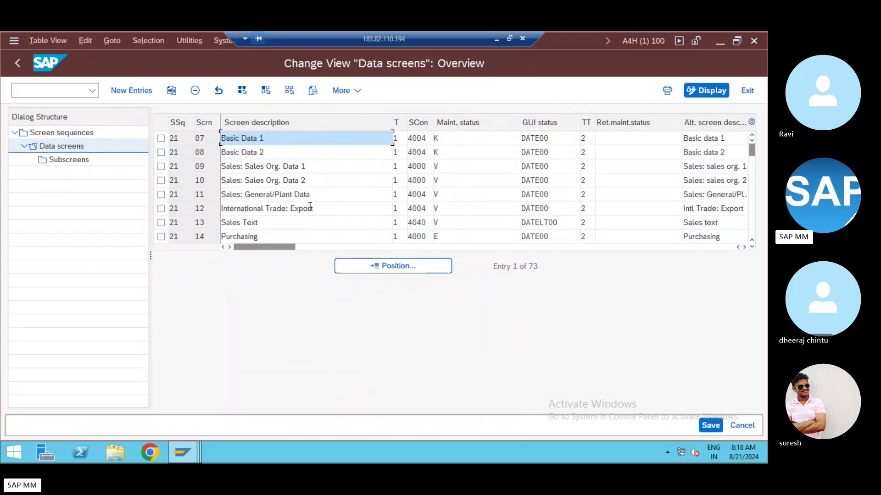
left_click(310, 206)
key("alt+Tab")
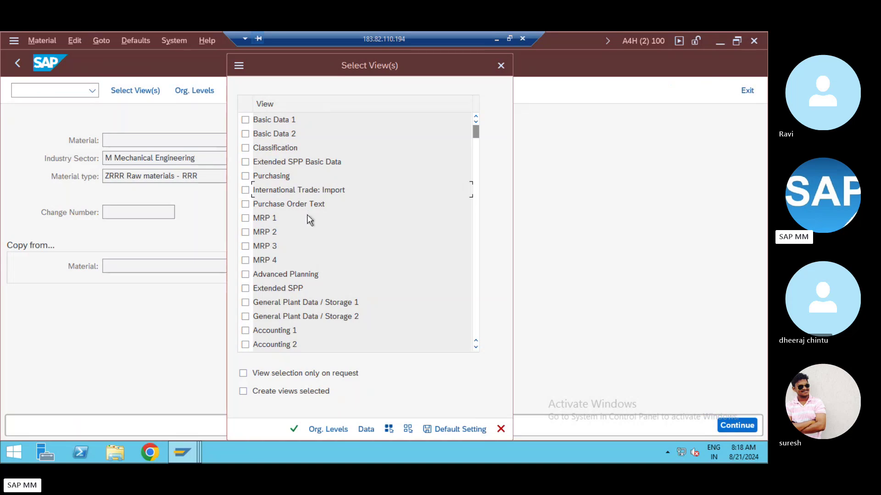
Compare the order of sequence 21's data screens with the order of the views offered for the ZRRR material.
key("alt+Tab")
key("alt+Tab")
key("alt+Tab")
scroll(334, 216, "down", 4)
key("alt+Tab")
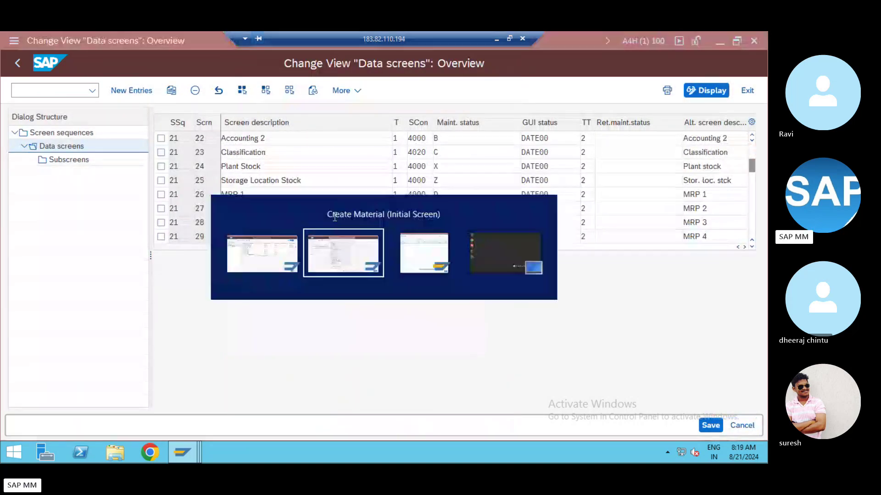
scroll(334, 216, "down", 2)
scroll(334, 218, "up", 3)
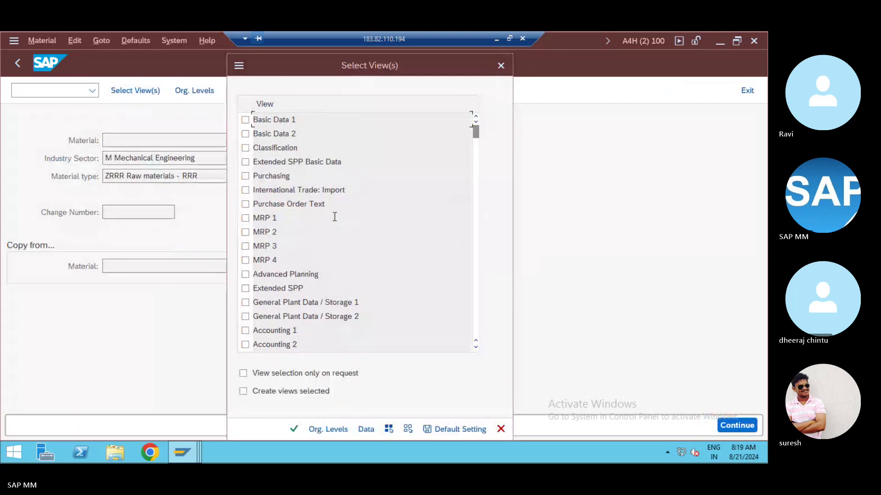
key("alt+Tab")
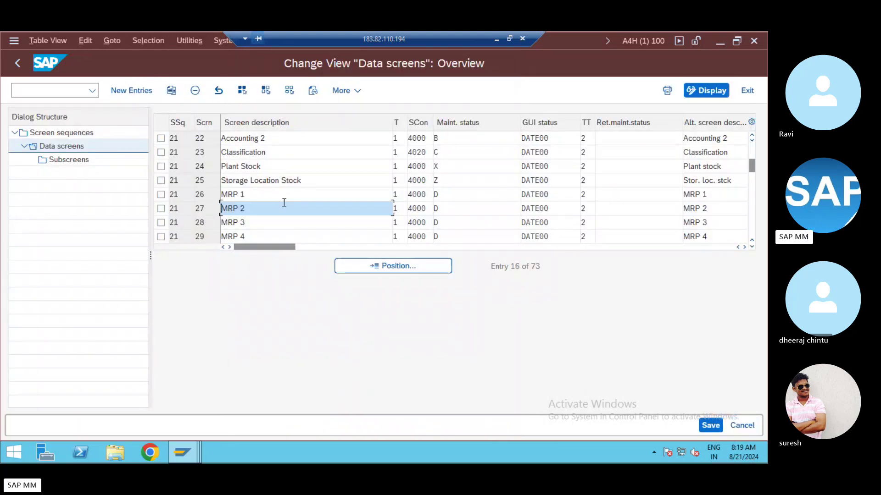
scroll(282, 203, "up", 2)
scroll(282, 202, "up", 3)
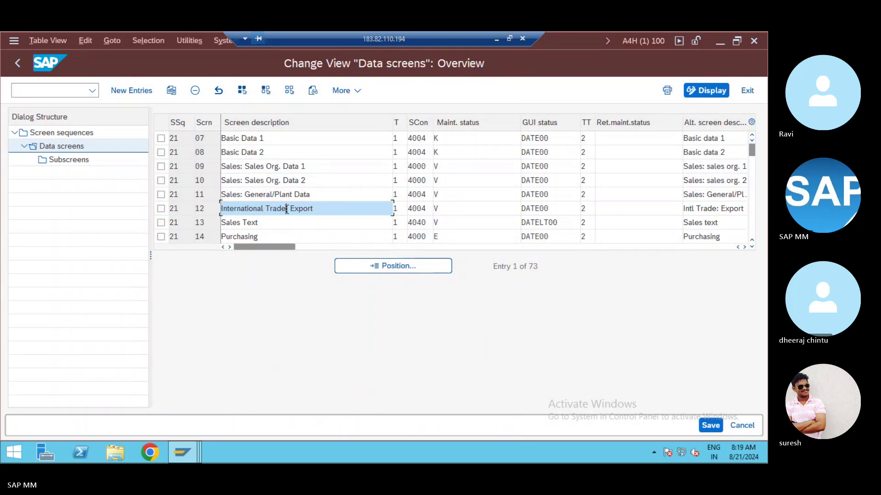
Return to the screen sequences overview and open the data screens of sequence 99, Std ind.(short) tab pages.
left_click(18, 64)
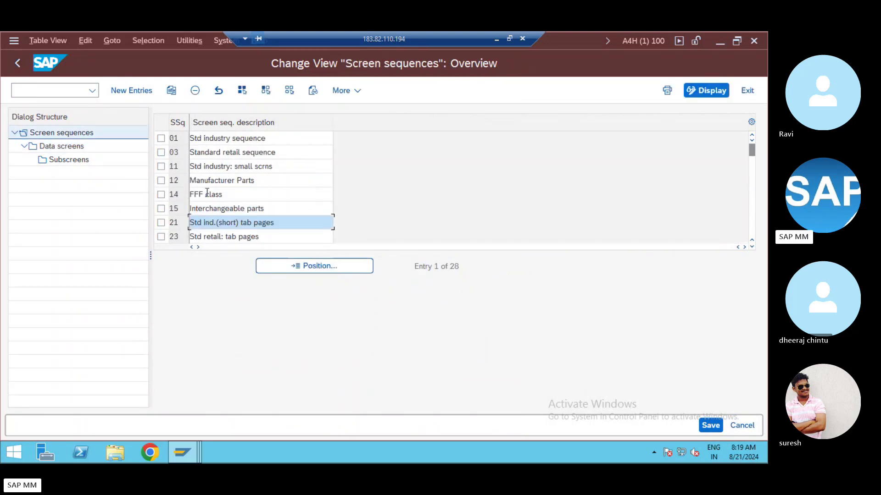
left_click(245, 166)
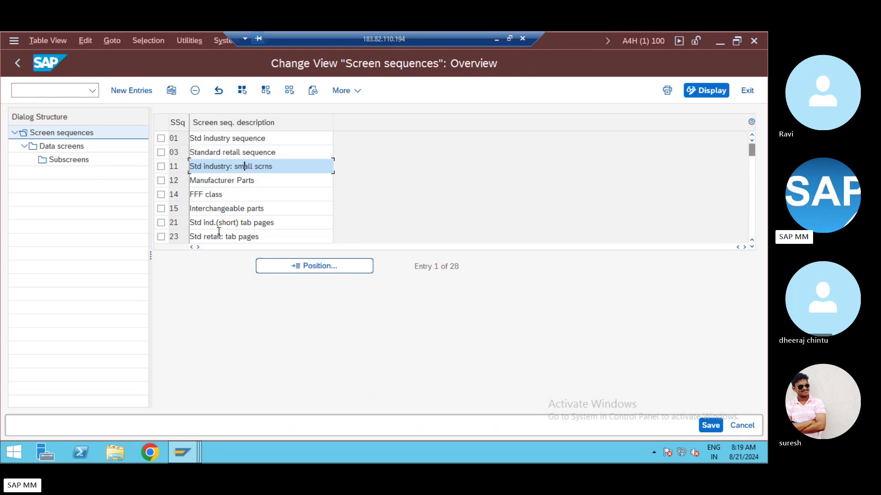
scroll(240, 209, "down", 4)
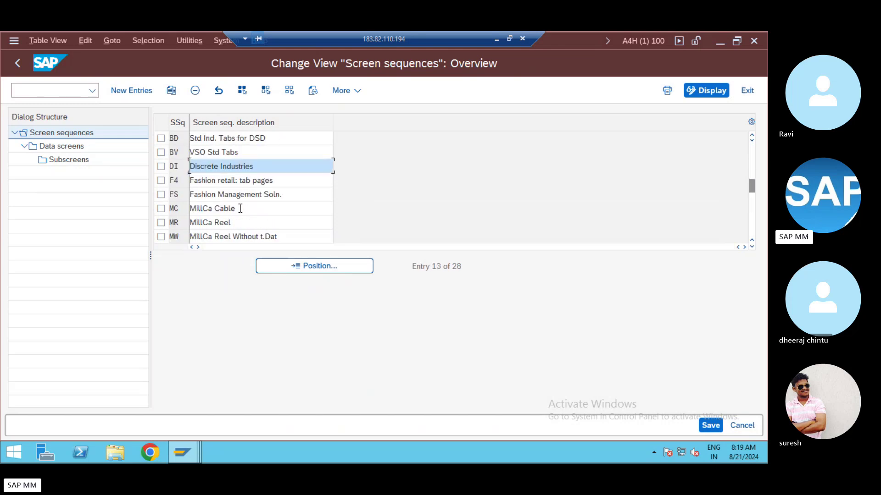
scroll(240, 208, "up", 1)
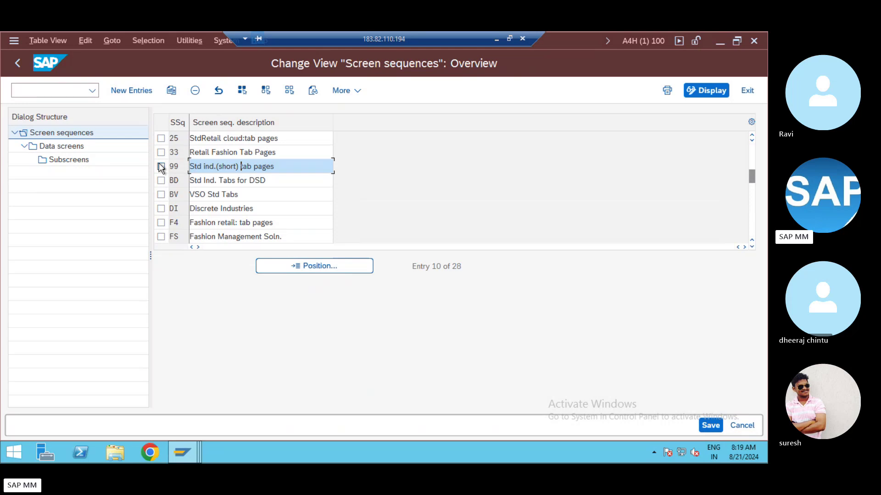
double_click(59, 146)
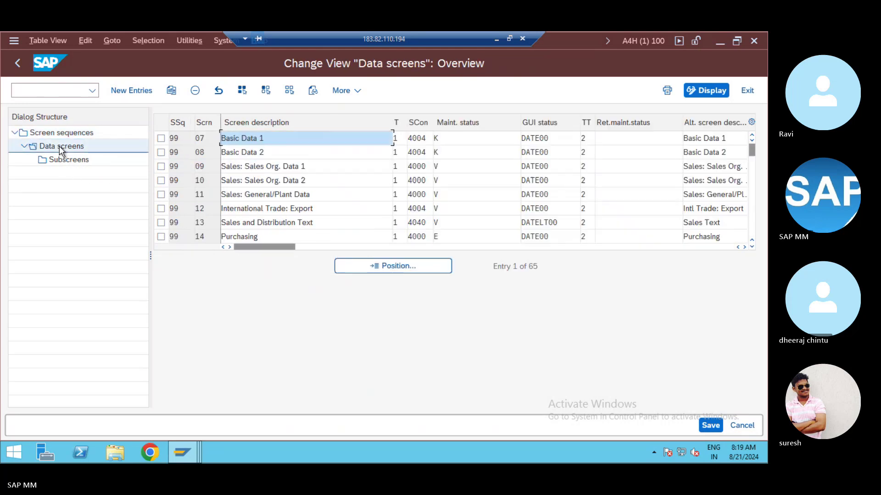
Examine the data screens assigned to sequence 99 and go back to the screen sequences overview.
left_click(308, 210)
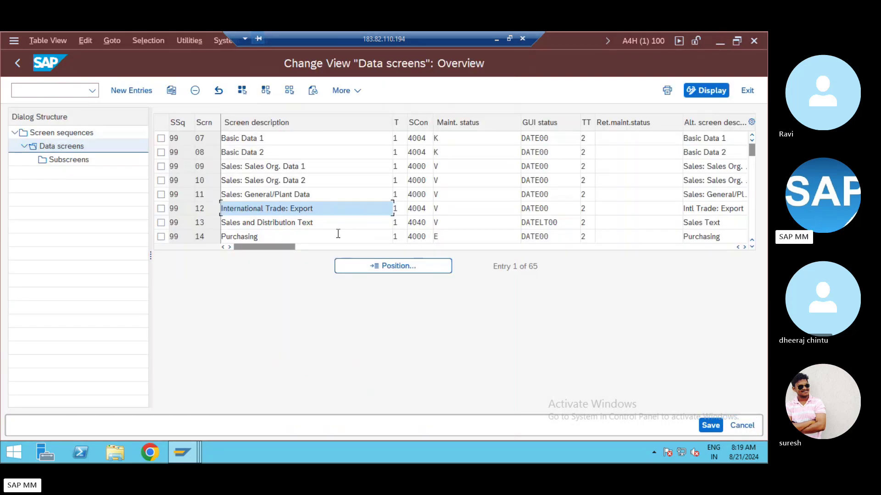
scroll(326, 234, "down", 3)
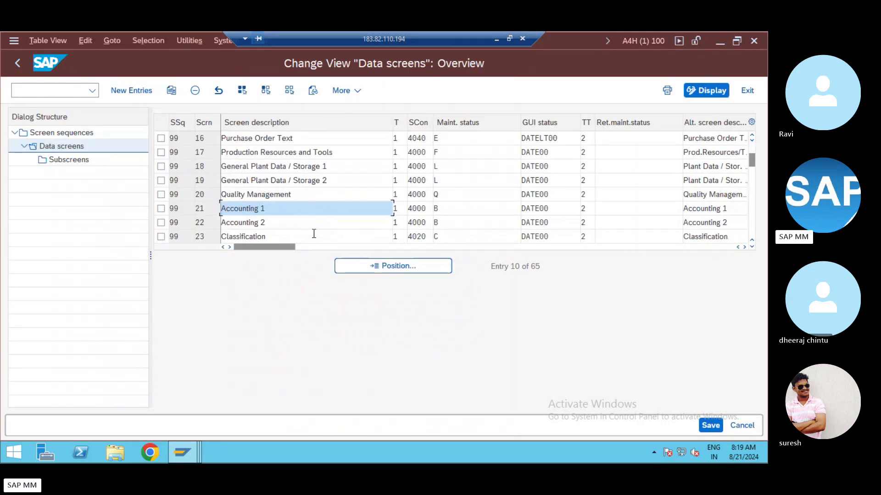
scroll(314, 234, "down", 4)
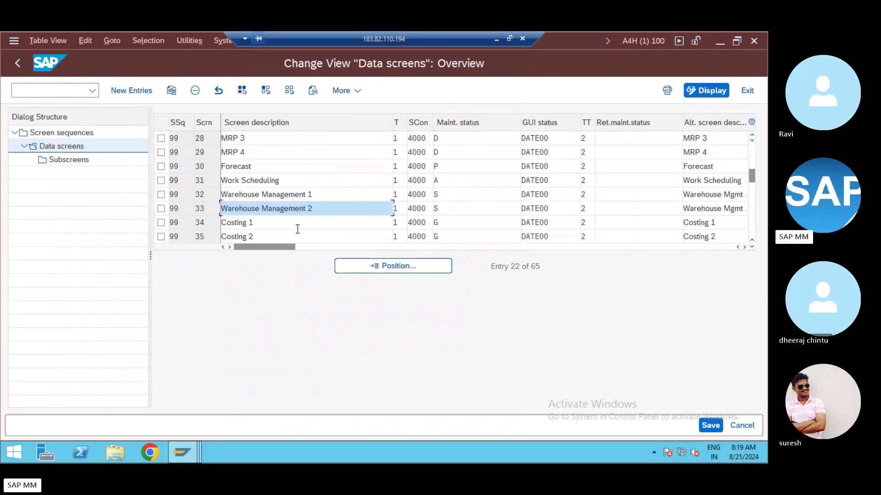
scroll(298, 229, "up", 2)
double_click(48, 135)
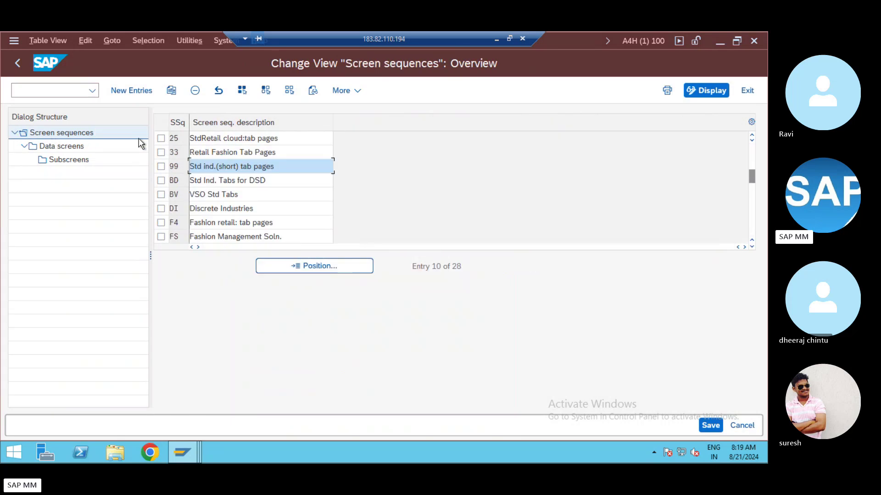
Open the subscreens of data screen 07, Basic Data 1, in screen sequence 21, Std ind.(short) tab pages.
scroll(172, 178, "up", 2)
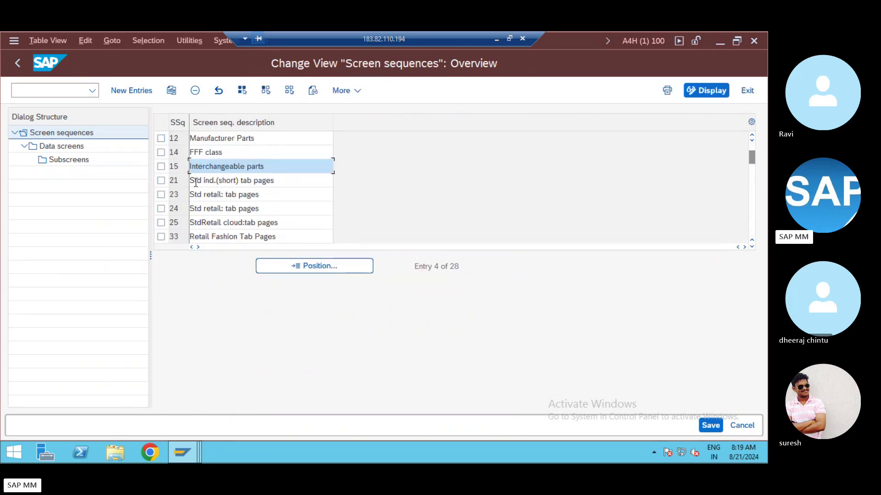
left_click(161, 180)
double_click(56, 147)
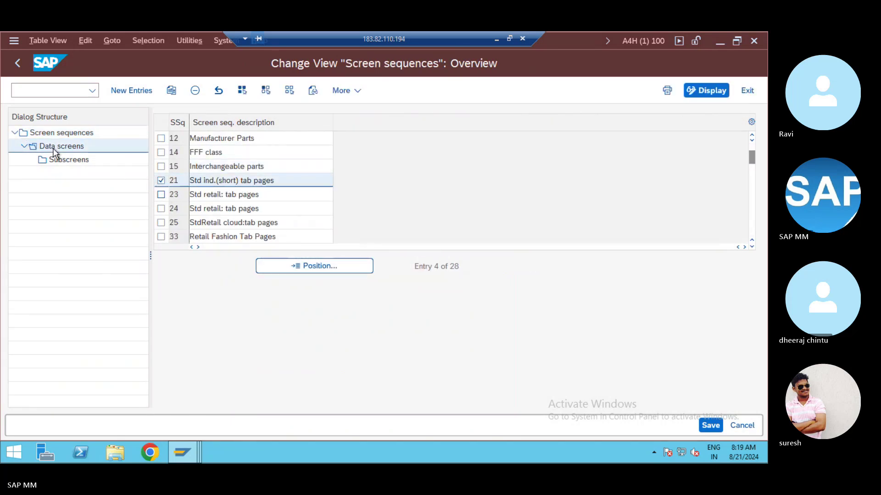
left_click(238, 138)
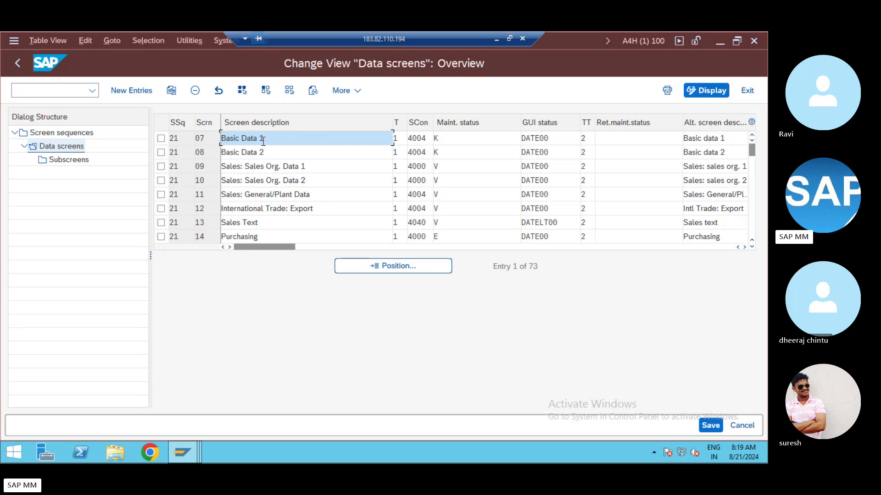
left_click(161, 138)
double_click(74, 161)
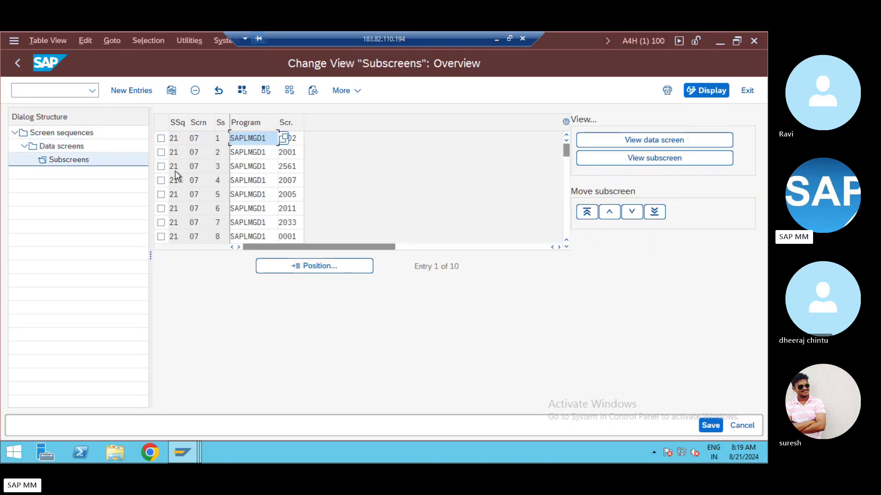
Preview subscreen 7 (SAPLMGD1, screen 2033) of data screen 07 and return to the subscreens overview.
scroll(295, 201, "down", 1)
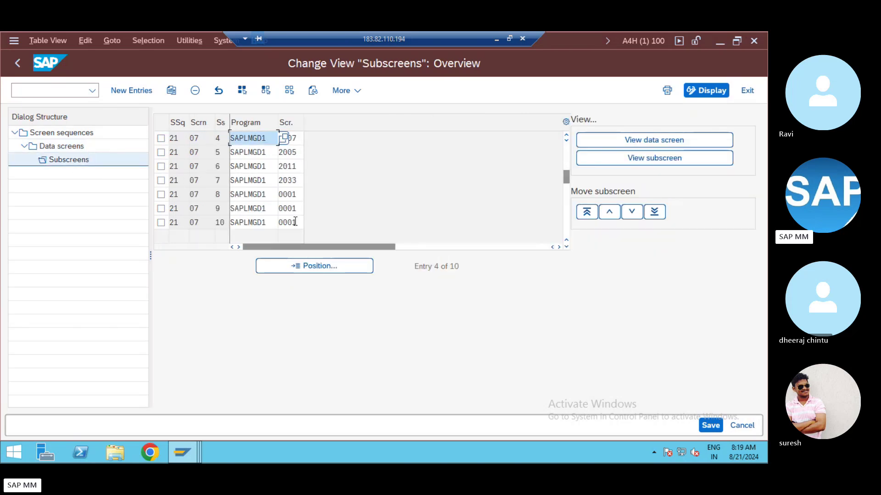
left_click(294, 183)
left_click(160, 180)
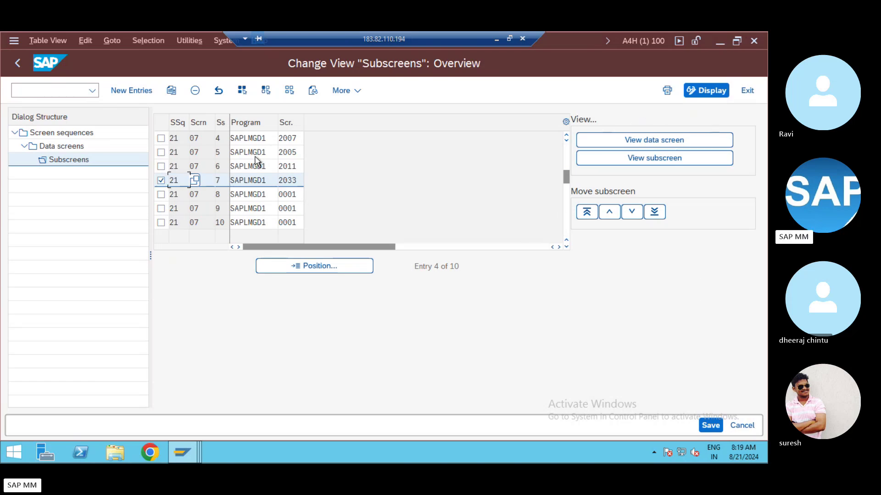
left_click(654, 158)
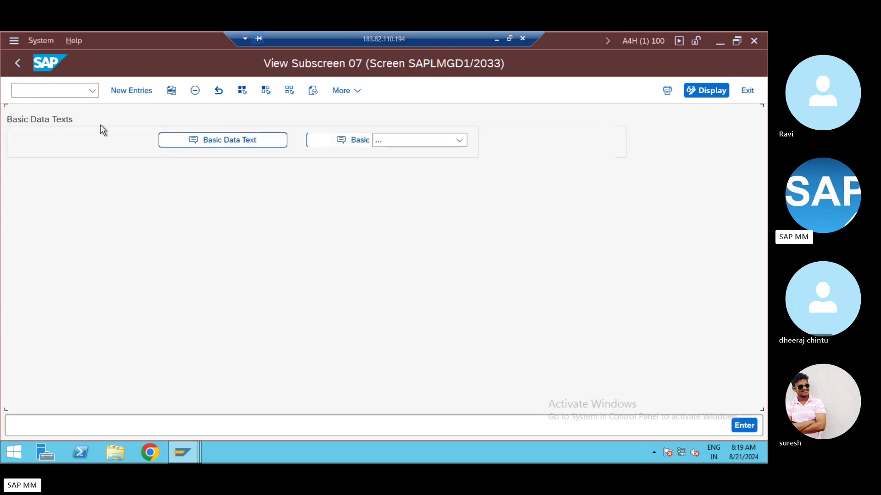
left_click(18, 63)
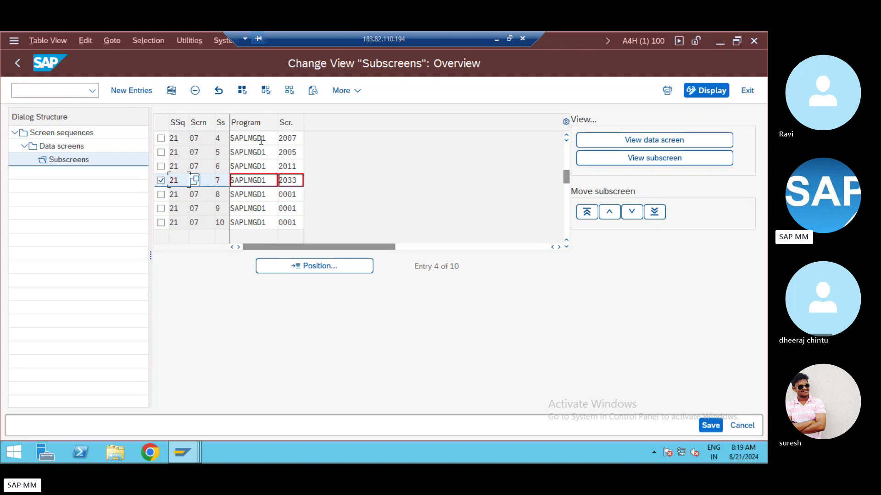
Assign screen 2002, Basic data: other data, to subscreen 8 of data screen 07 and save the change.
left_click(161, 195)
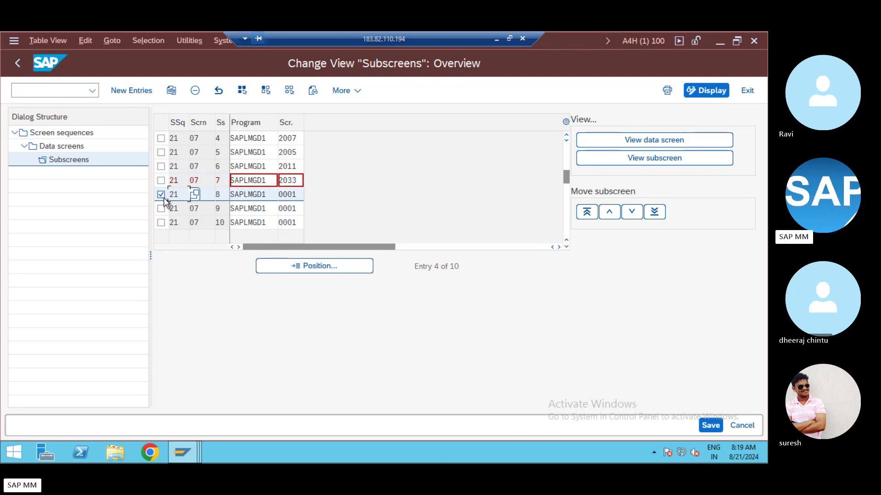
left_click(300, 194)
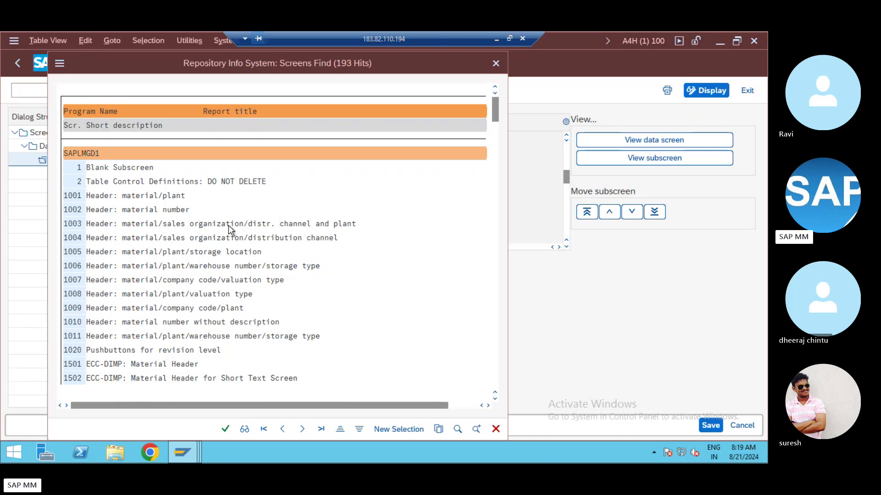
scroll(231, 227, "down", 5)
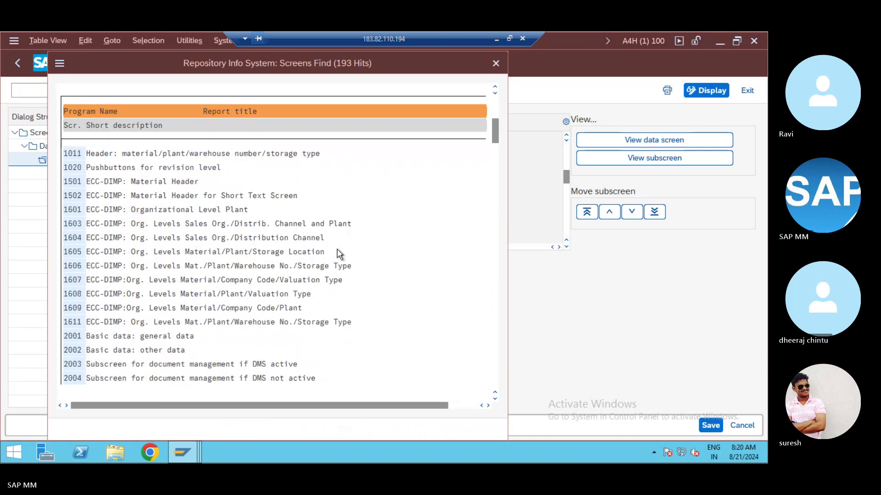
scroll(339, 254, "down", 3)
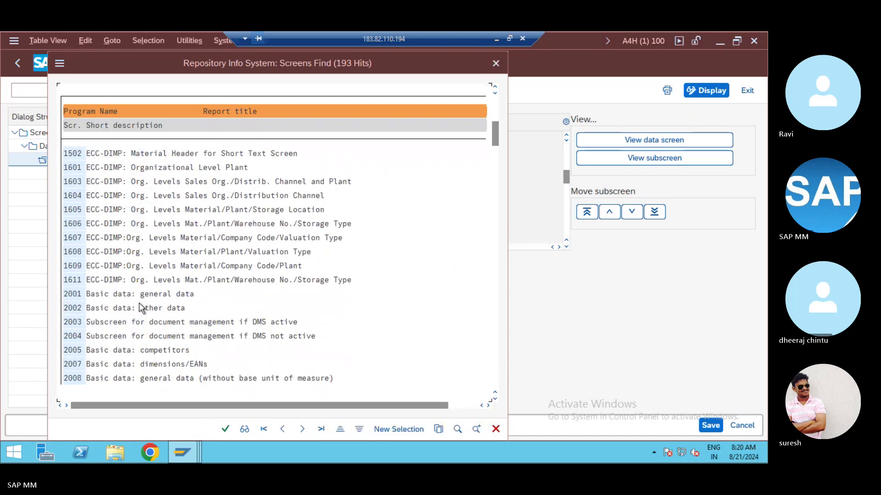
double_click(103, 307)
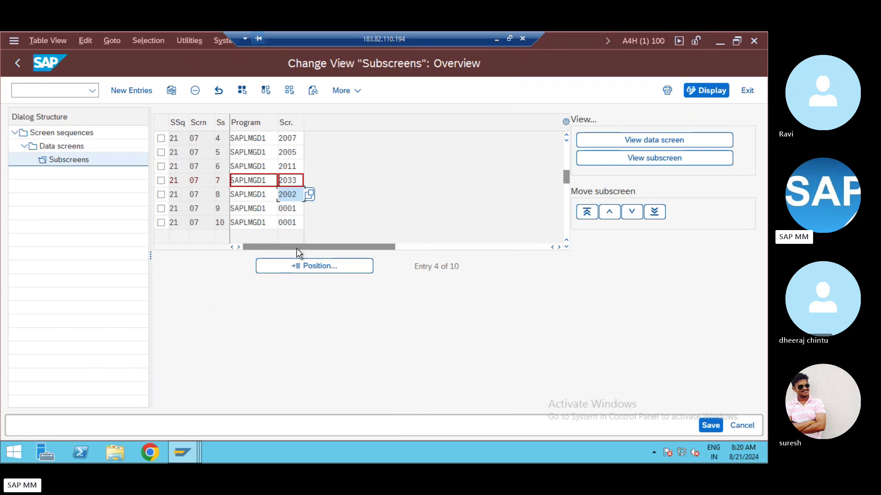
key("Return")
key("Return")
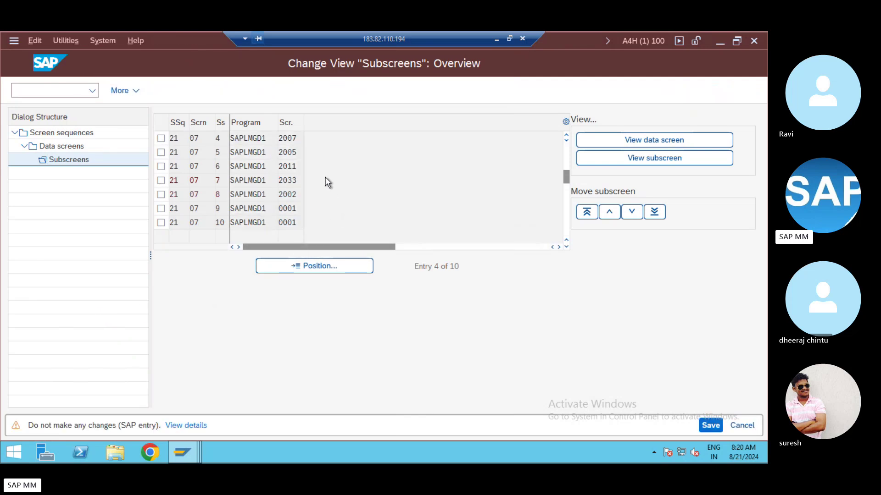
scroll(289, 149, "down", 1)
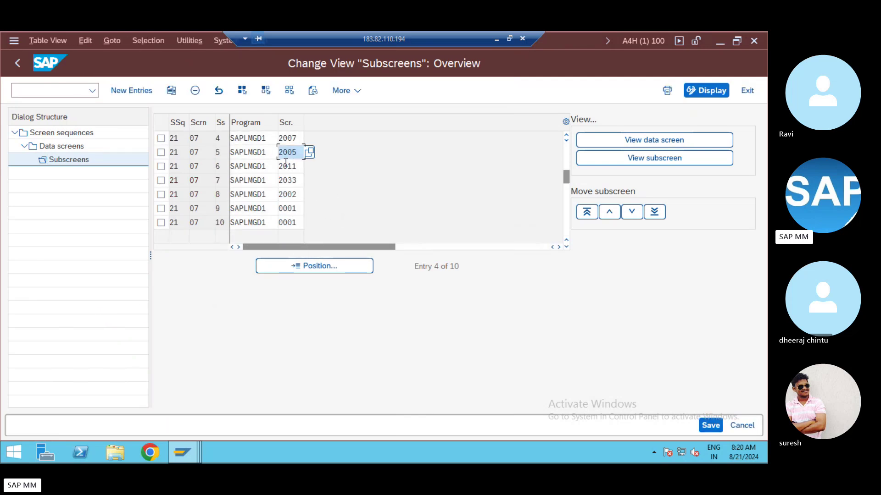
key("ctrl+s")
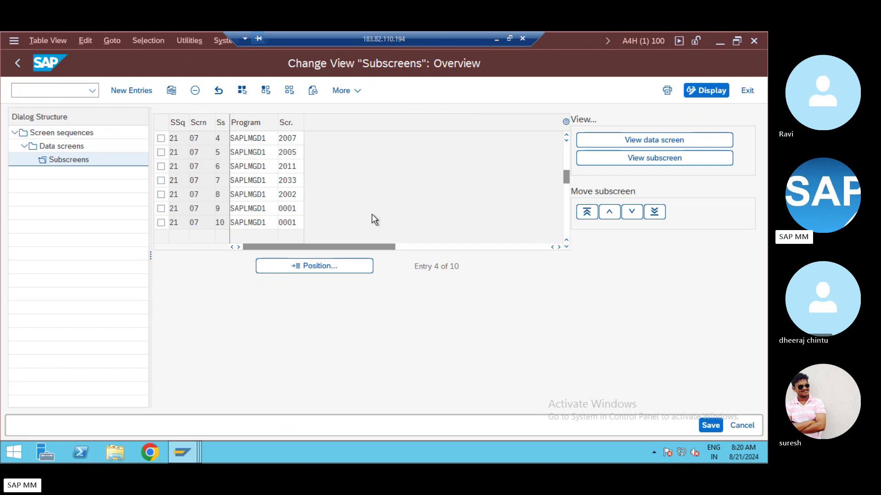
left_click(297, 293)
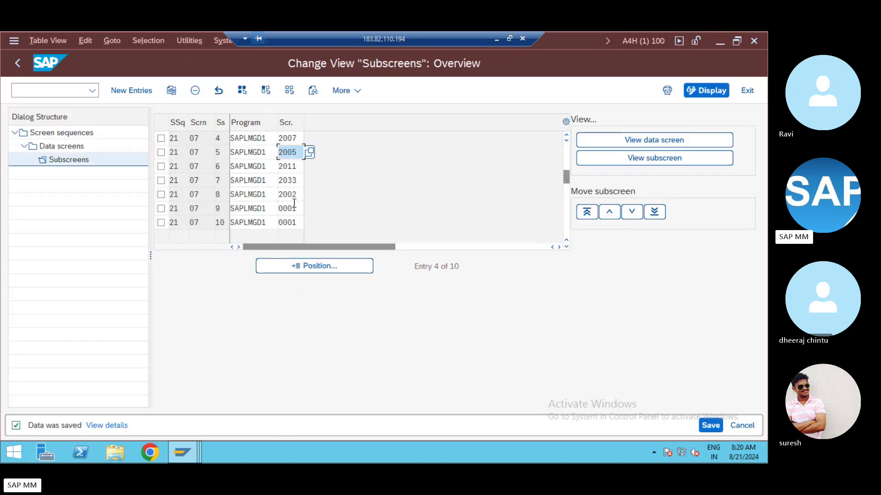
Start creating a ZRRR material in a separate session and open its Basic Data 1 view.
left_click(293, 194)
left_click(64, 86)
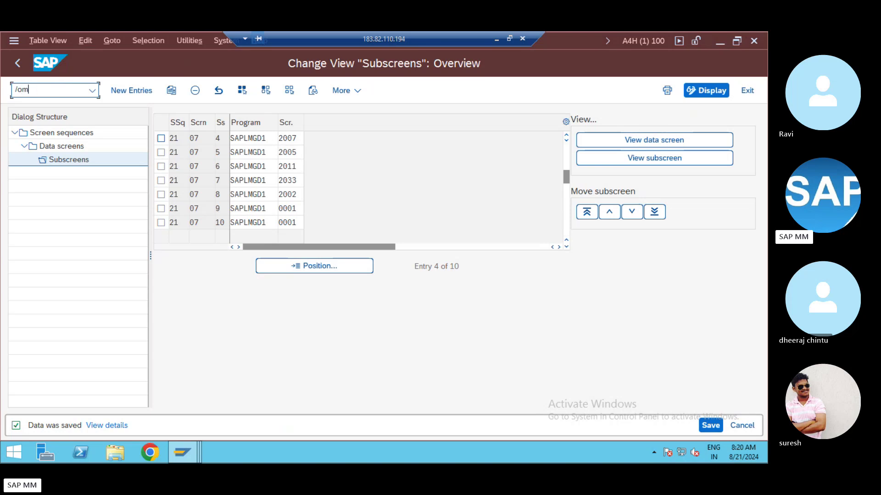
key("Return")
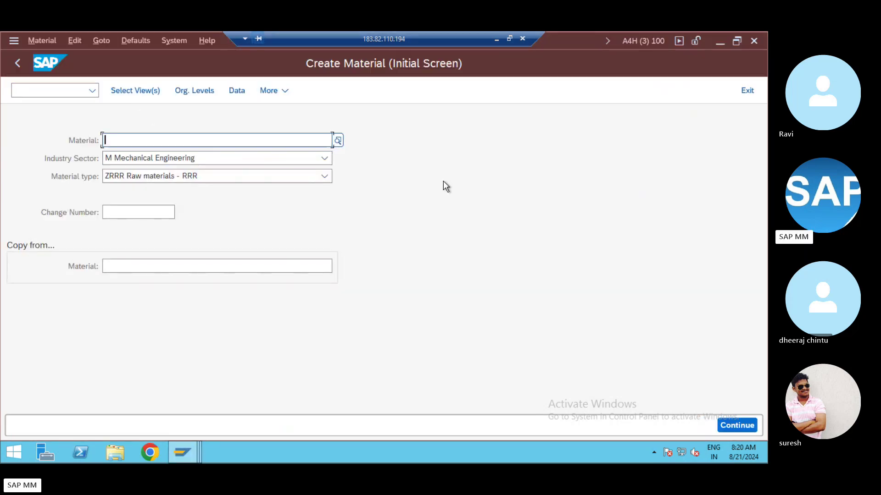
key("Return")
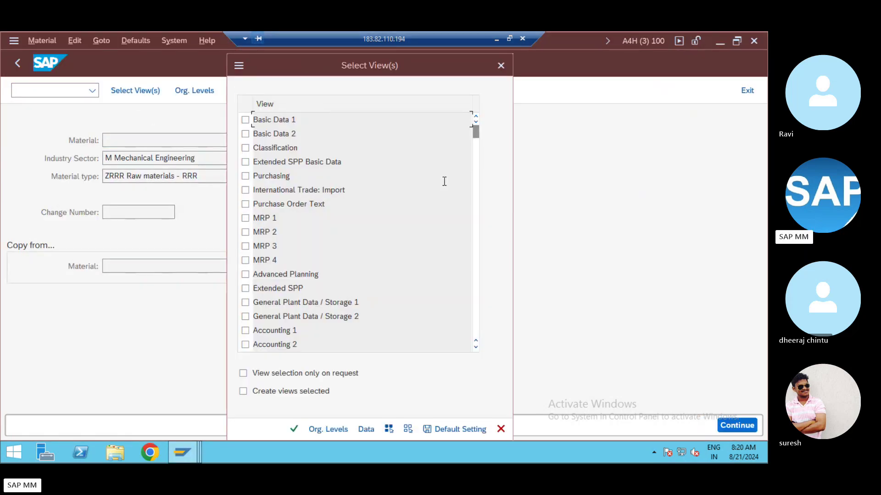
left_click(245, 121)
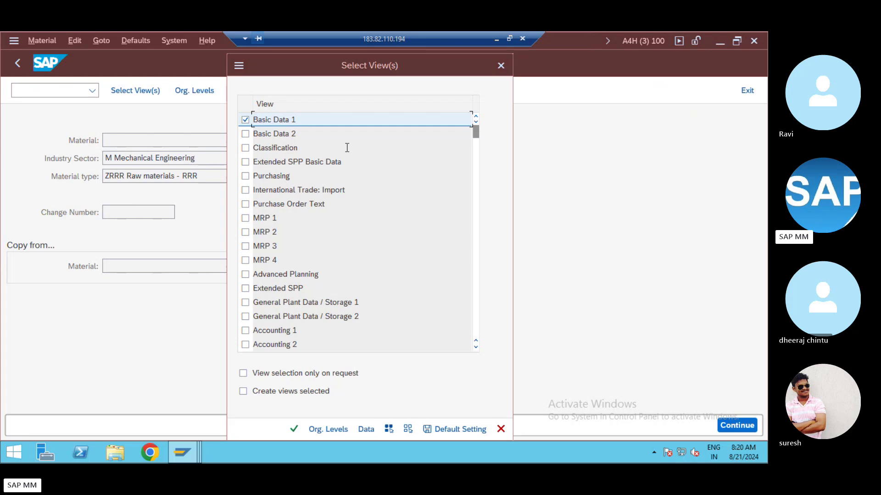
key("Return")
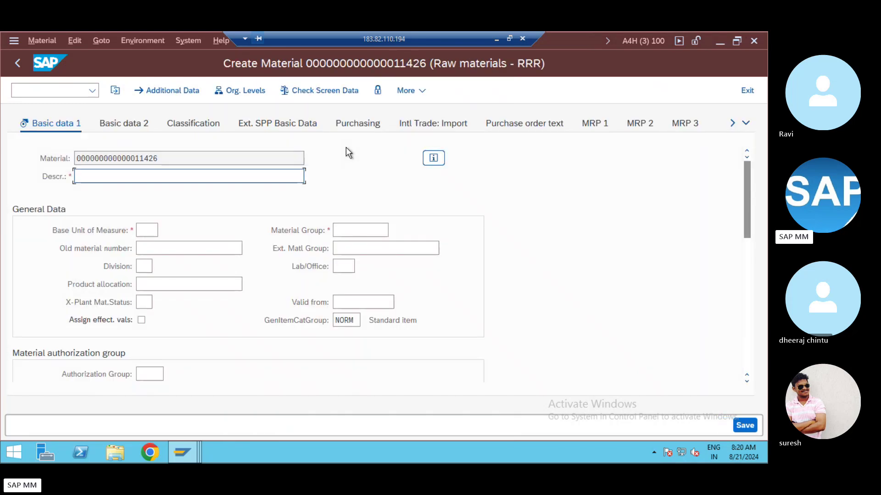
Return to the subscreens overview and preview subscreen 8 (SAPLMGD1, screen 2002) of data screen 07.
key("alt+Tab")
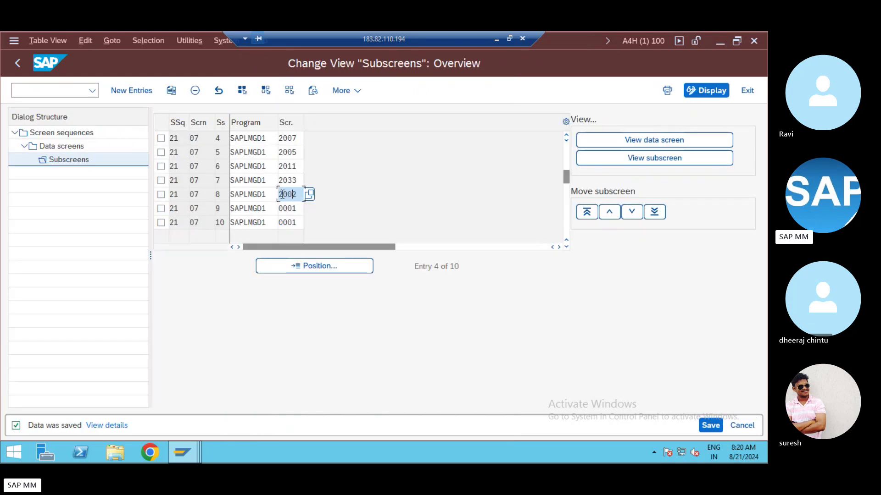
left_click(654, 158)
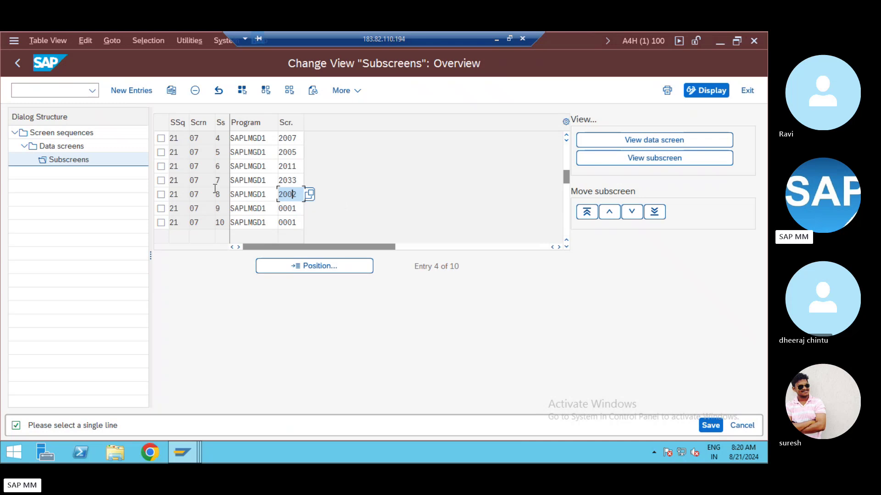
left_click(160, 194)
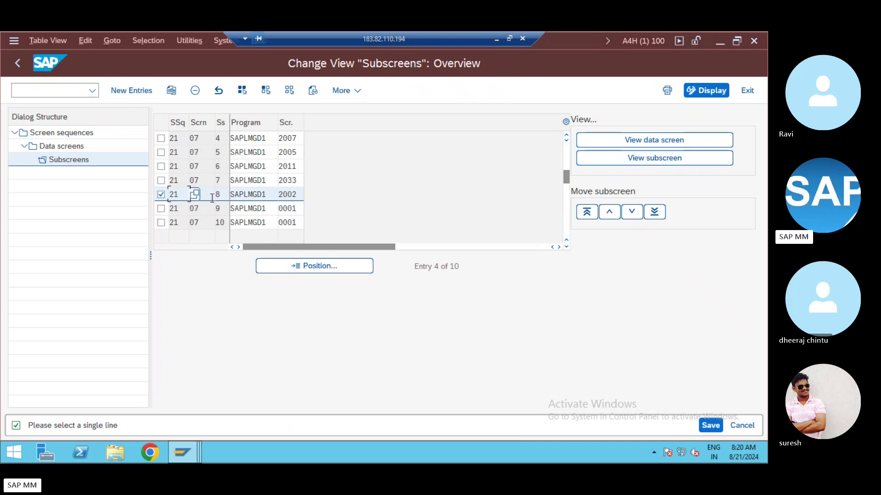
left_click(645, 161)
Compare the industry standard description and CAD indicator fields under the material's Other Data with the preview of screen 2002.
key("alt+Tab")
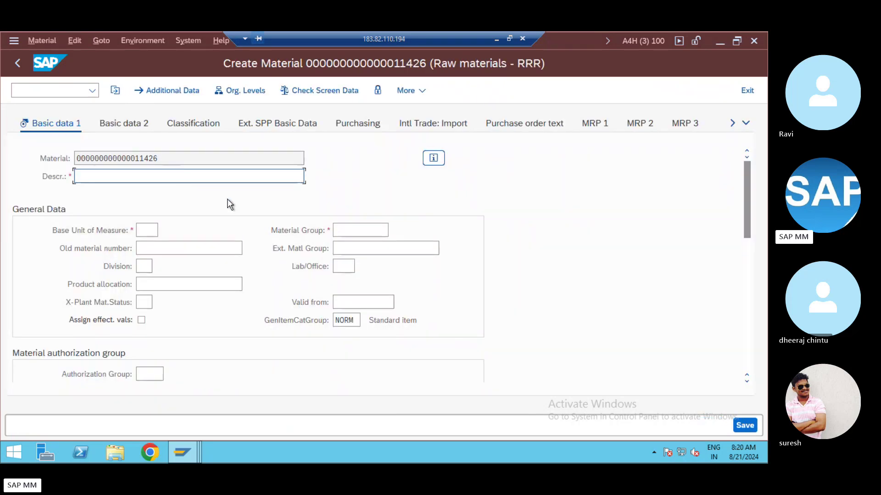
scroll(213, 242, "down", 10)
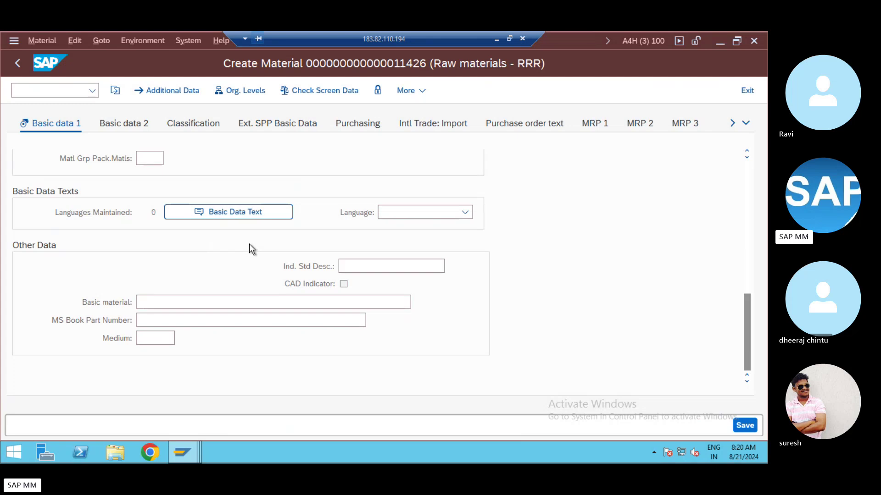
left_click(372, 266)
key("alt+Tab")
left_click(380, 137)
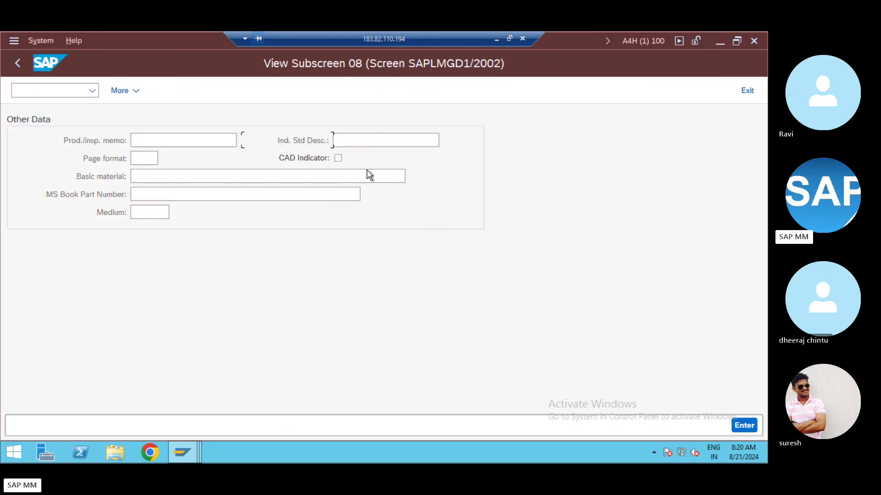
key("alt+Tab")
key("alt+Tab")
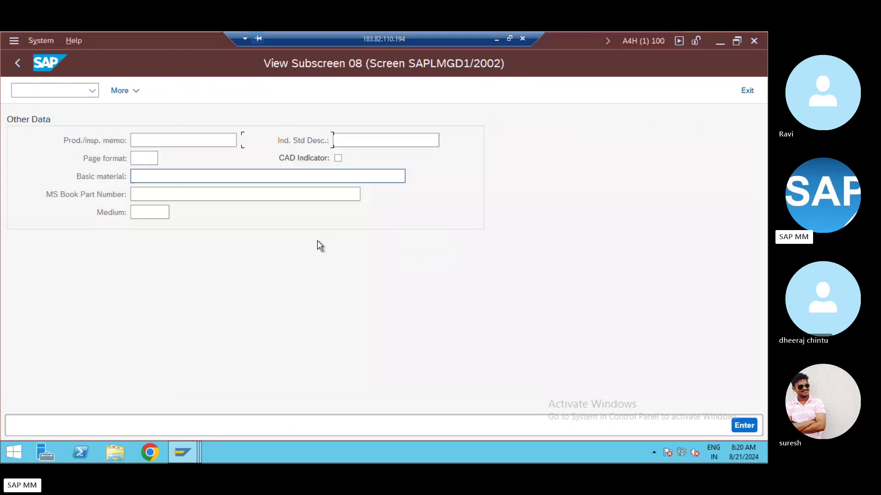
left_click(311, 165)
left_click(316, 160)
Compare the basic material, MS Book Part Number and medium fields under the material's Other Data with the preview of subscreen 8.
key("alt")
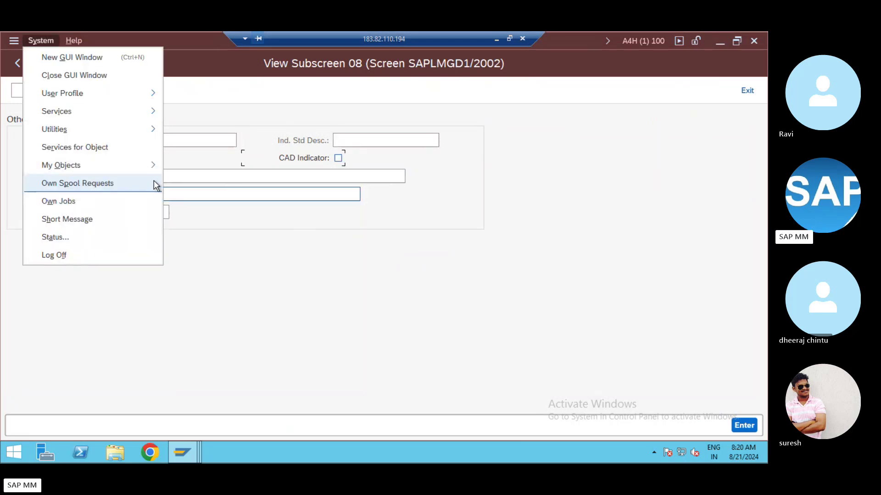
key("Escape")
key("alt+Tab")
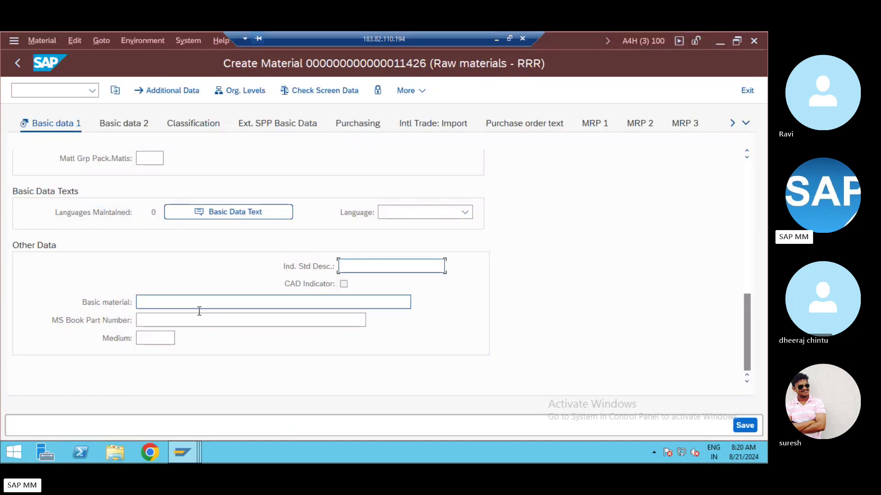
left_click(177, 317)
key("alt+Tab")
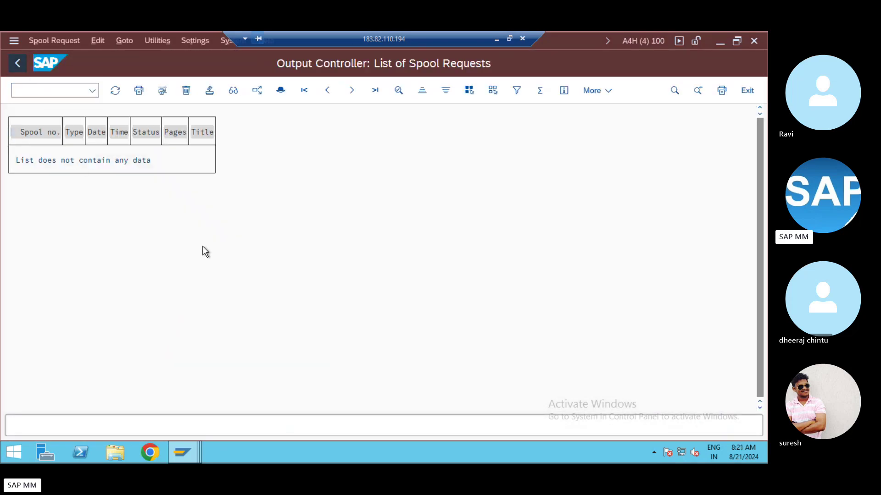
key("alt+Tab")
key("alt+Tab")
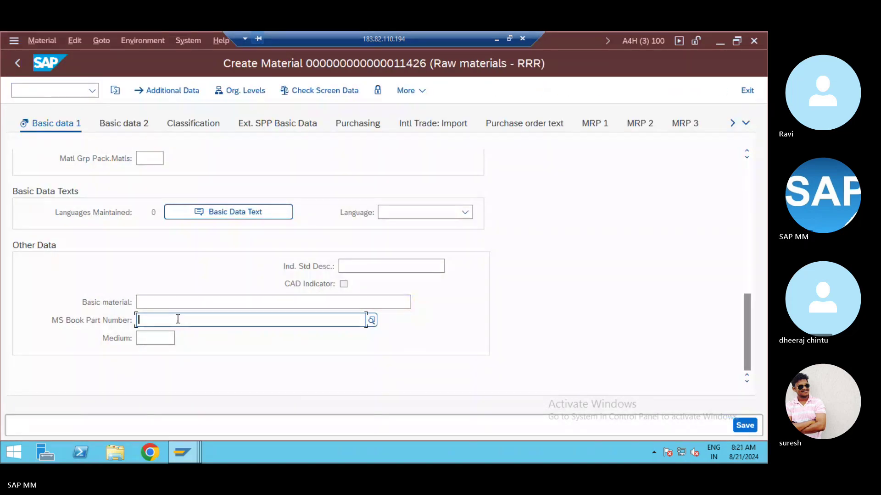
key("alt+Tab")
key("alt+Tab")
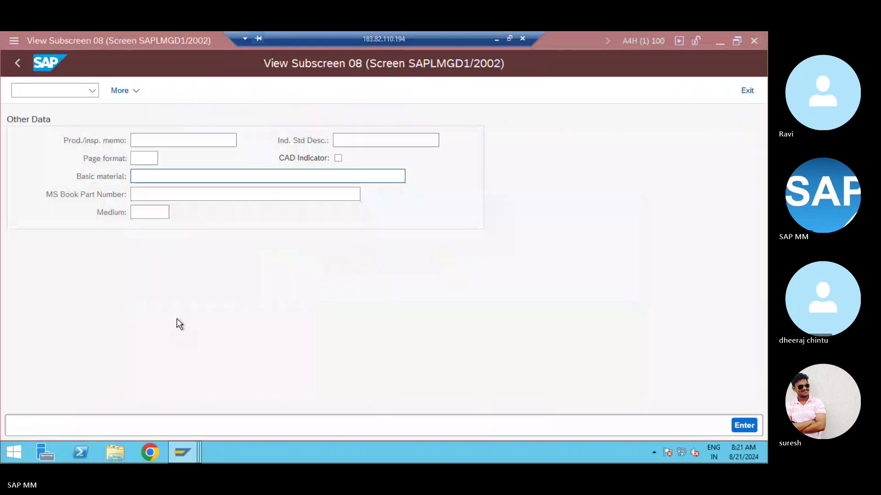
key("alt+Tab")
key("alt+Tab")
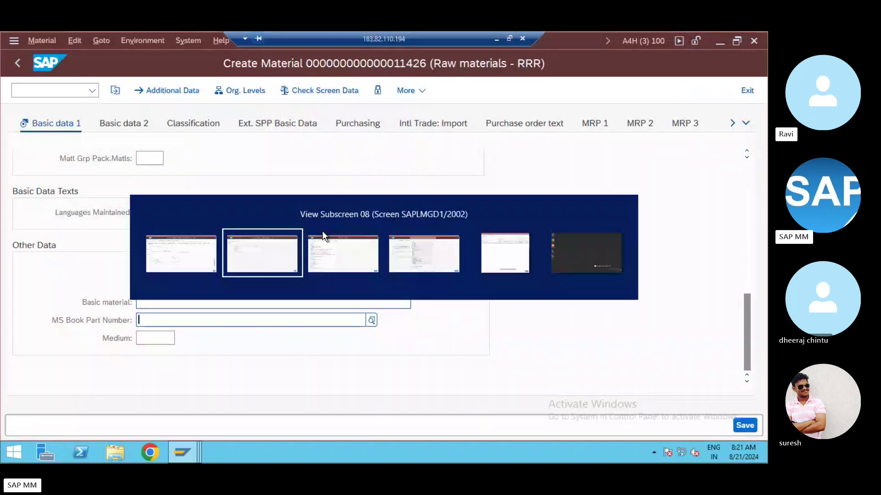
key("alt+Tab")
key("alt+Tab")
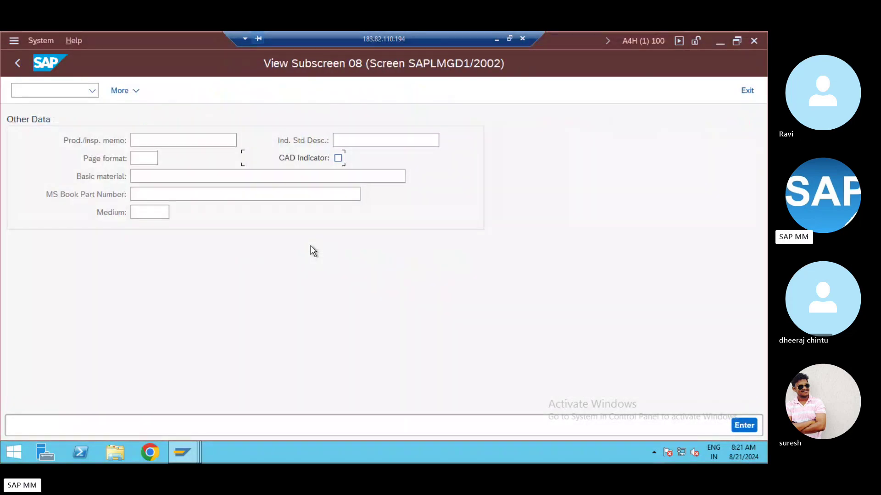
key("alt+Tab")
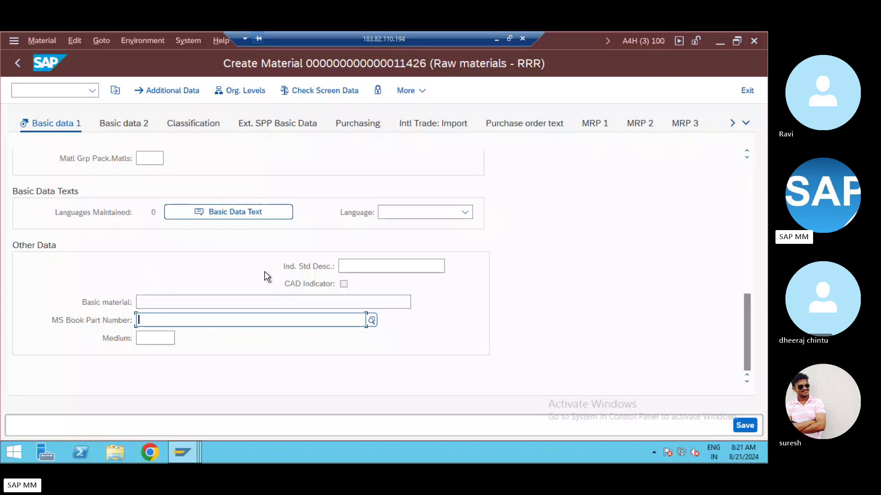
key("alt+Tab")
Set subscreen 8 of data screen 07 to screen 0001, save the change and return to the IMG structure.
left_click(24, 66)
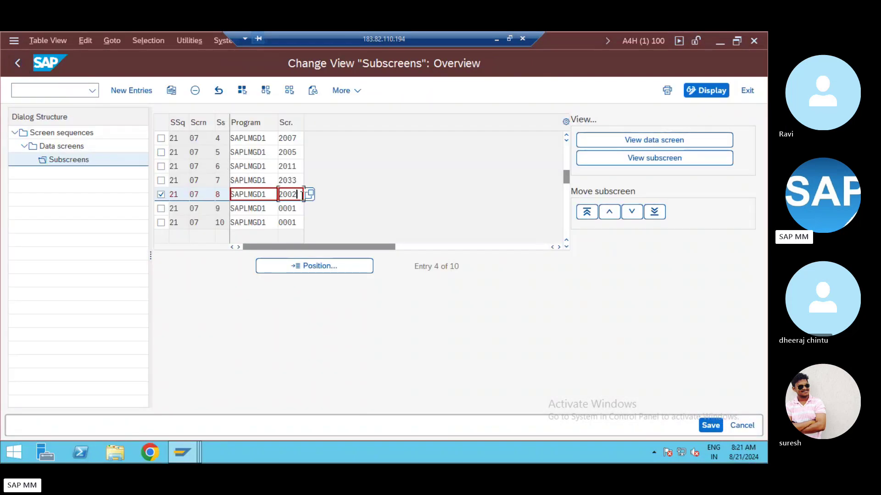
key("BackSpace")
key("BackSpace")
key("BackSpace")
key("BackSpace")
type("000")
key("ctrl+s")
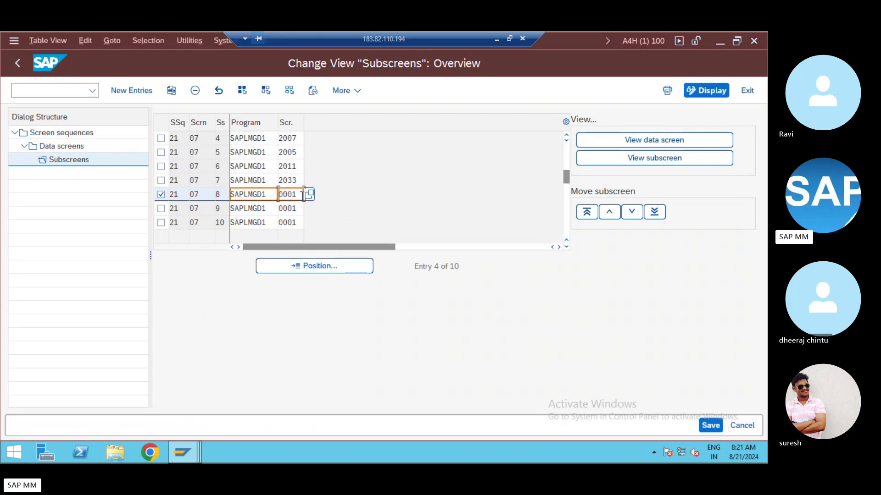
key("Return")
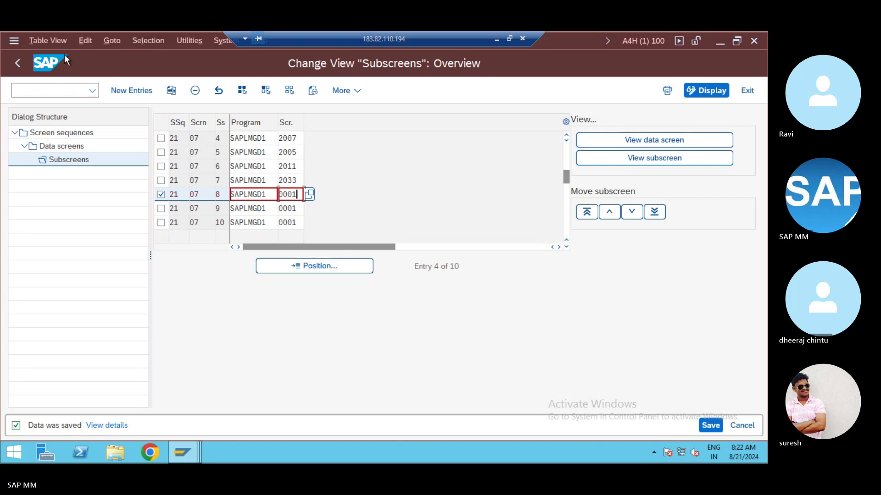
left_click(19, 72)
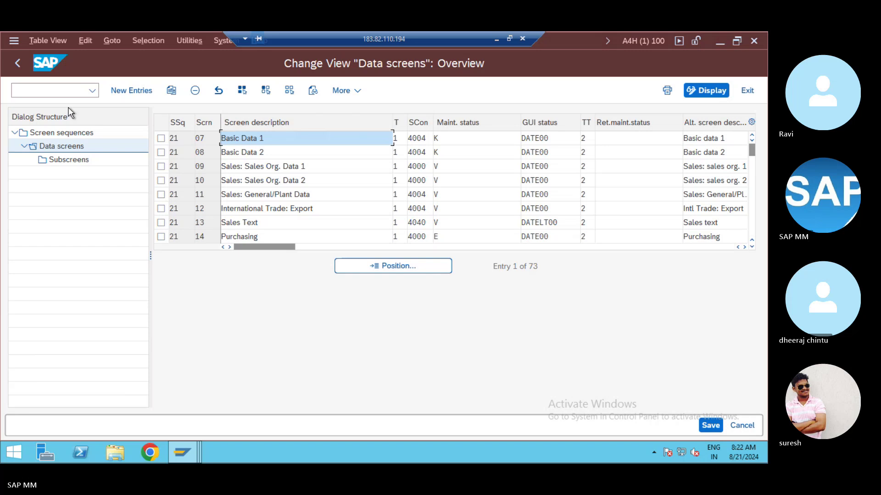
left_click(17, 63)
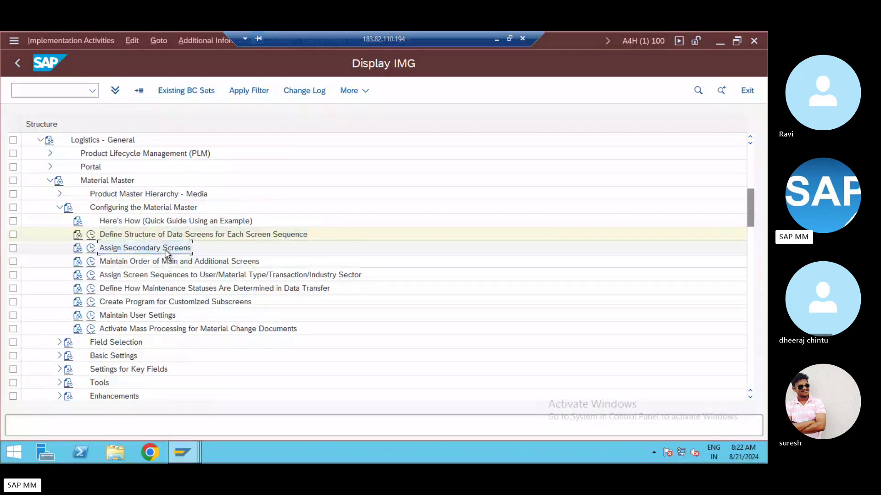
Restart material creation with MM01 in the other session and open the Basic Data 1 view for material type ZRRR.
key("alt+Tab")
key("alt+Tab")
key("alt+Tab")
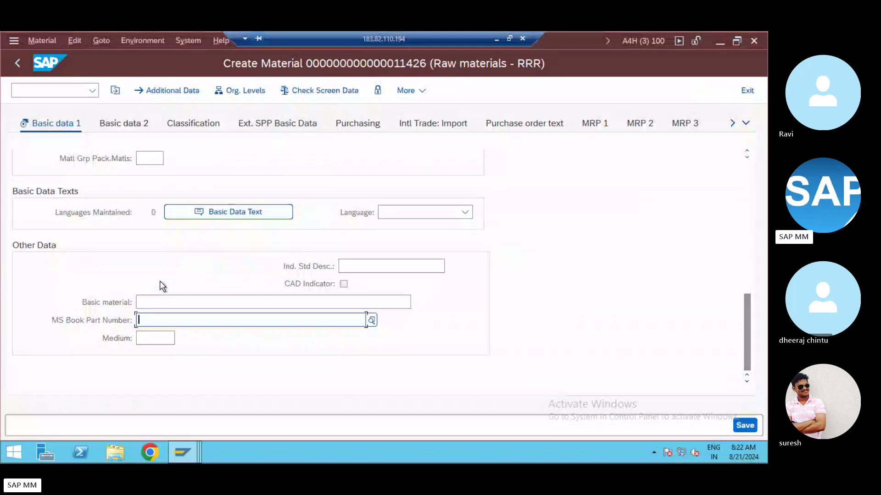
key("ctrl+slash")
type("/nmm")
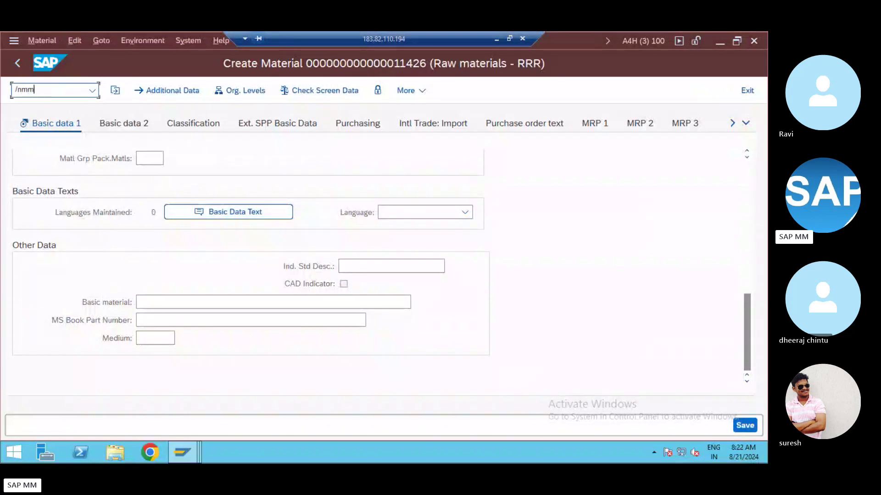
type("01")
key("Return")
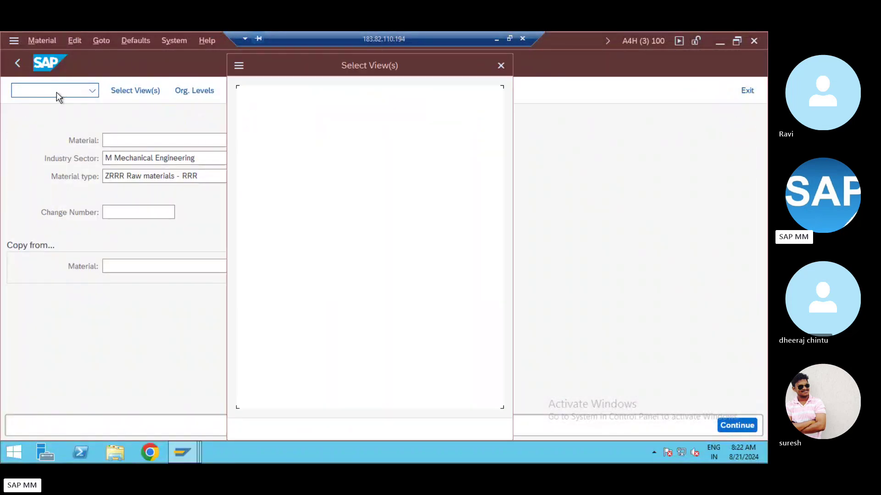
left_click(246, 119)
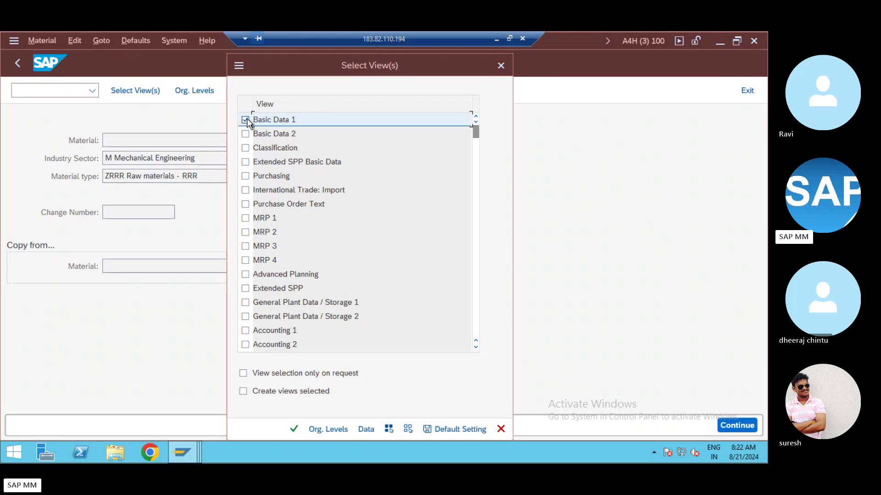
key("Return")
Review the whole Basic Data 1 view for the Other Data section, and leave material creation without saving.
scroll(268, 262, "down", 10)
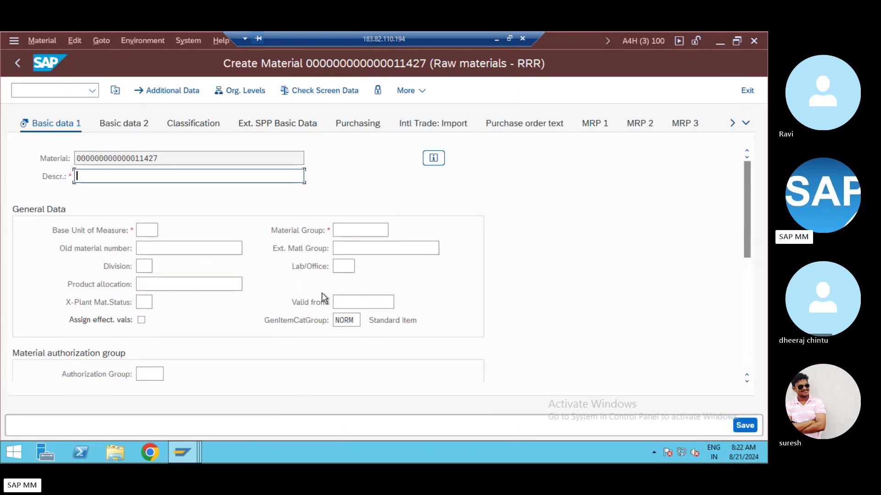
scroll(321, 296, "down", 10)
scroll(321, 280, "up", 5)
scroll(299, 314, "up", 5)
left_click(18, 64)
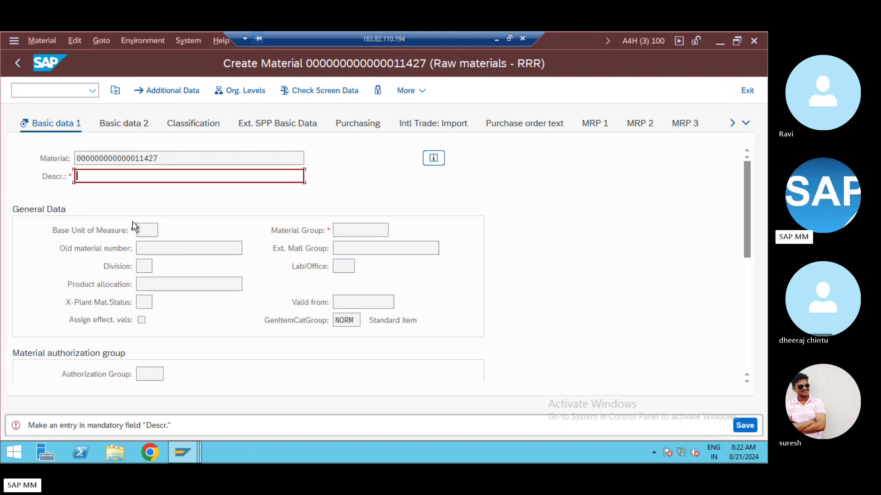
left_click_drag(169, 158, 47, 144)
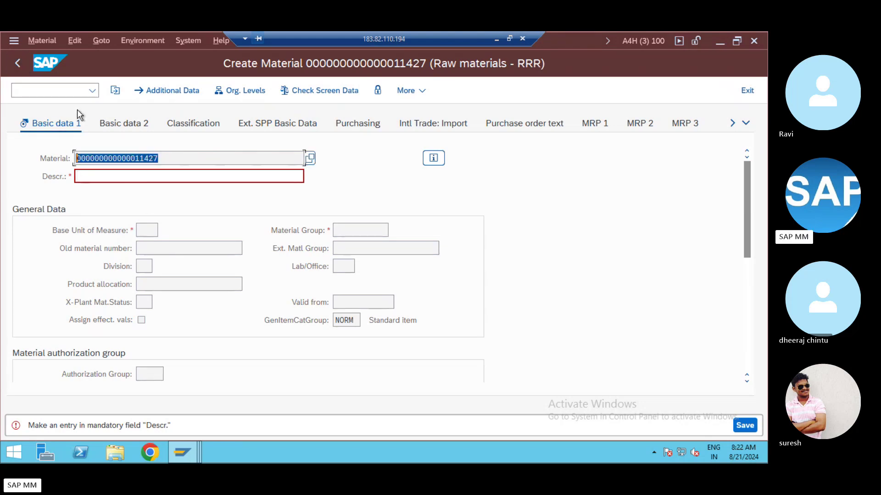
left_click(55, 88)
type("/n")
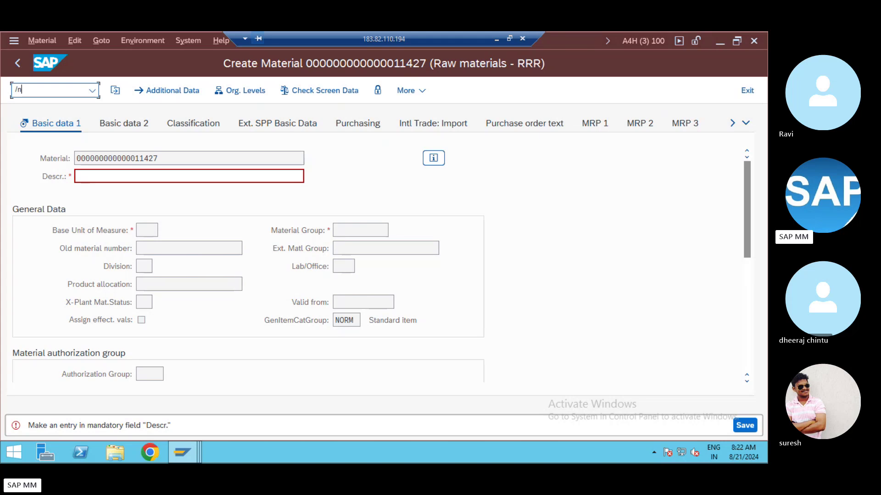
key("Return")
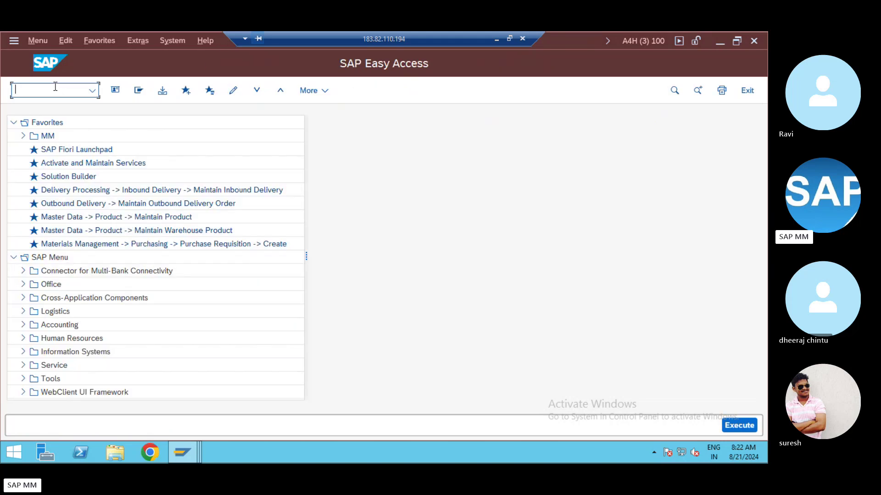
Open the Assign Secondary Screens activity in the IMG session and display the details of screen sequence 21.
key("alt+Tab")
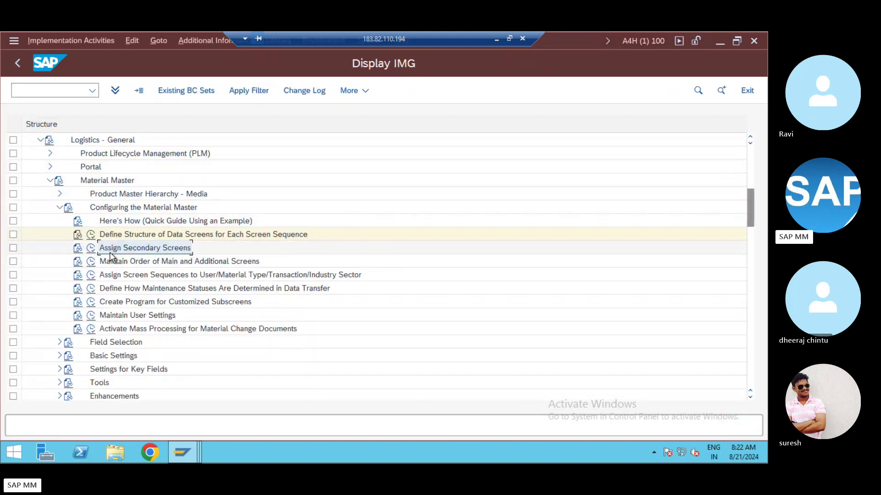
left_click(91, 249)
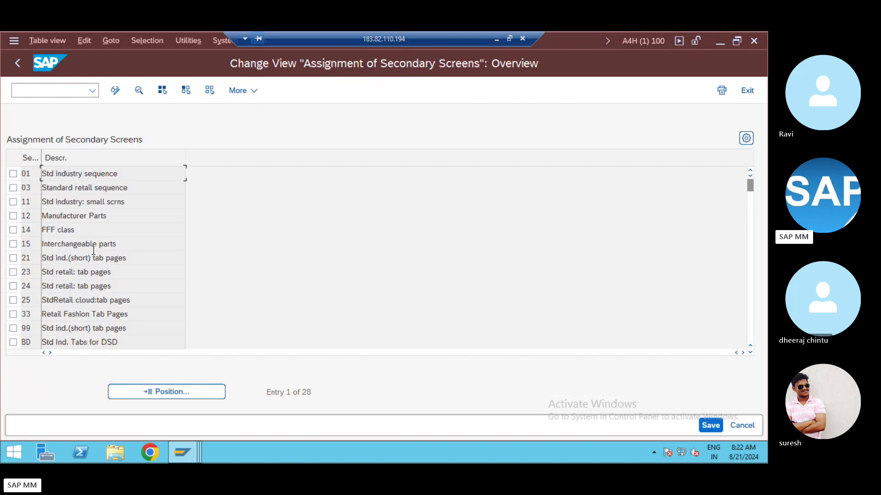
left_click(13, 258)
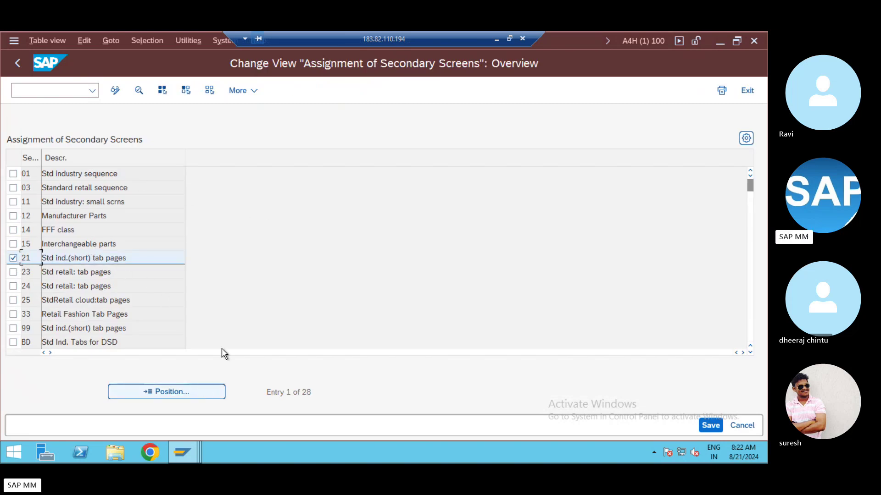
double_click(91, 258)
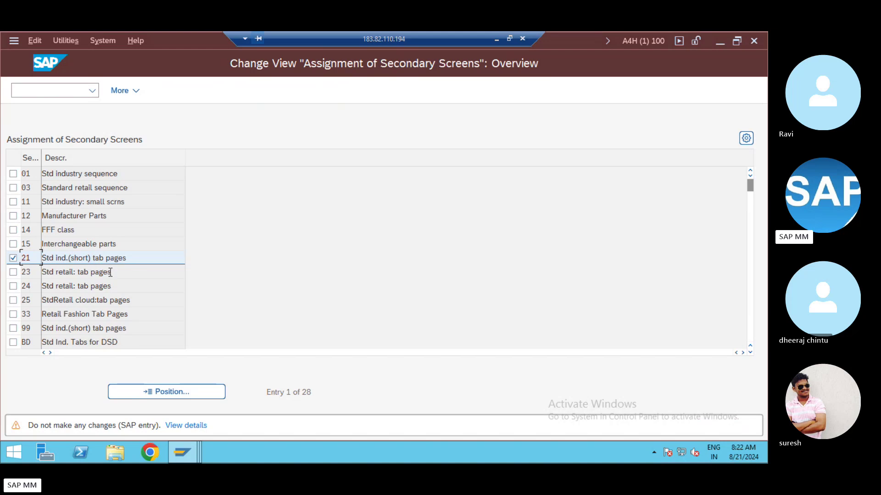
key("Return")
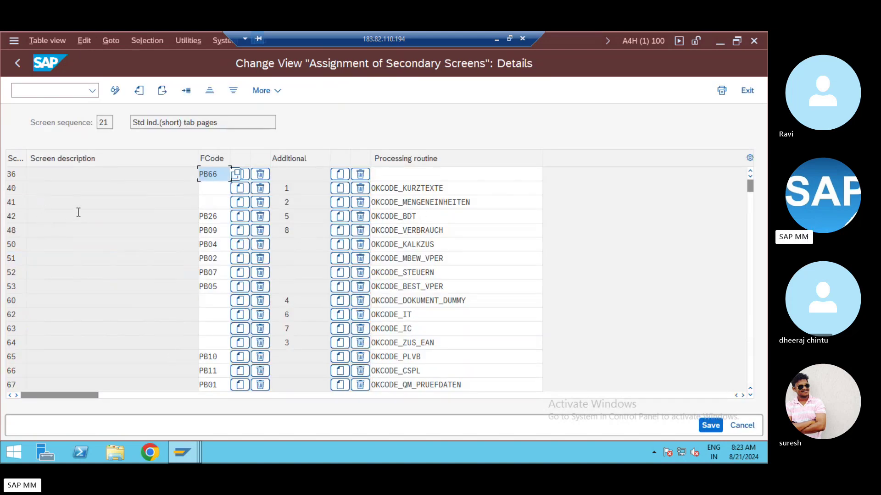
Examine the secondary screens, function codes and processing routines of screen sequence 21, and return to the sequence overview.
scroll(78, 212, "down", 12)
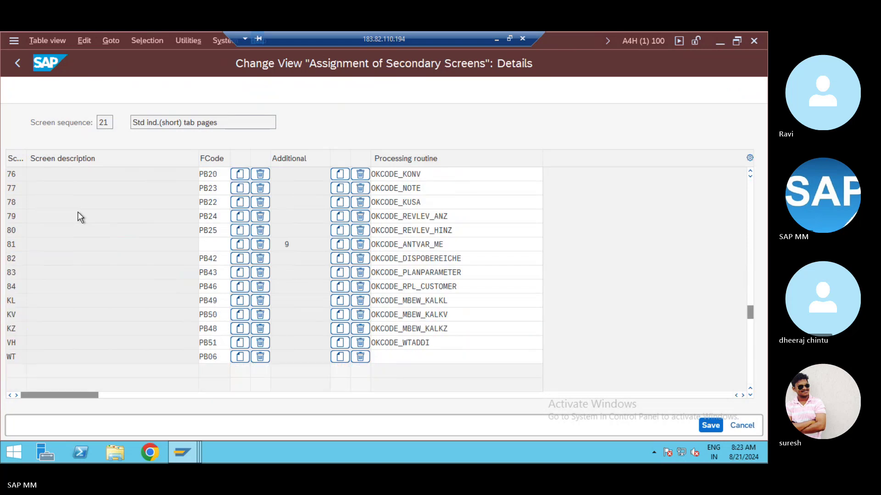
scroll(78, 211, "down", 2)
scroll(79, 213, "up", 10)
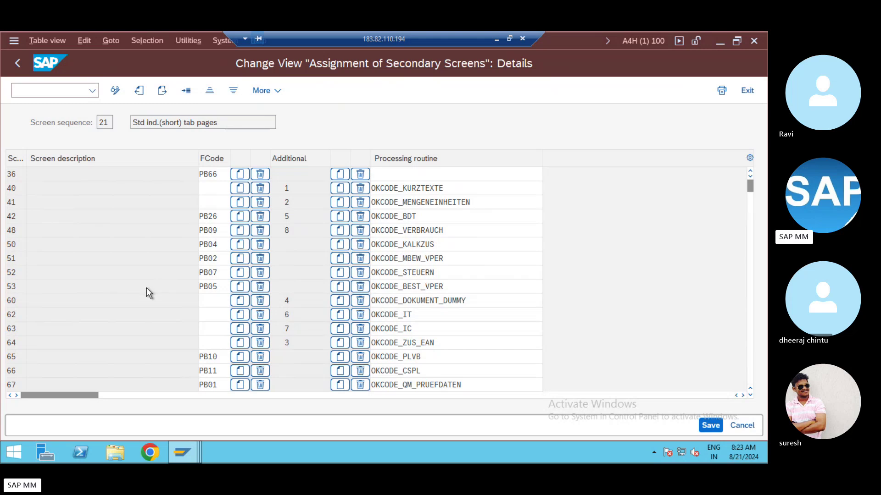
key("F4")
scroll(124, 261, "down", 7)
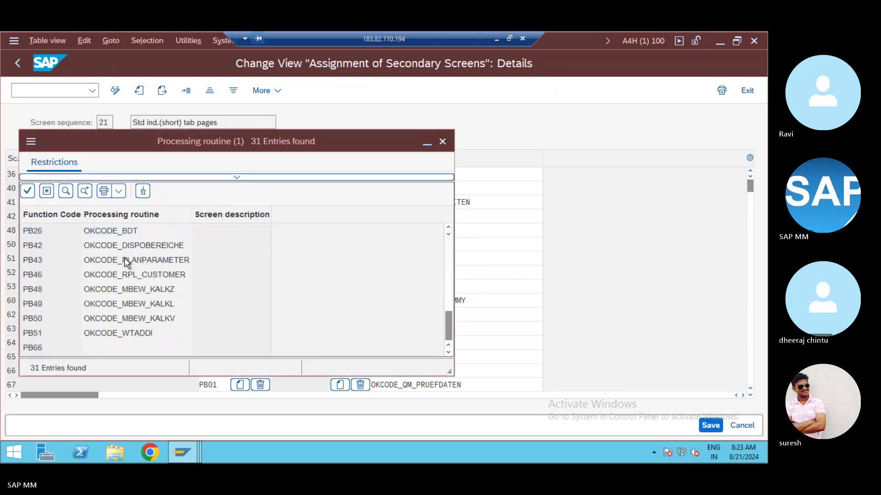
key("Escape")
left_click(17, 63)
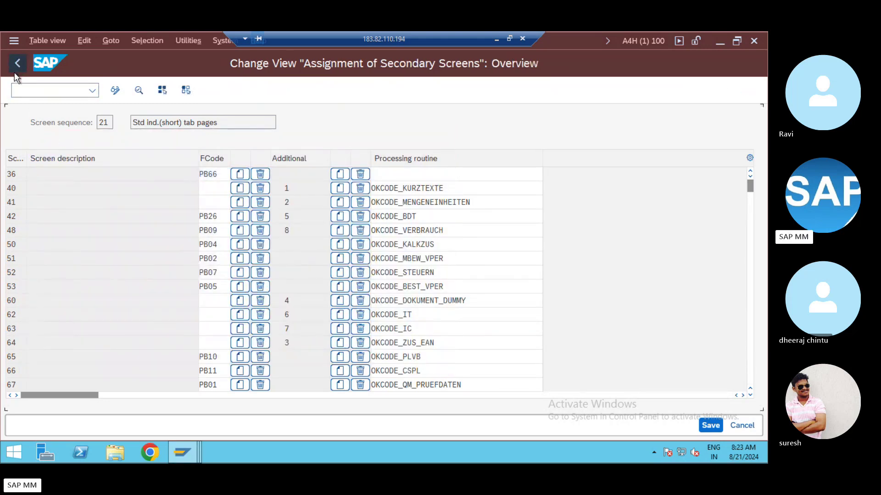
double_click(110, 256)
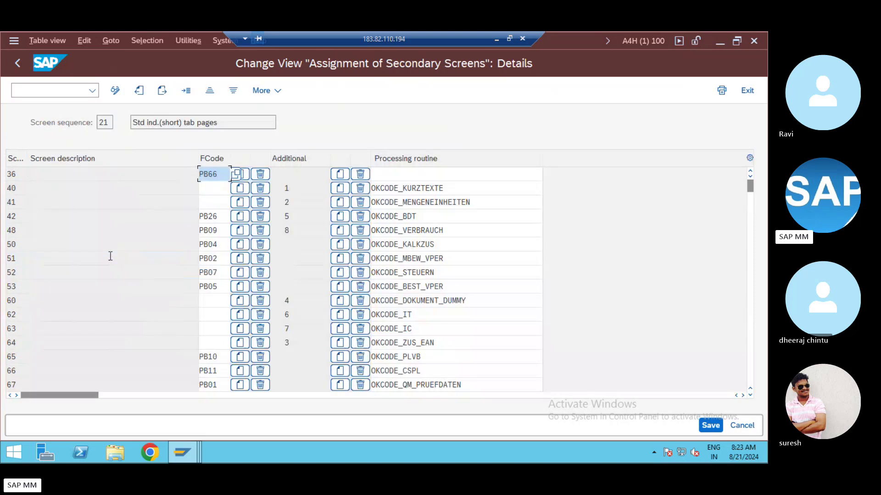
key("F3")
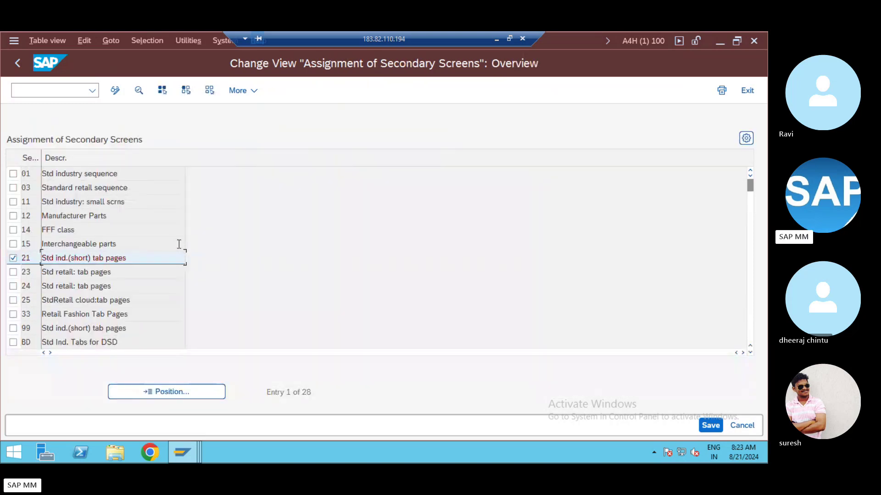
Start transaction MM01 in the other session to reach the initial screen for creating a material.
key("alt+Tab")
type("mm")
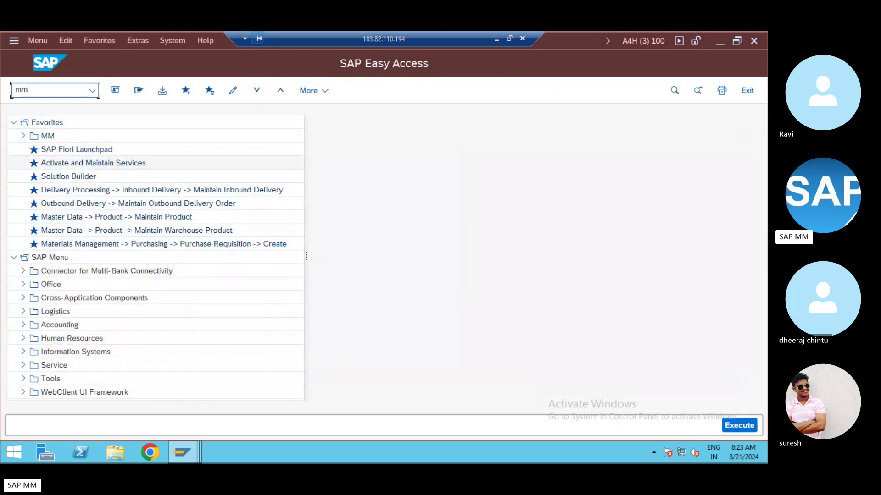
type("01")
key("Return")
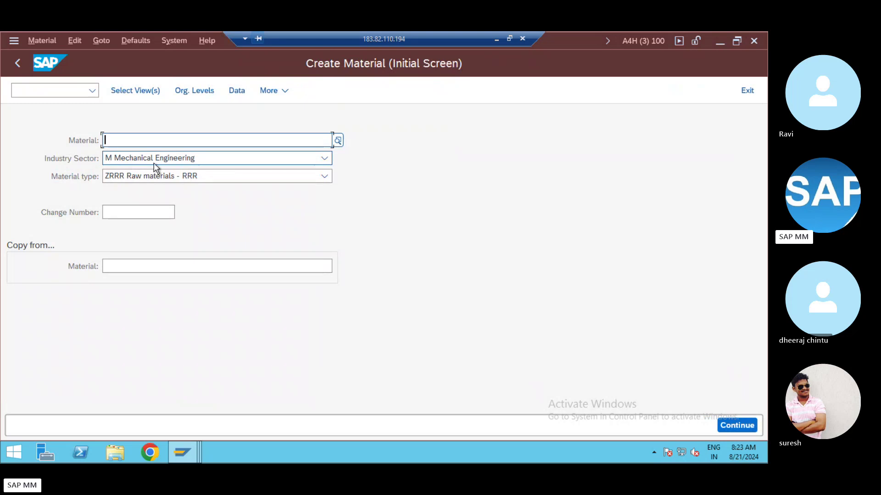
Open the Basic Data 1 view for a new ZRRR raw material in the Mechanical Engineering sector.
key("Return")
left_click(245, 120)
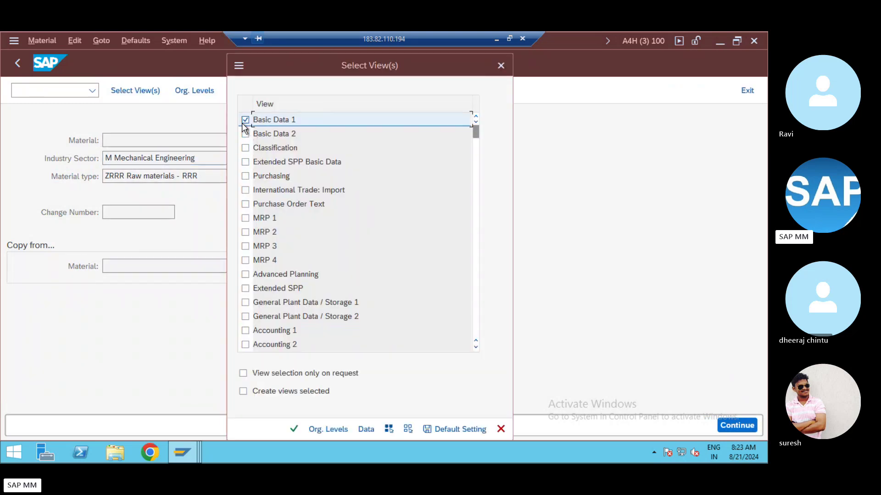
key("Return")
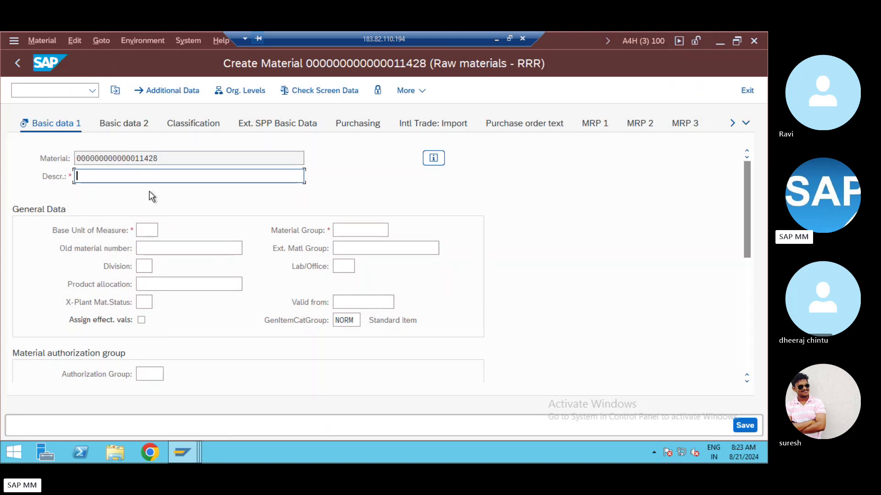
Enter description "material", base unit of measure ea and material group 00106, and open the material's additional data.
left_click(161, 92)
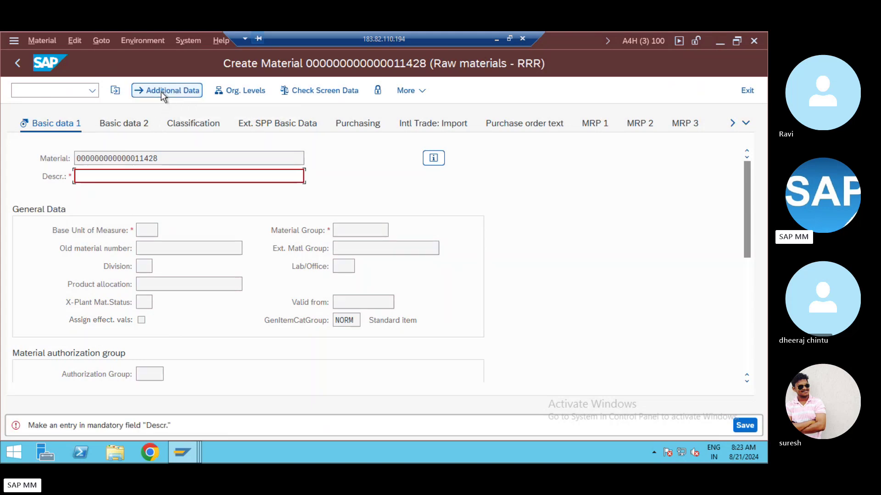
type("m")
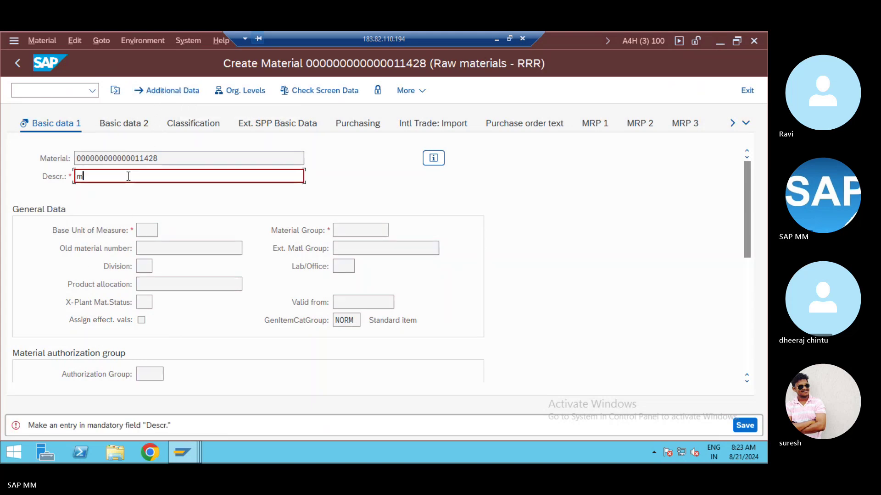
type("aterial")
key("Return")
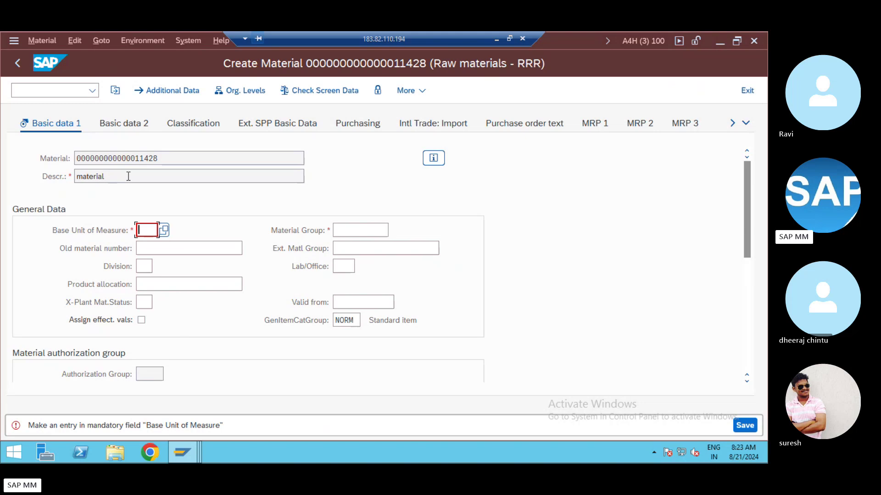
type("ea")
key("Return")
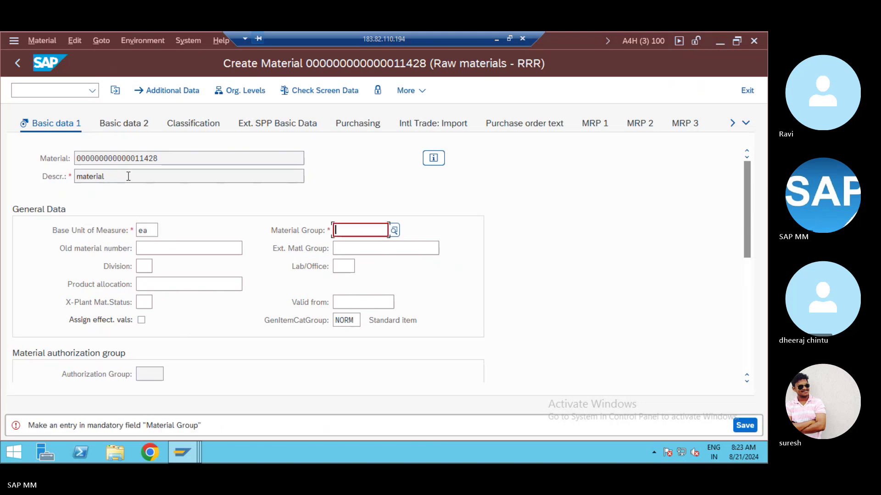
type("00106")
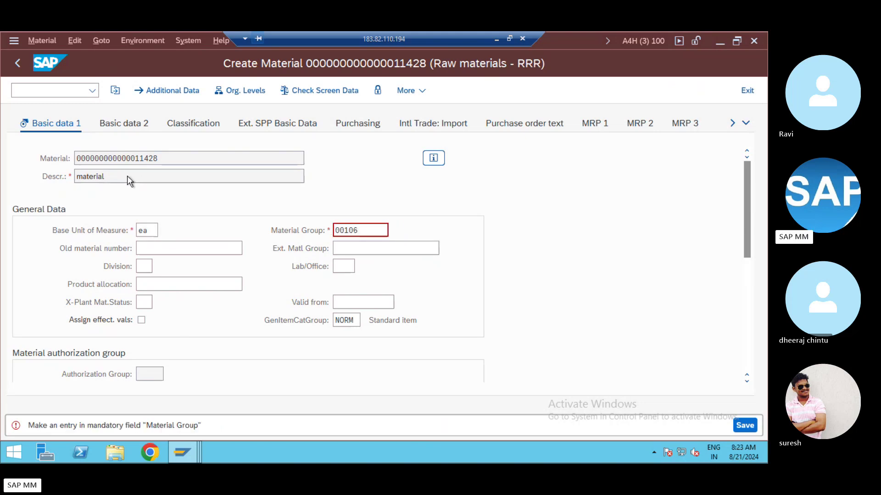
double_click(127, 175)
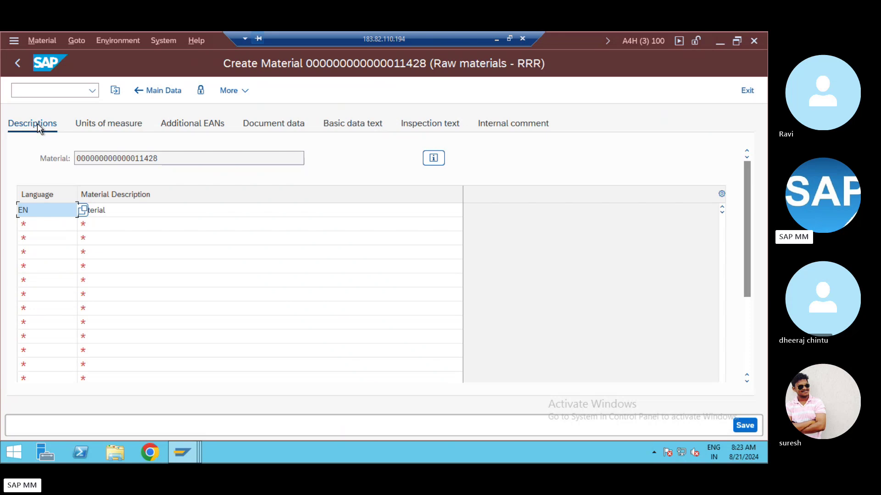
Review the additional data screens, including units of measure, additional EANs, document data and basic data text, and return to the main data.
left_click(138, 126)
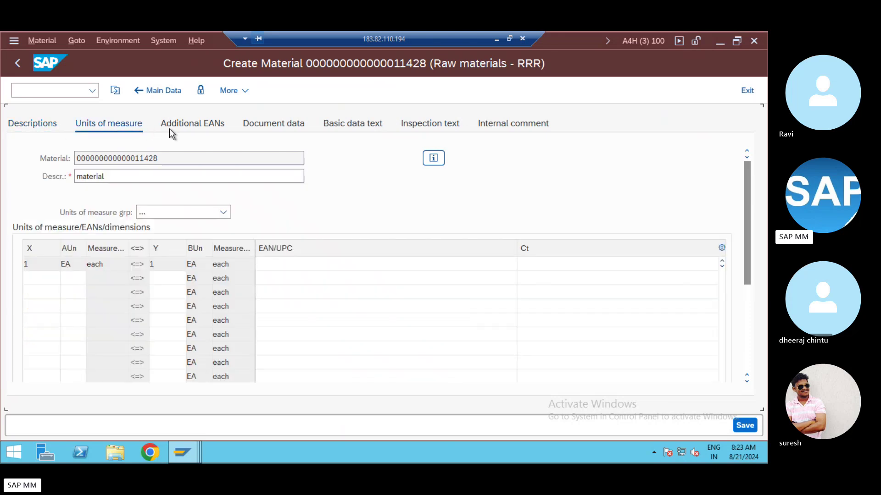
left_click(276, 125)
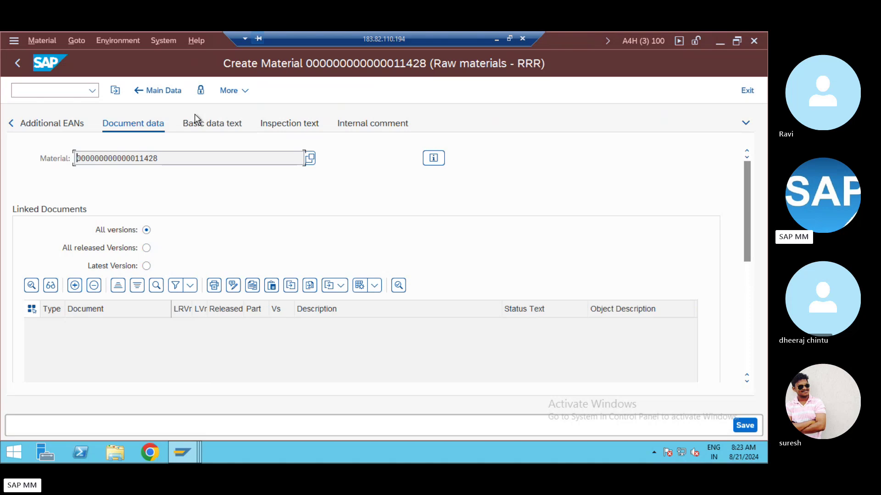
left_click(159, 91)
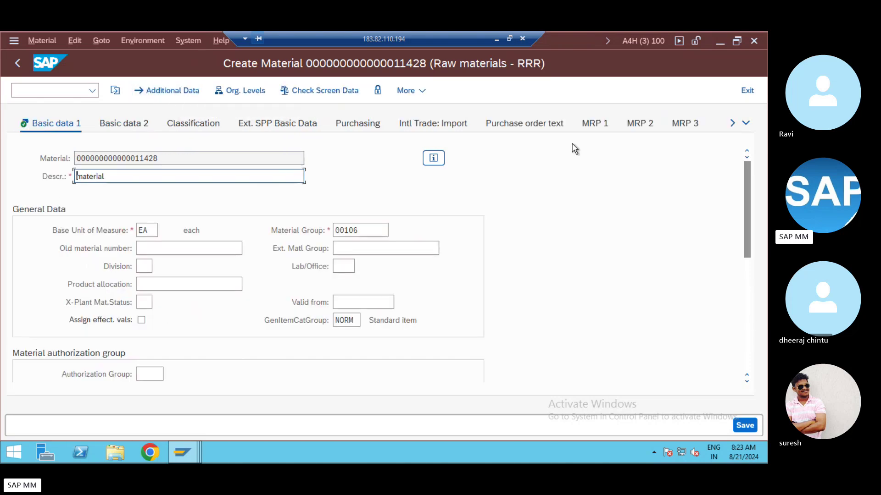
left_click(173, 89)
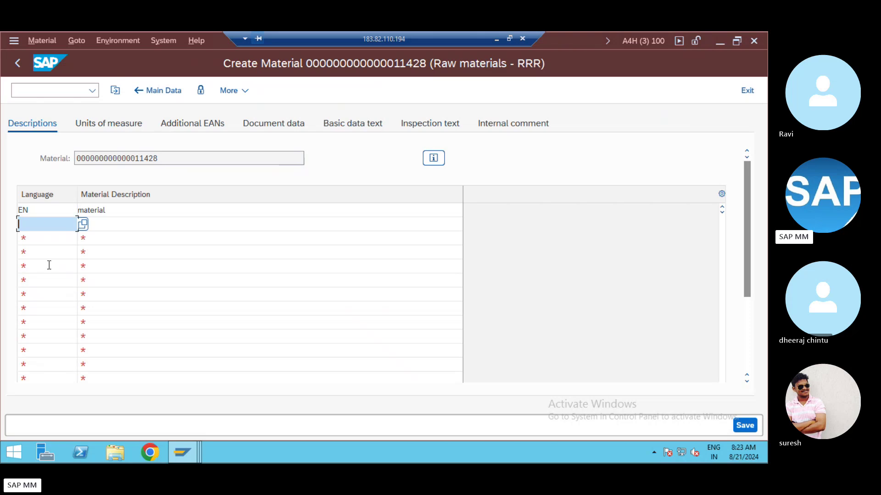
left_click(117, 124)
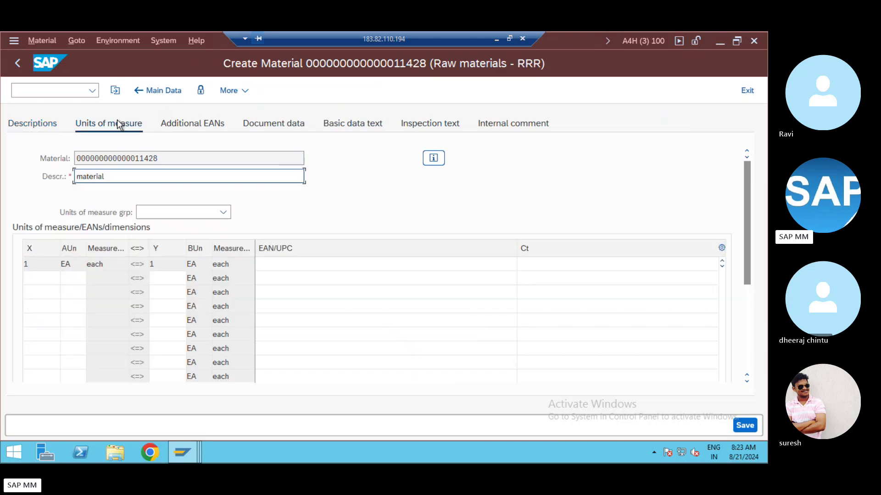
left_click(204, 129)
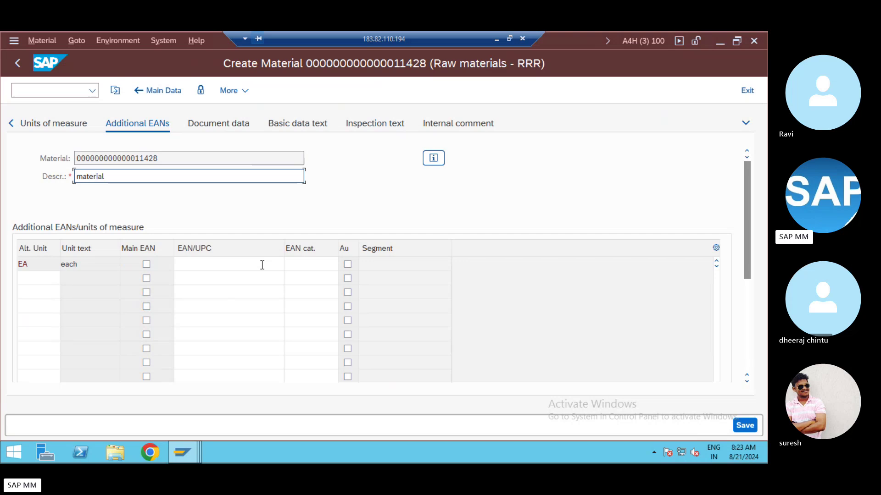
left_click(298, 129)
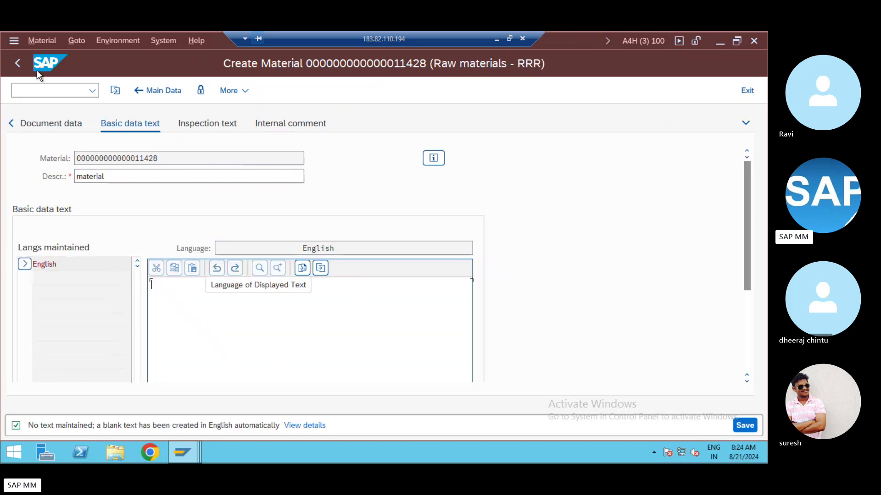
left_click(152, 91)
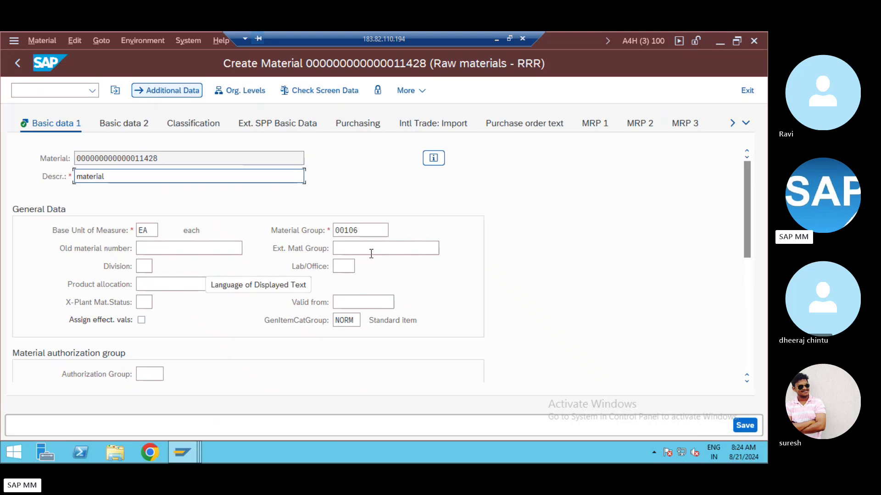
Switch to the IMG session and leave the secondary screens assignment without saving changes.
key("alt+Tab")
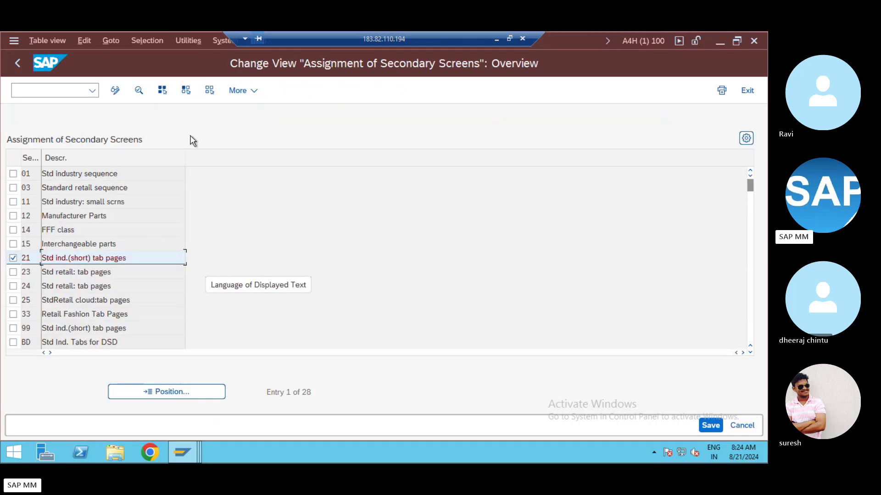
left_click(25, 61)
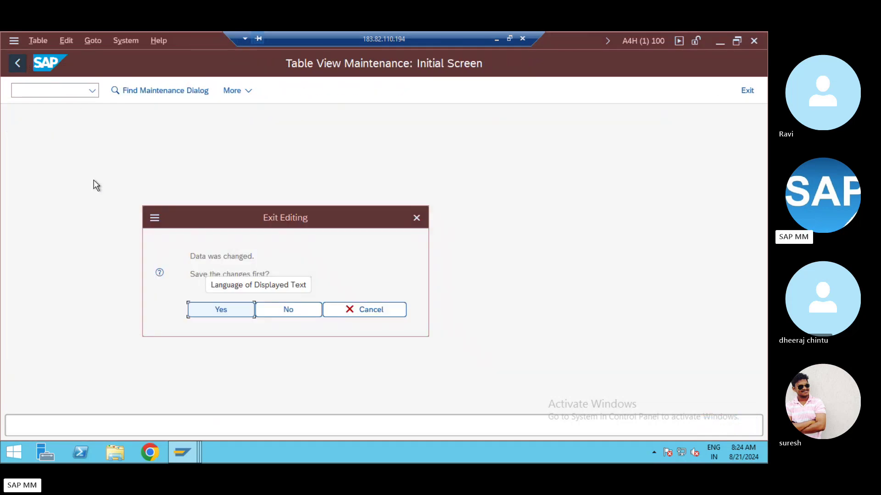
left_click(276, 313)
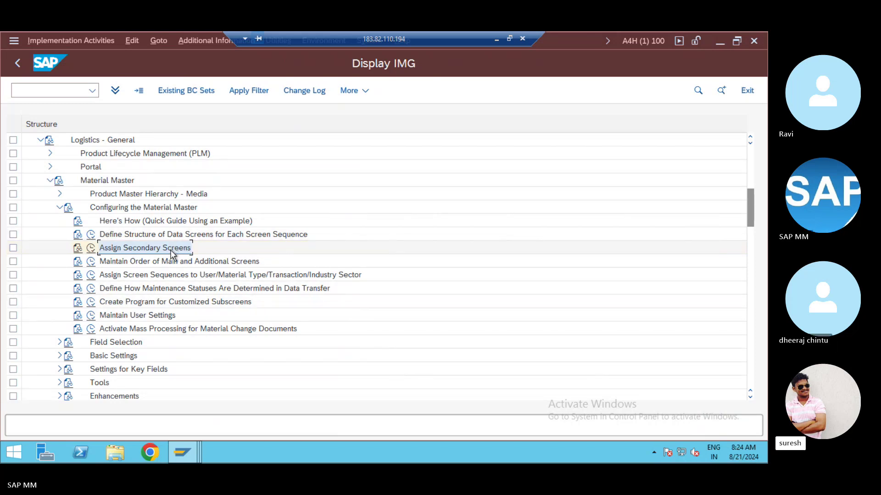
Open the Maintain Order of Main and Additional Screens activity and display the details of screen sequence 21.
left_click(139, 263)
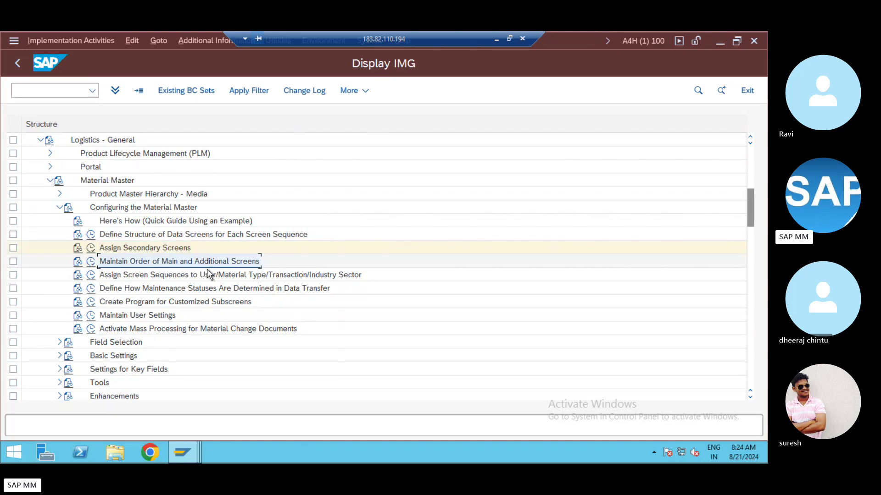
left_click(92, 265)
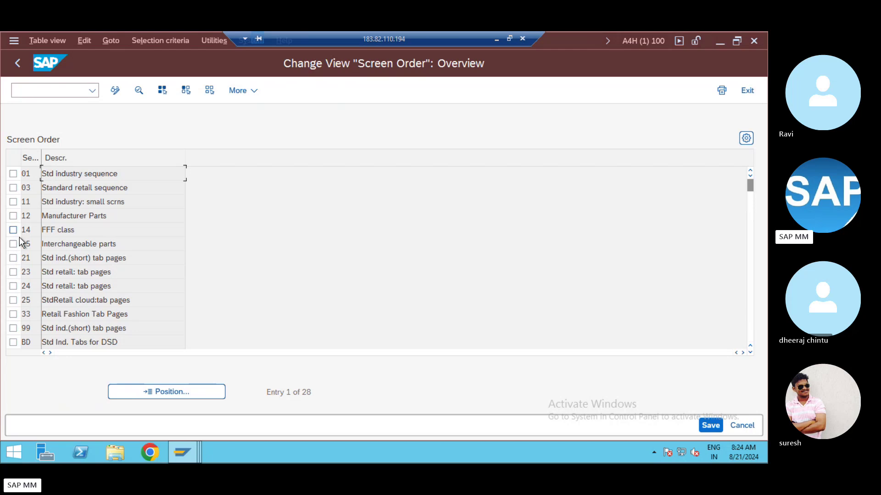
left_click(12, 258)
double_click(102, 259)
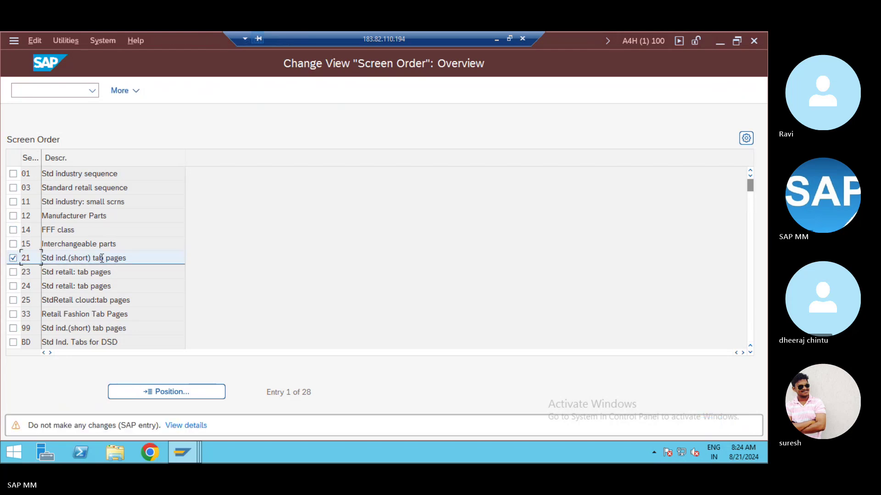
key("Return")
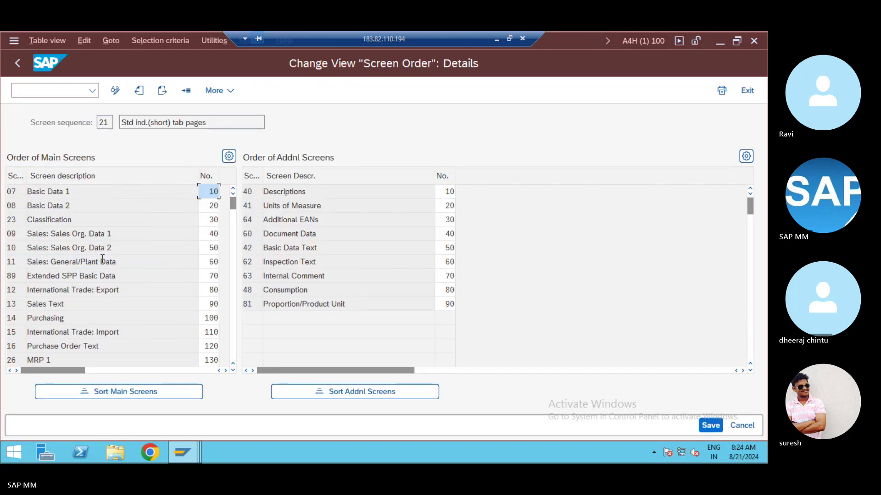
Examine the order of the Basic Data 1, Basic Data 2 and Classification main screens.
left_click(71, 189)
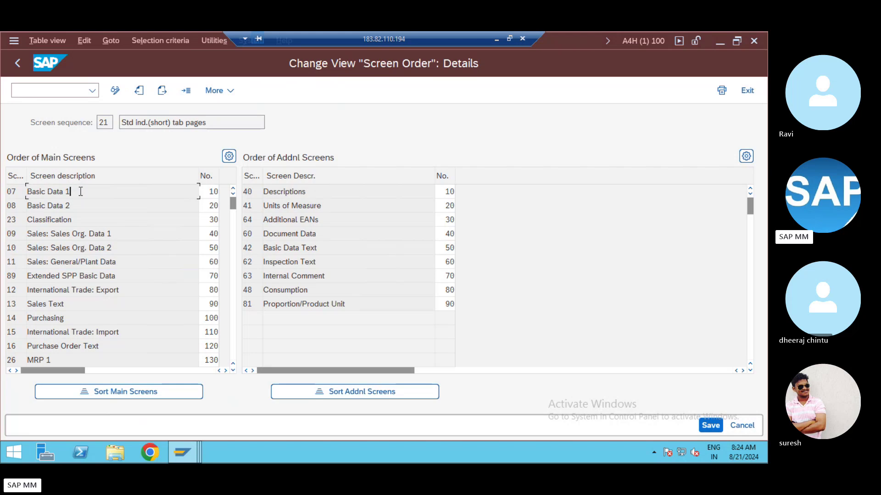
left_click_drag(80, 192, 22, 189)
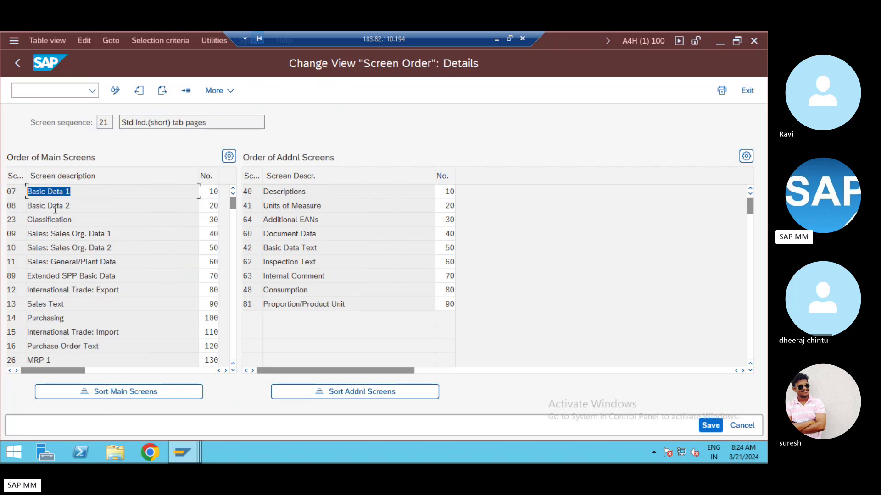
left_click(87, 209)
left_click_drag(80, 202, 20, 206)
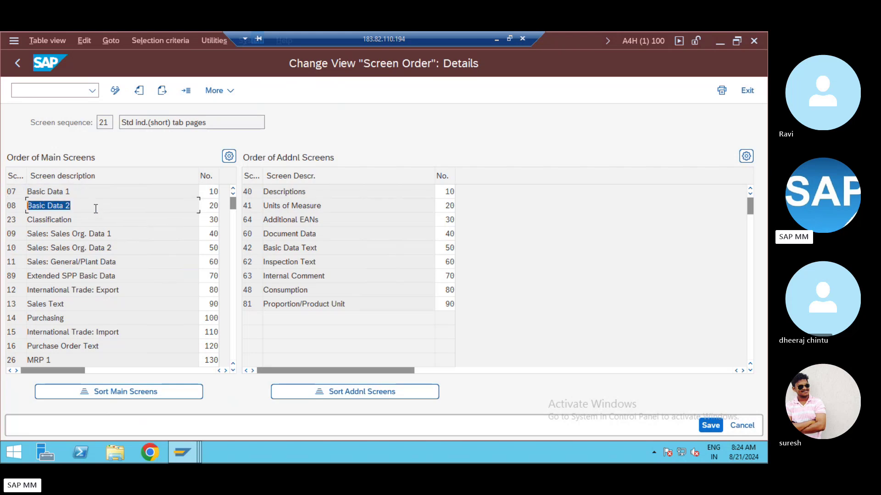
left_click_drag(78, 221, 23, 221)
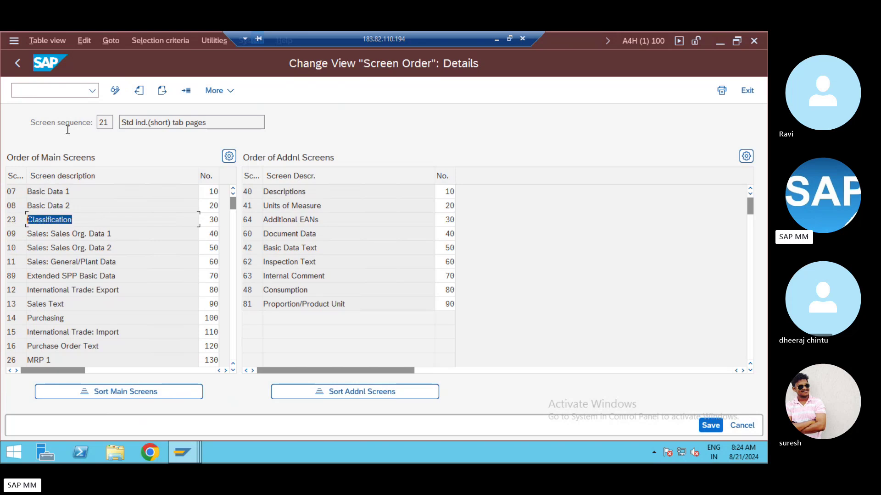
Start transaction MM01 in a new session and display the view selection for a ZRRR material.
left_click(57, 91)
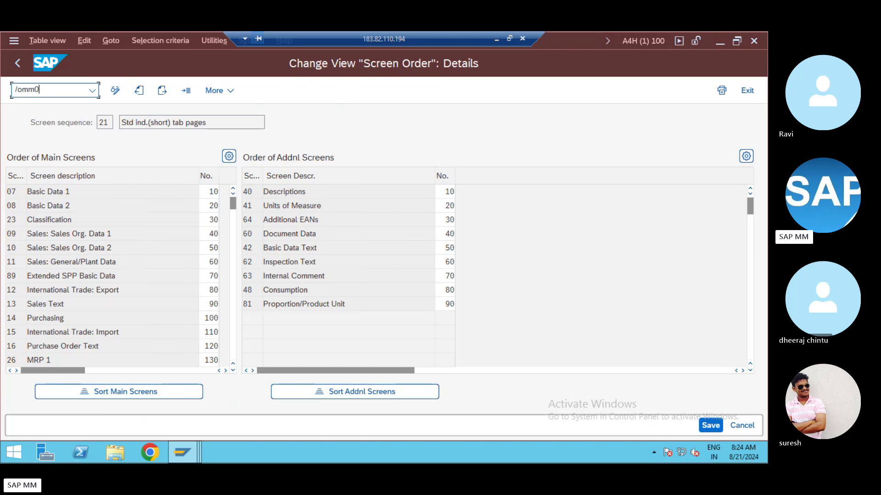
type("/omm0")
key("Return")
key("Return")
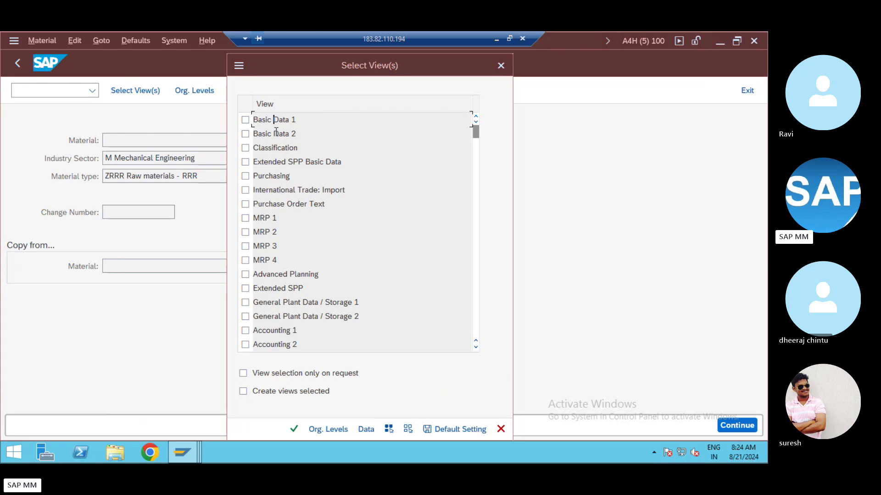
Compare the main screen order numbers of sequence 21 with the order of views offered when creating the material.
key("alt+Tab")
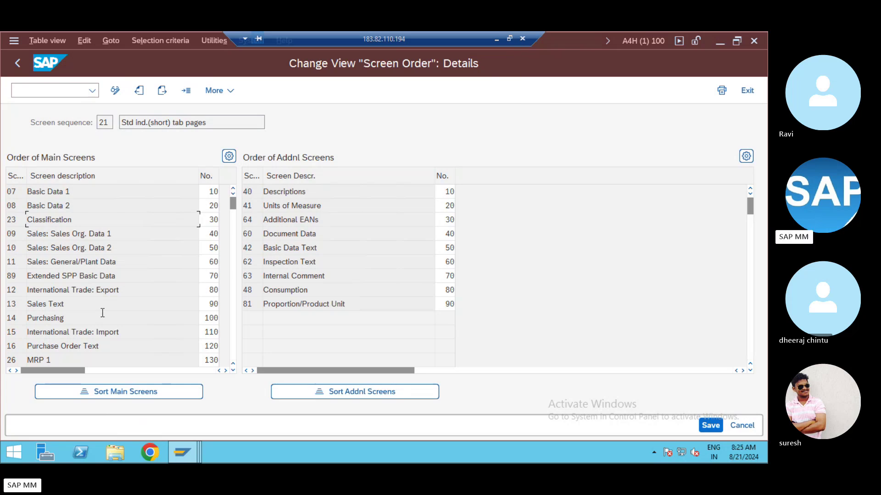
key("alt+Tab")
key("alt+Tab")
double_click(205, 191)
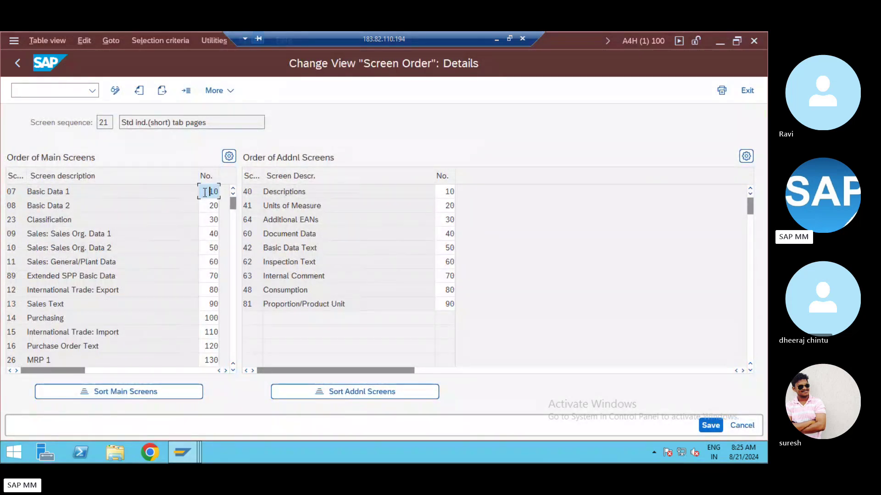
double_click(208, 205)
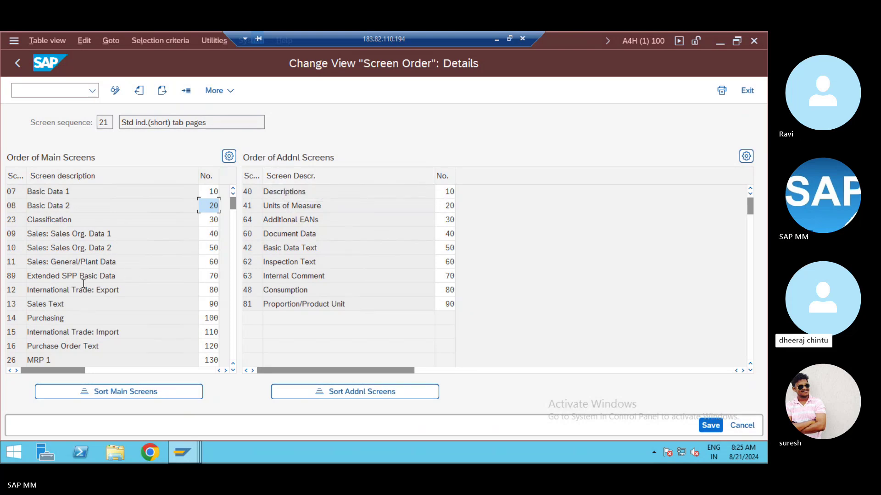
key("alt+Tab")
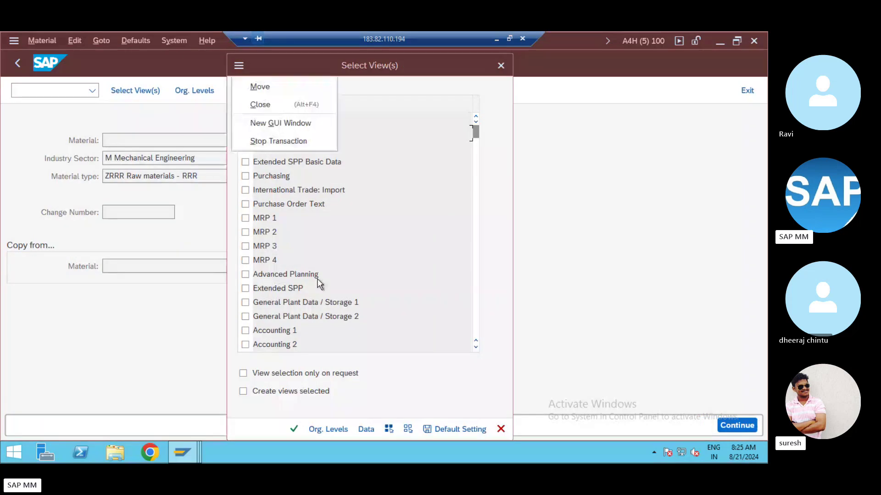
key("alt+Tab")
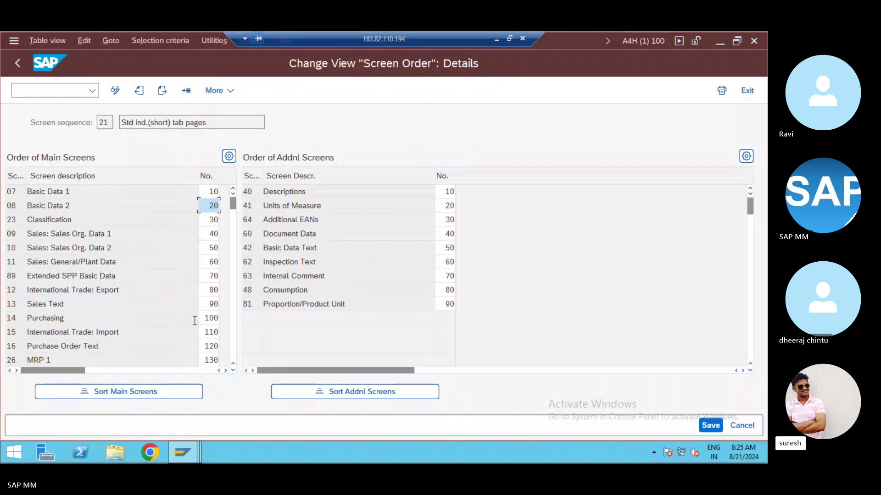
key("alt+Tab")
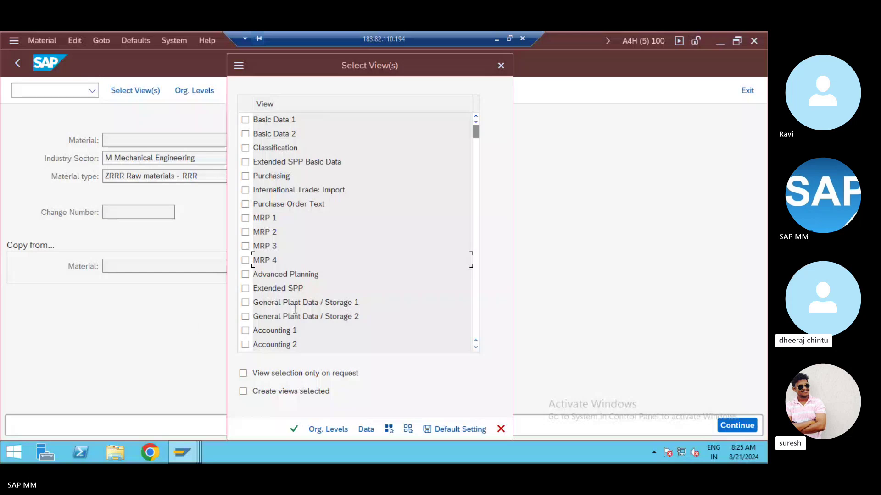
In the main screen order of sequence 21, set the Classification number to 100 and the Purchasing number to 30.
scroll(344, 296, "down", 5)
scroll(342, 301, "up", 5)
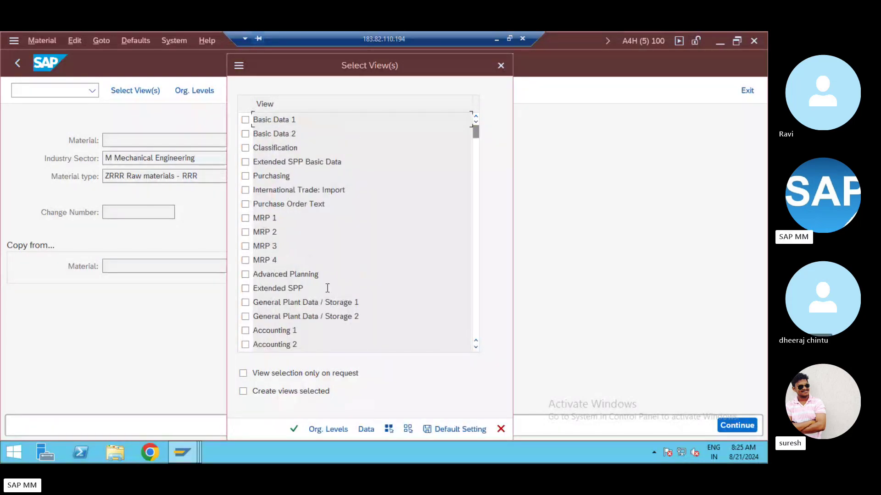
key("alt+Tab")
double_click(202, 219)
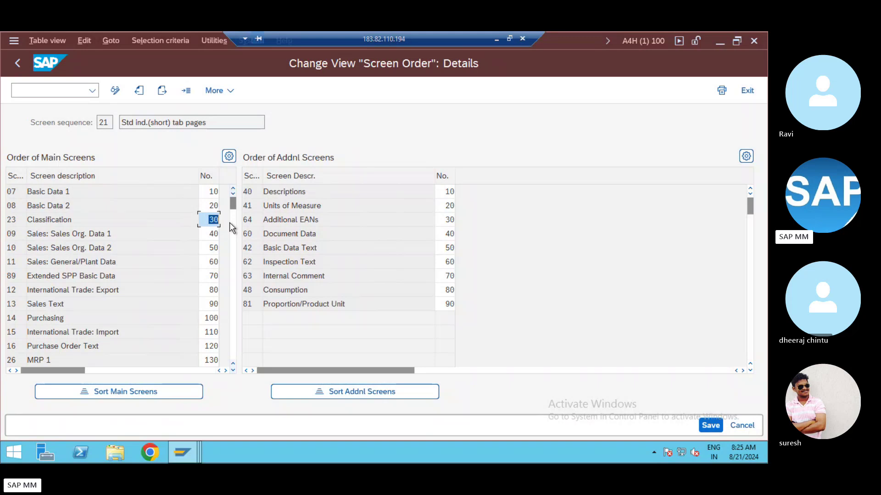
type("100")
double_click(206, 318)
type("30")
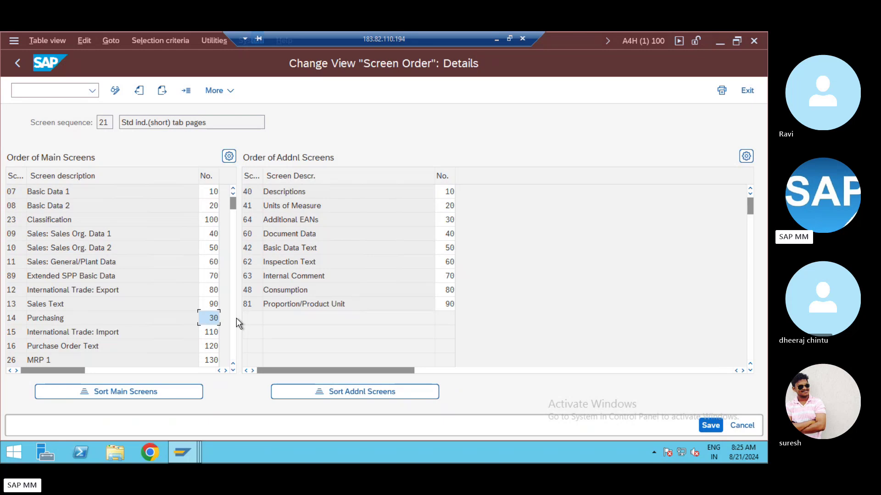
key("Return")
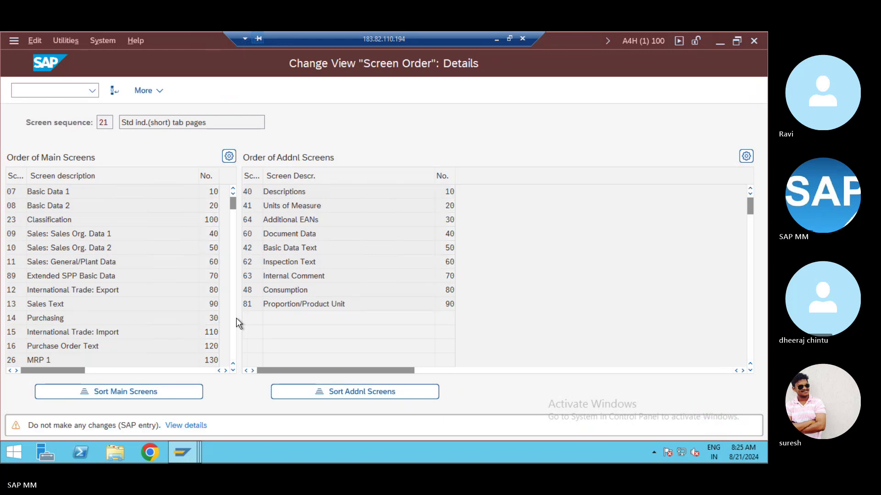
key("Return")
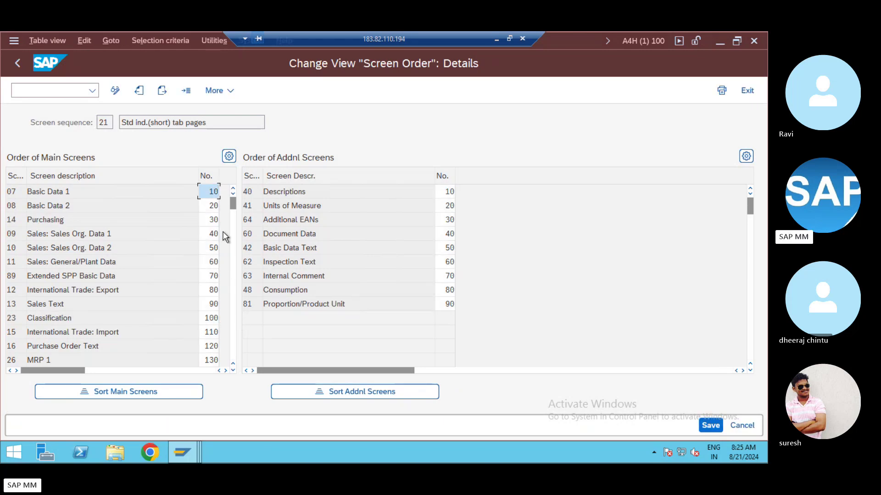
Check the rearranged Purchasing and Classification rows and save the screen order of sequence 21.
left_click(211, 220)
left_click(73, 221)
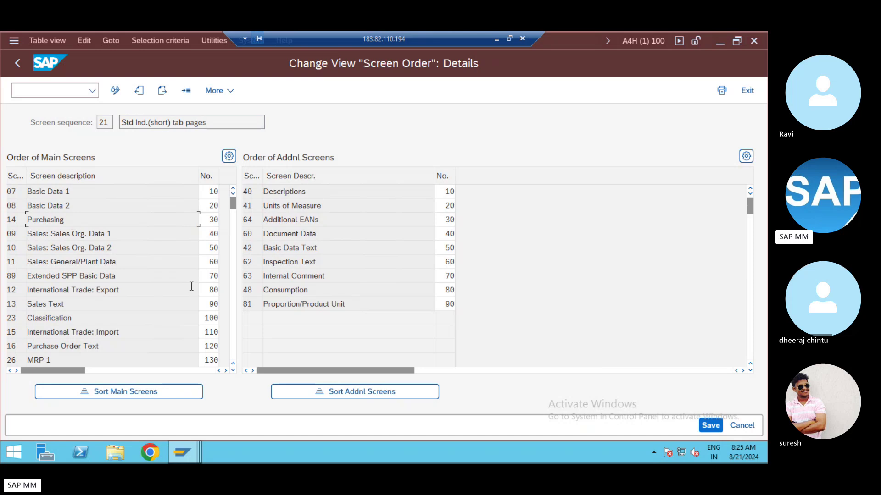
left_click(112, 321)
key("ctrl+s")
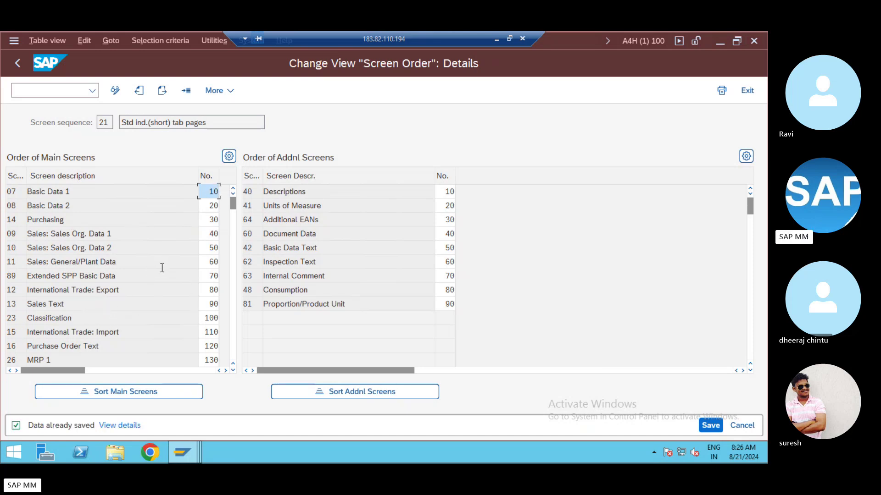
Restart transaction MM01 for a ZRRR material and check the positions of Purchasing and Classification in the view selection.
key("alt+Tab")
key("Escape")
left_click(58, 91)
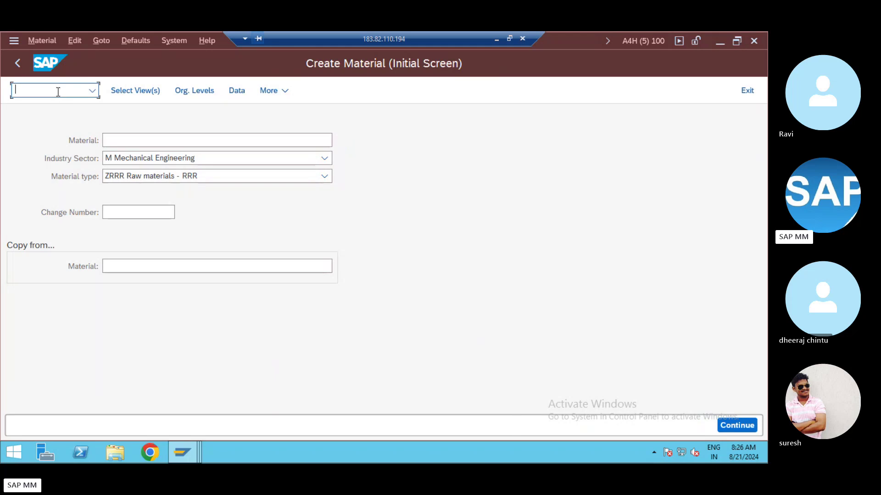
type("/nmm01")
key("Return")
key("Return")
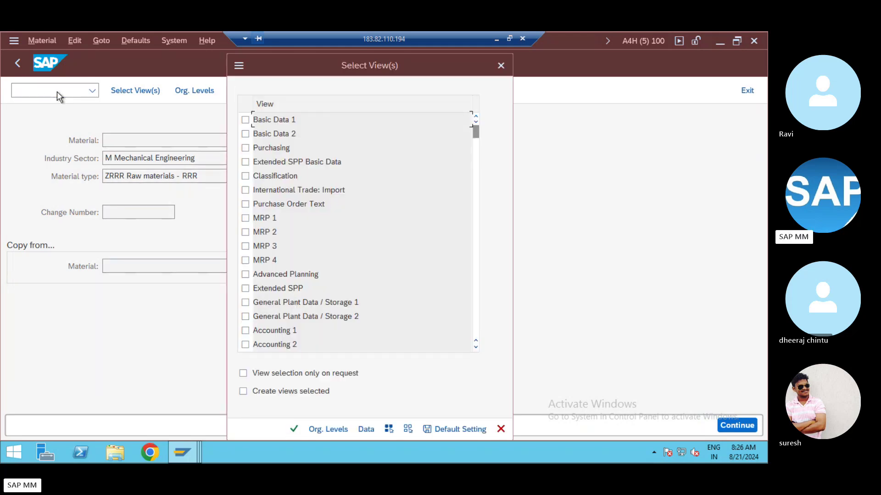
double_click(289, 147)
left_click(238, 178)
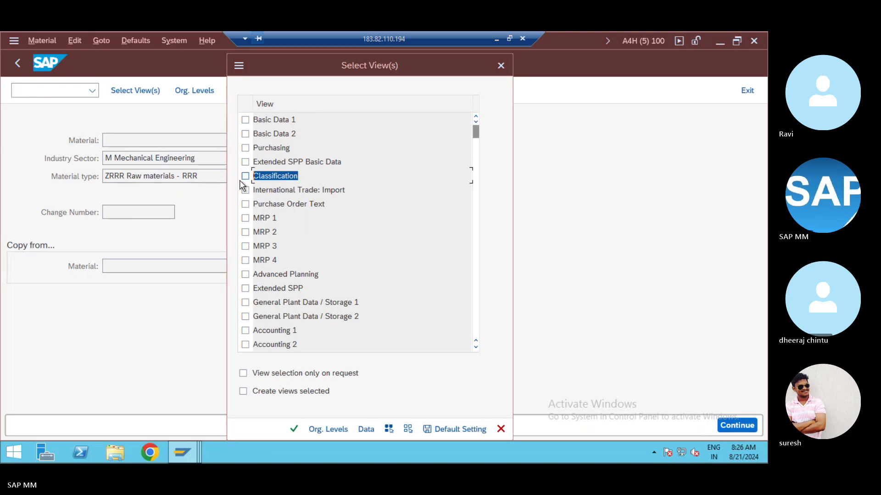
left_click_drag(298, 149, 219, 158)
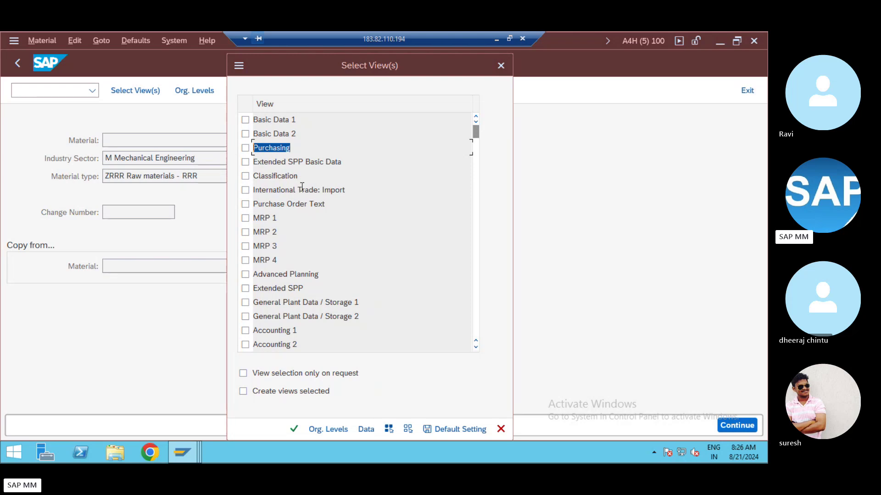
left_click_drag(310, 177, 253, 189)
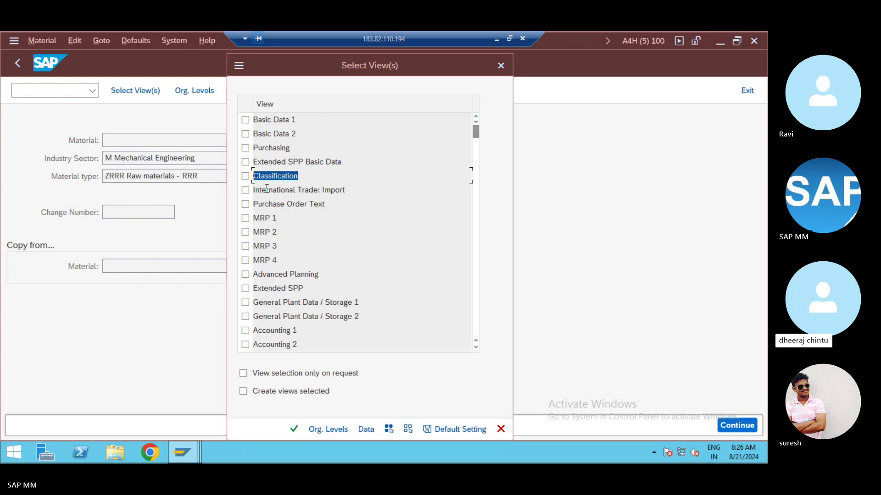
Restore the original main screen order of sequence 21 by setting Purchasing to 100 and Classification to 30.
key("alt+Tab")
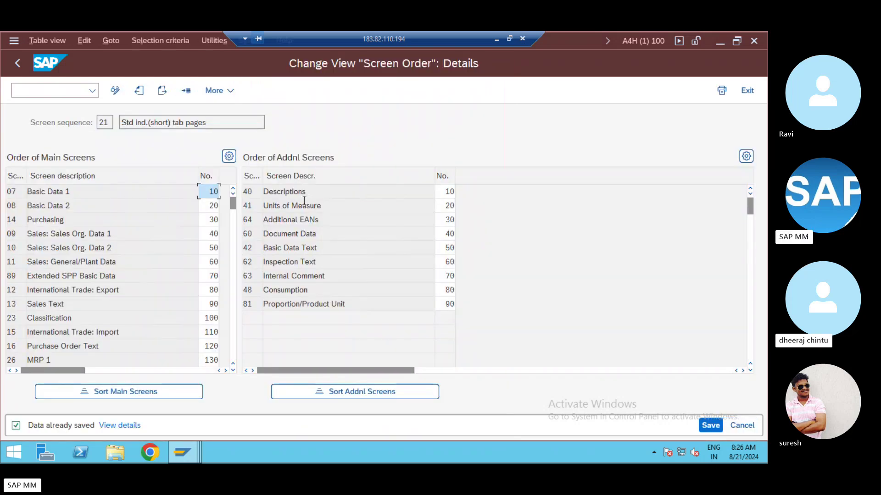
left_click(204, 223)
left_click_drag(203, 223, 231, 227)
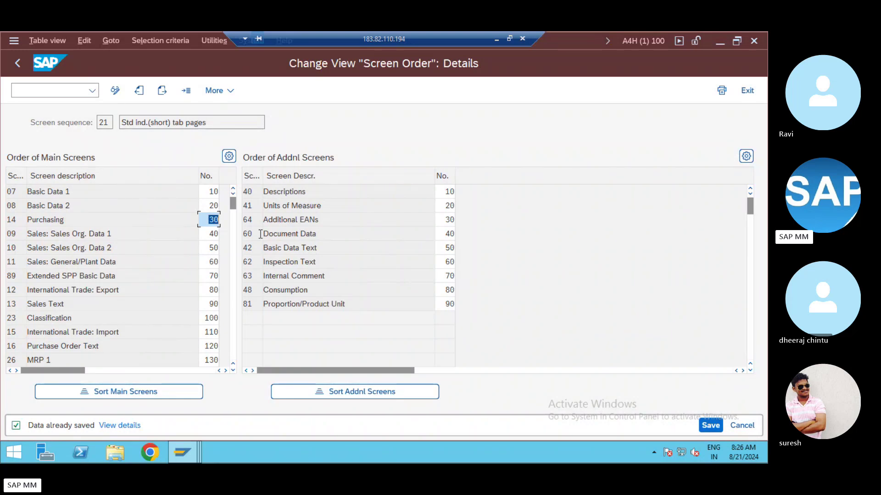
type("100")
double_click(207, 318)
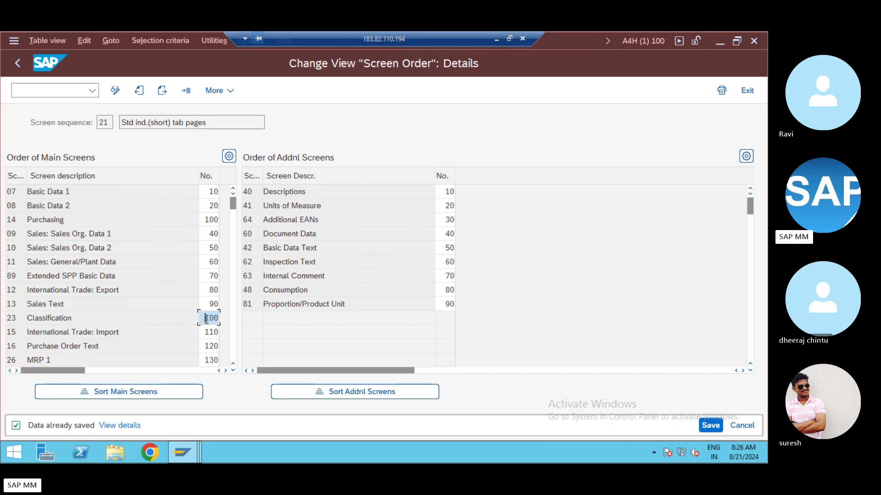
type("30")
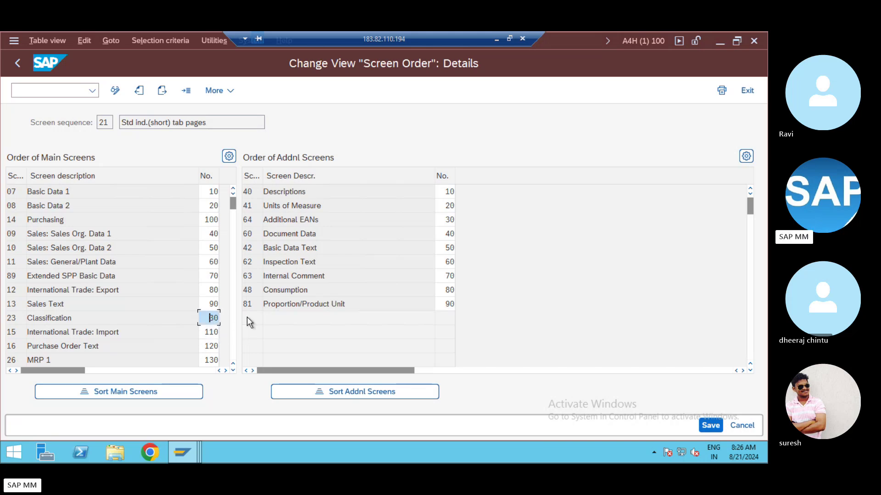
key("Return")
key("Return")
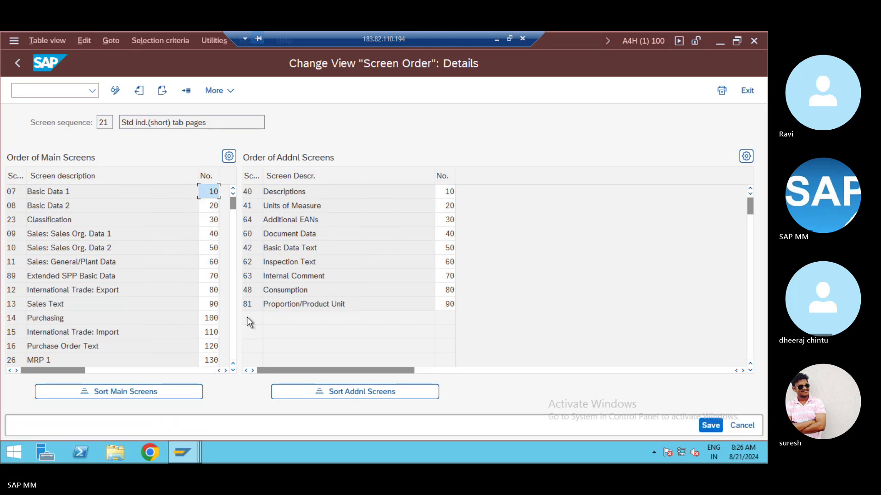
Reload MM01 for the ZRRR material, verify the restored order of Classification and Purchasing views, and close the view selection.
key("alt+Tab")
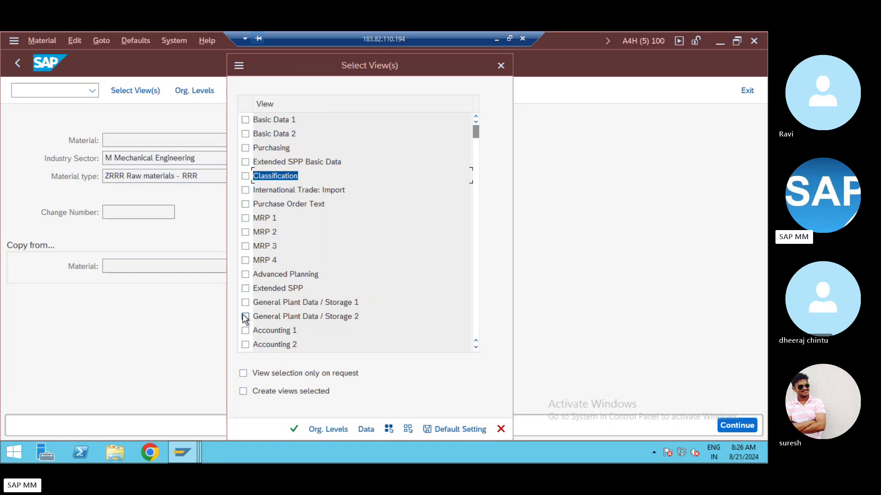
key("Escape")
left_click(54, 91)
type("/n")
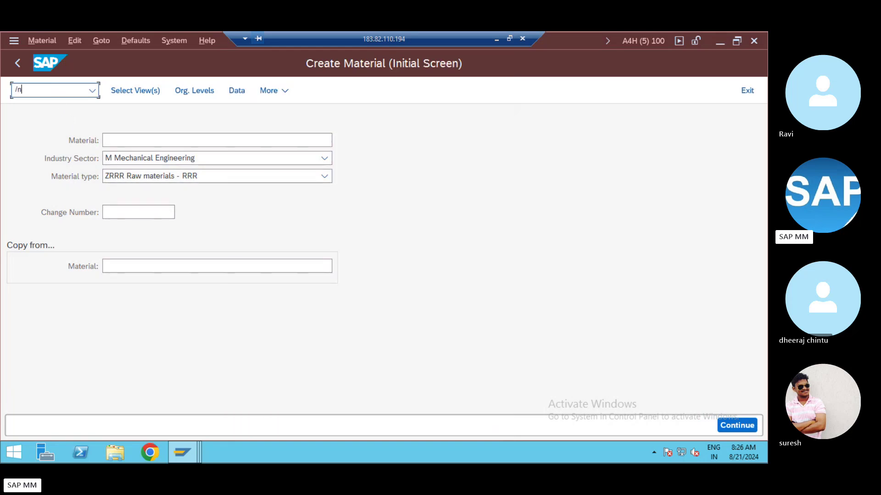
type("mm01")
key("Return")
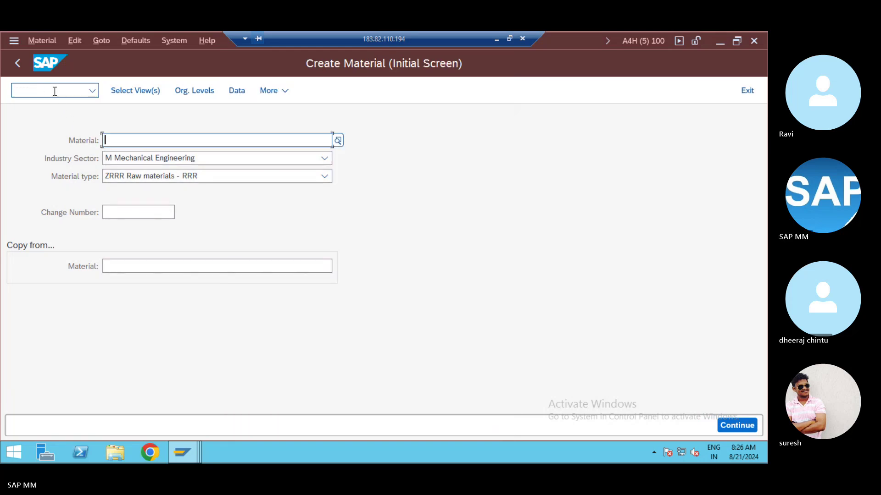
key("Return")
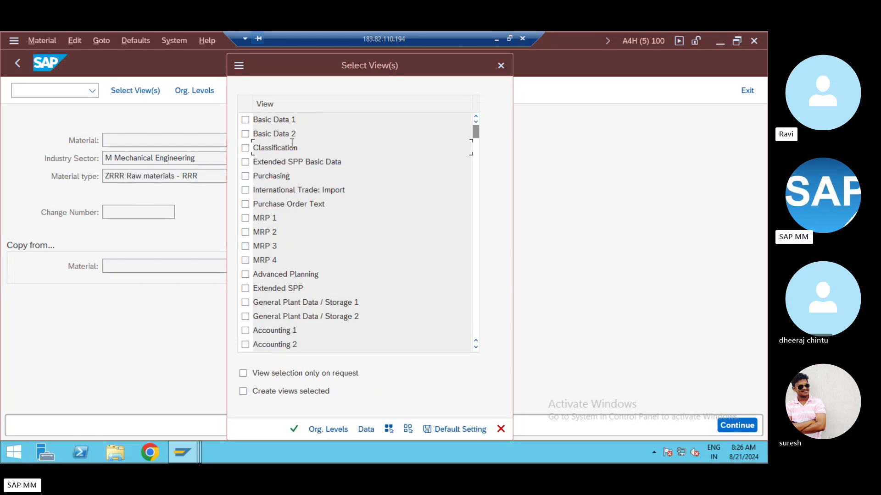
left_click(274, 148)
left_click(292, 176)
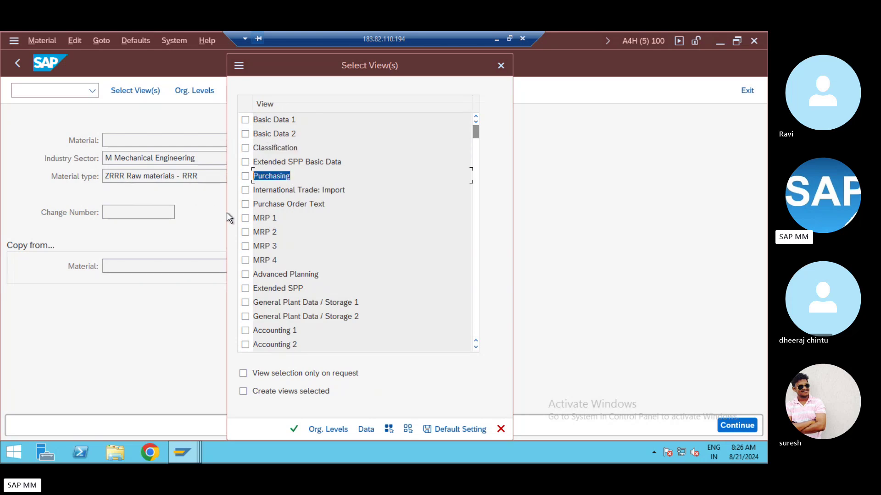
key("Escape")
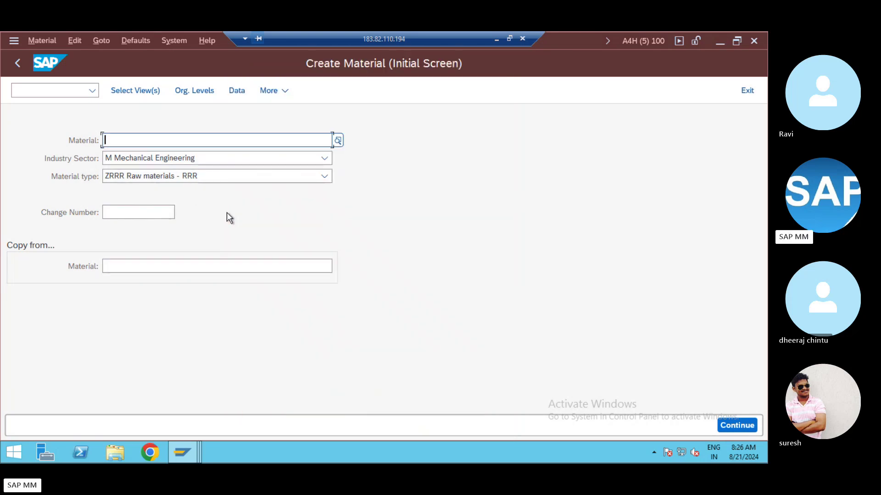
Sort the main screens of sequence 21 and examine the order numbers of its additional screens.
key("alt+Tab")
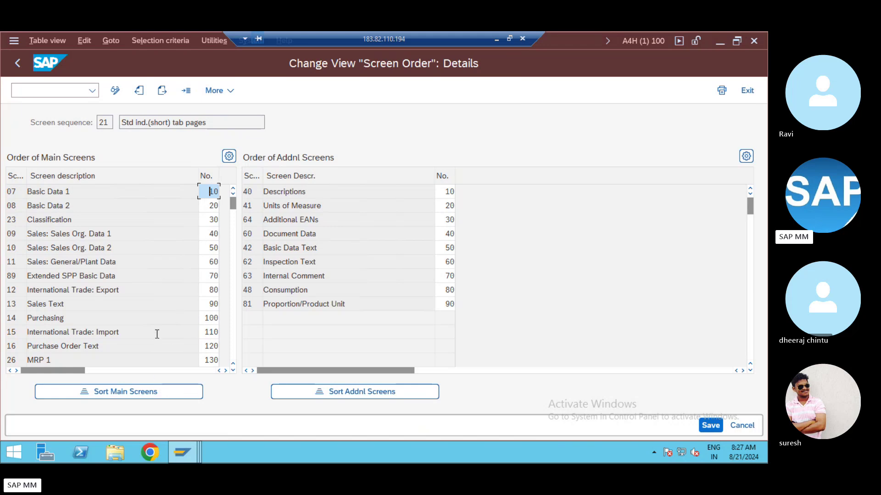
left_click(144, 390)
left_click(396, 210)
left_click(443, 191)
left_click(437, 248)
left_click(437, 276)
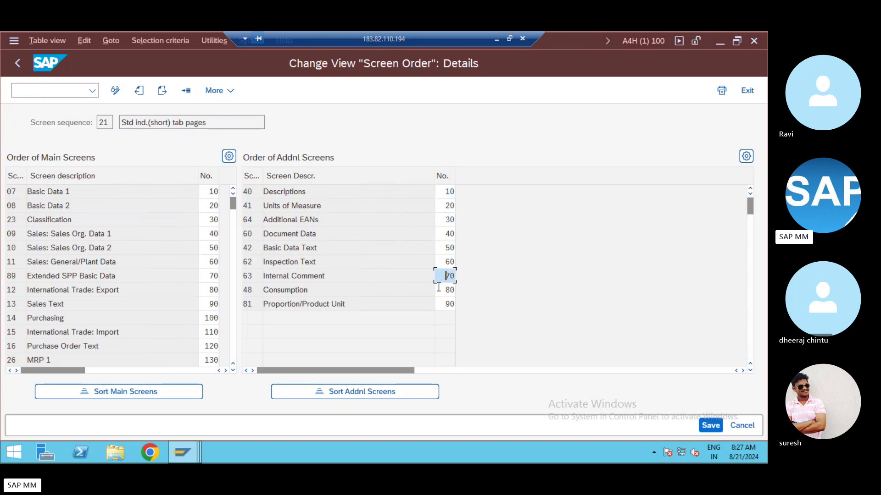
Leave the screen order details and open the Assign Screen Sequences to User/Material Type/Transaction/Industry Sector activity.
left_click(18, 63)
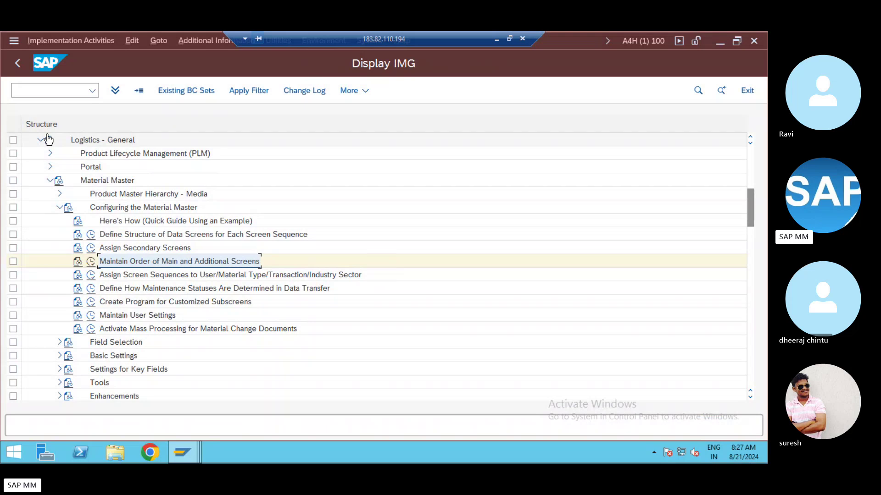
left_click(146, 274)
key("alt+Tab")
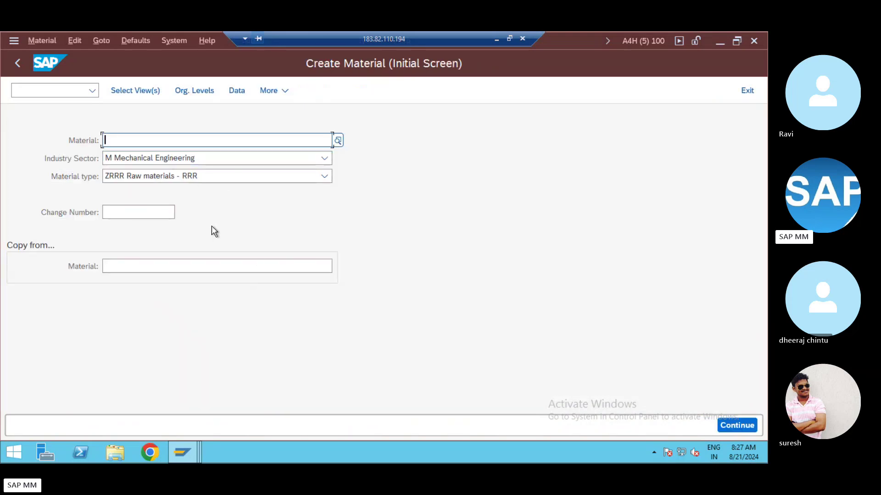
key("Return")
key("Escape")
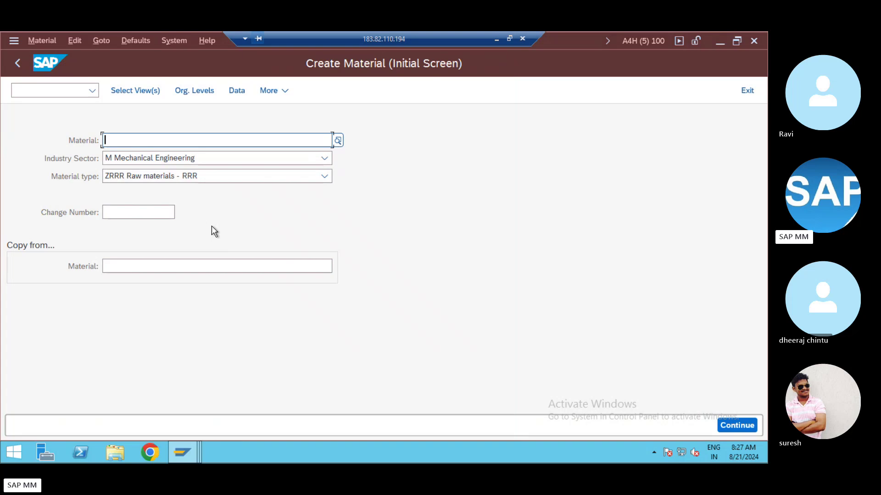
key("alt+Tab")
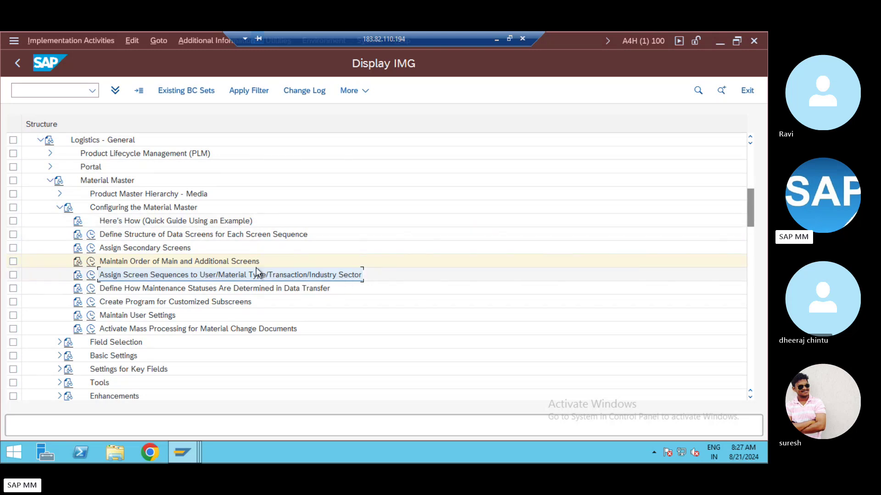
left_click(140, 235)
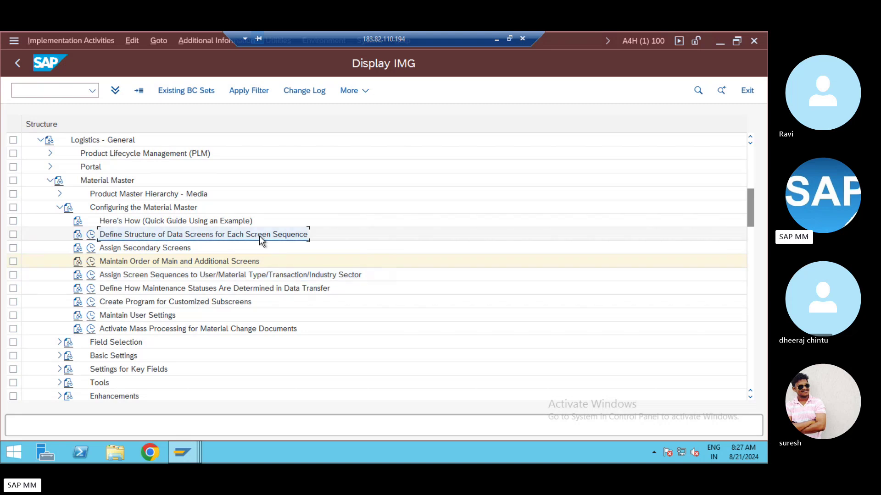
left_click(164, 277)
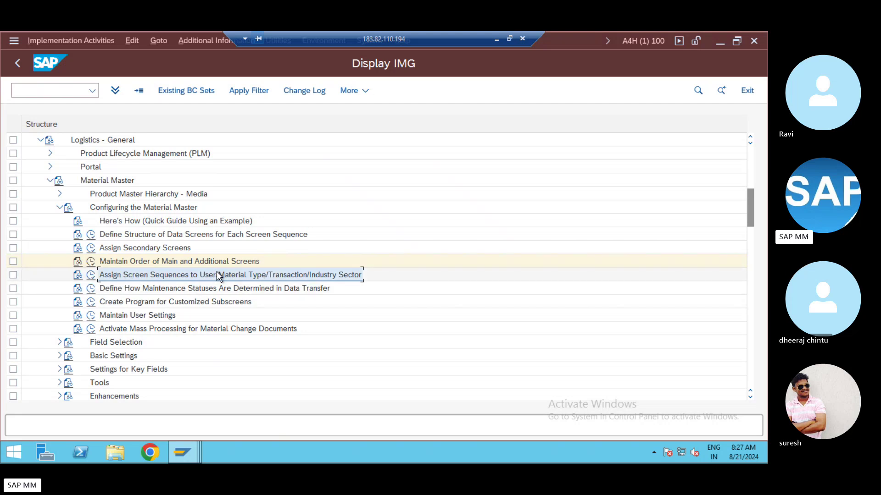
left_click(91, 275)
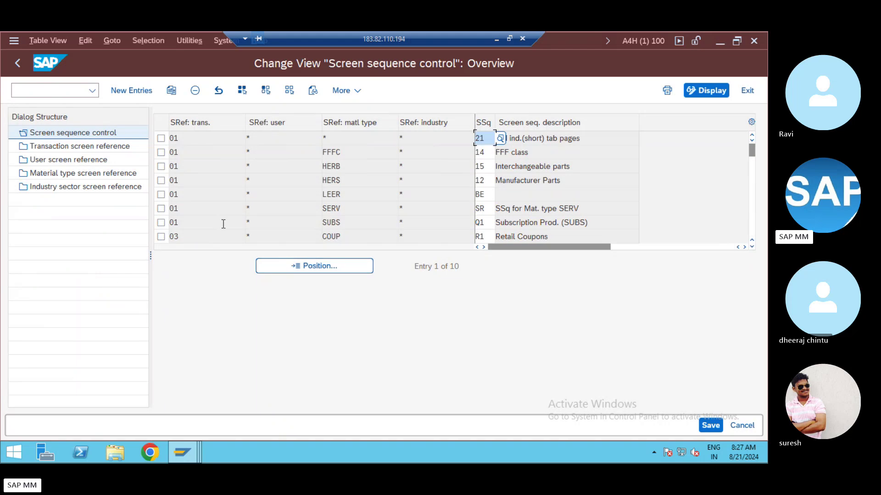
Examine the transaction, user and material type reference columns of the screen sequence control entries.
left_click(250, 137)
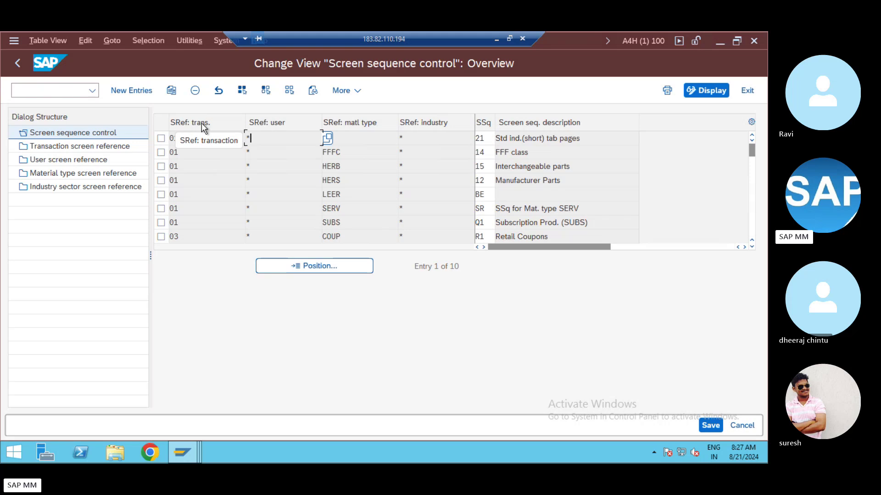
left_click(186, 164)
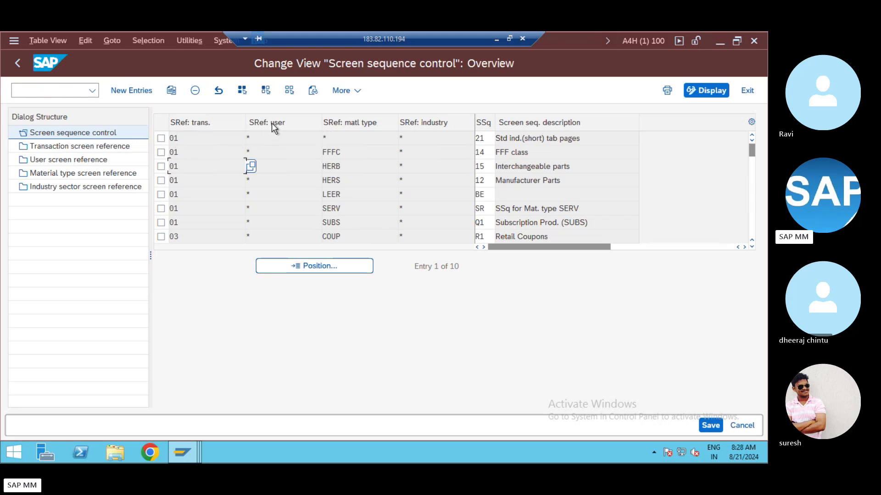
left_click(280, 169)
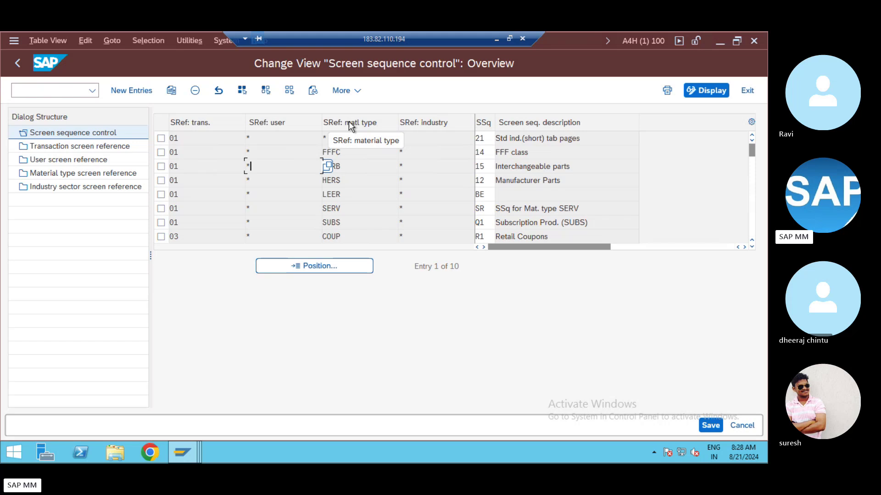
left_click(355, 161)
Open the Material types view in a new session, continuing in display mode past the locked data dialog.
left_click(63, 91)
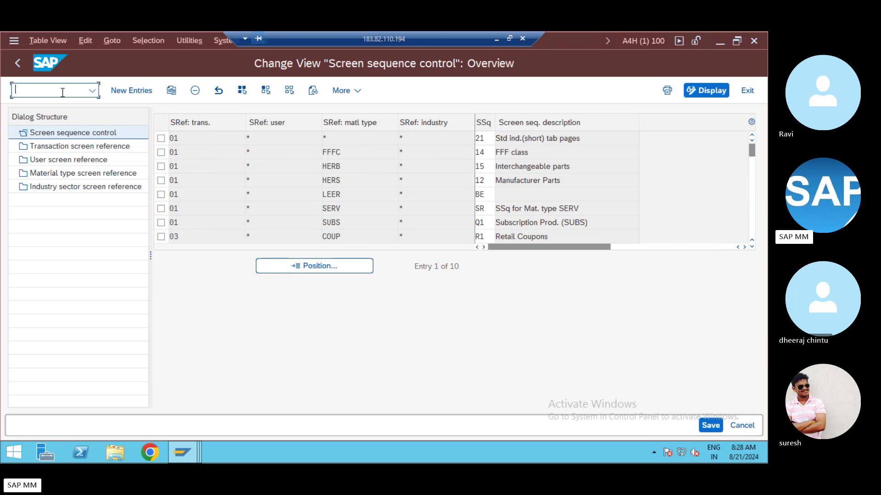
type("/ommmm02")
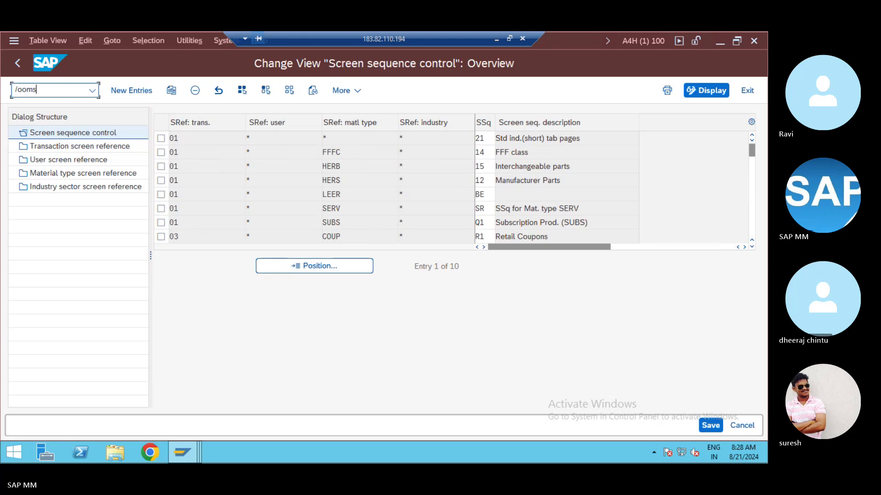
key("Return")
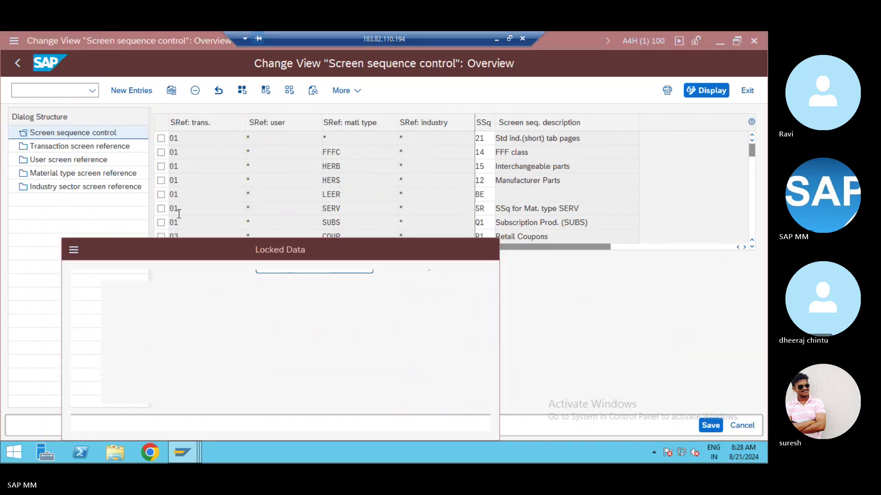
left_click(150, 413)
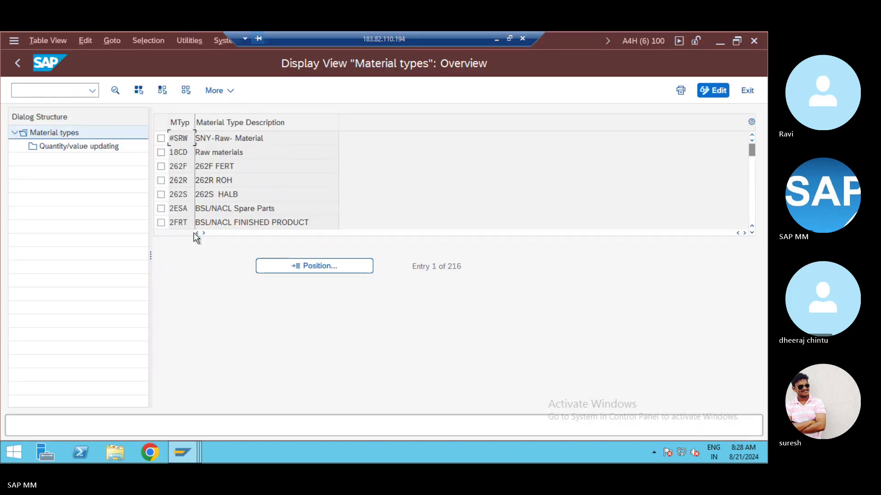
Locate material type ZRRR, open its details and check its screen reference material type.
left_click(301, 267)
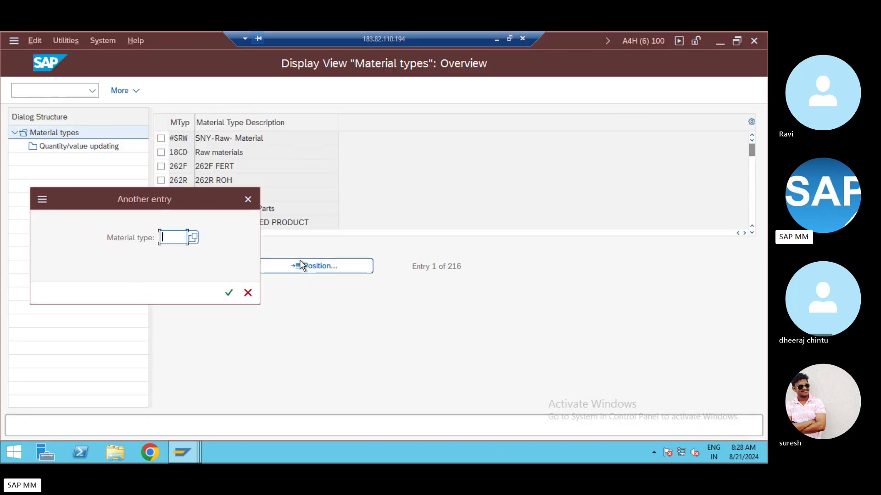
type("zrr")
key("Return")
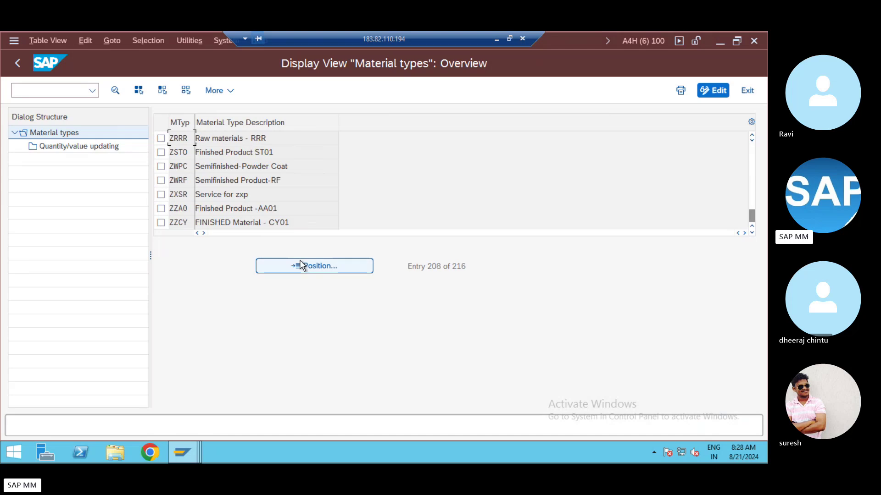
double_click(258, 138)
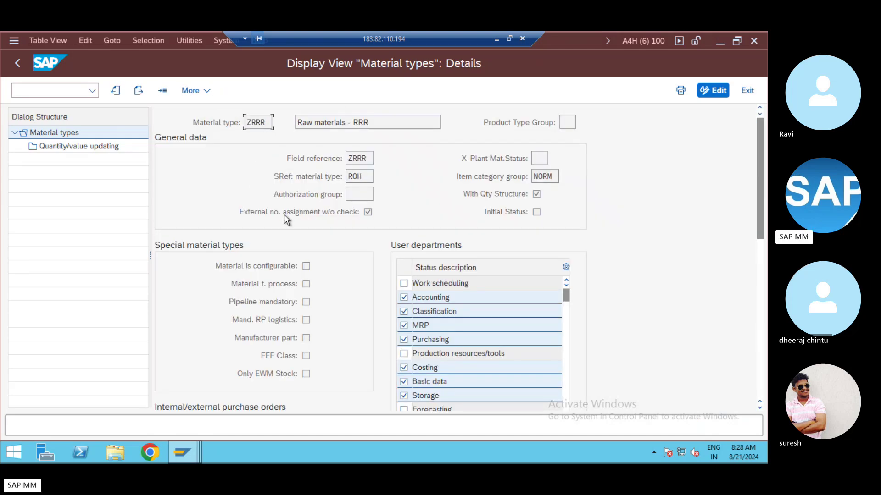
left_click_drag(365, 176, 320, 177)
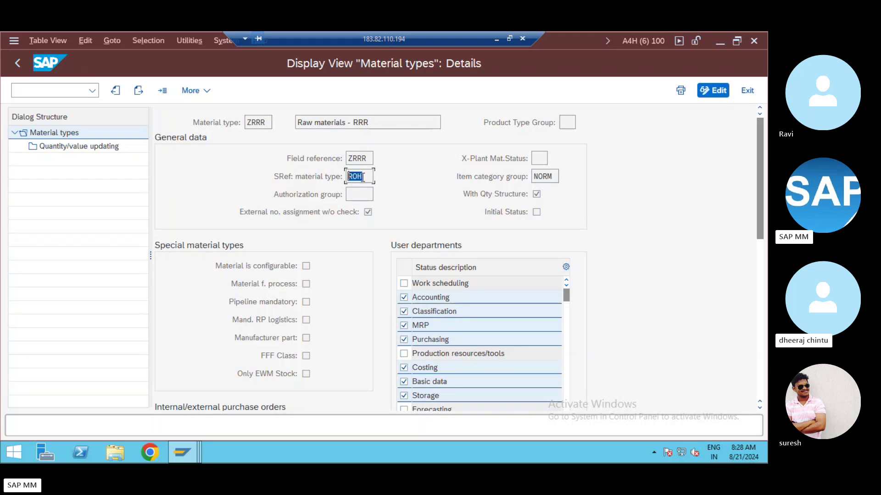
Return to the screen sequence control session and examine the transaction, user, material type and industry references in the first rows.
key("alt+Tab")
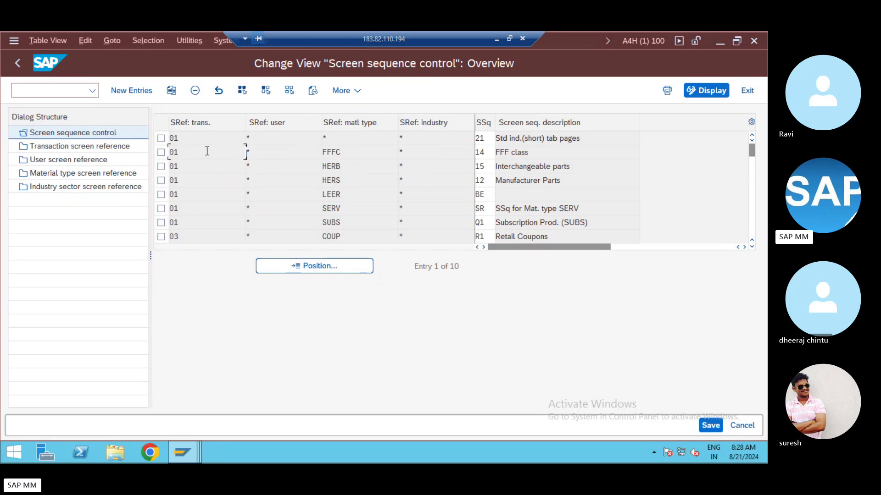
left_click(200, 138)
left_click(270, 138)
left_click(358, 138)
left_click(404, 151)
left_click(257, 153)
left_click(298, 163)
left_click(199, 163)
Display the transaction screen references, locate MM01 and check its transaction reference.
left_click(64, 148)
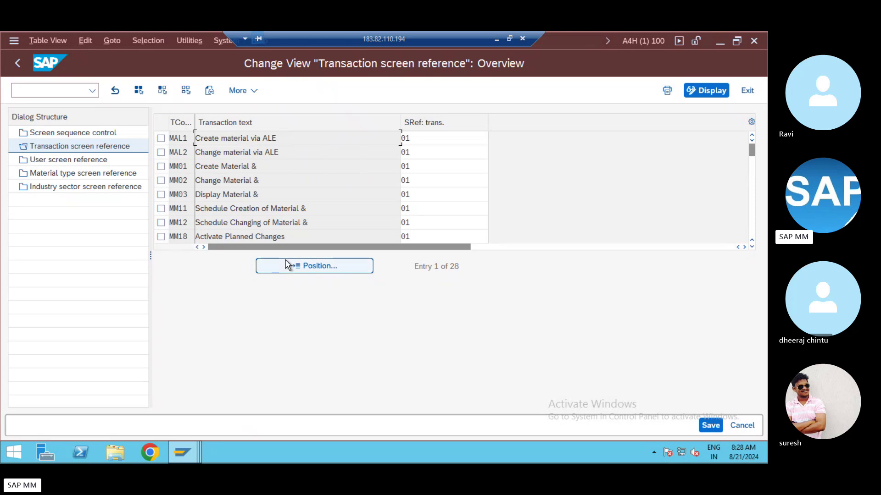
left_click(287, 265)
type("mm01")
key("Return")
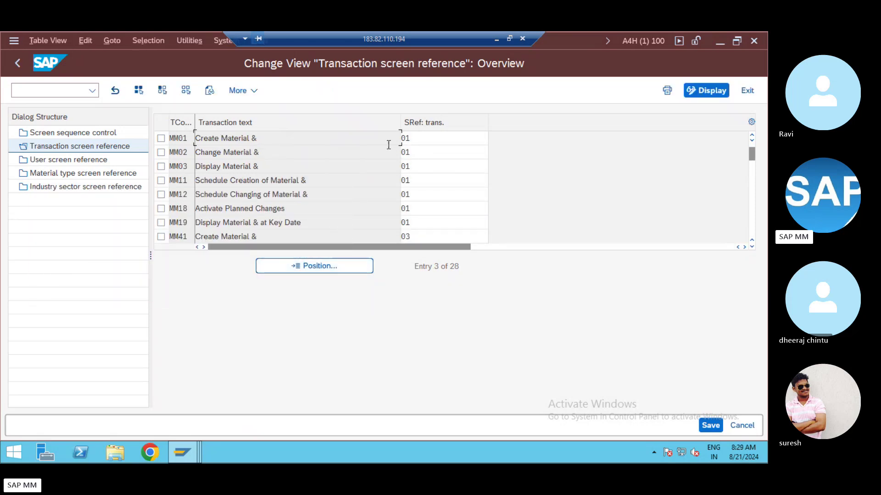
left_click(432, 140)
left_click_drag(432, 140, 397, 138)
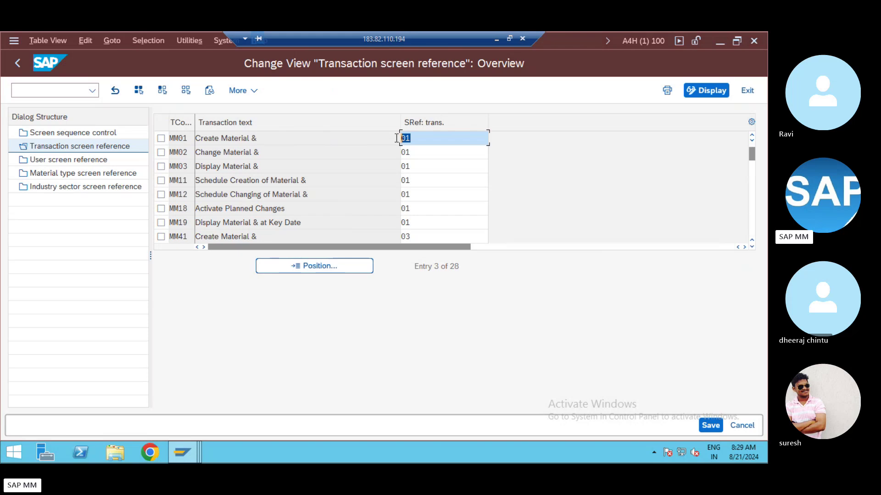
Check the user screen references, and look up the screen reference of ZRRR among the material type screen references.
double_click(70, 159)
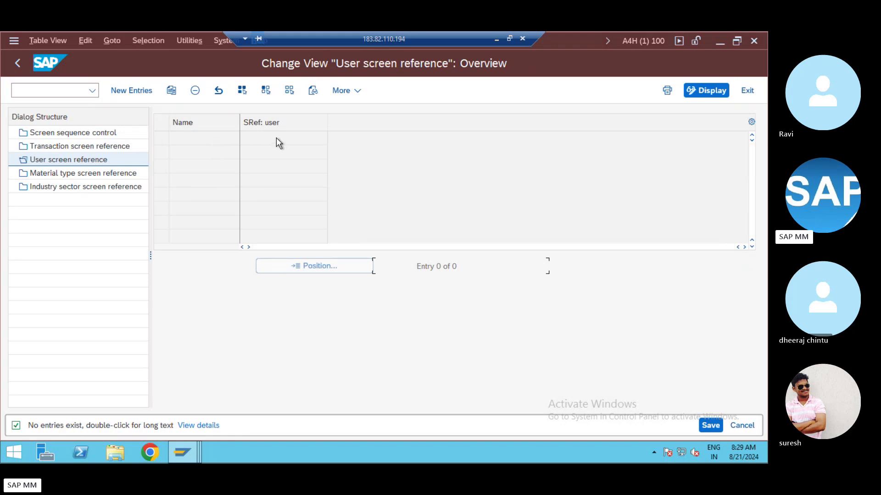
double_click(87, 173)
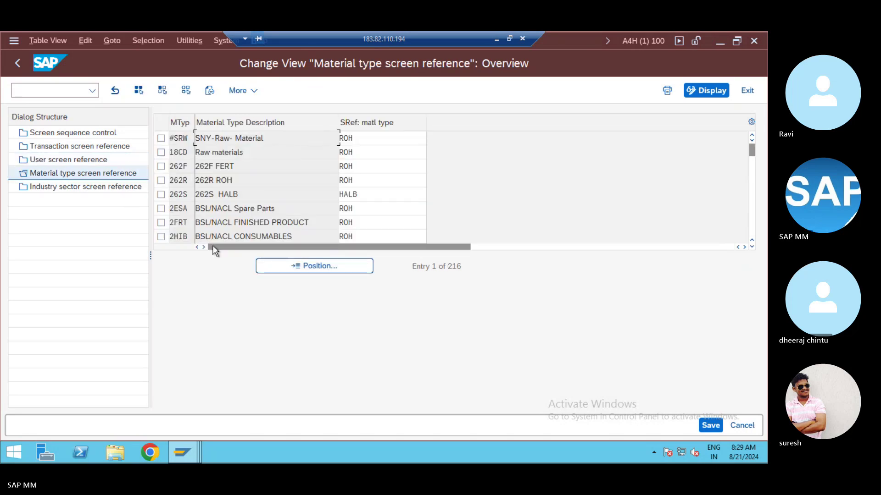
left_click(312, 266)
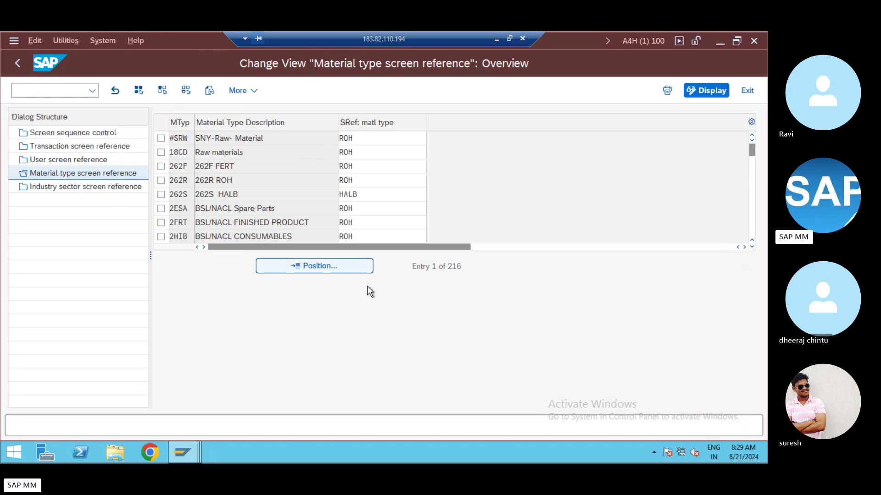
type("zr")
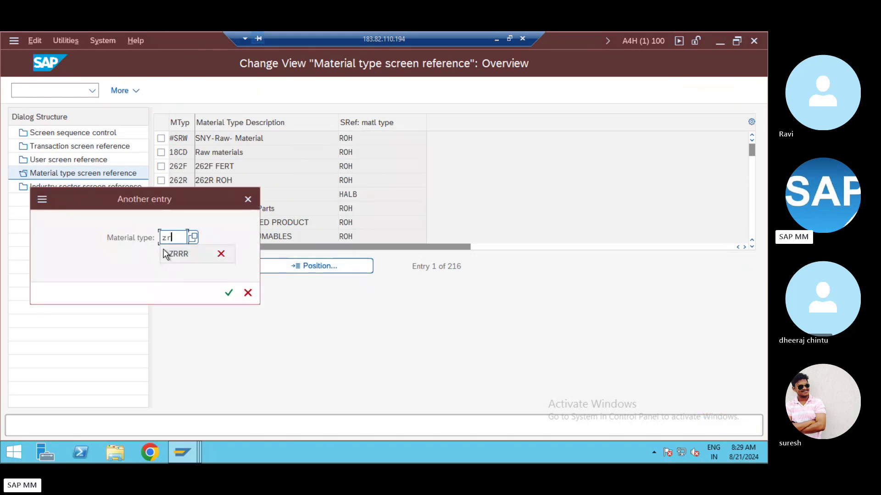
type("r")
key("Return")
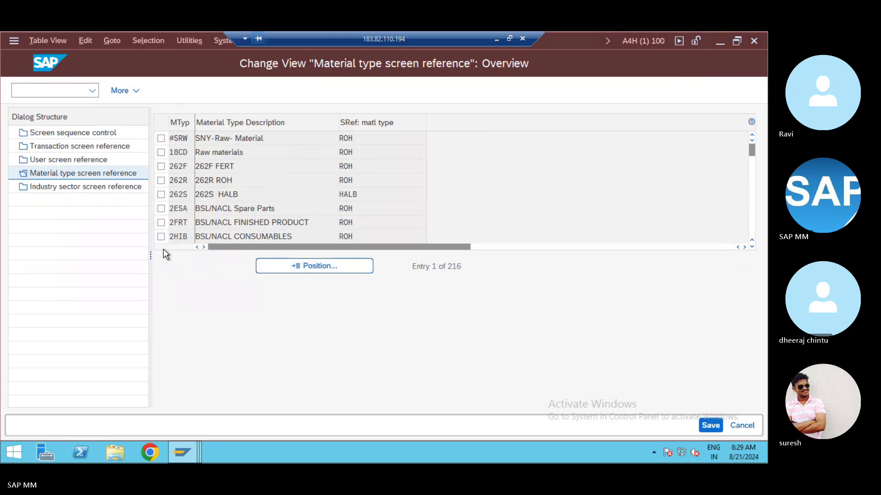
double_click(358, 140)
left_click(182, 453)
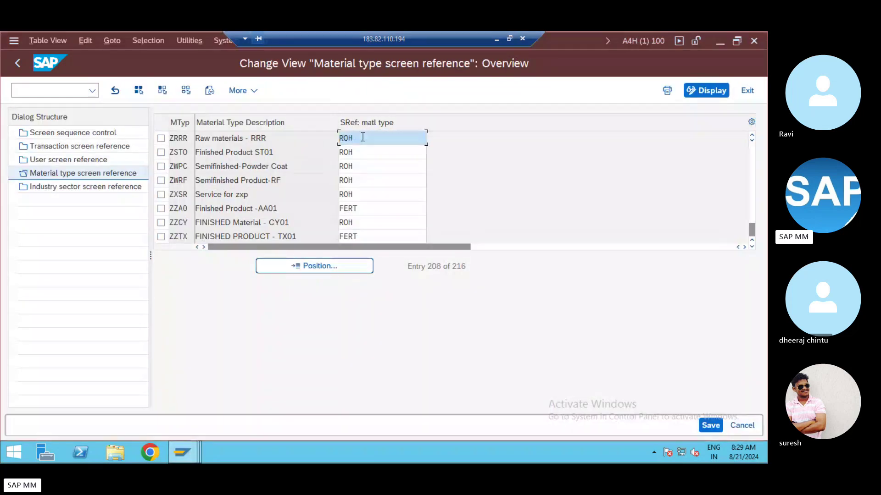
Look up industry sector M in the industry sector screen references and examine the references of the other sectors.
double_click(73, 185)
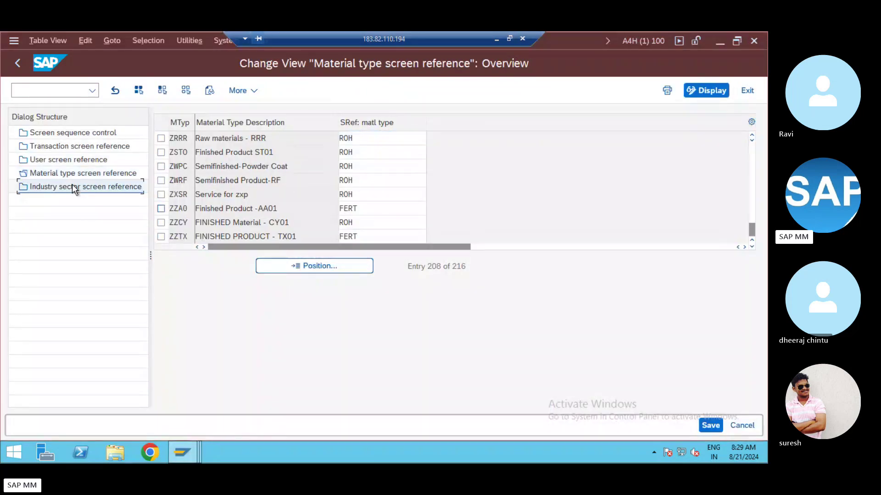
left_click(297, 265)
type("M")
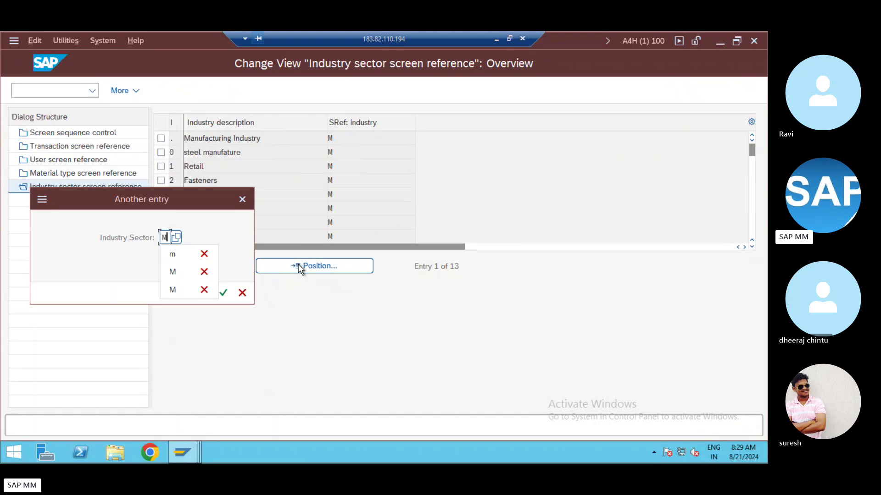
key("Return")
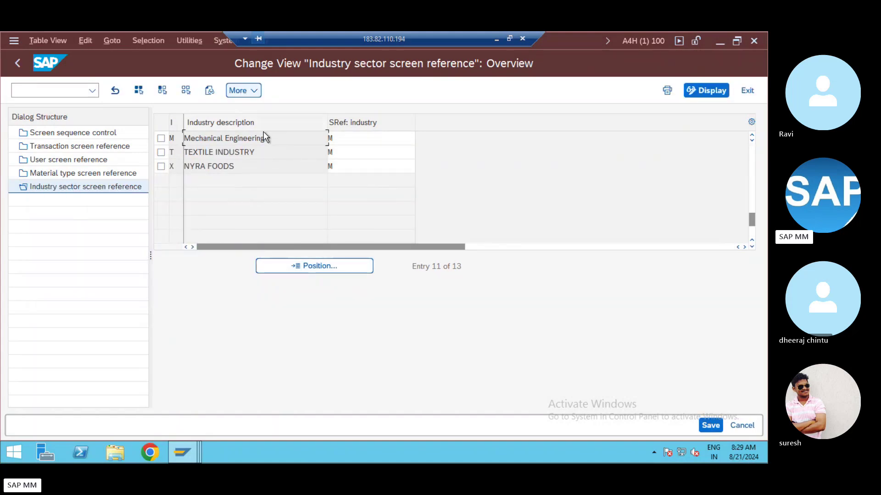
left_click_drag(345, 139, 315, 144)
left_click(296, 156)
scroll(295, 156, "up", 1)
scroll(342, 176, "up", 2)
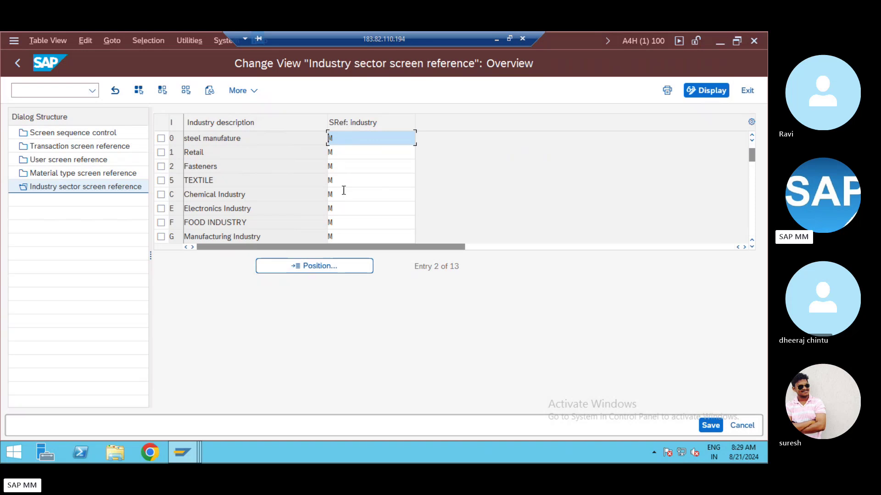
scroll(349, 191, "up", 1)
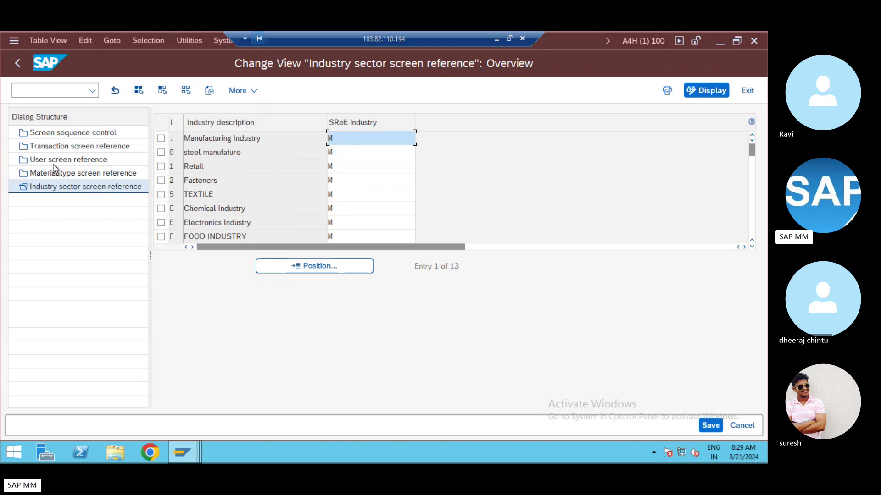
Go back to the transaction screen references and recheck the reference assigned to MM01.
left_click(51, 146)
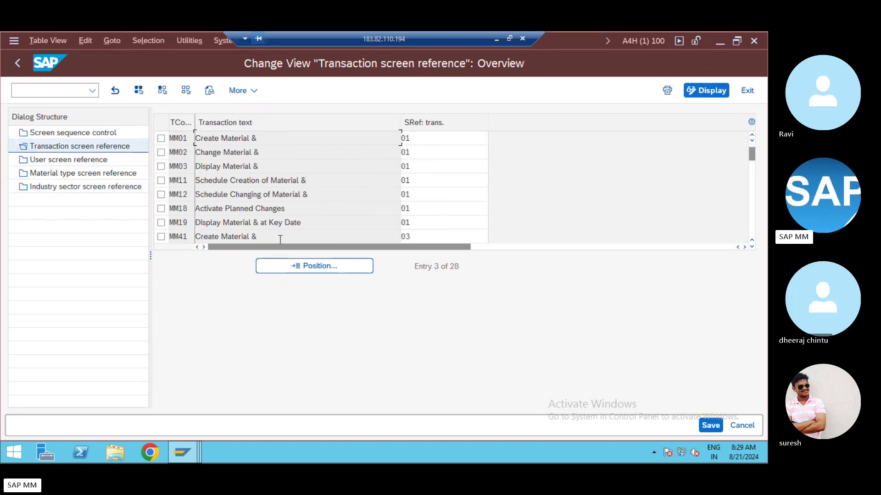
left_click(283, 259)
type("MM0")
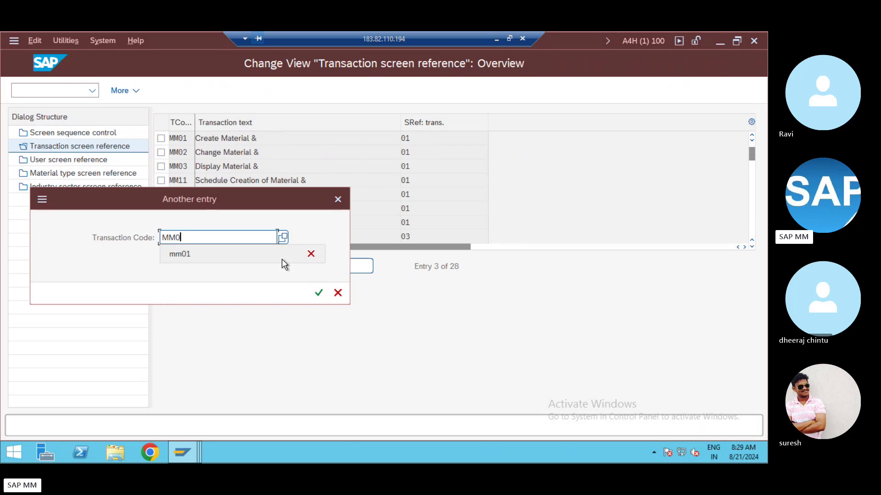
left_click(282, 259)
key("Return")
left_click(422, 140)
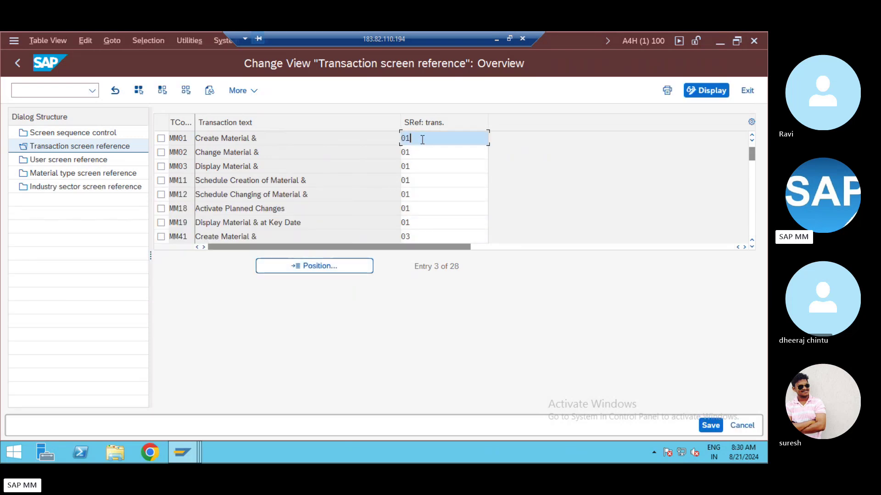
Point out the user, material type and industry sector reference nodes and reopen the screen sequence control overview.
left_click(63, 161)
left_click(77, 176)
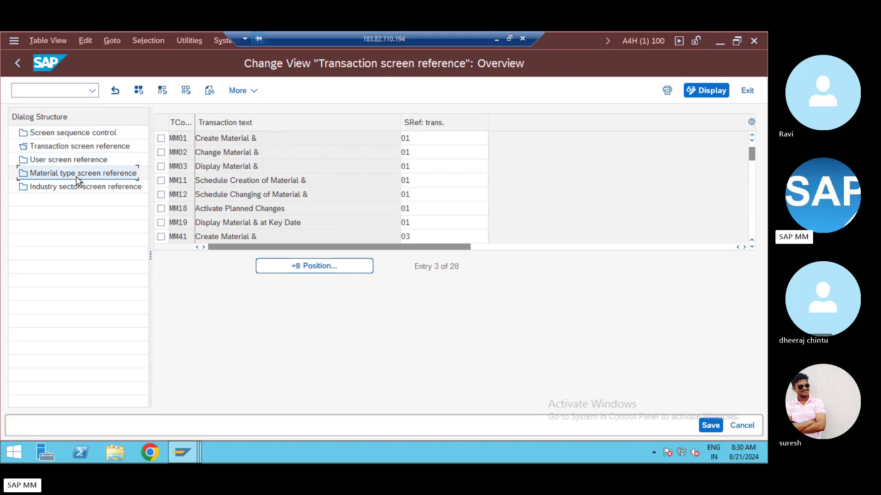
left_click(83, 187)
double_click(62, 133)
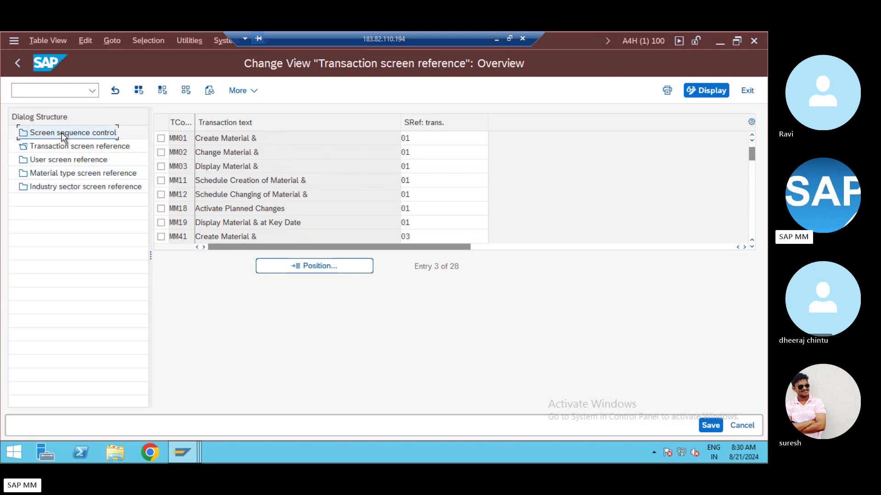
Look up the screen sequence control entry with transaction reference 01, user reference *, material type ROH and industry M.
left_click(285, 266)
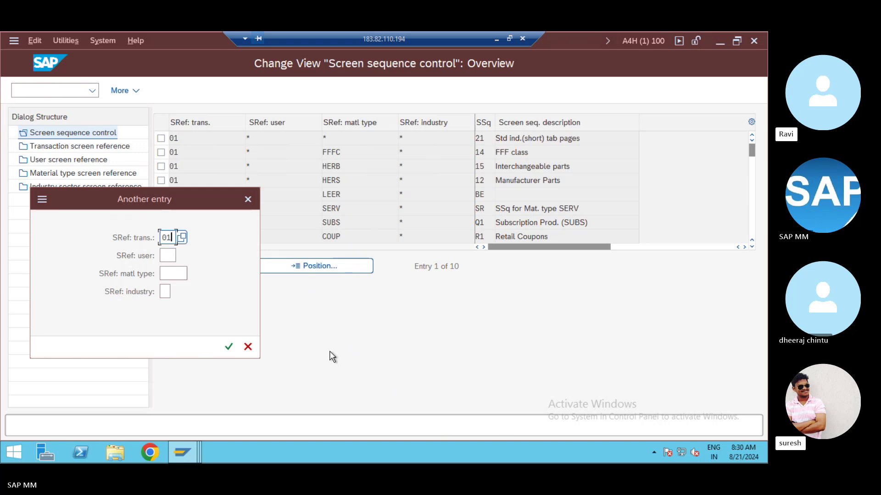
type("1")
key("Tab")
type("*")
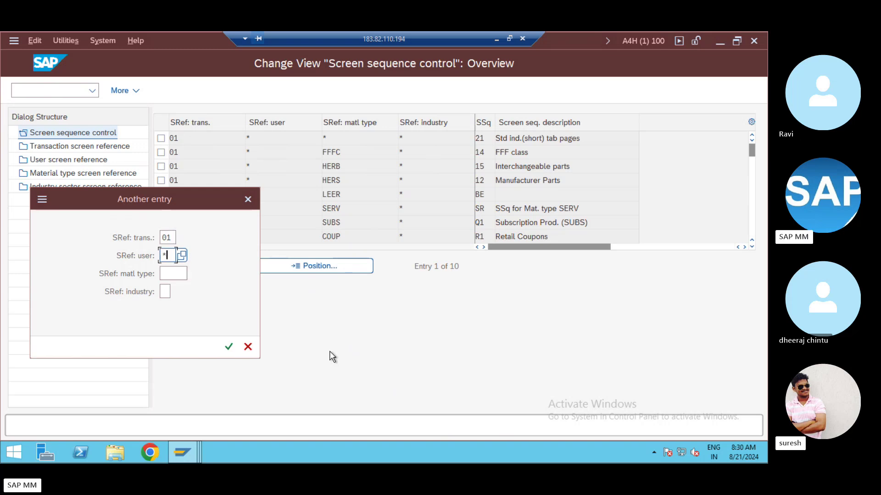
key("Tab")
type("roh")
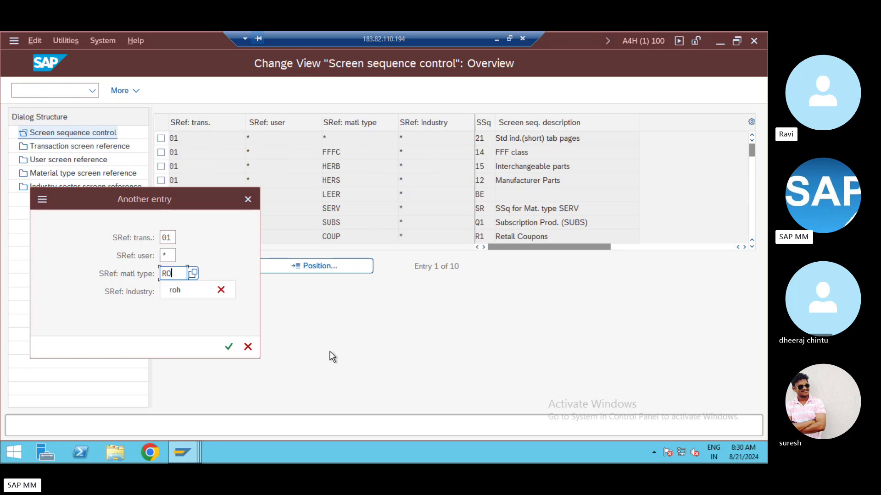
key("Tab")
type("m")
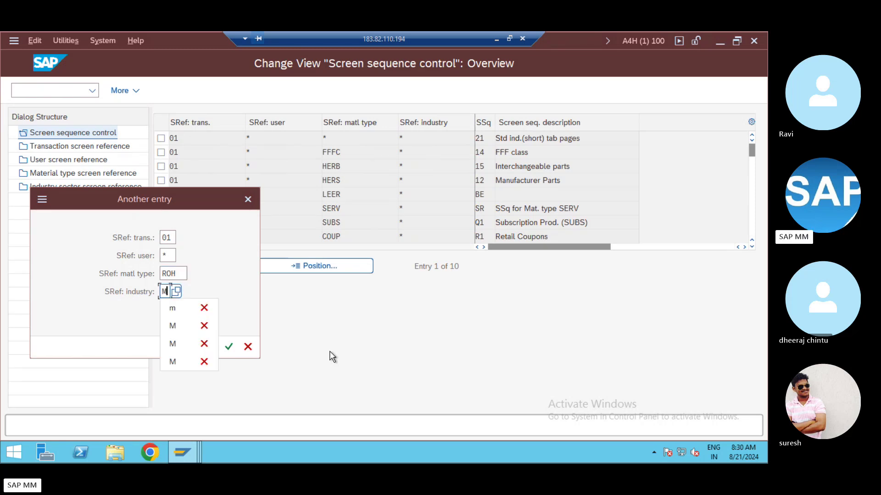
left_click(229, 248)
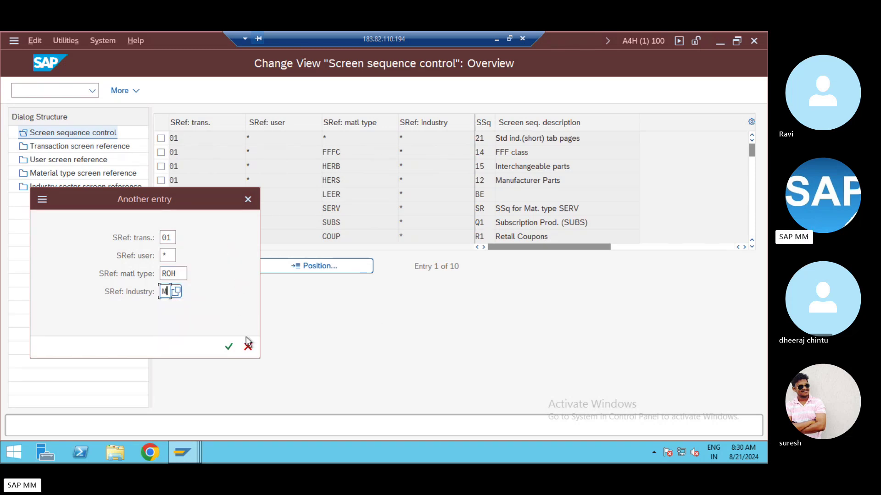
left_click(222, 349)
left_click(227, 351)
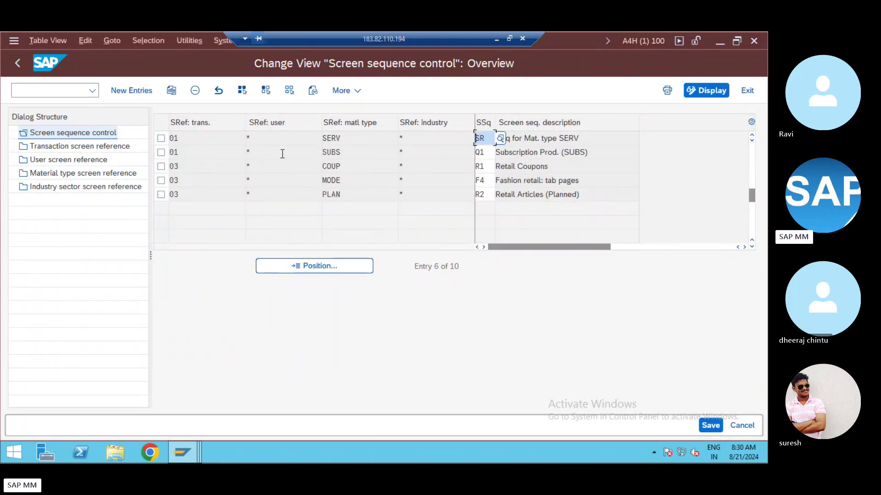
Go back to the first screen sequence control entry and trace its transaction, user, material type and industry references to sequence 21.
left_click_drag(752, 198, 745, 136)
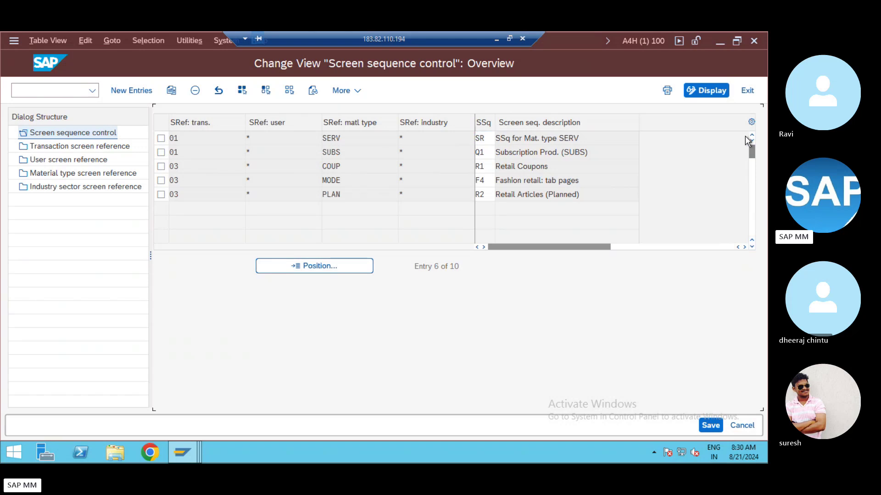
left_click_drag(180, 138, 161, 139)
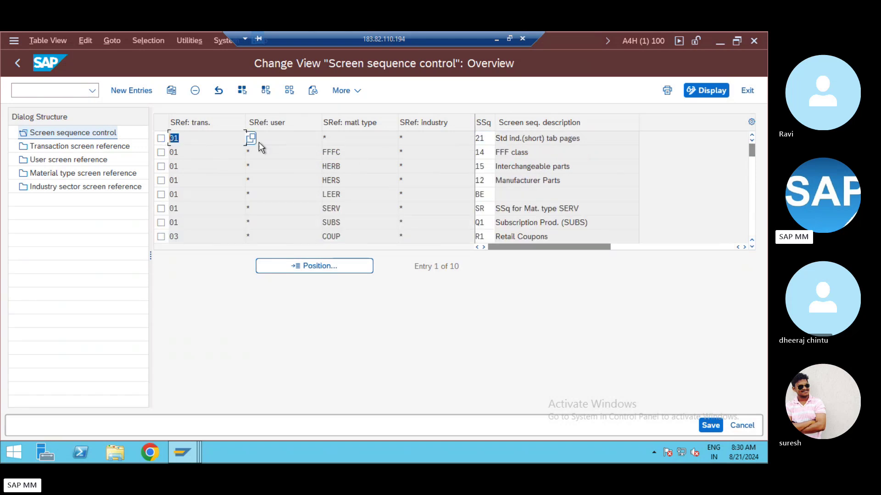
key("Tab")
key("Tab")
key("Tab")
left_click(250, 138)
key("Tab")
key("Tab")
left_click(492, 139)
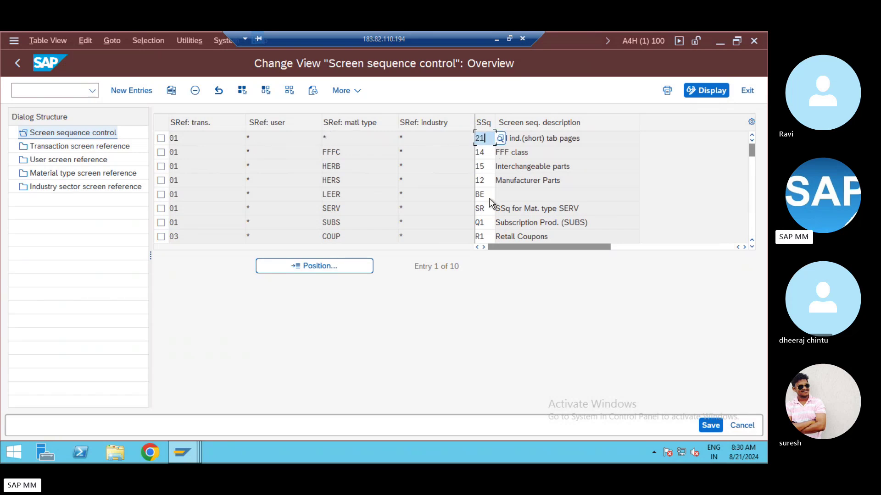
Temporarily mark the generic 01 entry and recheck its wildcard references and assigned screen sequence against the entries below it.
left_click(161, 138)
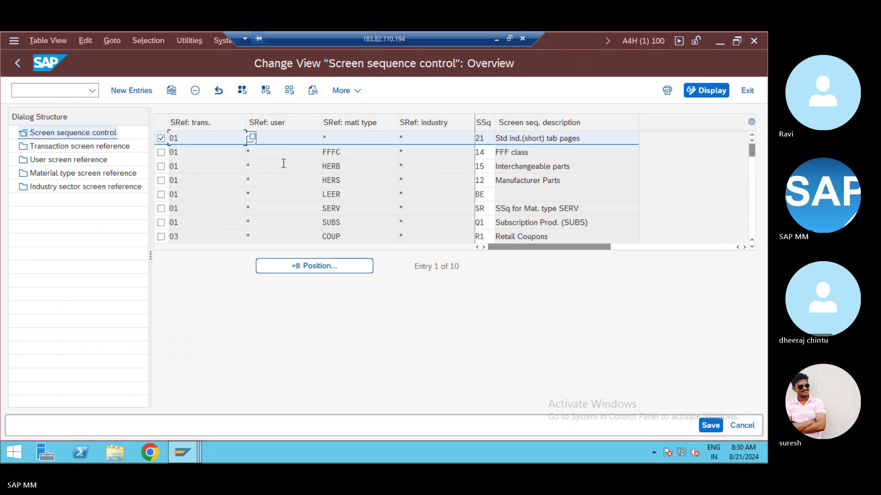
key("Tab")
key("Down")
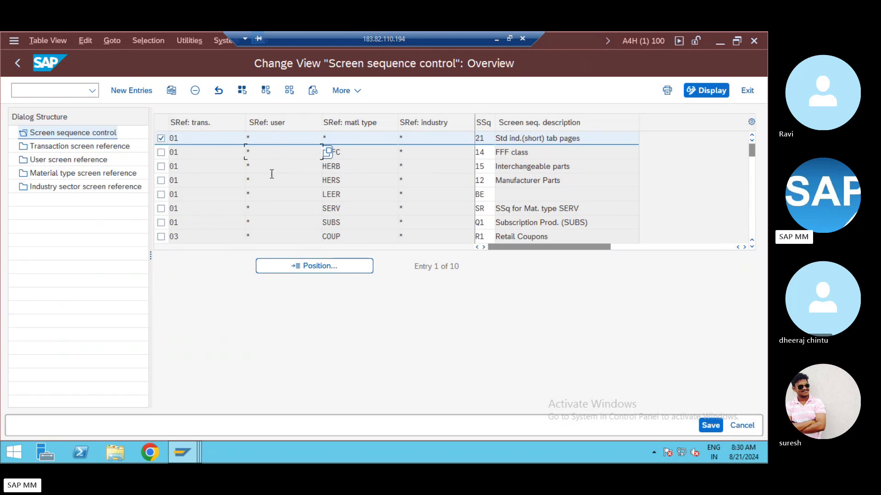
left_click(421, 181)
left_click(160, 138)
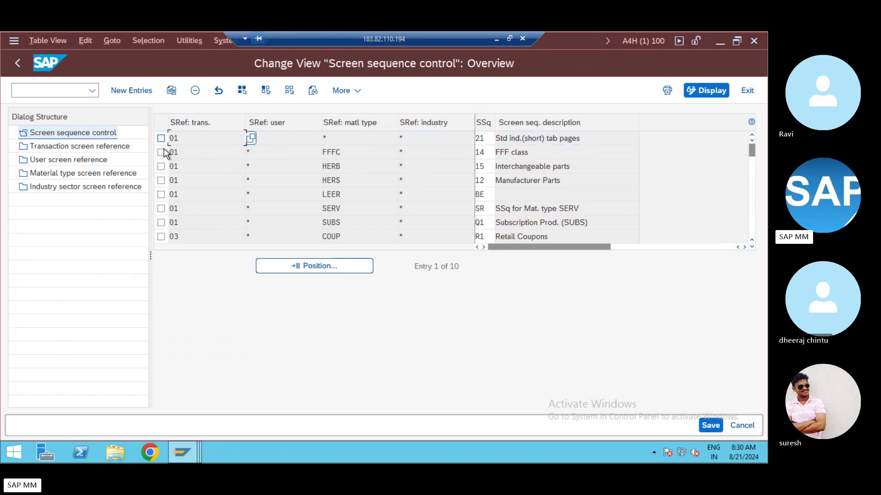
left_click(481, 139)
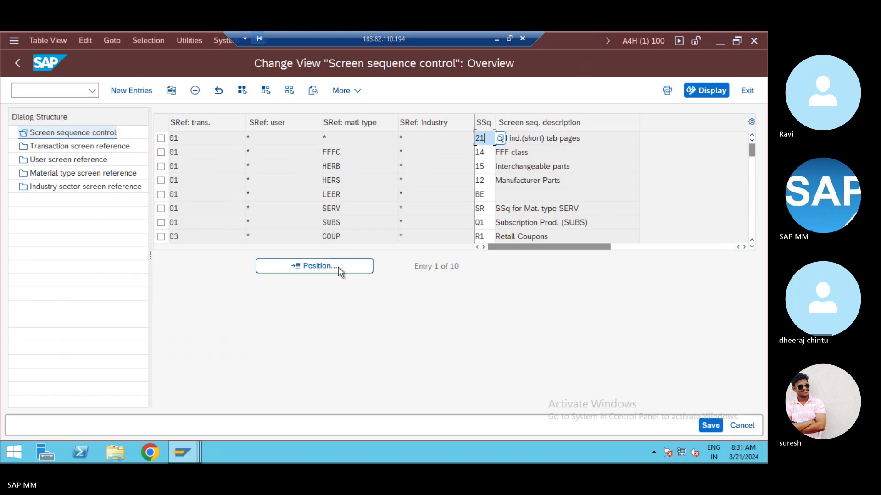
Add a screen sequence control entry with transaction reference 01, user reference *, material type reference ROH and industry reference M.
left_click(131, 90)
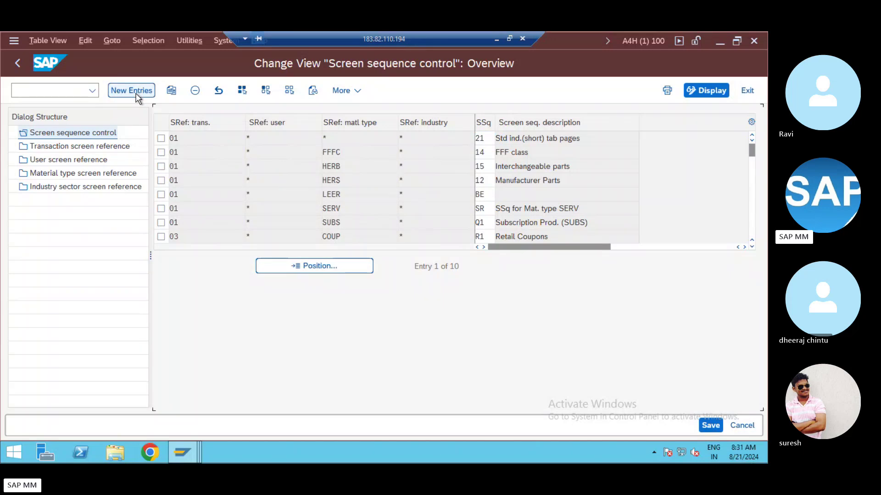
type("01")
key("Tab")
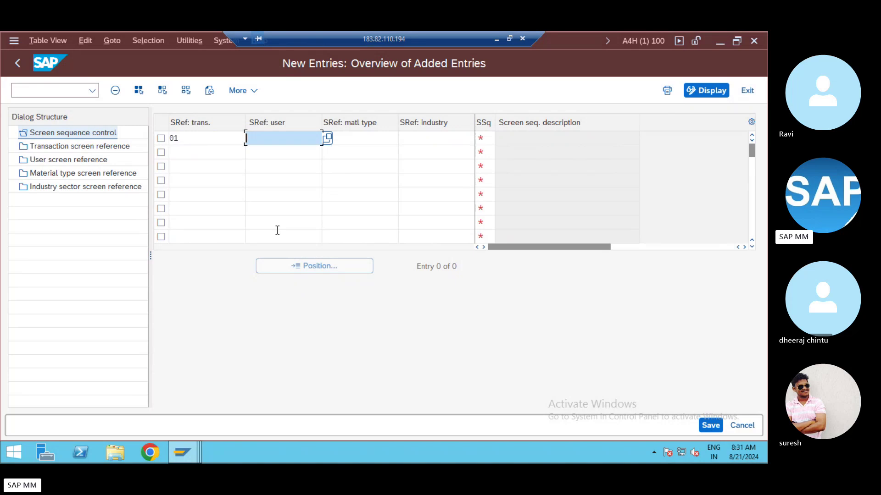
type("*")
key("Tab")
type("RO")
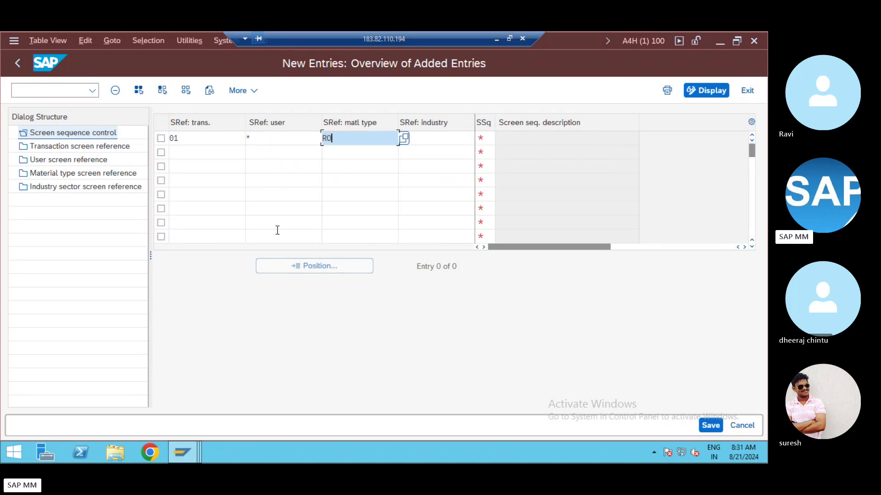
type("H")
key("Tab")
key("Tab")
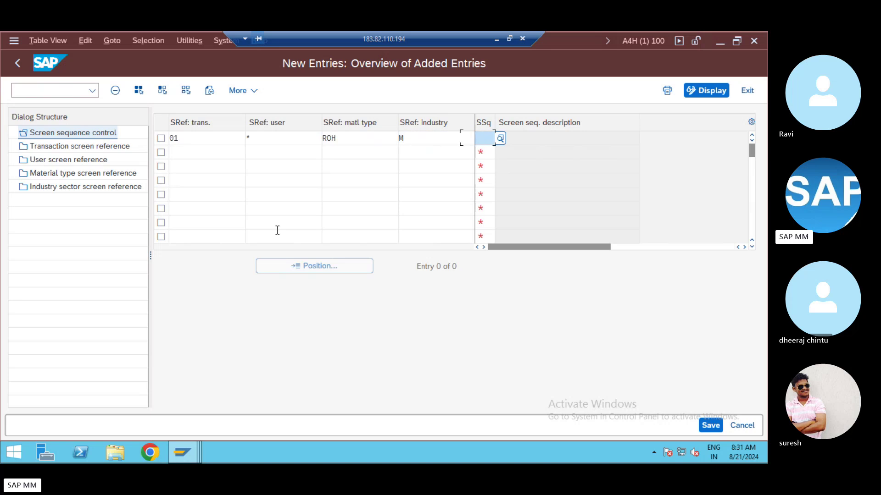
Assign screen sequence 01, Std industry sequence, to the new ROH entry and save it.
left_click(500, 139)
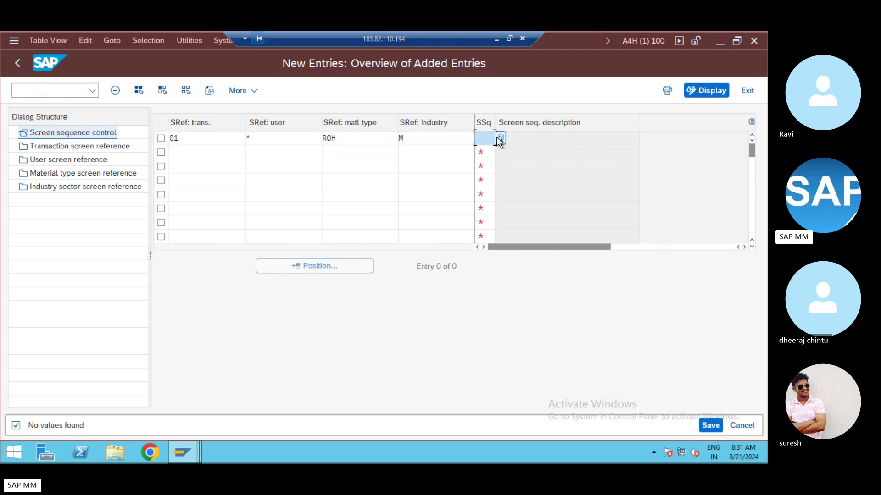
type("01")
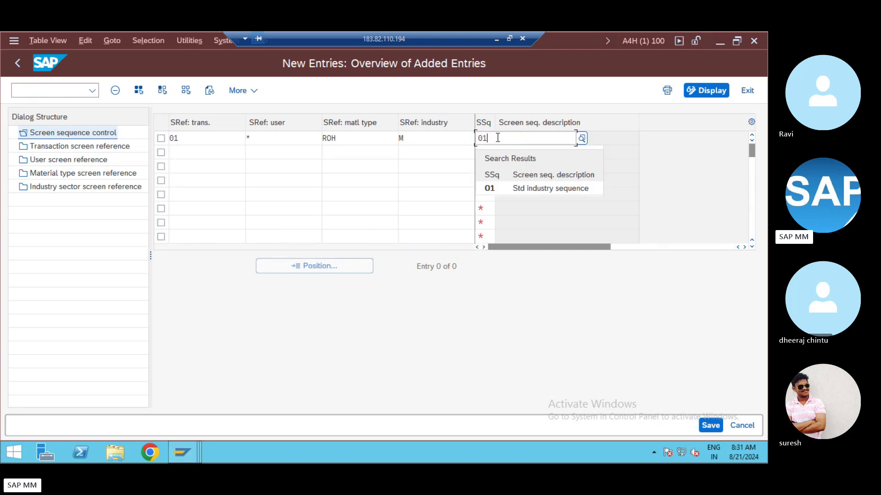
left_click(541, 185)
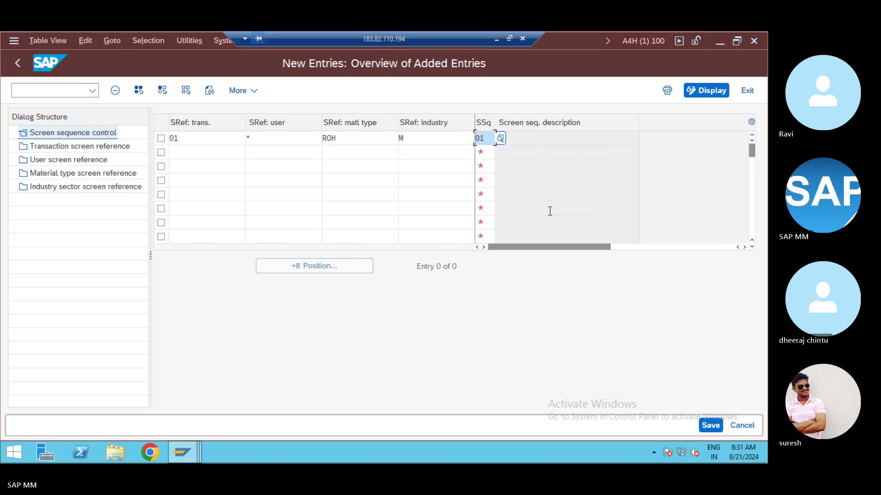
key("Return")
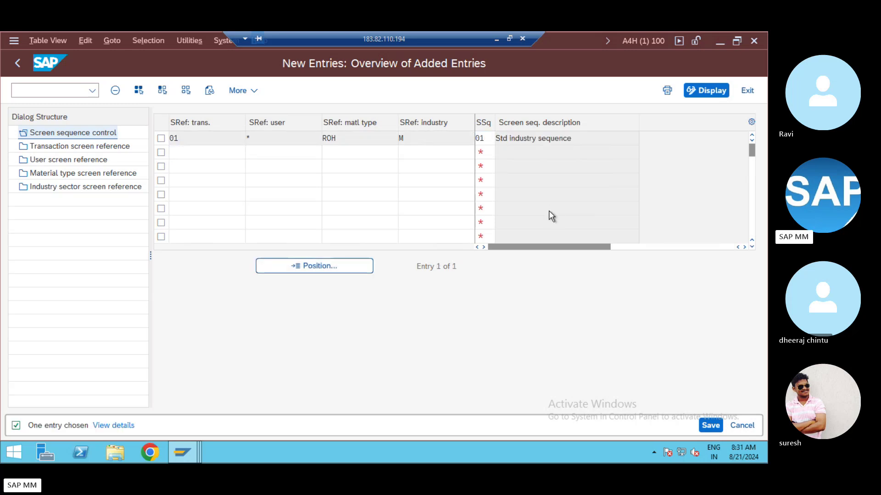
key("ctrl+s")
key("Return")
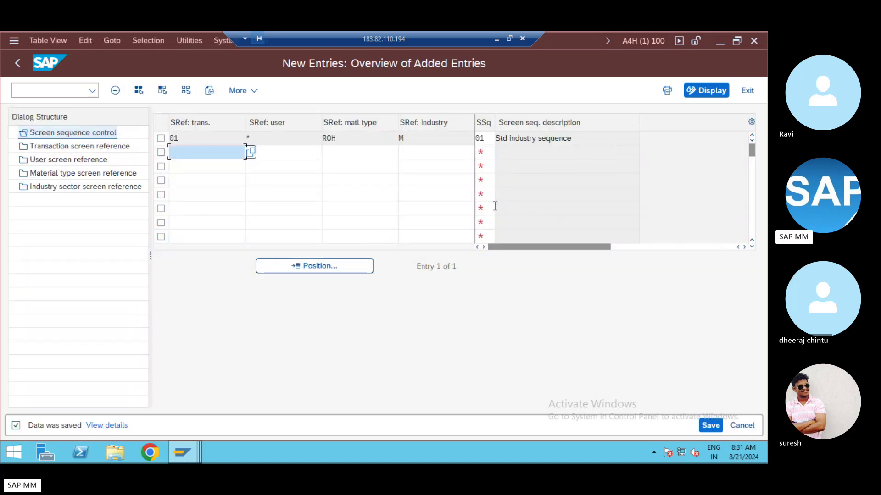
Review the saved ROH entry's transaction, user, material type and industry references and its screen sequence.
left_click(204, 140)
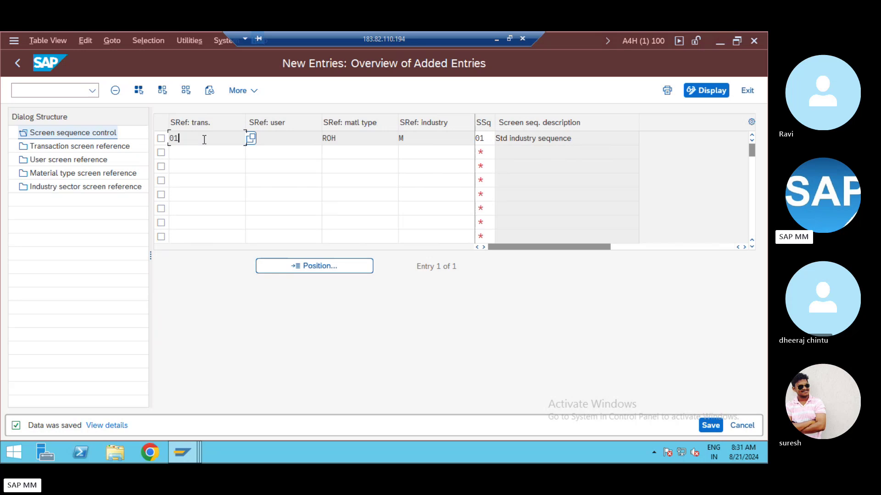
left_click(270, 140)
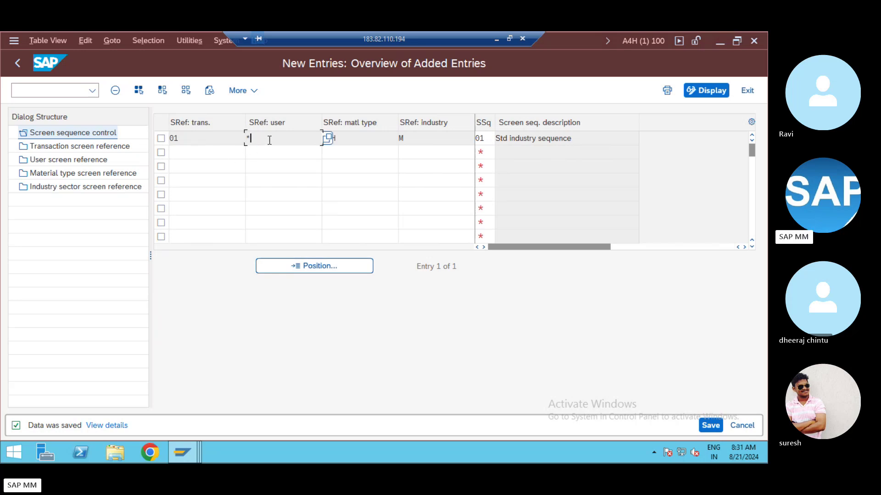
left_click(354, 138)
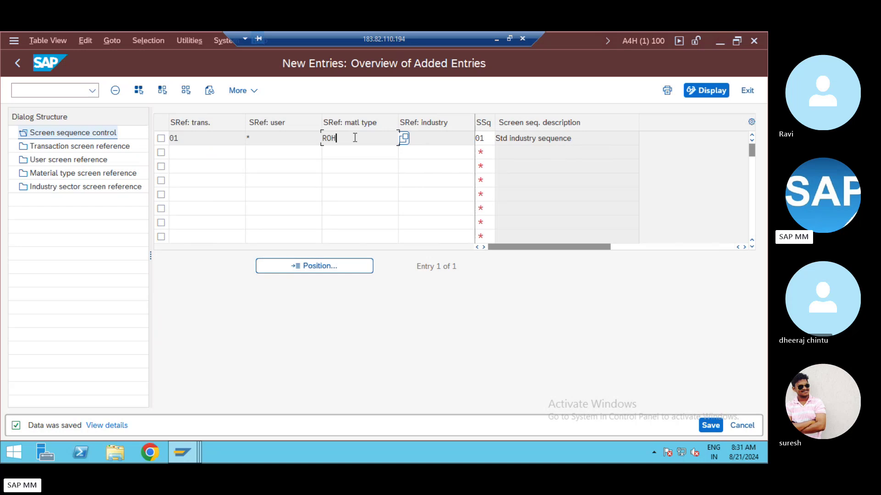
left_click(448, 133)
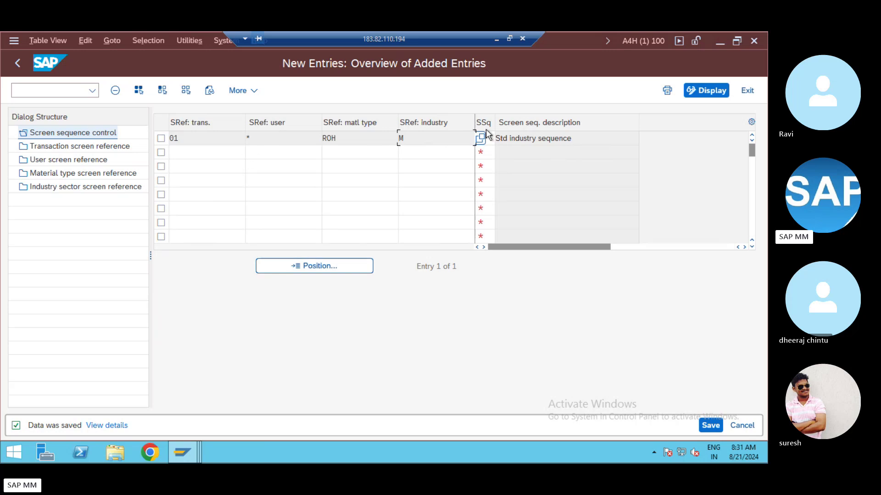
key("Tab")
type("01")
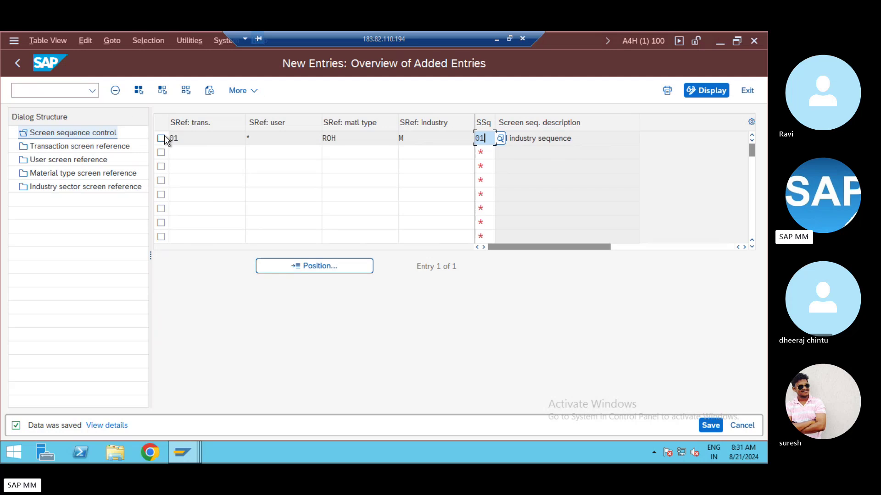
key("ctrl+s")
Return to the IMG, open the structure definition of data screens and examine the data screens of screen sequence 01.
left_click(16, 64)
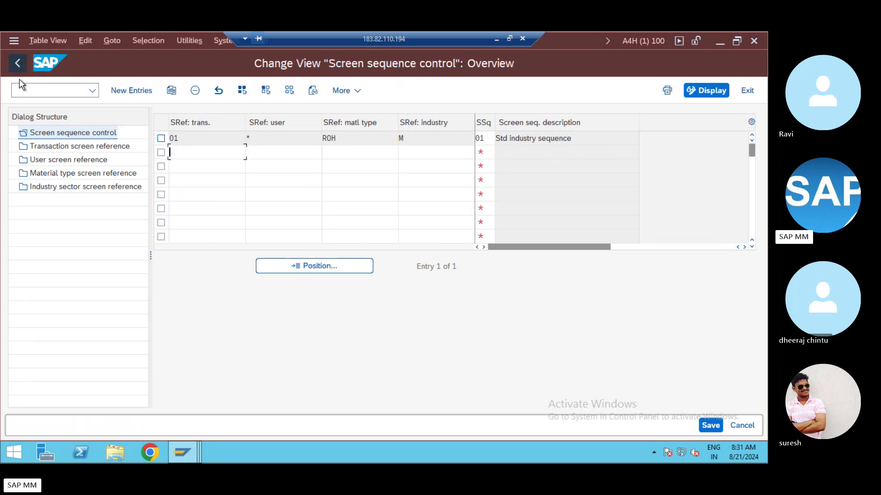
left_click(17, 63)
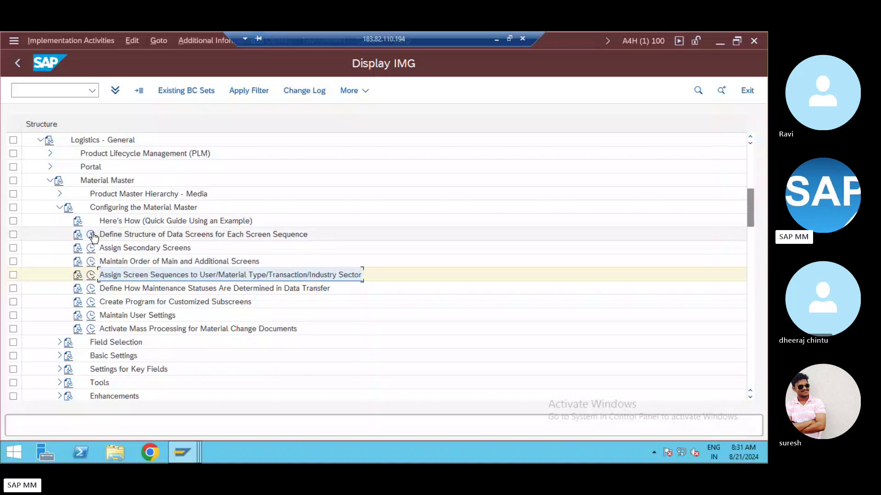
left_click(93, 233)
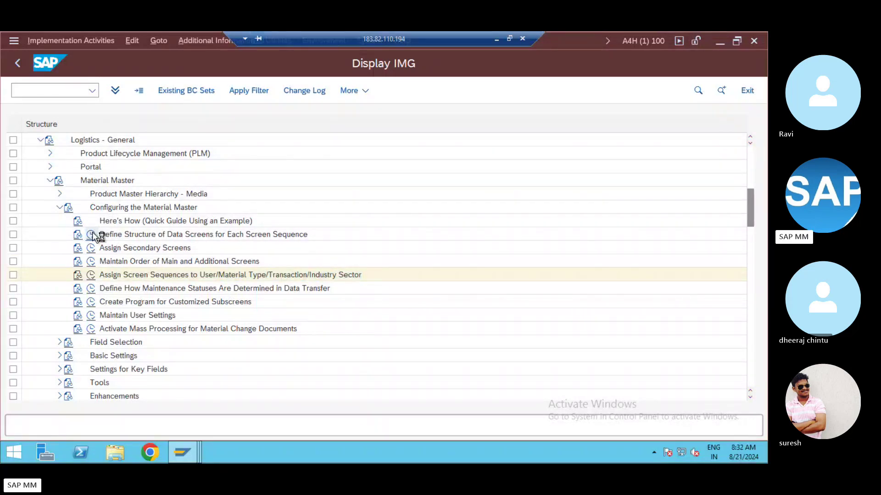
left_click(223, 139)
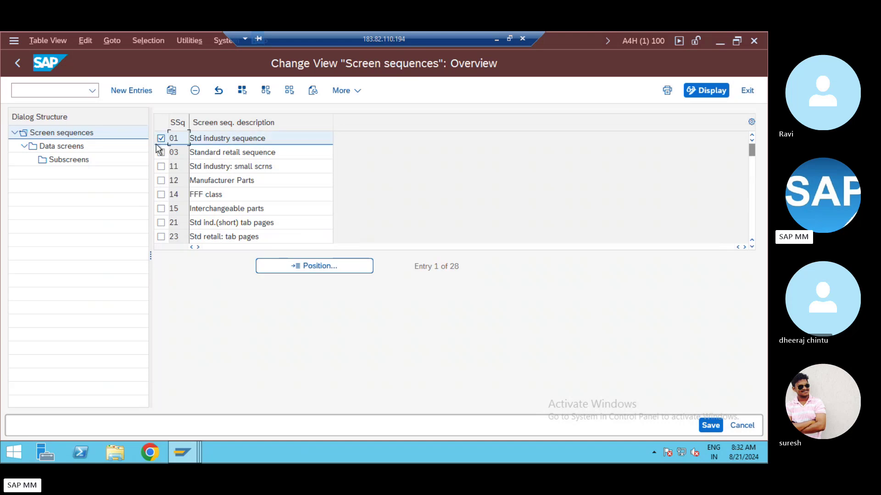
left_click(55, 145)
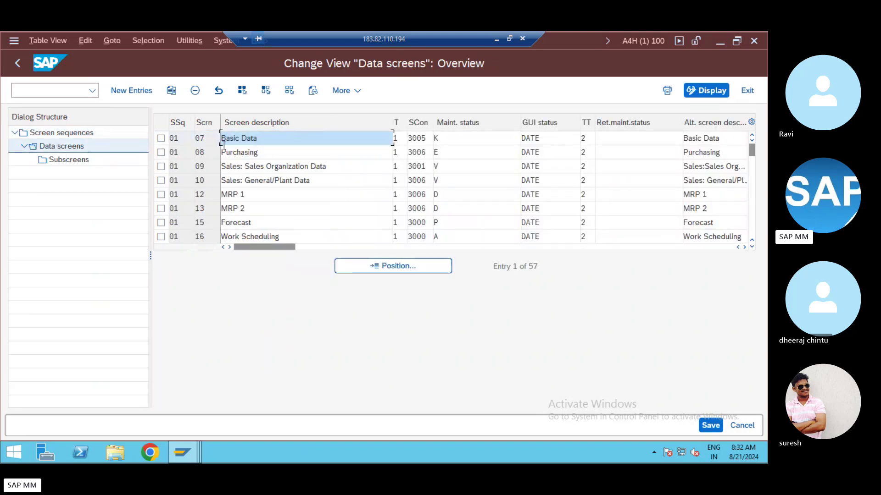
left_click(248, 152)
left_click(263, 168)
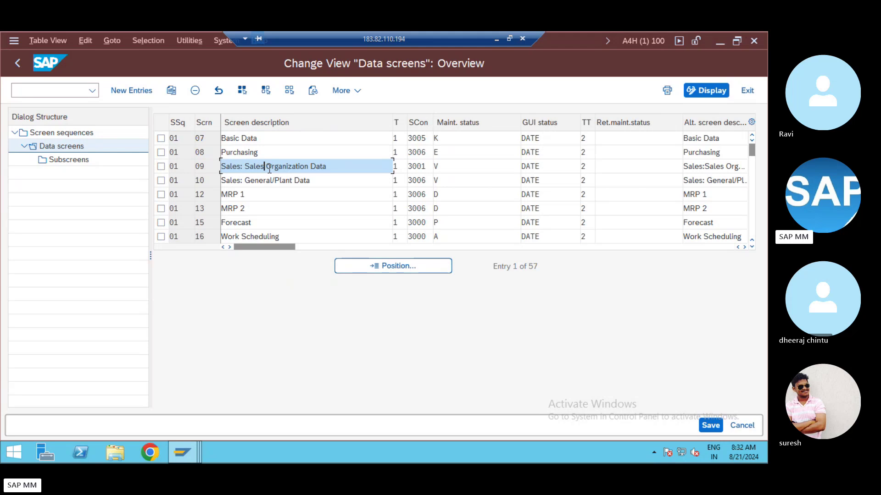
Close the SAP session with /nex and reopen the system's logon screen.
left_click(67, 91)
type("/nex")
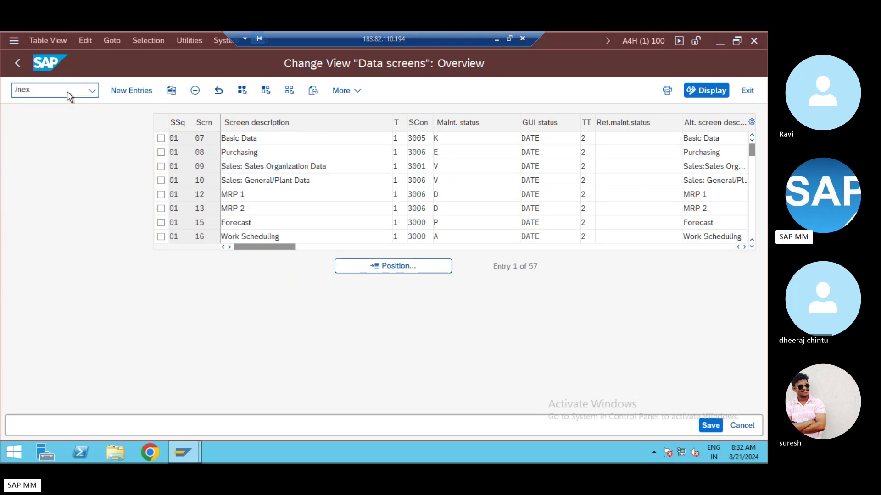
key("Return")
double_click(226, 129)
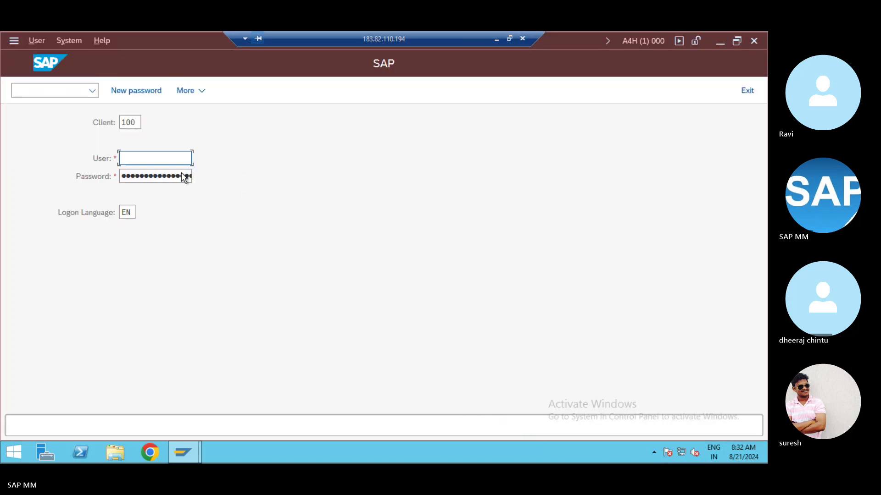
Log on to client 100 in language EN with the user name and the account password.
left_click(154, 161)
left_click(153, 170)
type("******")
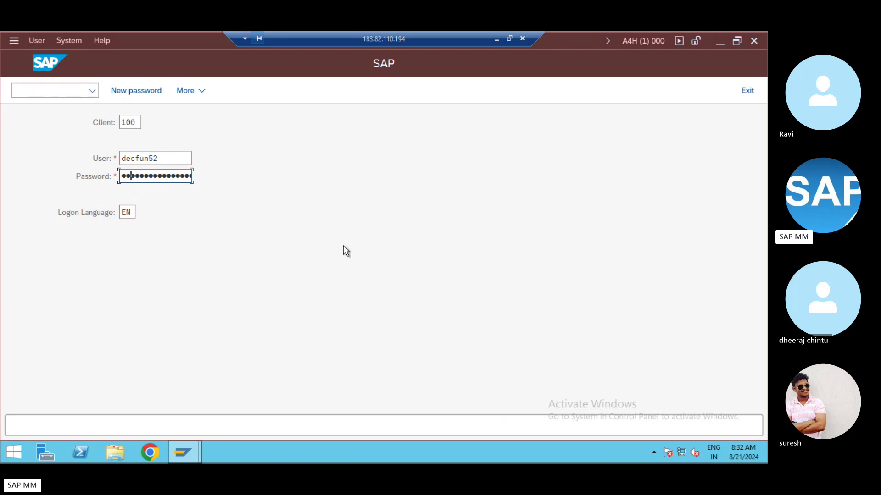
key("Return")
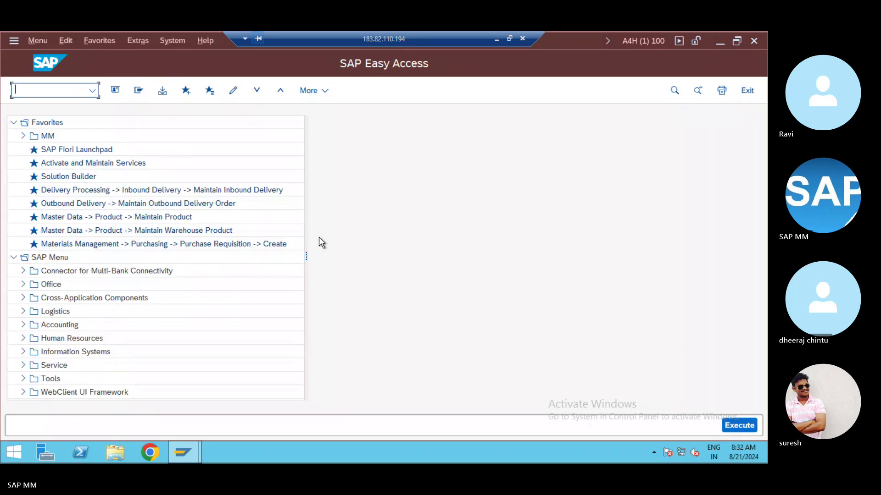
Start material creation with MM01 for industry sector M Mechanical Engineering and material type ZRRR, and open the view selection.
type("mm01")
key("Return")
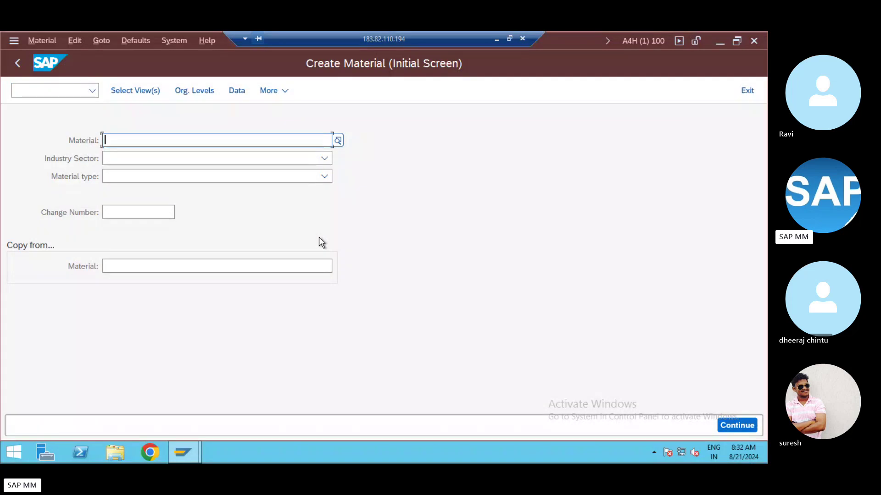
key("Tab")
type("M")
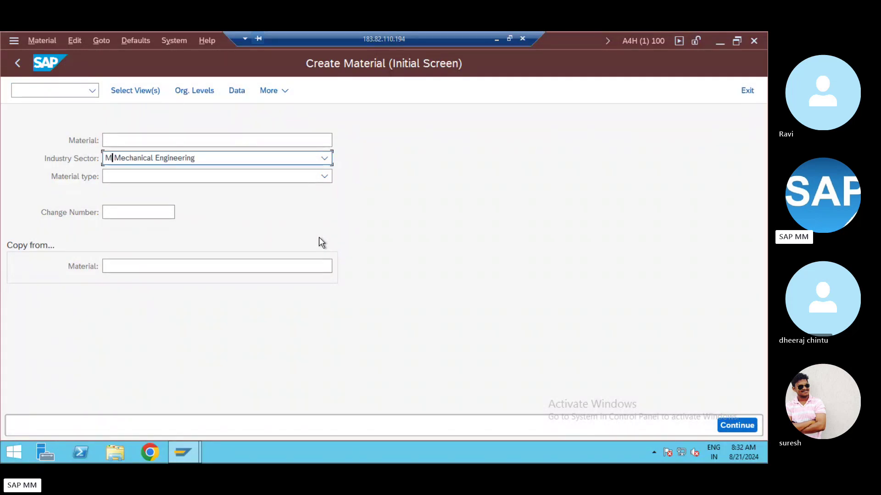
key("Tab")
type("ZRR")
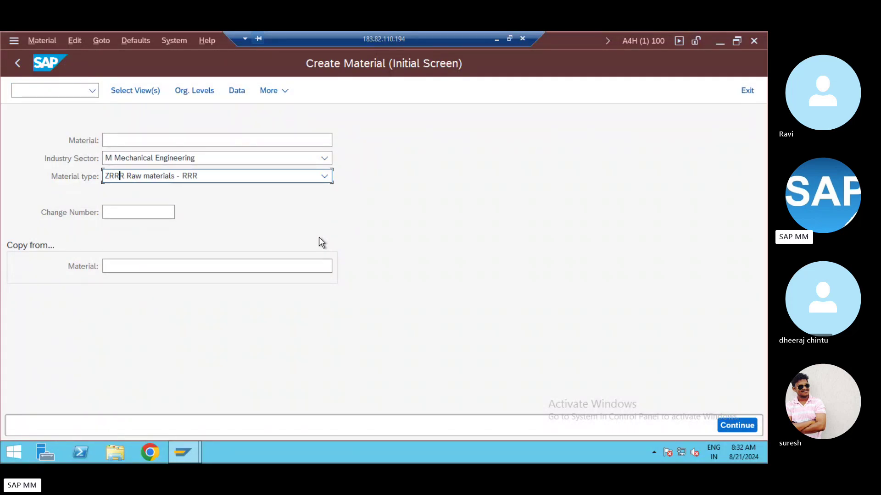
key("Return")
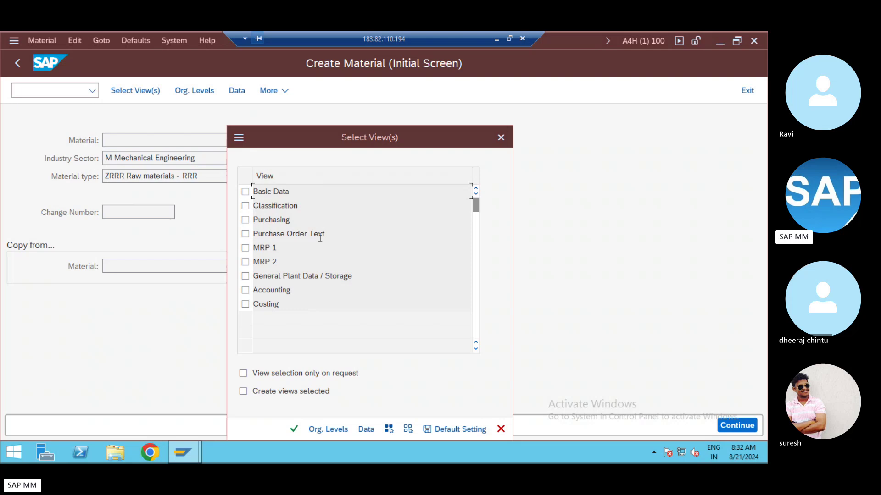
Examine the views offered for the ZRRR material, particularly Basic Data and Purchasing, and close the view selection.
left_click_drag(299, 193, 245, 221)
key("Escape")
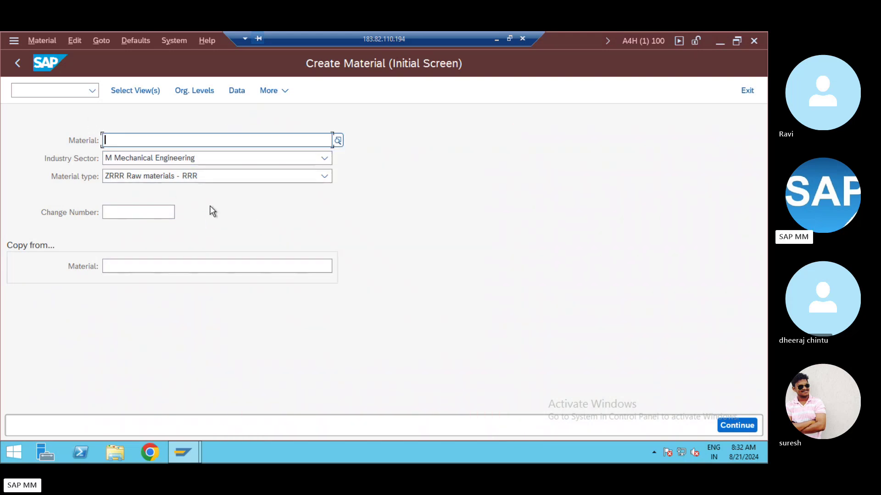
key("Return")
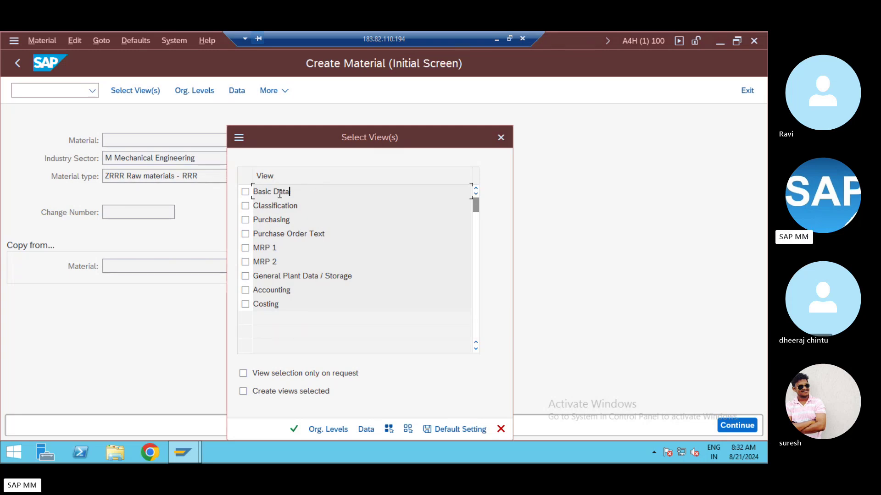
left_click_drag(295, 192, 232, 192)
left_click(294, 218)
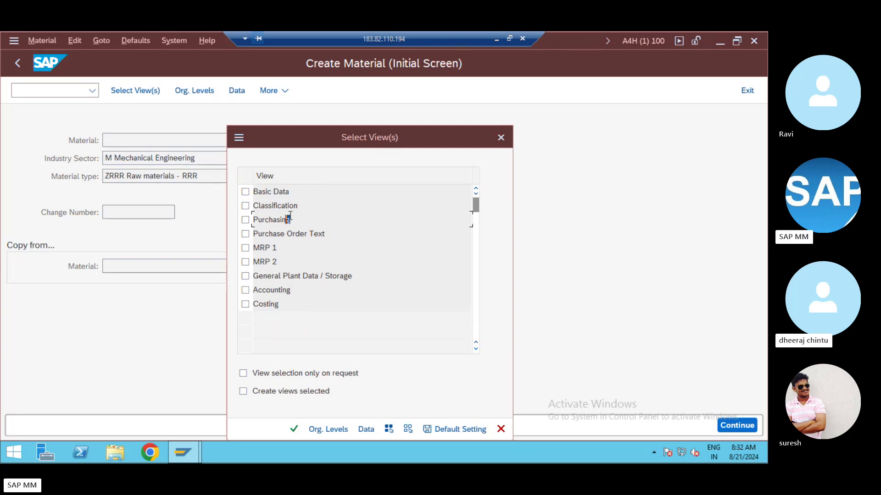
left_click(283, 191)
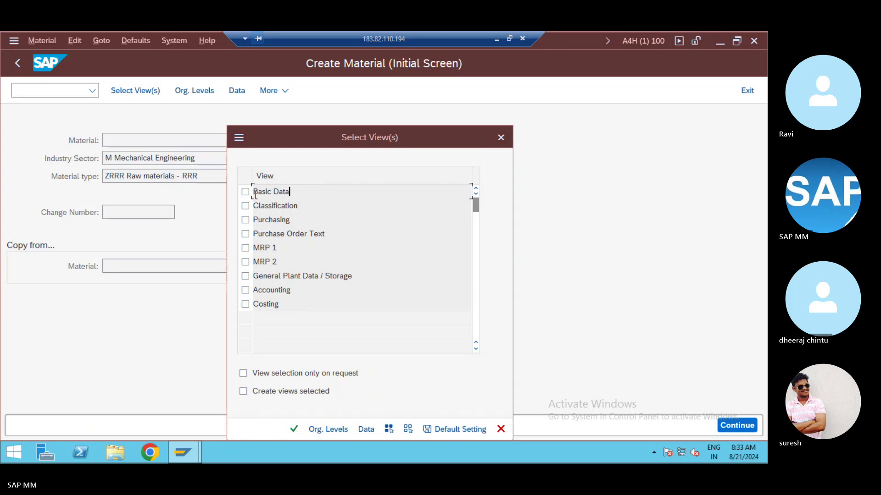
left_click_drag(292, 193, 241, 196)
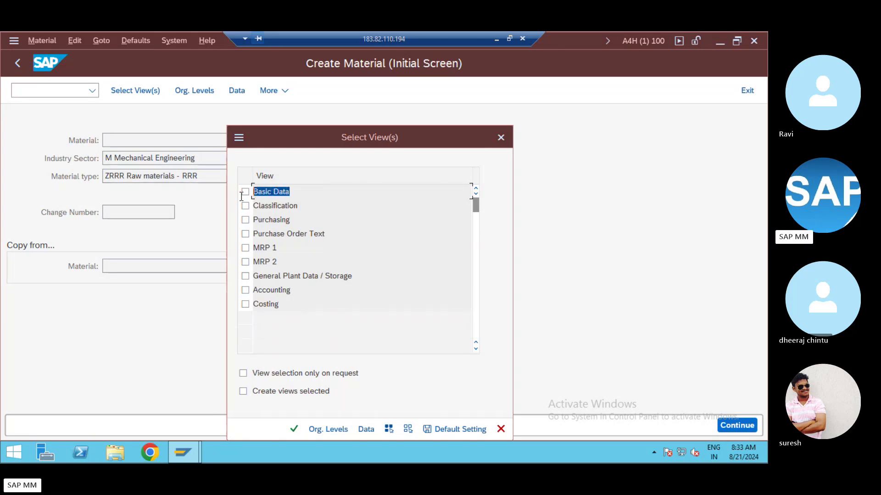
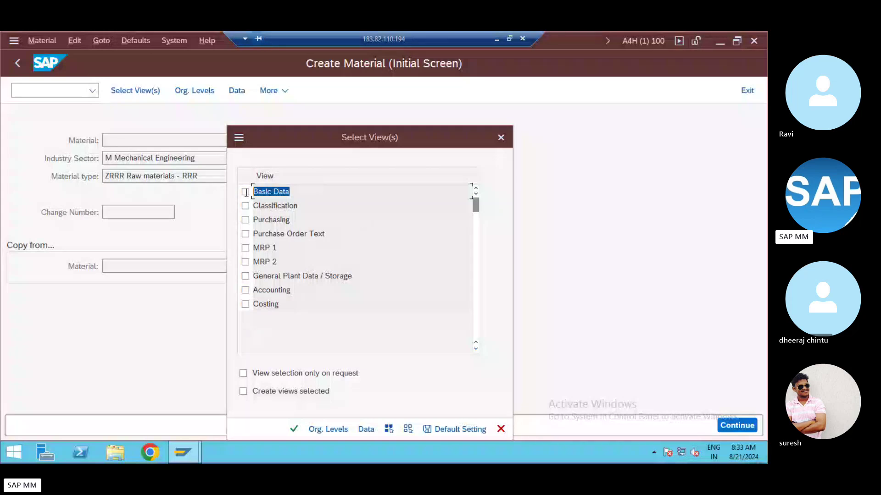
left_click(306, 195)
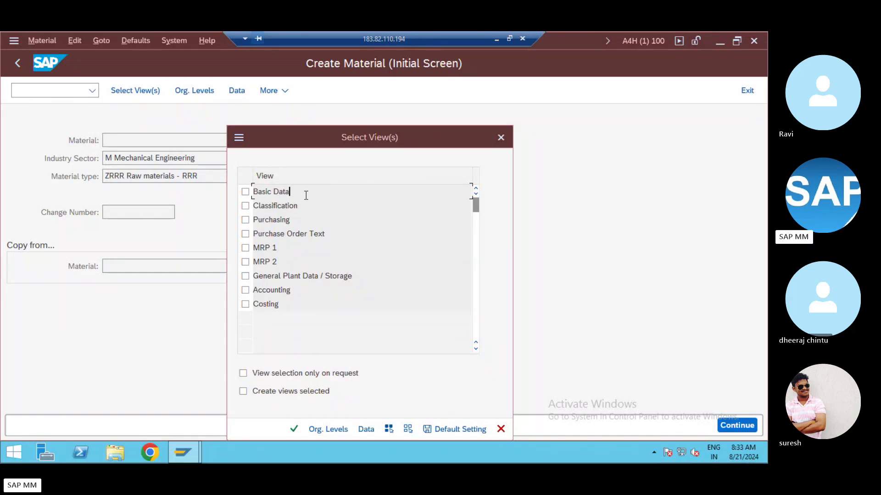
key("Escape")
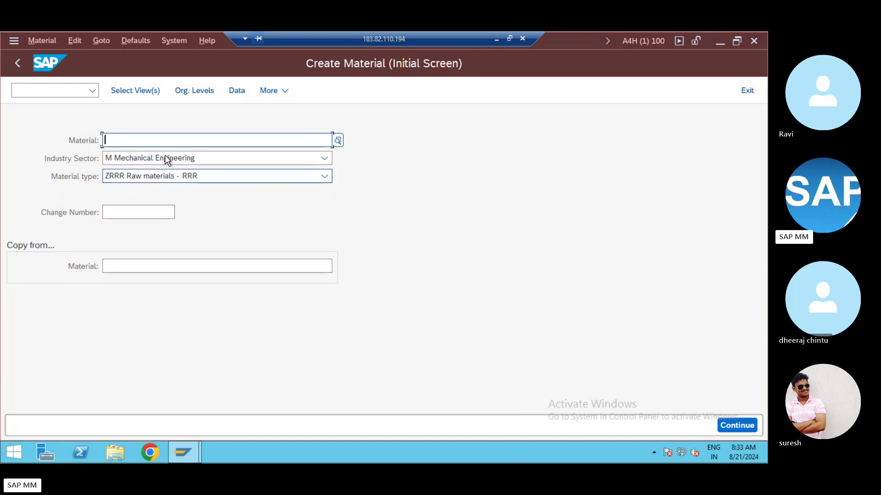
Switch to customizing with /nspro and display the SAP Reference IMG.
left_click(40, 92)
type("/nspro")
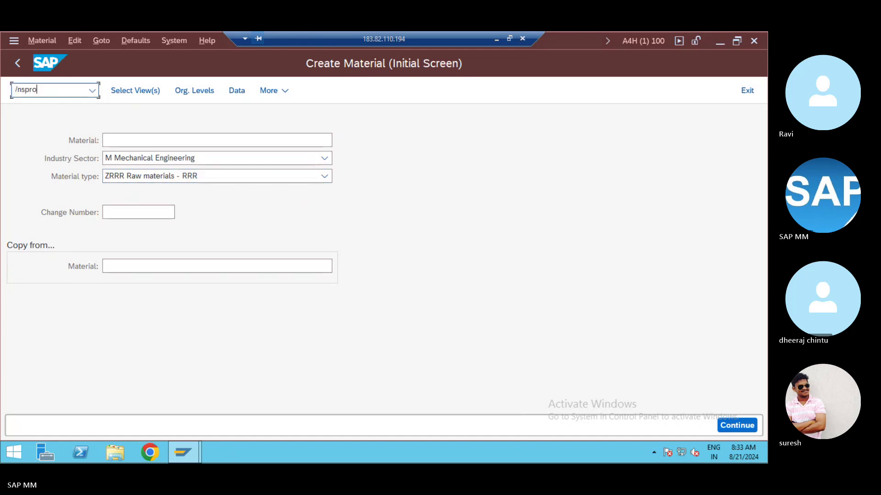
key("Return")
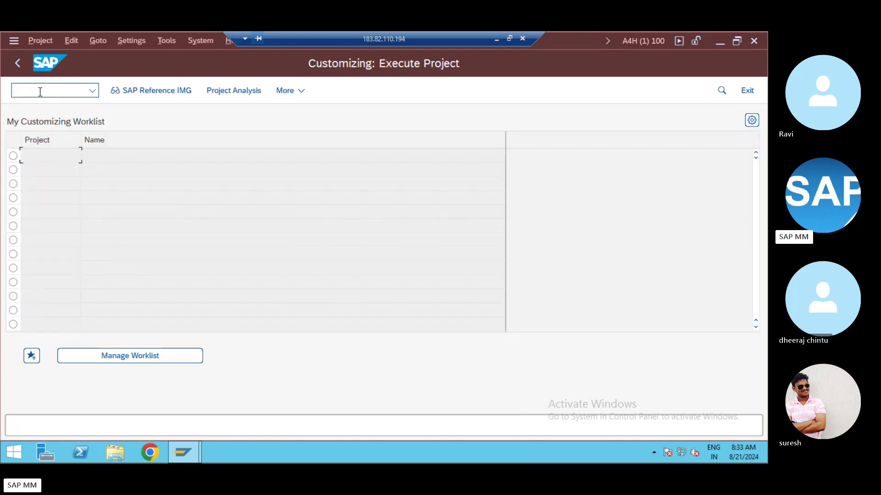
left_click(163, 90)
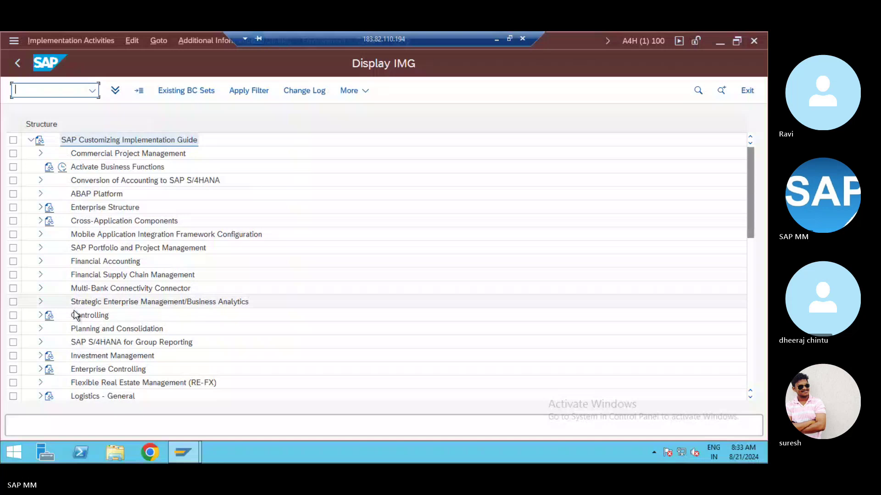
Under Logistics - General, Material Master, Configuring the Material Master, open Define Structure of Data Screens for Each Screen Sequence.
scroll(37, 398, "down", 1)
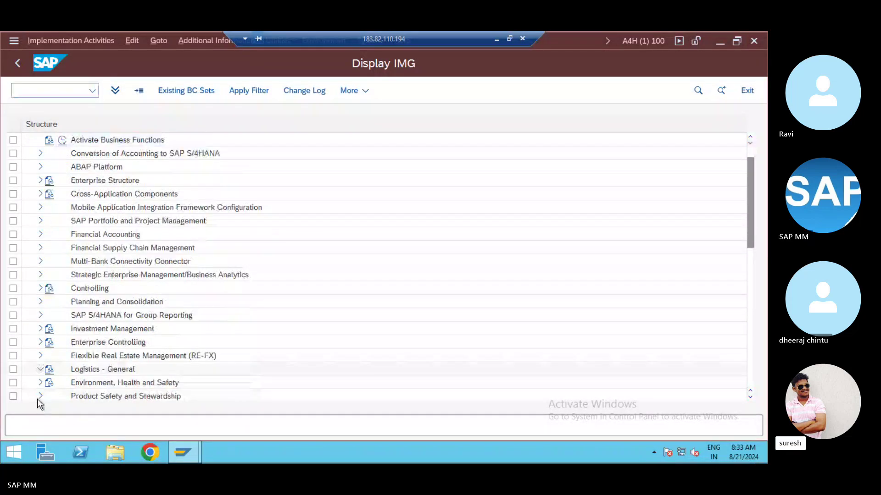
left_click(41, 369)
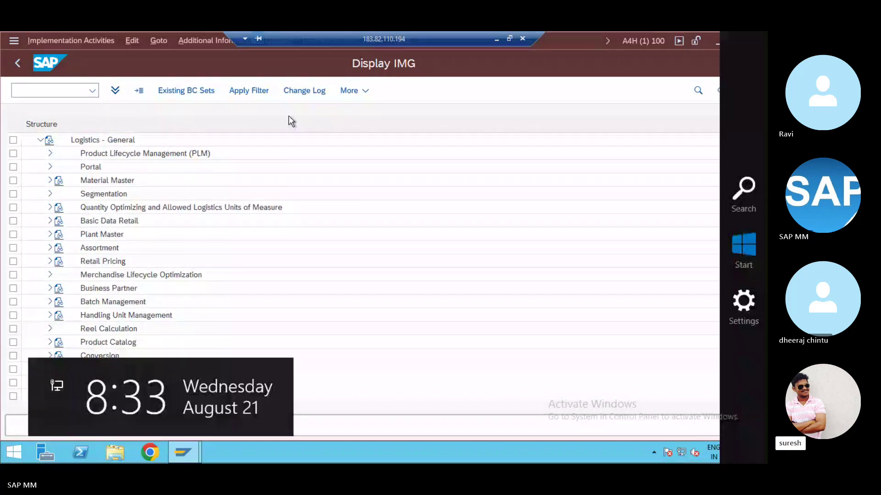
left_click(49, 181)
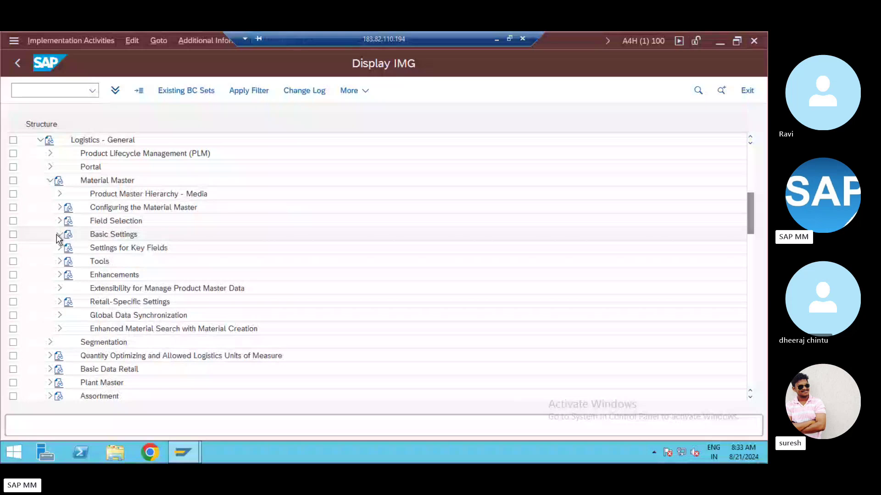
left_click(60, 235)
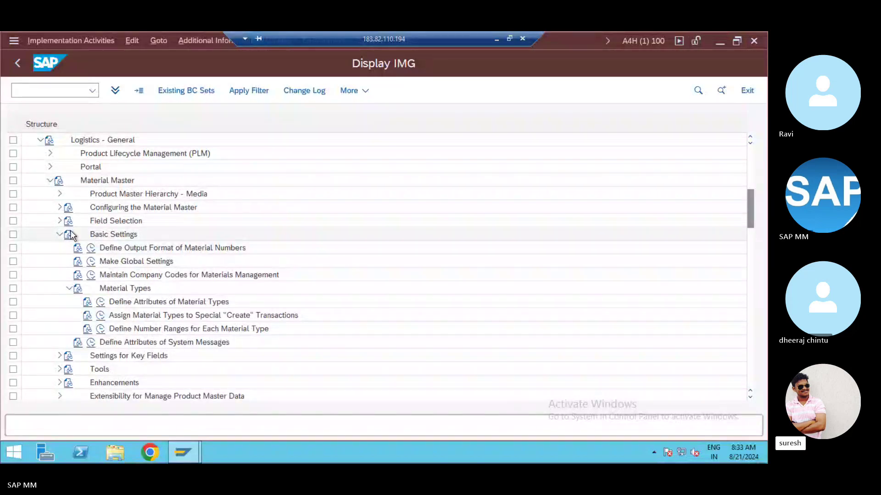
left_click(59, 208)
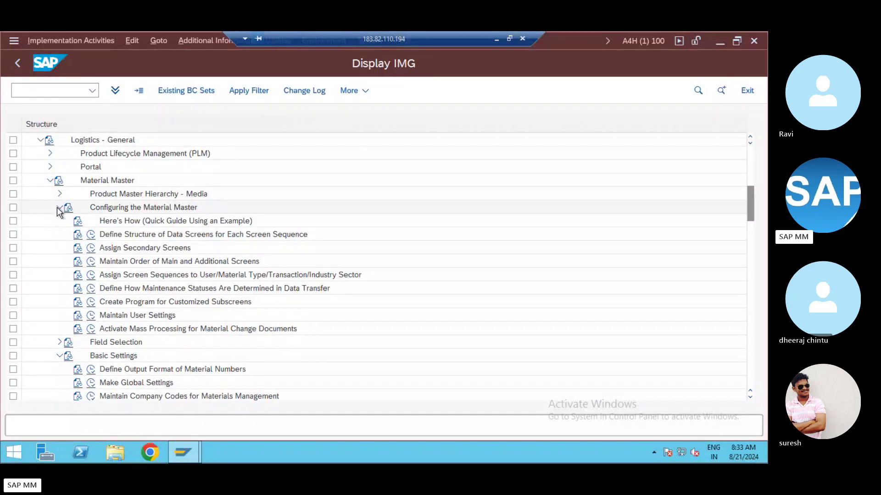
left_click(93, 237)
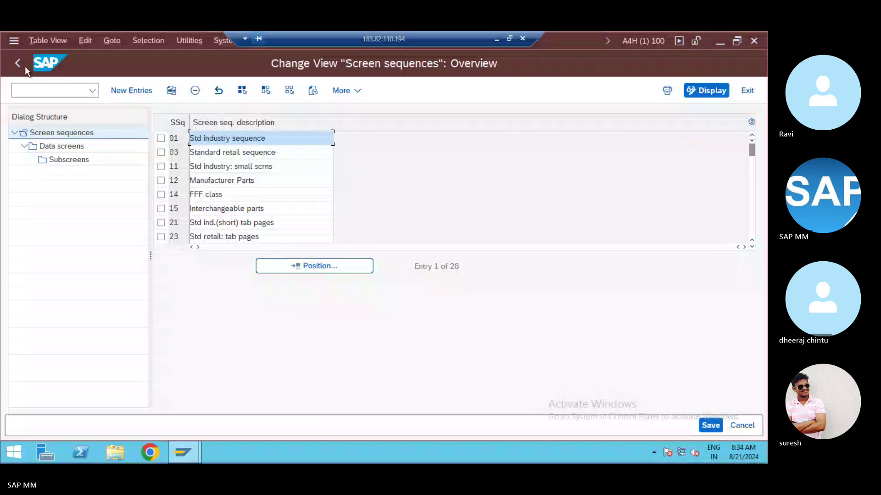
Examine the data screens of screen sequence 03, Standard retail sequence, and return to the list of screen sequences.
double_click(261, 137)
left_click(228, 180)
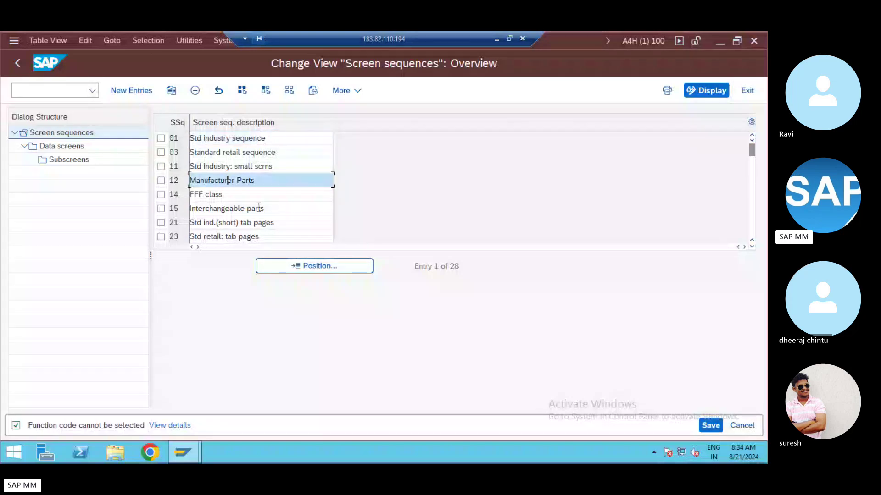
scroll(267, 191, "down", 1)
scroll(268, 191, "up", 1)
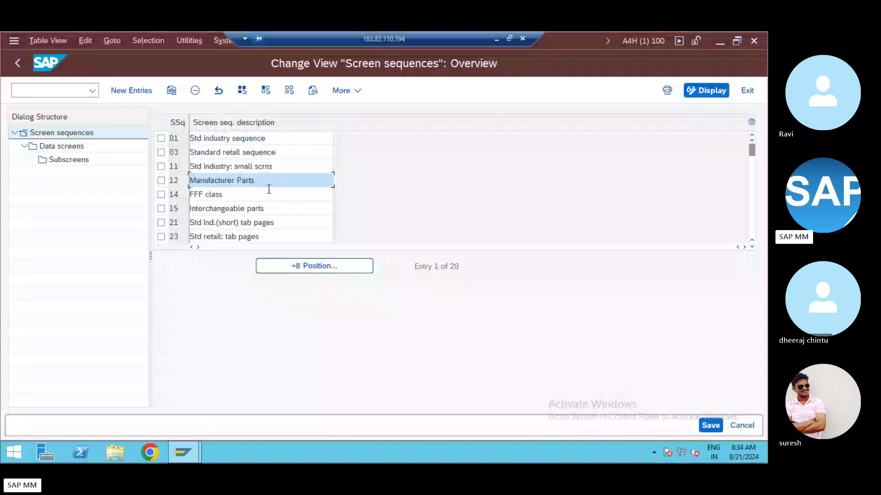
left_click(261, 155)
left_click(161, 153)
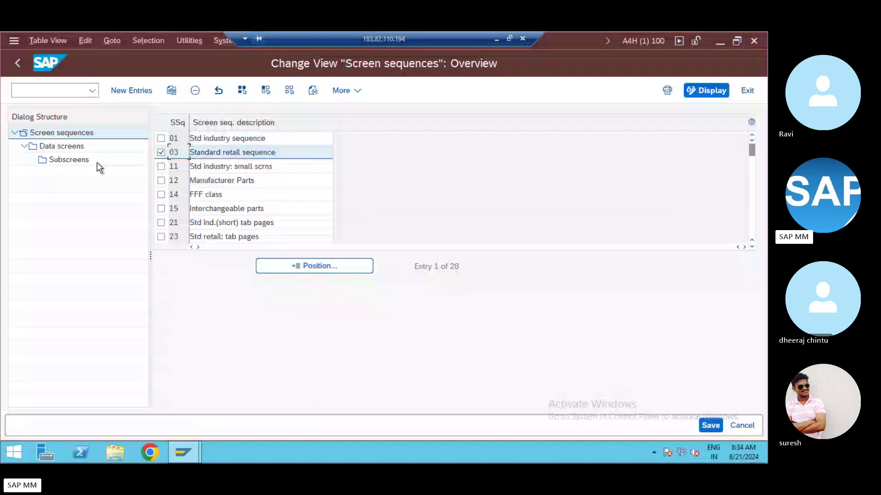
double_click(57, 149)
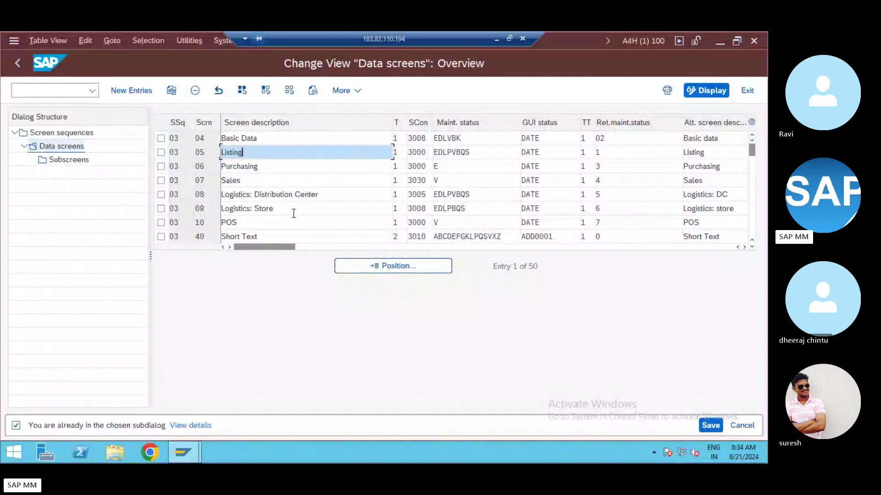
left_click(221, 219)
double_click(221, 220)
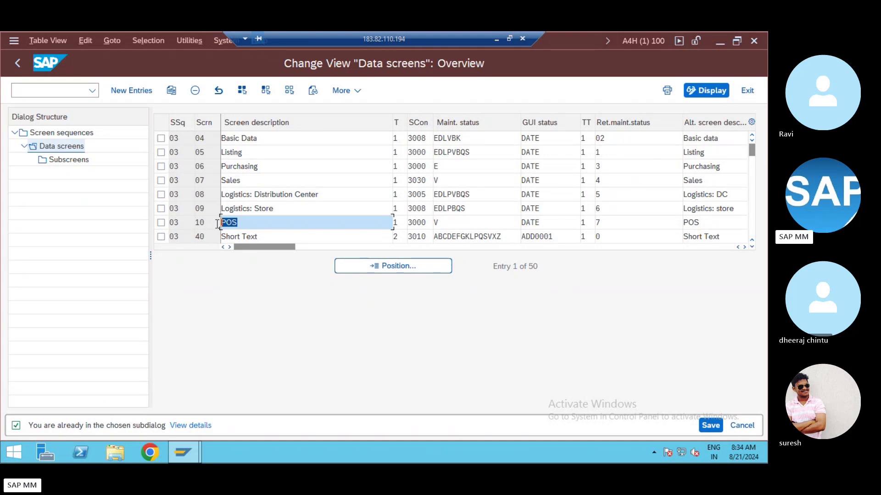
left_click(196, 137)
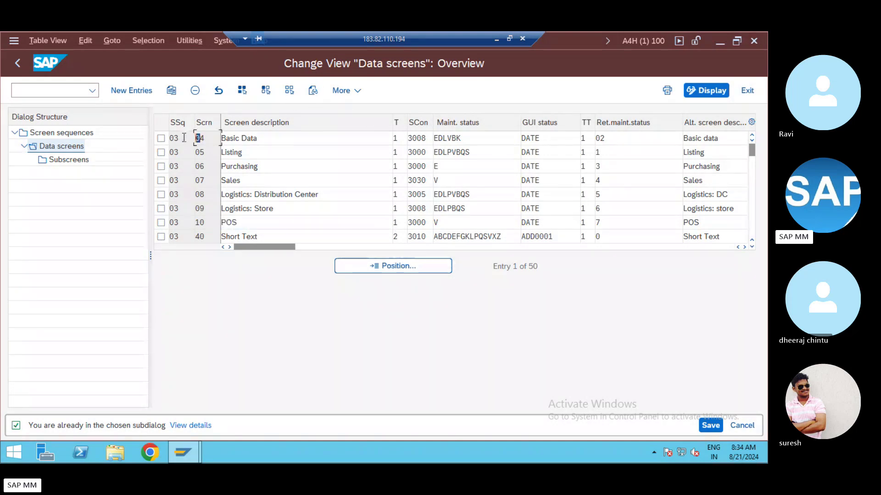
left_click(68, 132)
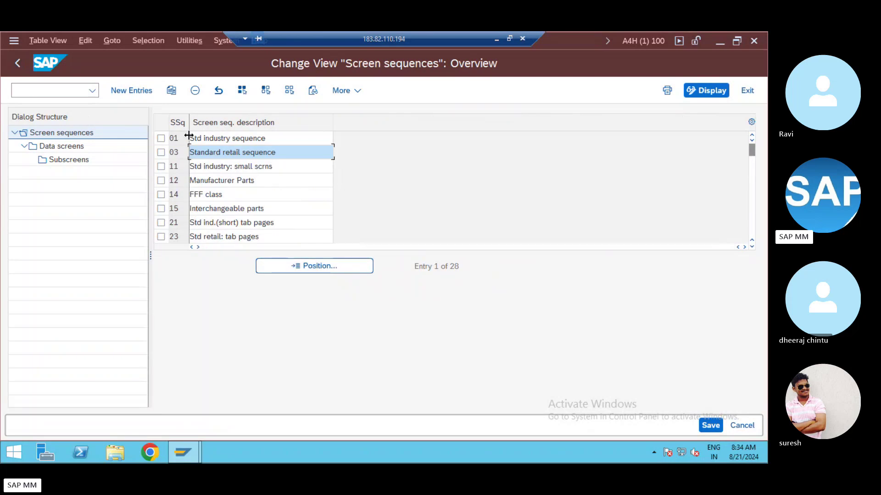
Open the IMG activity for assigning screen sequences and position the list on transaction reference 01, user * and material type ROH.
left_click(19, 64)
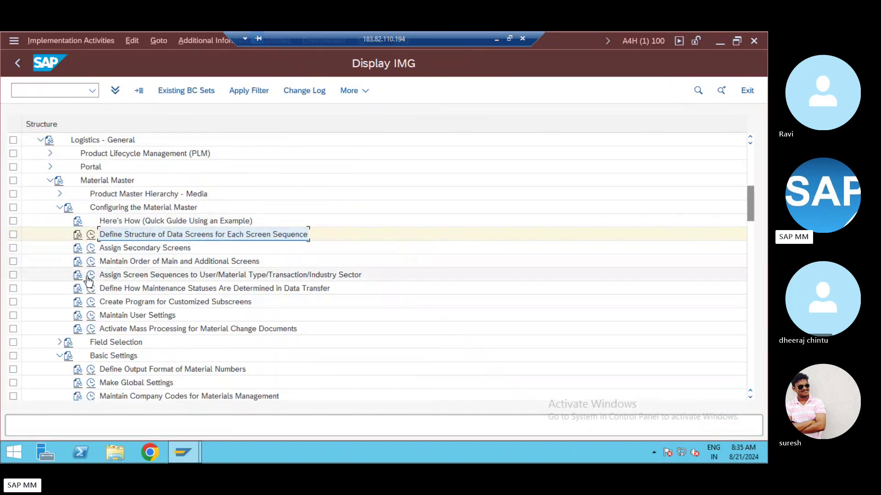
left_click(90, 275)
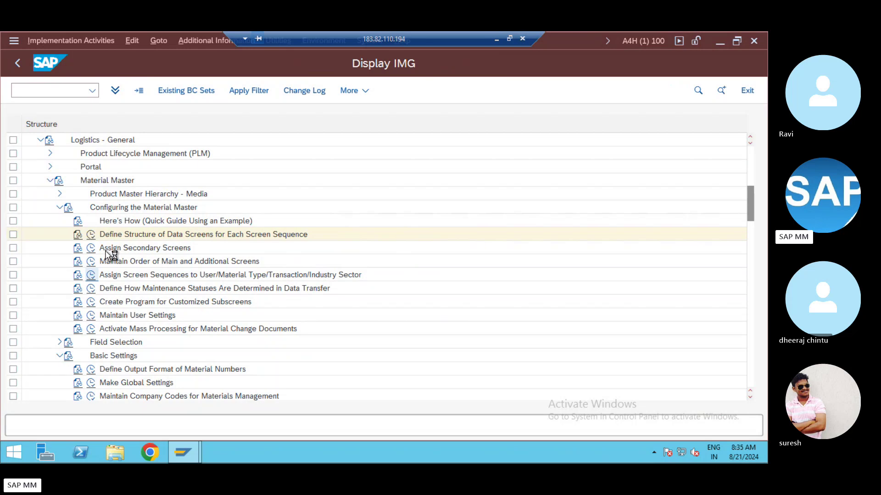
left_click(287, 261)
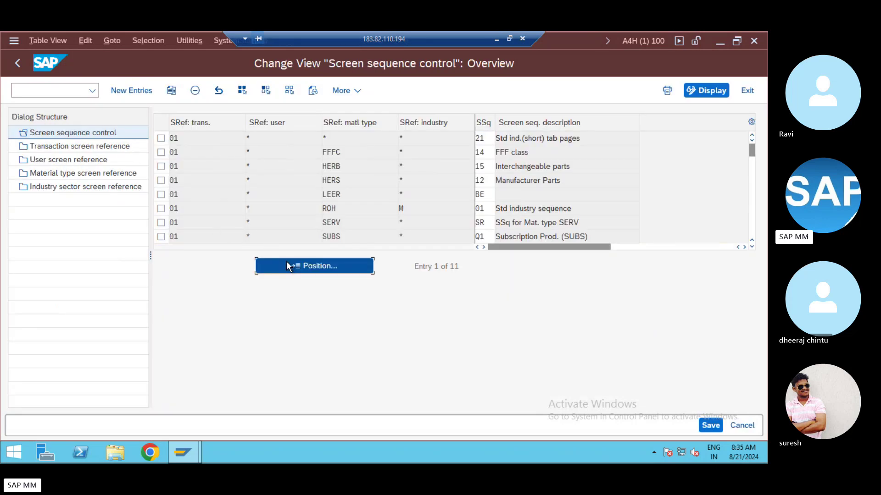
type("01")
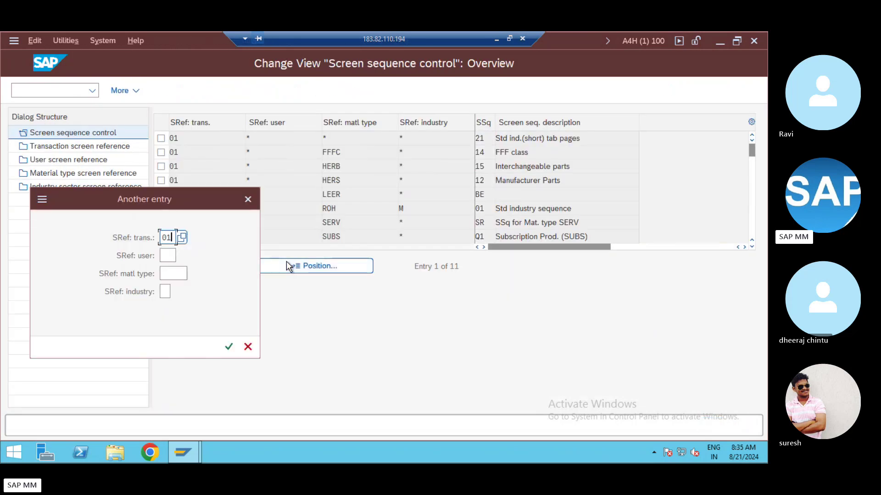
key("Tab")
type("*")
key("Tab")
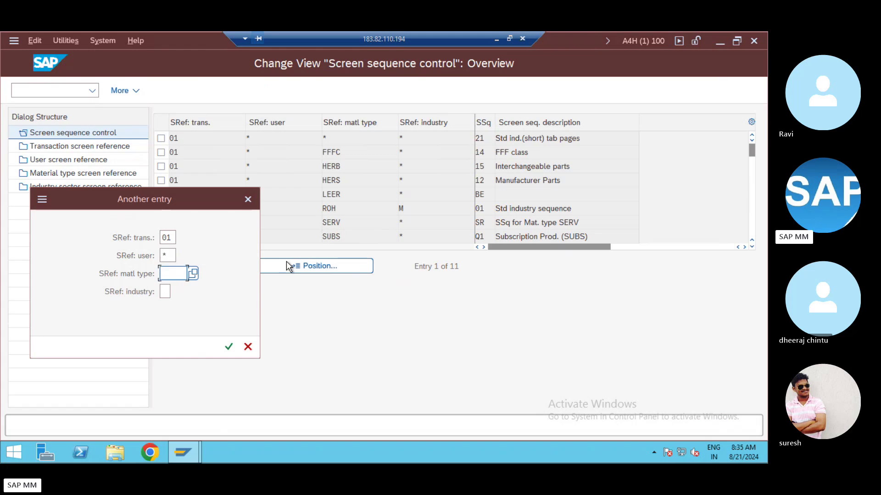
type("roh")
key("Return")
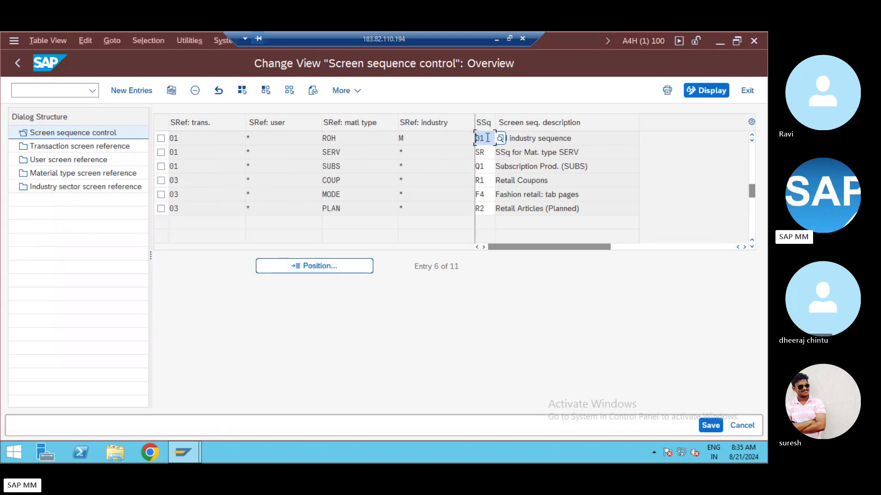
Set the screen sequence of the ROH entry for industry M to 03, check its references and select the entry.
left_click_drag(484, 140, 460, 138)
type("03")
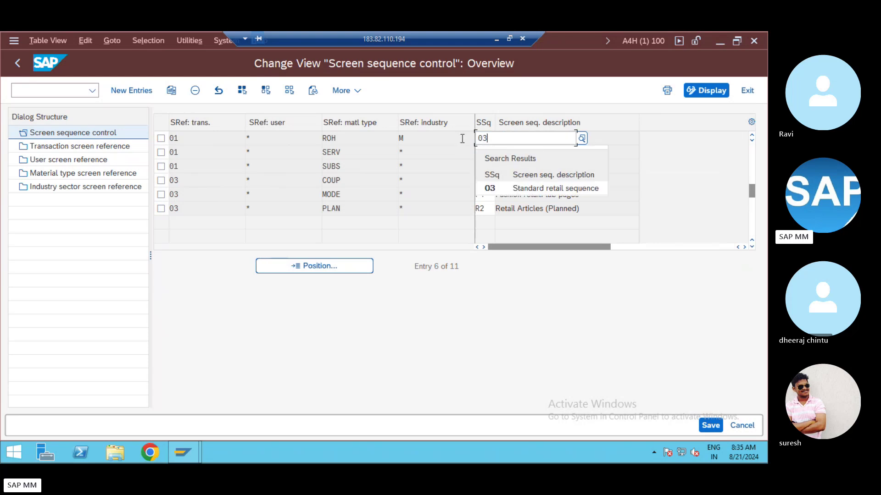
left_click(591, 192)
left_click(185, 138)
left_click(272, 137)
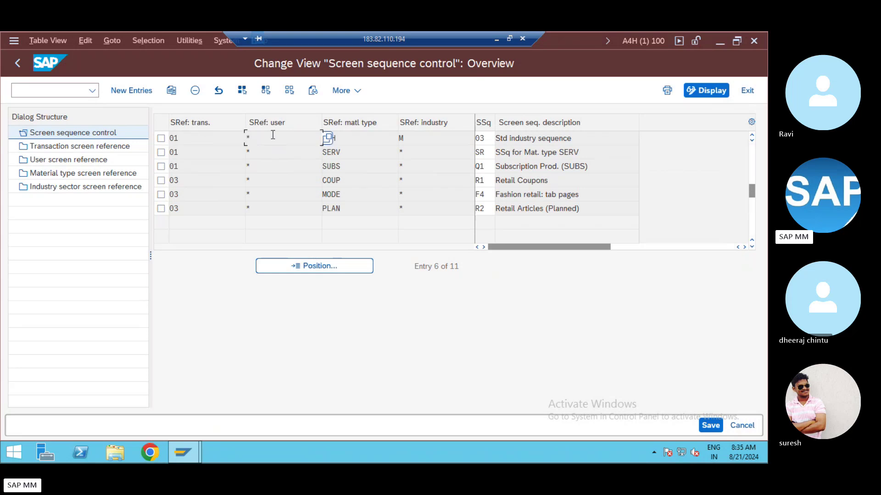
left_click(349, 138)
left_click(479, 138)
type("03")
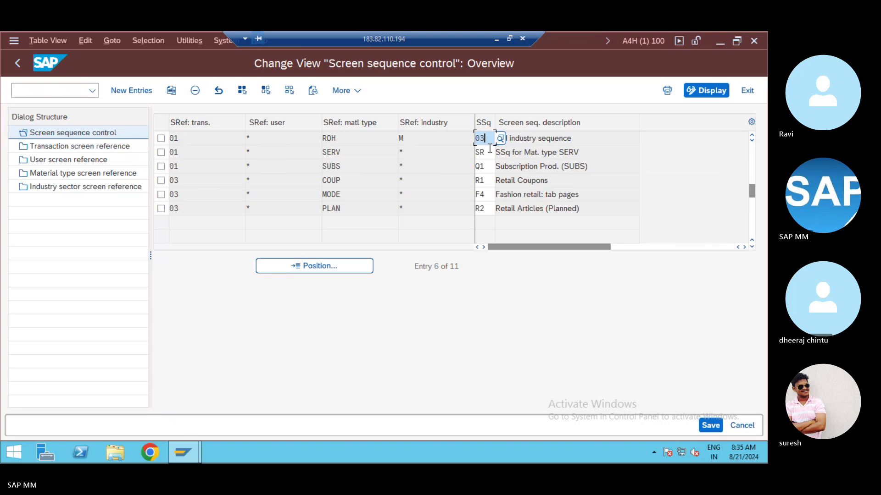
left_click(161, 139)
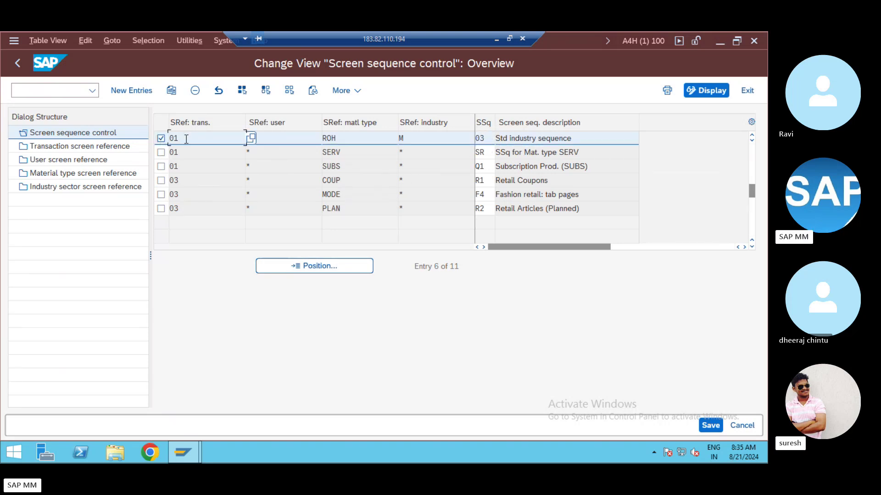
Try to delete the ROH entry for industry M, and discard the unsaved edits to it.
left_click(197, 92)
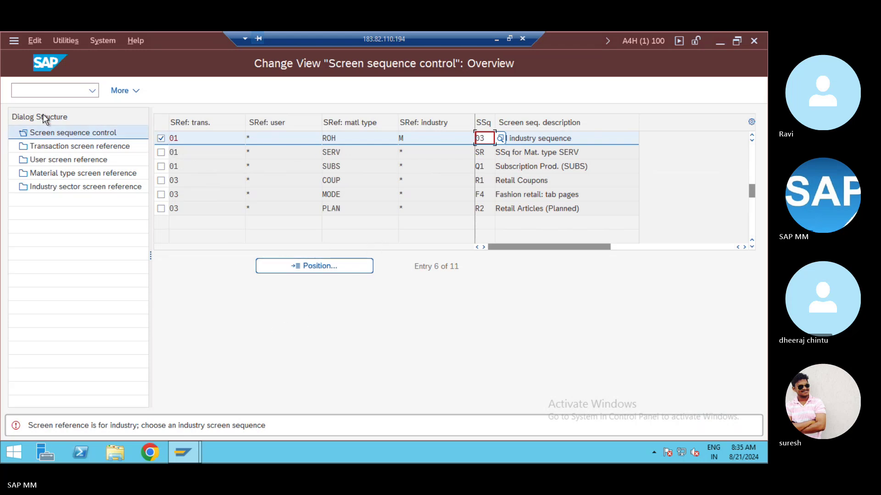
left_click(353, 140)
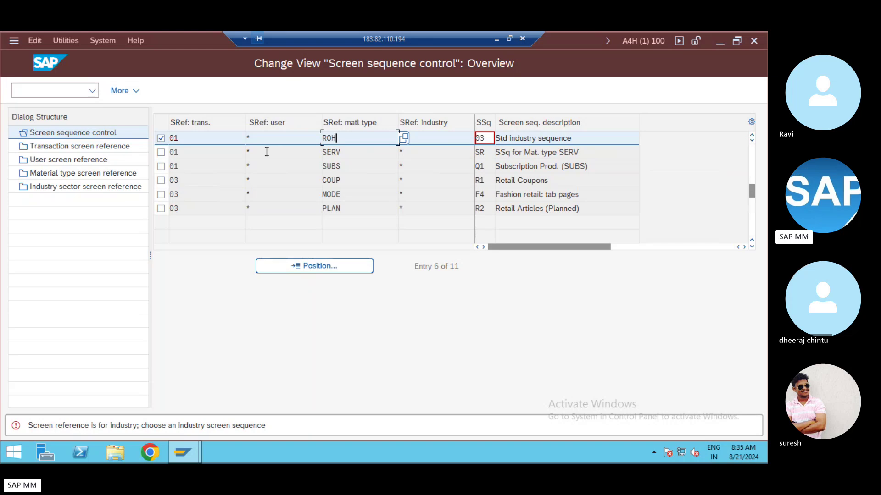
key("Tab")
type("M")
key("Tab")
key("shift+Tab")
key("Delete")
key("Escape")
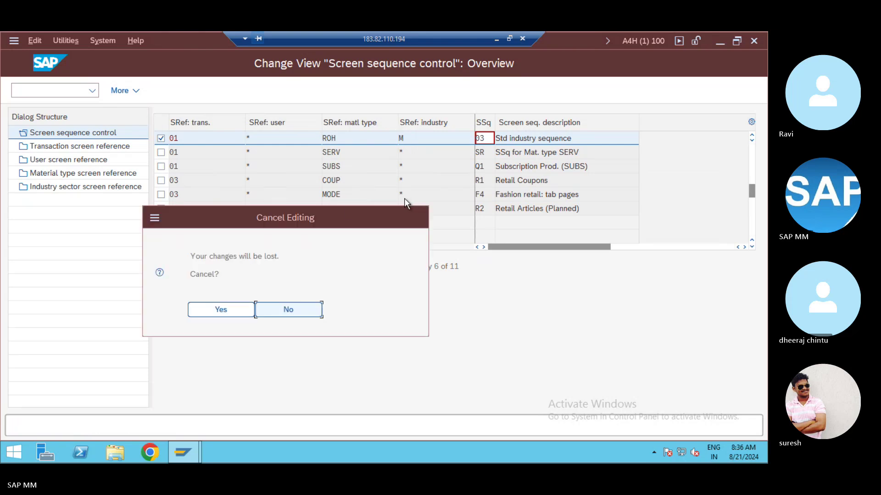
left_click(222, 309)
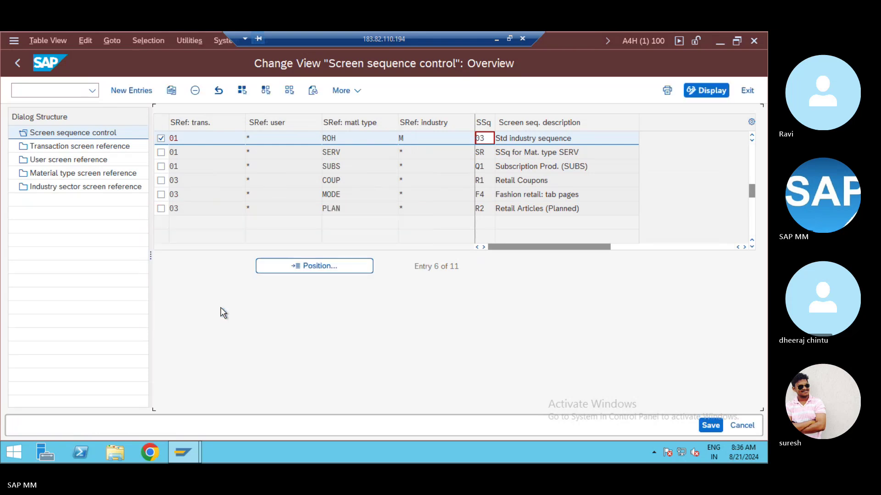
left_click(326, 270)
key("Escape")
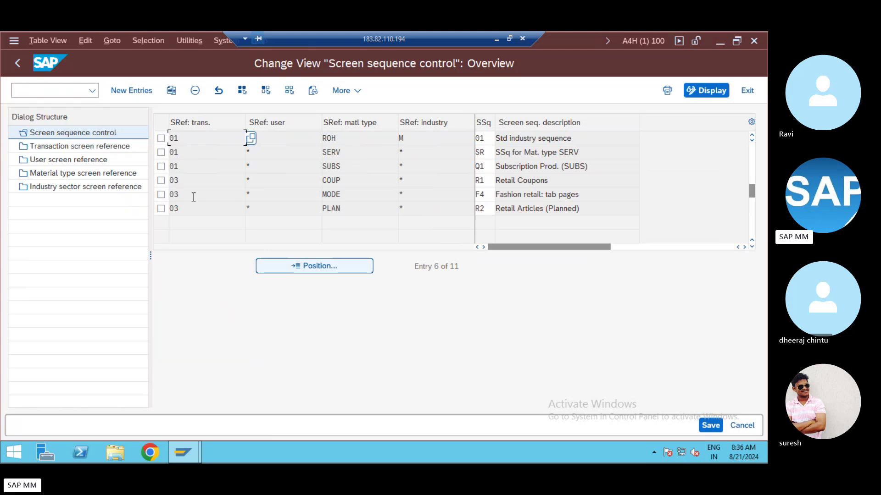
Delete the ROH screen sequence entry for industry M and save the deletion under customizing request A4HK902143.
left_click(161, 139)
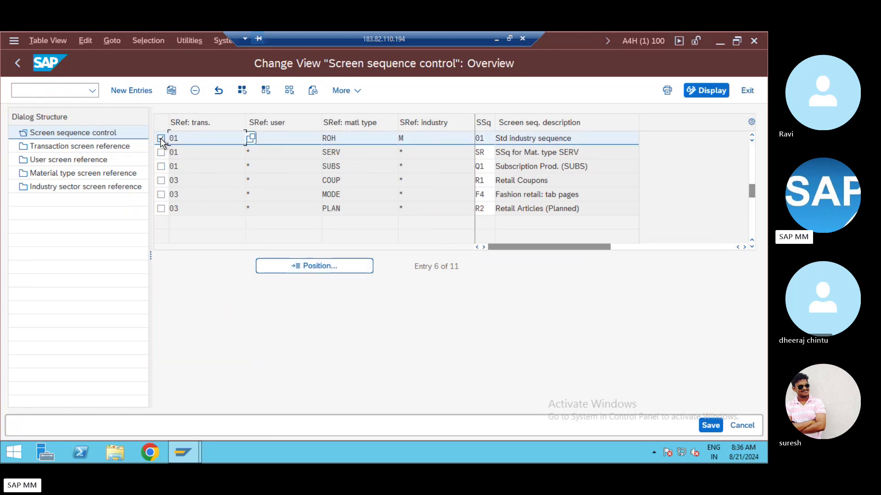
left_click(195, 90)
key("ctrl+s")
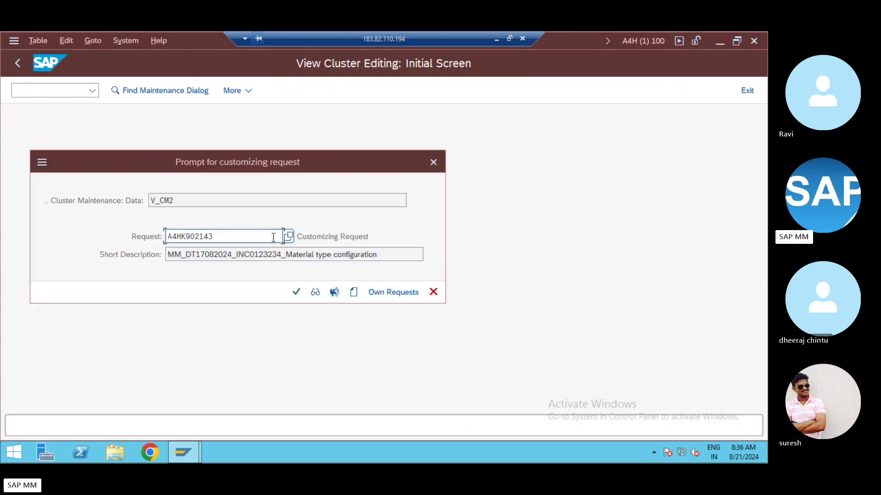
left_click(296, 293)
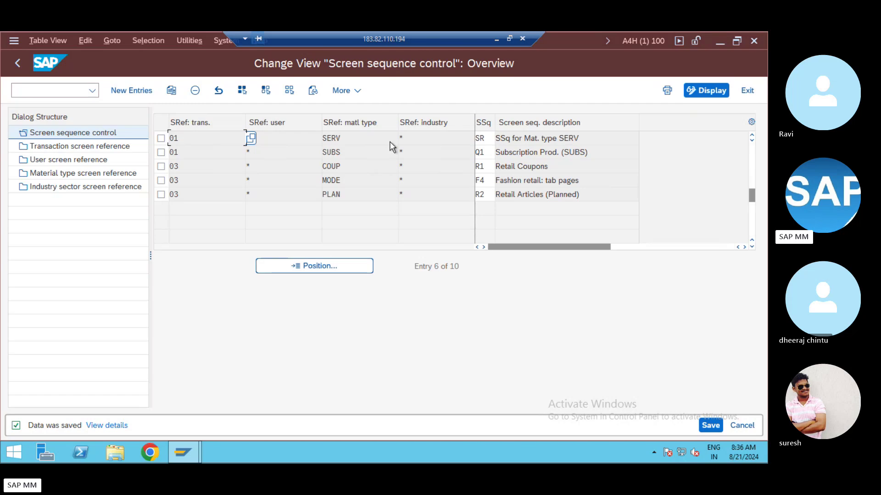
Review the remaining screen sequence entries, checking the user, material type, industry and SSq values of the first row.
scroll(250, 138, "up", 2)
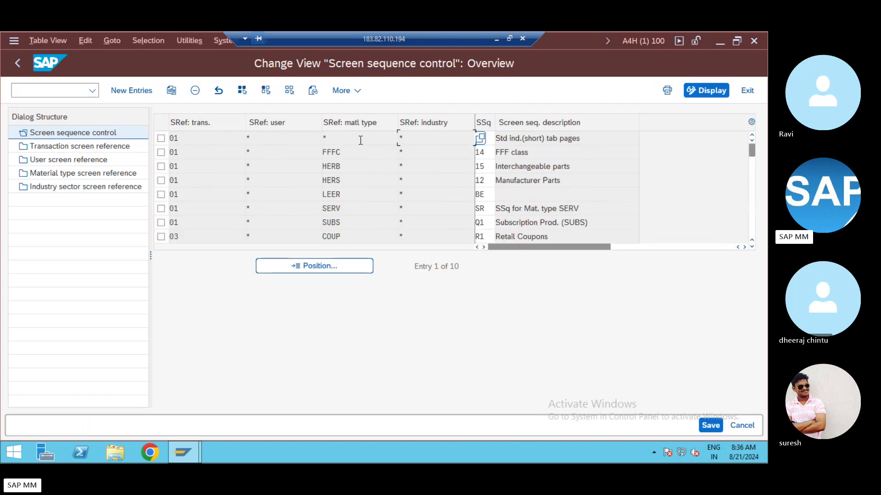
left_click(485, 138)
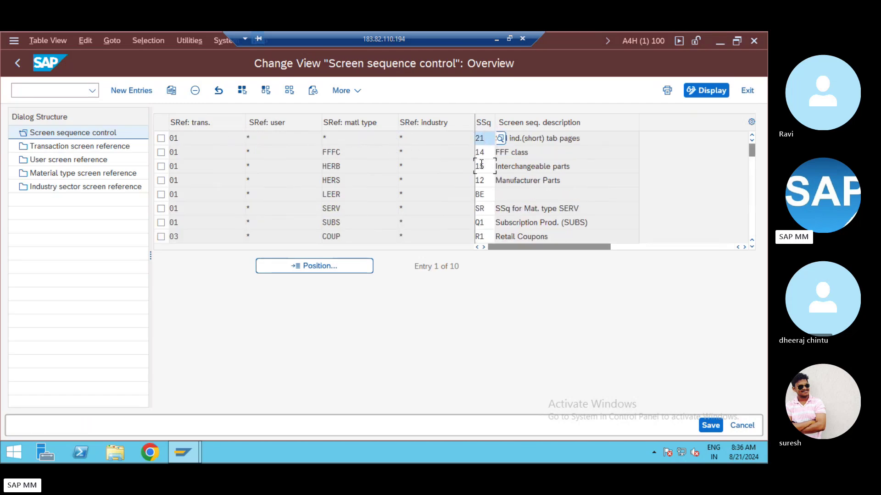
left_click(482, 166)
left_click(267, 138)
left_click(348, 139)
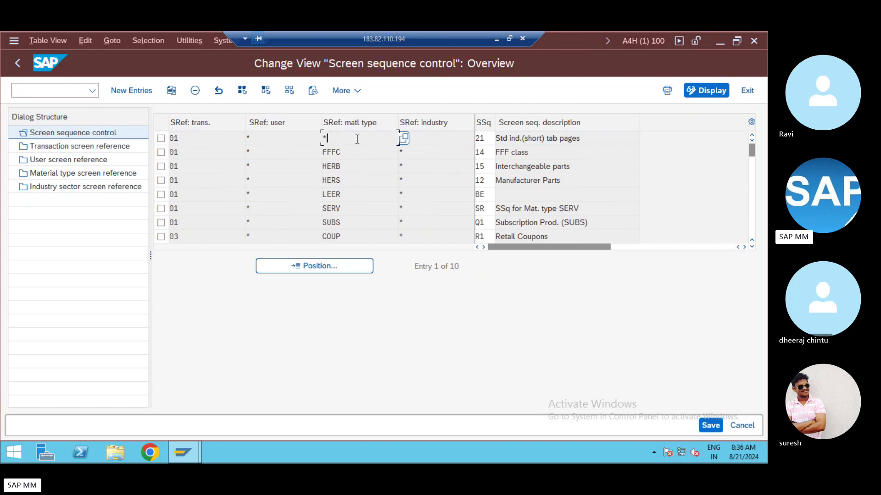
left_click(421, 136)
left_click(249, 137)
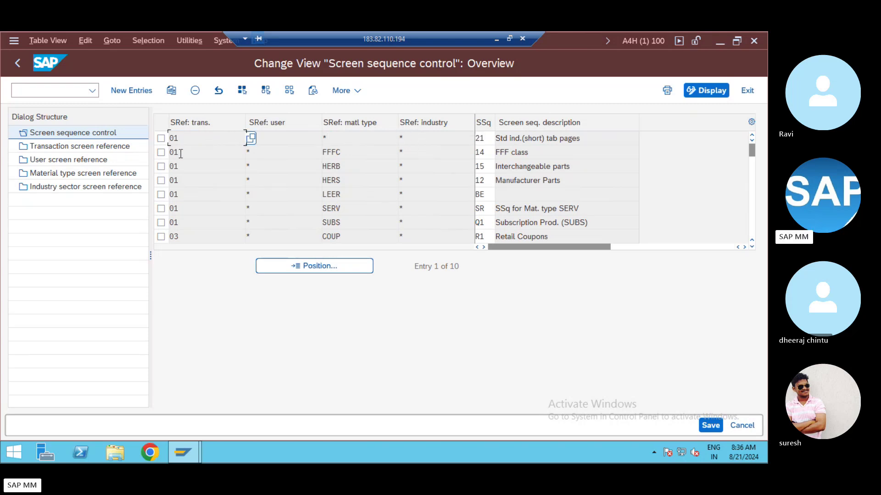
scroll(401, 197, "down", 2)
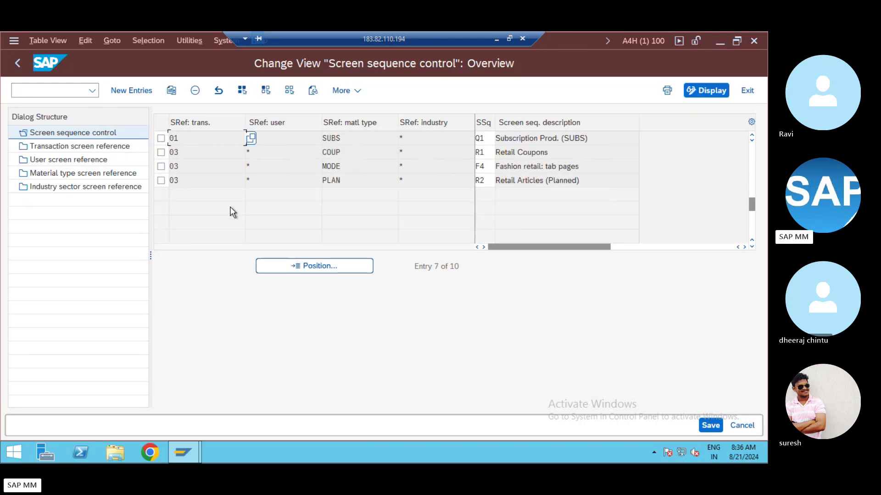
scroll(327, 198, "up", 2)
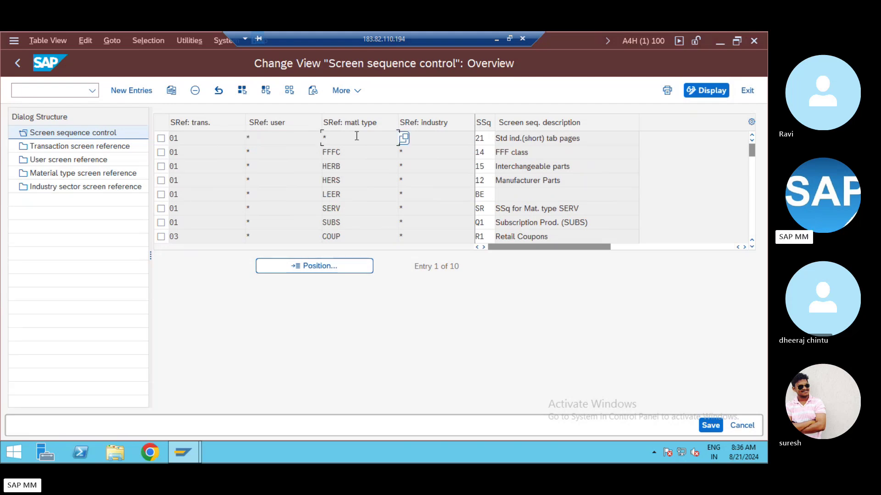
Copy the first screen sequence entry, with SSq 21, and set the copy's user reference to ZR.
left_click(161, 139)
left_click(171, 91)
key("Tab")
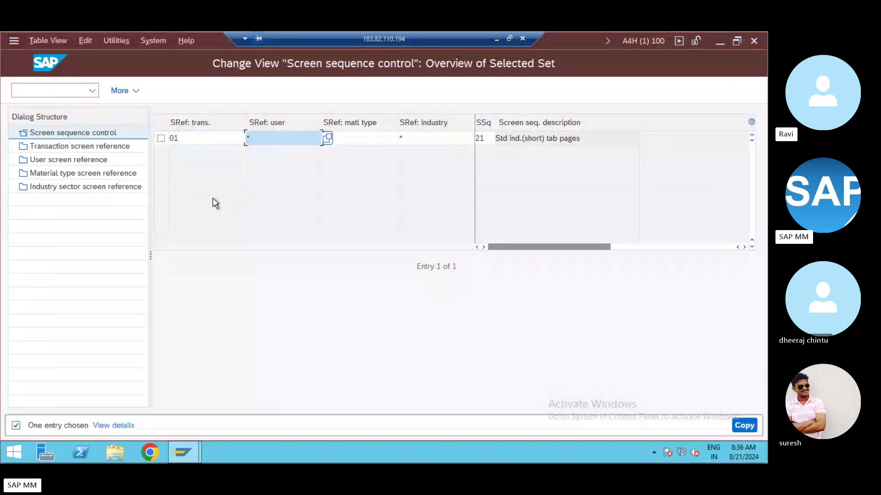
key("BackSpace")
type("ZR")
key("Tab")
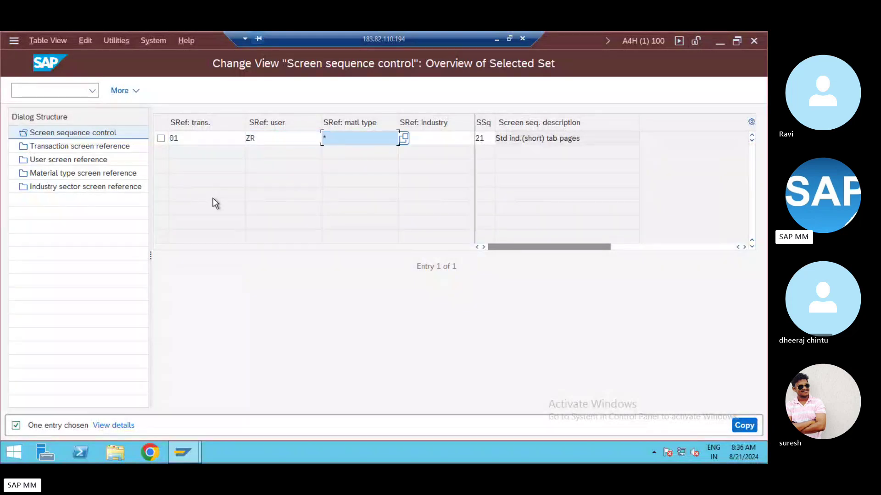
Set the copied entry's material type reference to ZRRR, industry reference to ZM and screen sequence to 03.
type("ZRRR")
key("Tab")
type("*")
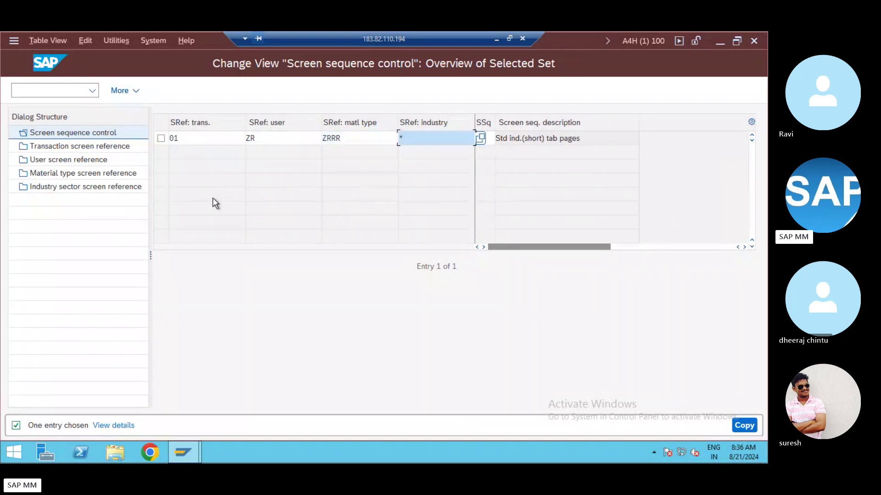
key("BackSpace")
type("ZM")
key("Tab")
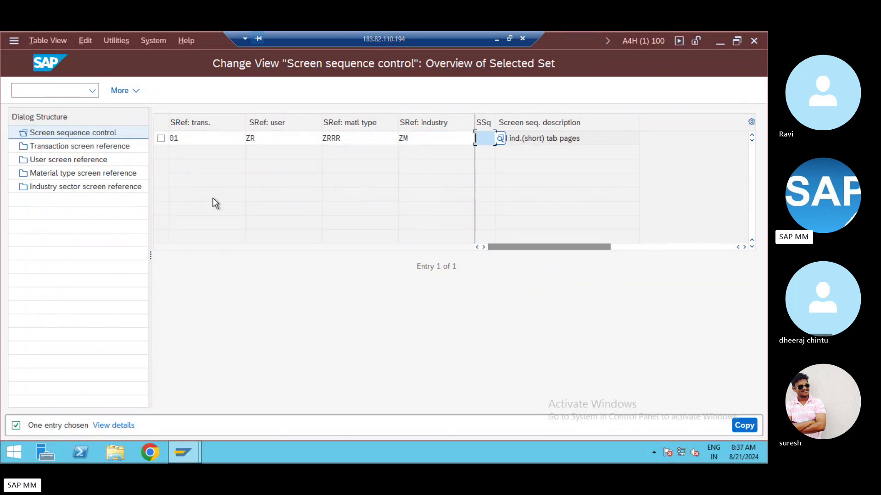
type("03")
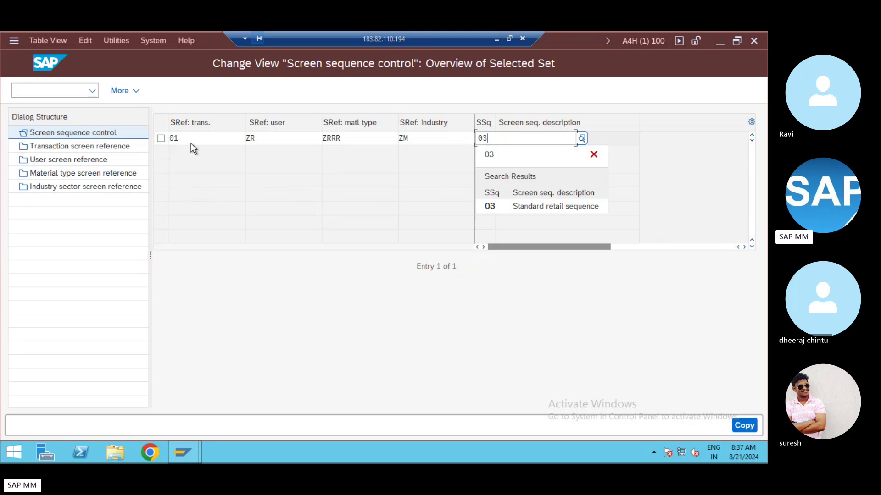
Change the copied entry's screen sequence to 01, Std industry sequence.
left_click(225, 140)
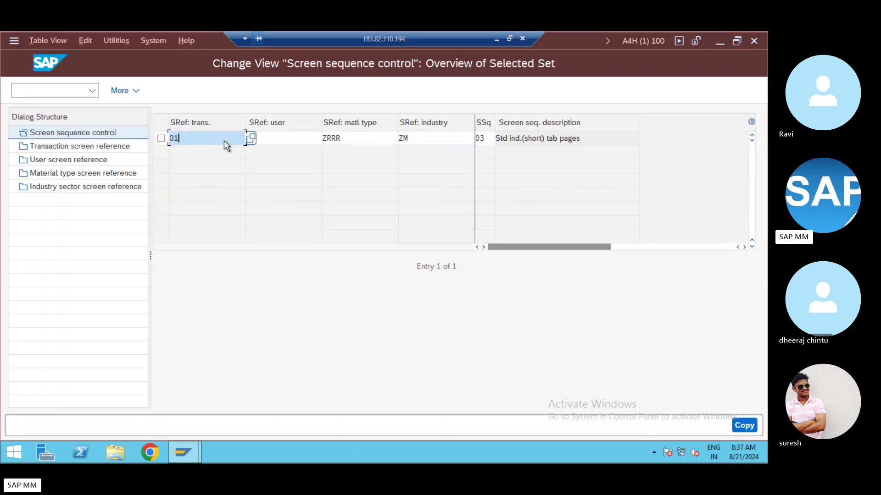
key("Return")
left_click(485, 140)
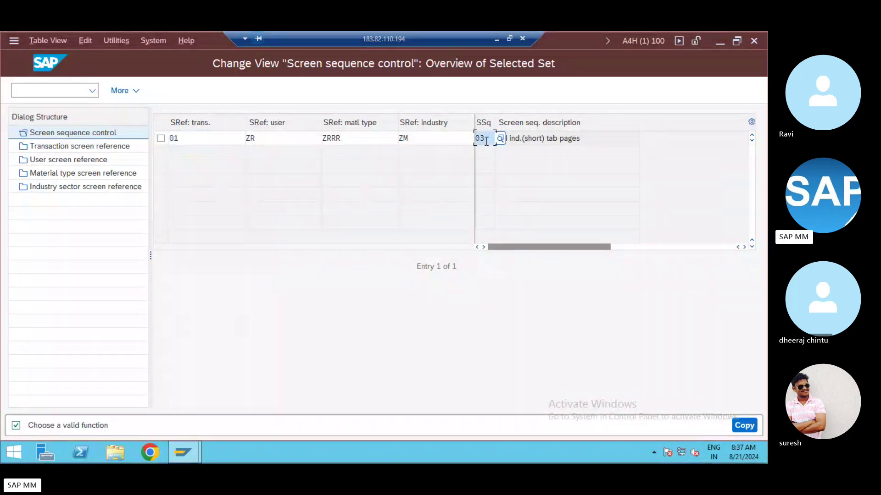
type("01")
key("BackSpace")
key("BackSpace")
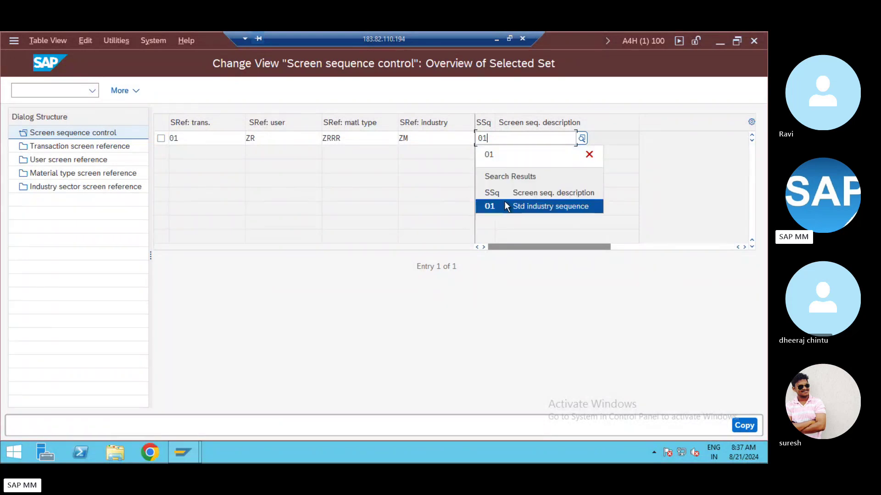
left_click(506, 207)
Check the copied entry's reference values and change its industry reference to M.
left_click(183, 140)
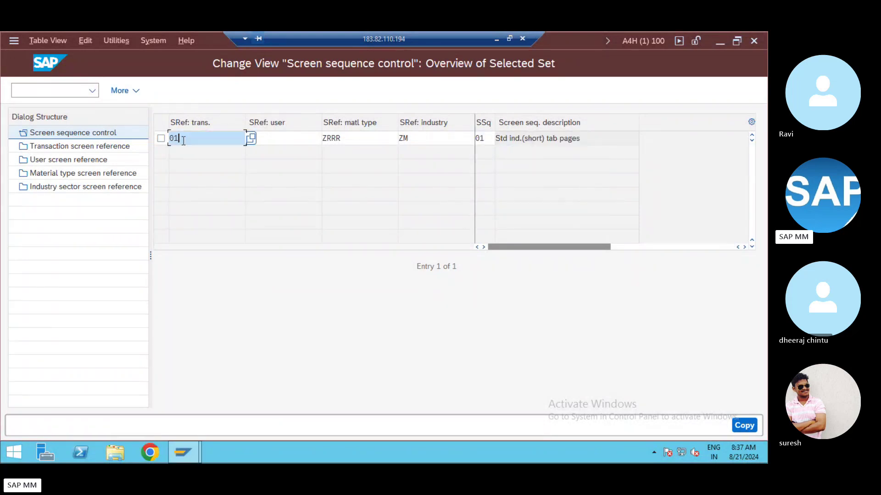
left_click(278, 140)
type("ZR")
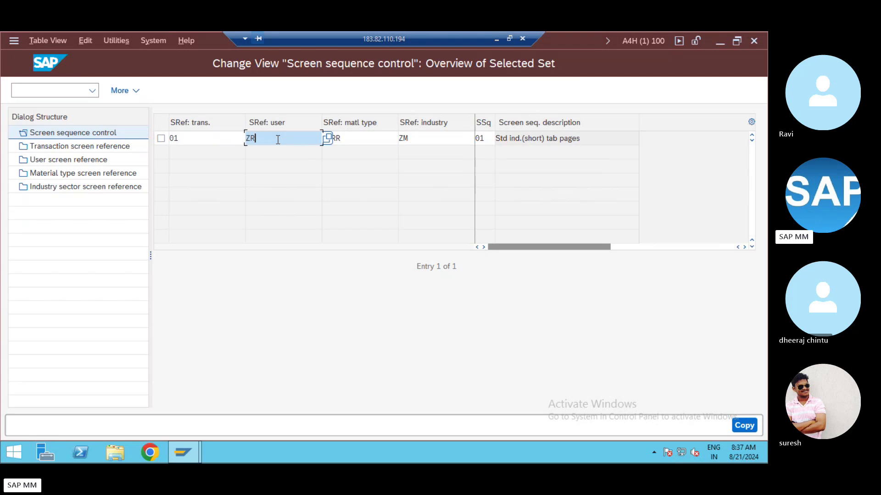
left_click(352, 140)
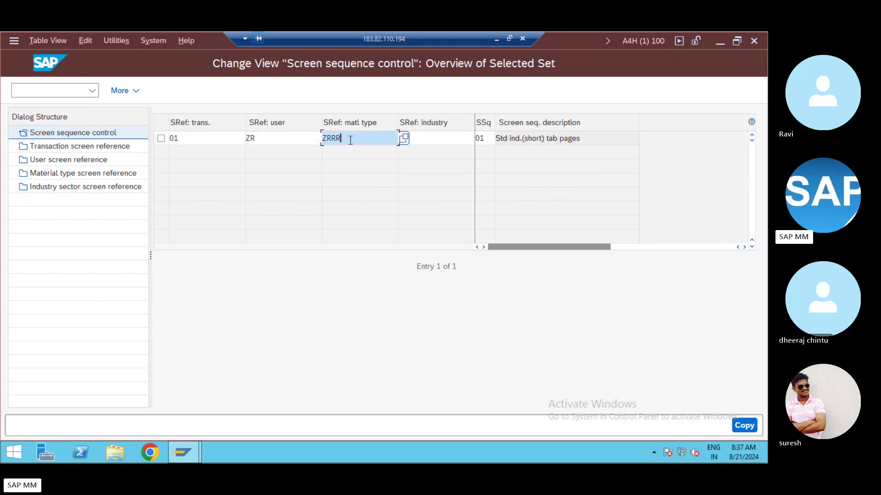
left_click(406, 140)
type("ZM")
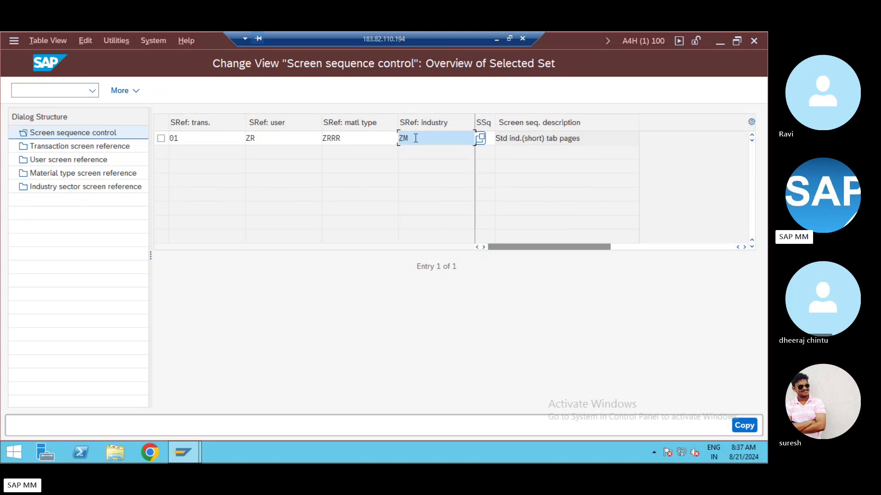
left_click(490, 138)
left_click_drag(418, 139, 382, 138)
type("M")
key("Tab")
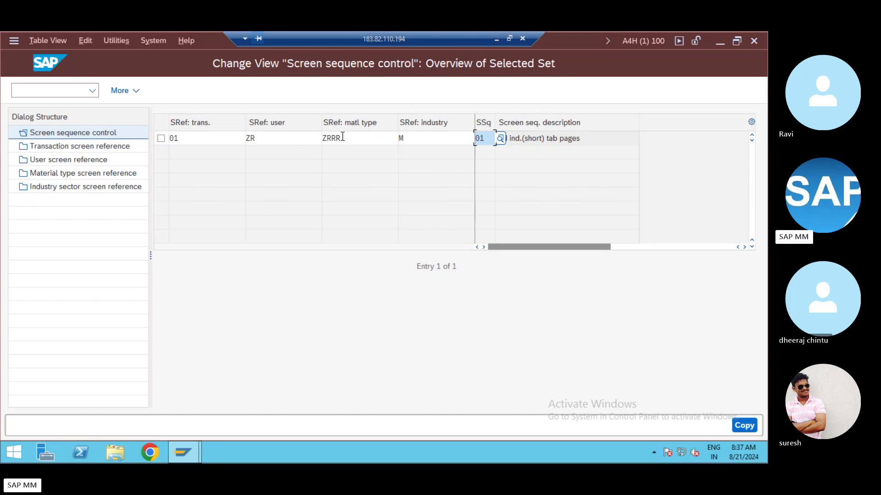
Set the ZRRR entry's screen sequence to 03 and try to confirm the copied entry.
left_click_drag(342, 137, 299, 134)
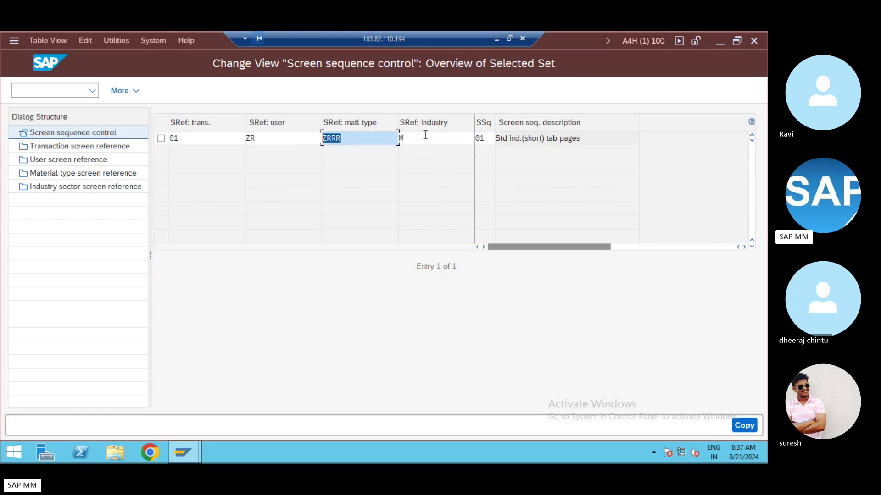
key("Tab")
key("Tab")
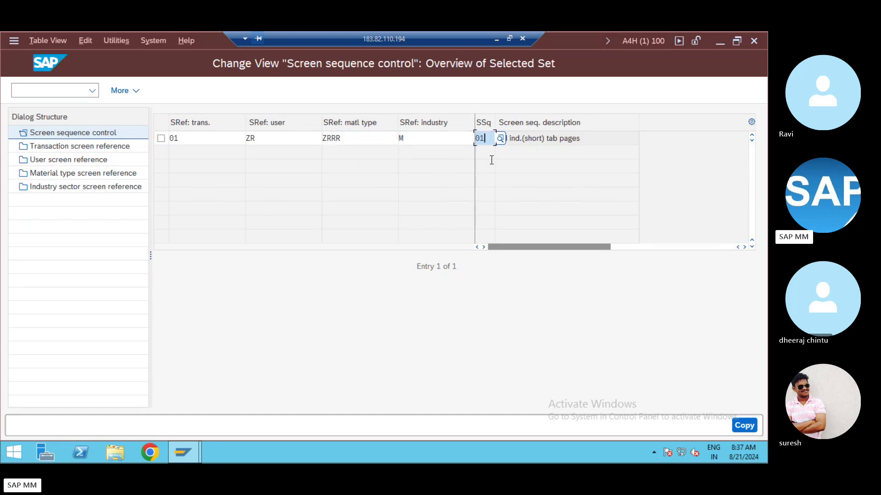
type("03")
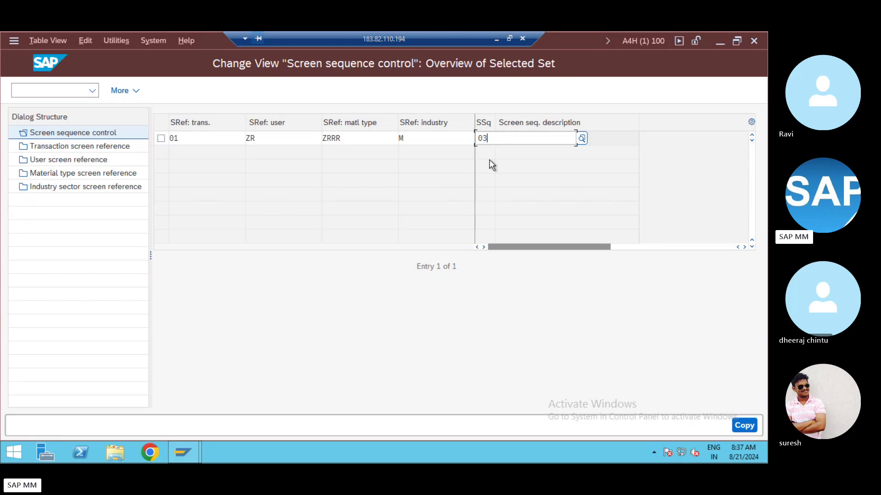
key("Return")
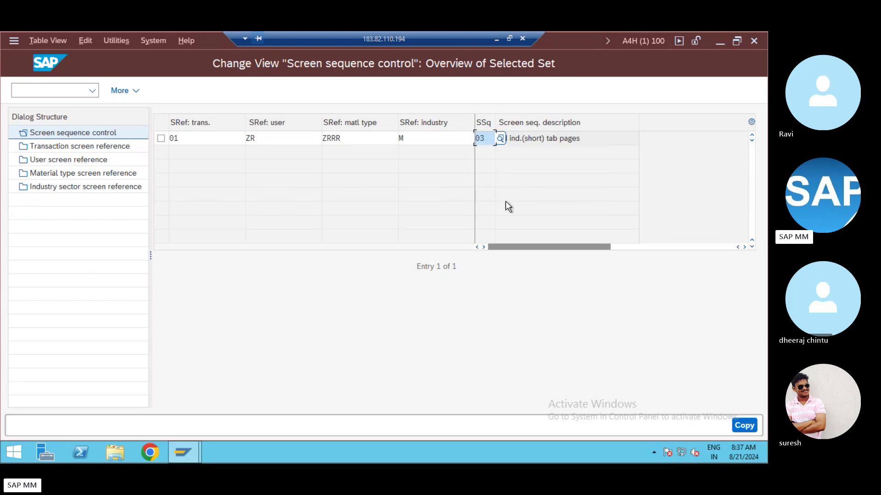
key("Return")
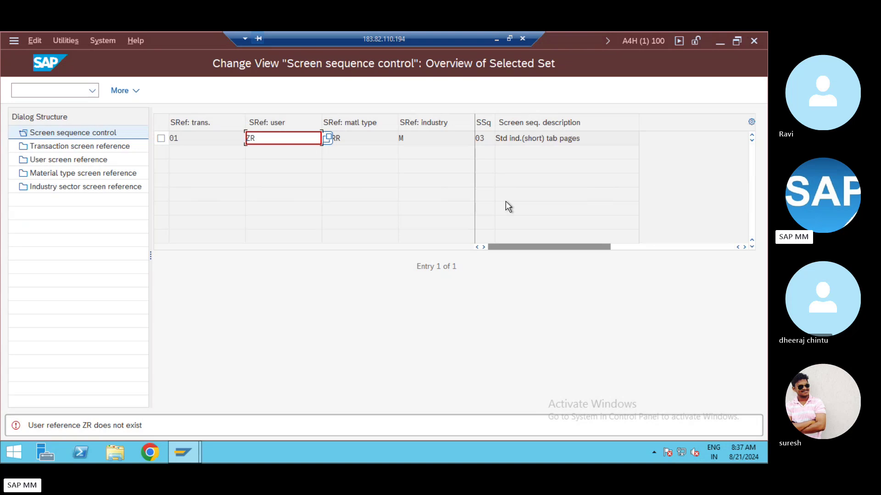
Cancel copying the screen sequence entry and discard its unsaved changes.
left_click(97, 146)
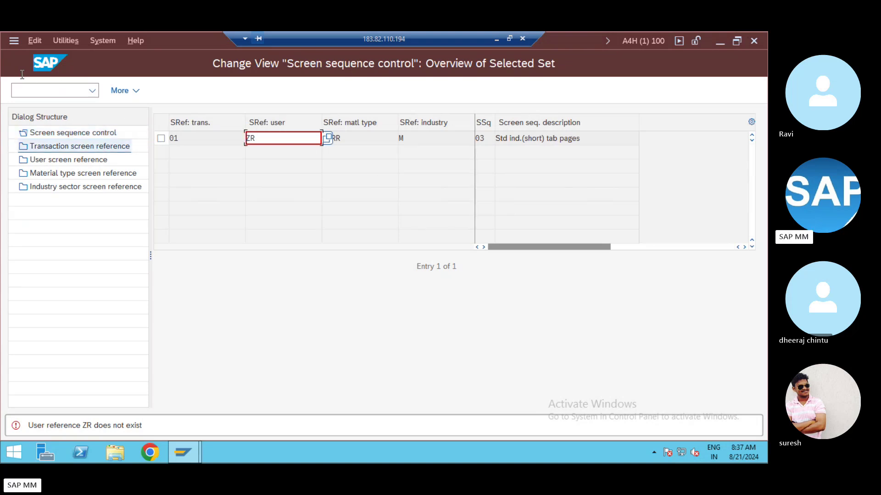
key("F12")
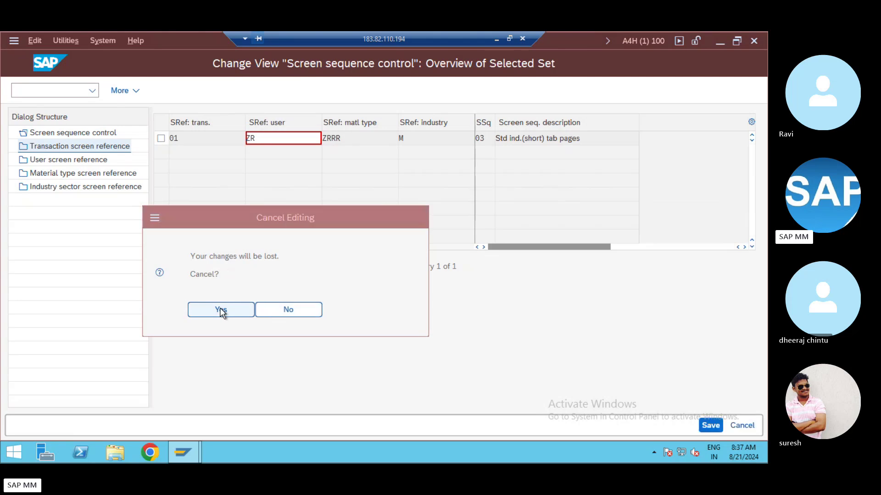
left_click(222, 311)
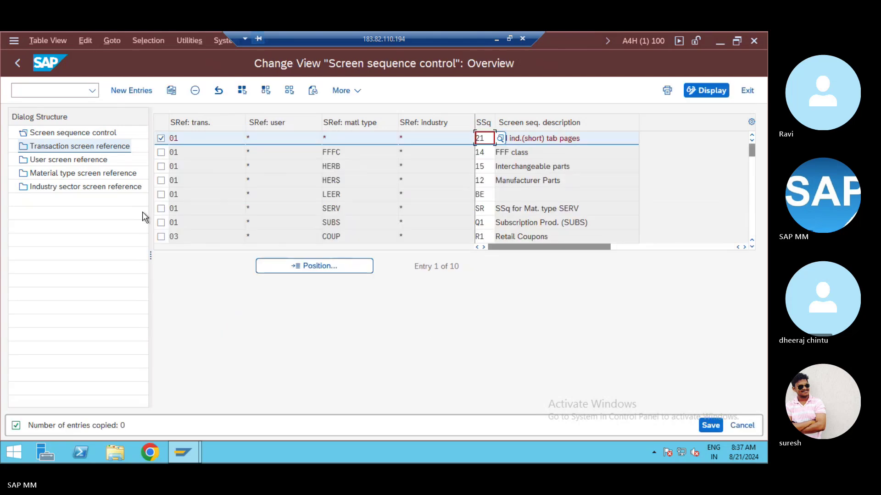
Look up transaction MM01 in the transaction screen references to check its screen reference.
double_click(90, 147)
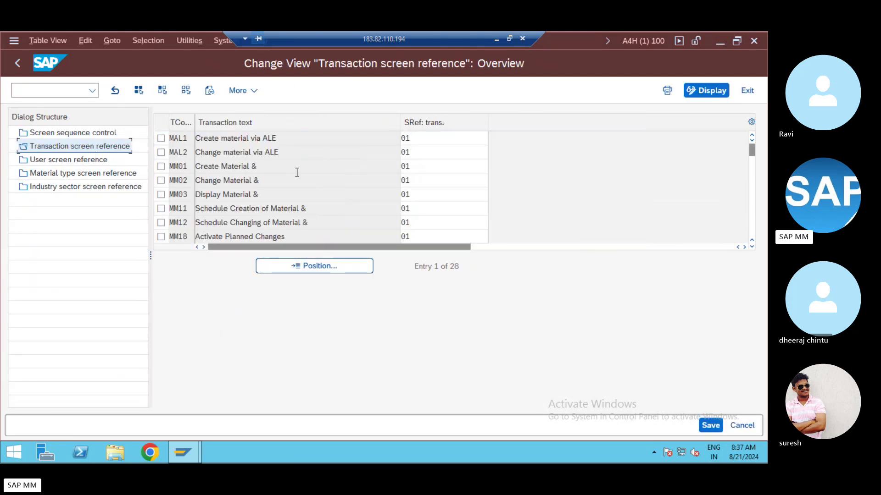
left_click(315, 267)
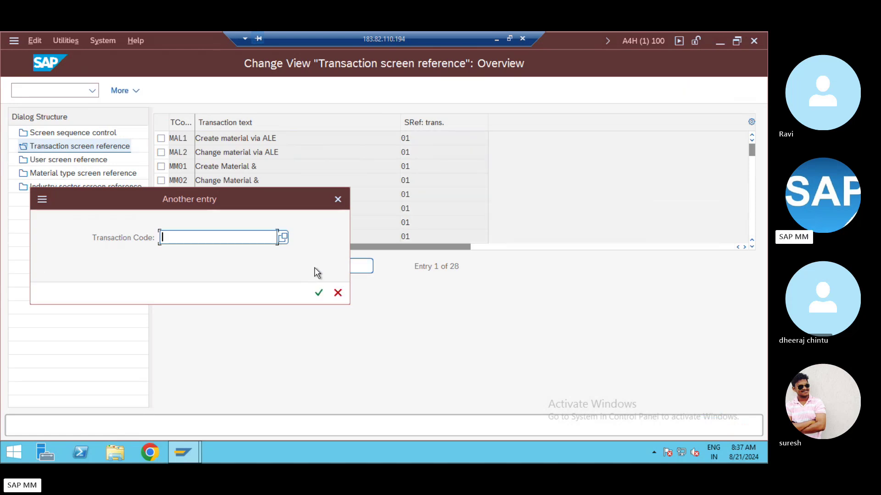
type("MM01")
key("Return")
Start a new user screen reference entry and enter a partial user ID as its name.
double_click(69, 163)
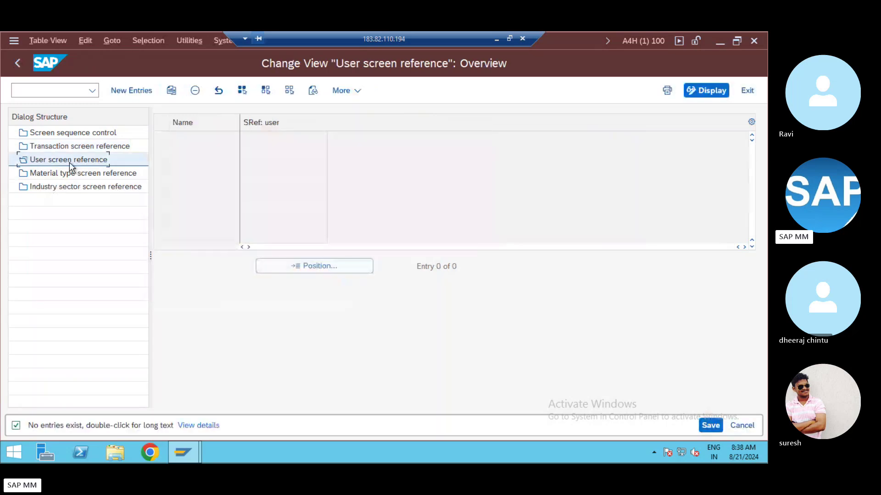
left_click(131, 92)
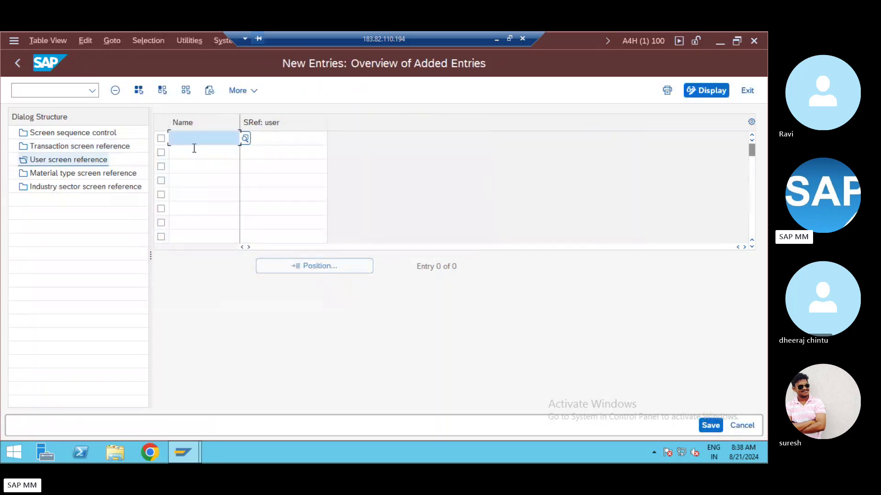
type("defun")
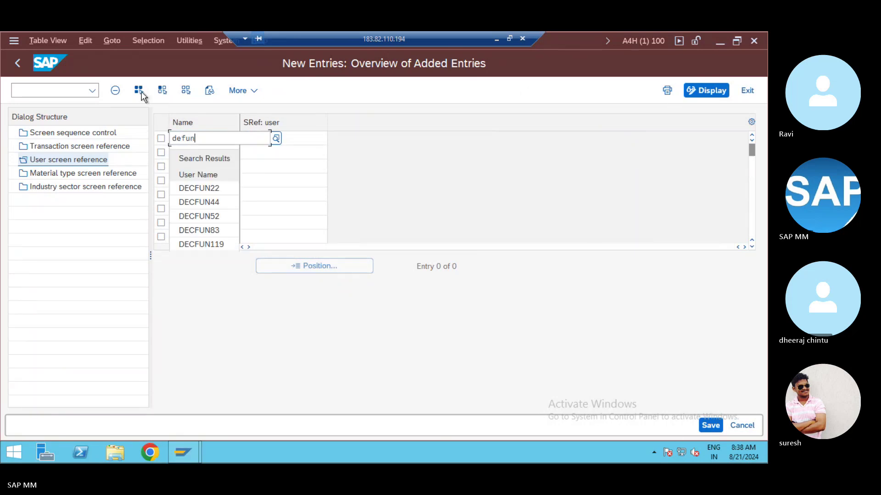
Check the system session details for the logged-on user's ID.
left_click(216, 42)
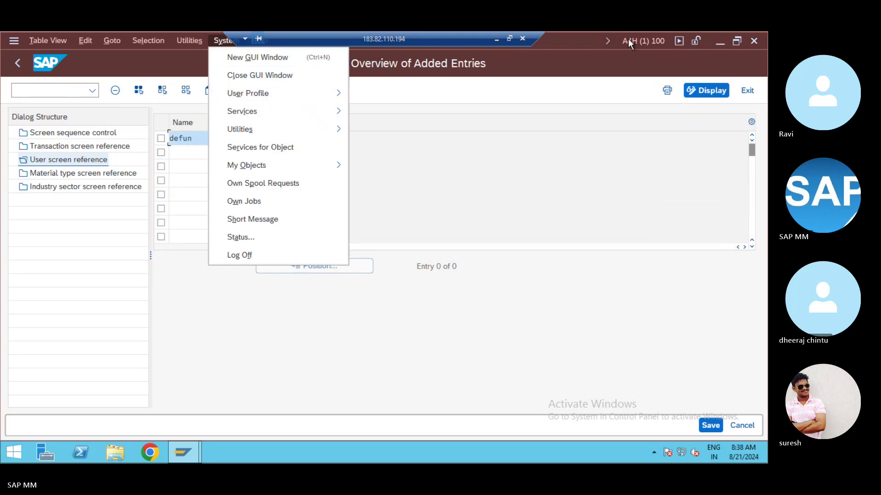
double_click(612, 38)
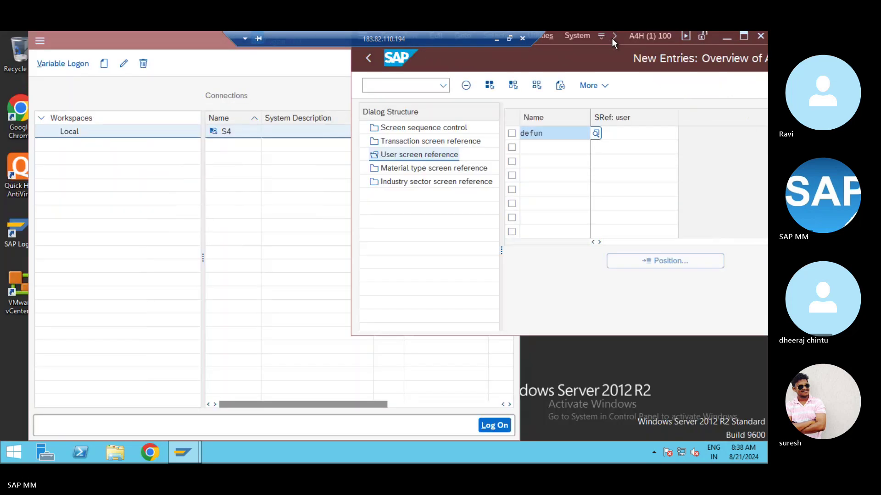
key("Return")
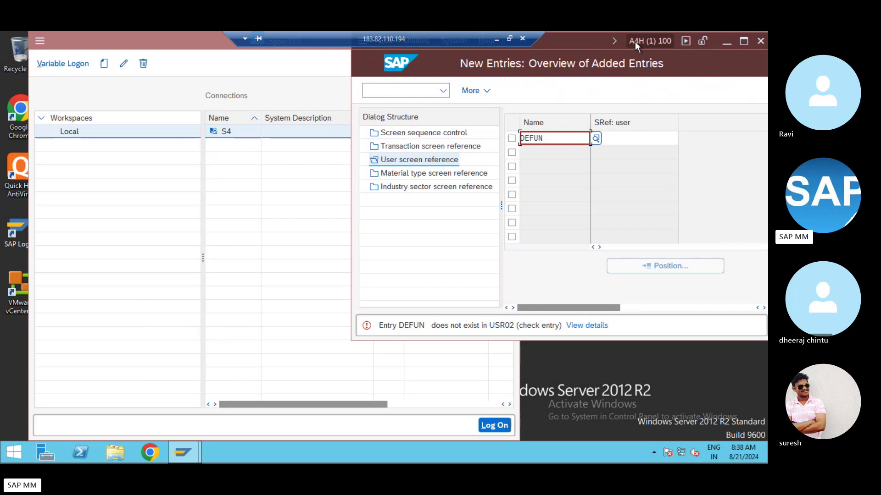
double_click(635, 41)
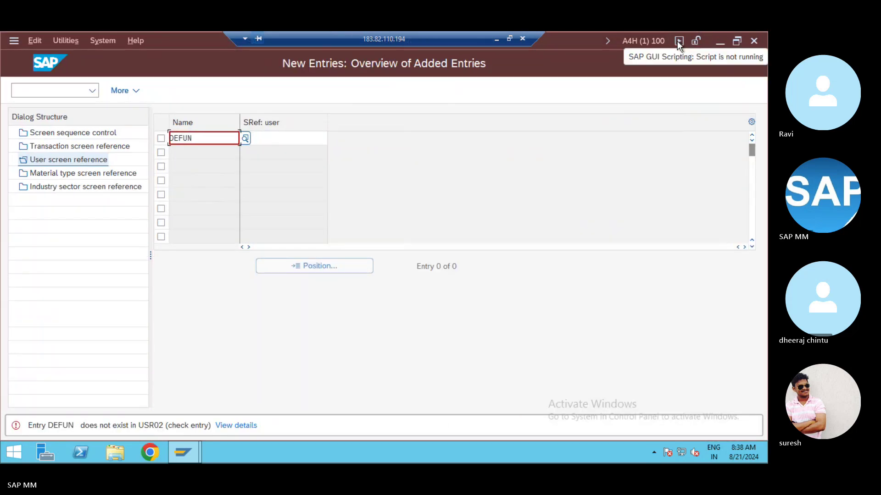
left_click(644, 45)
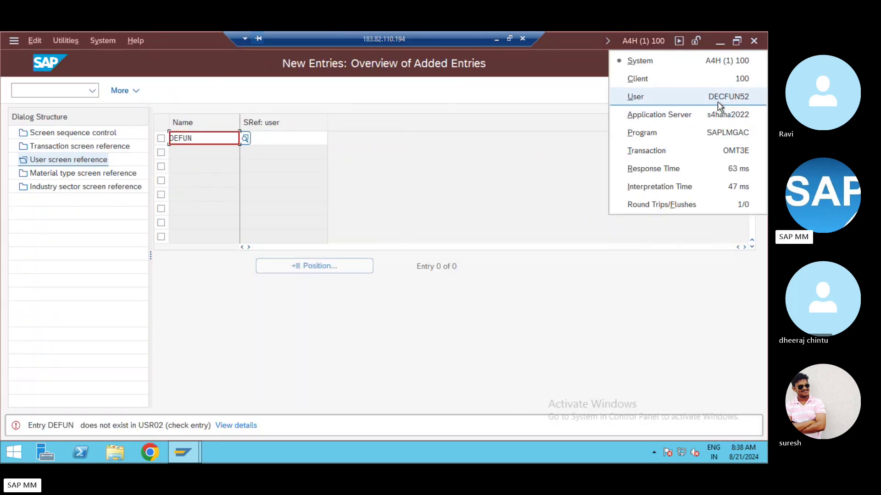
Try to complete the user ID with 52 and assign user screen reference ZR.
left_click(193, 137)
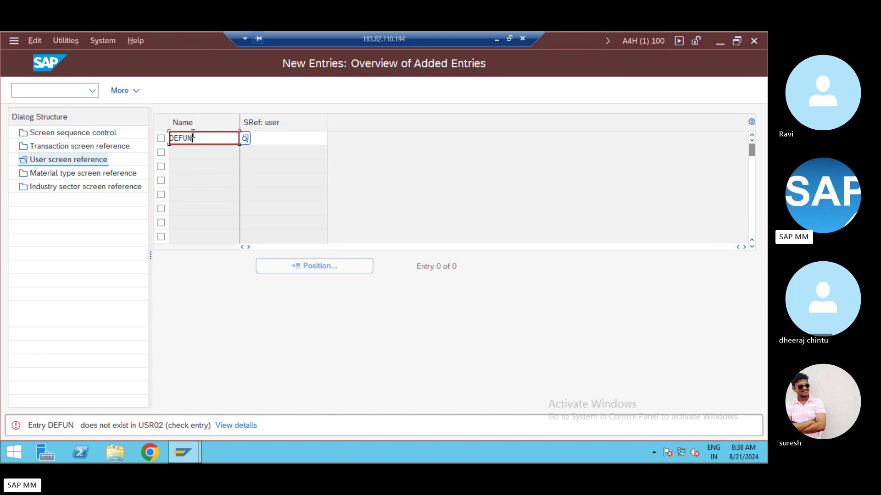
type("52")
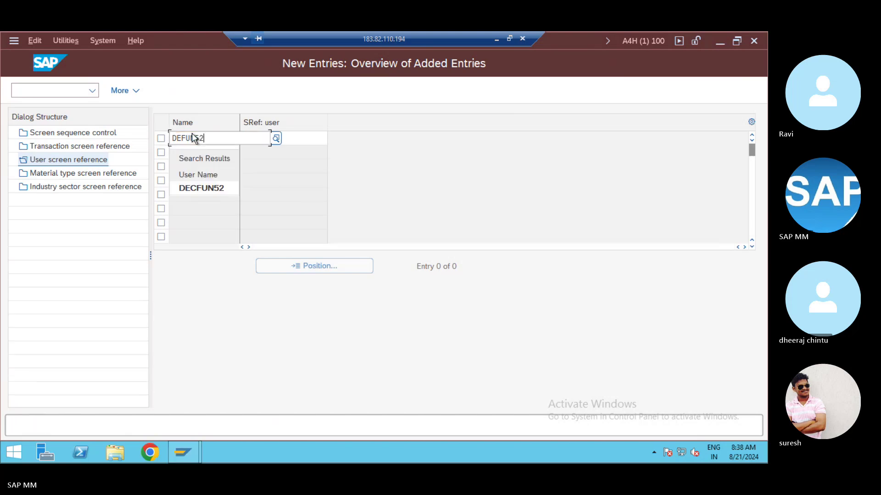
key("Tab")
type("ZR")
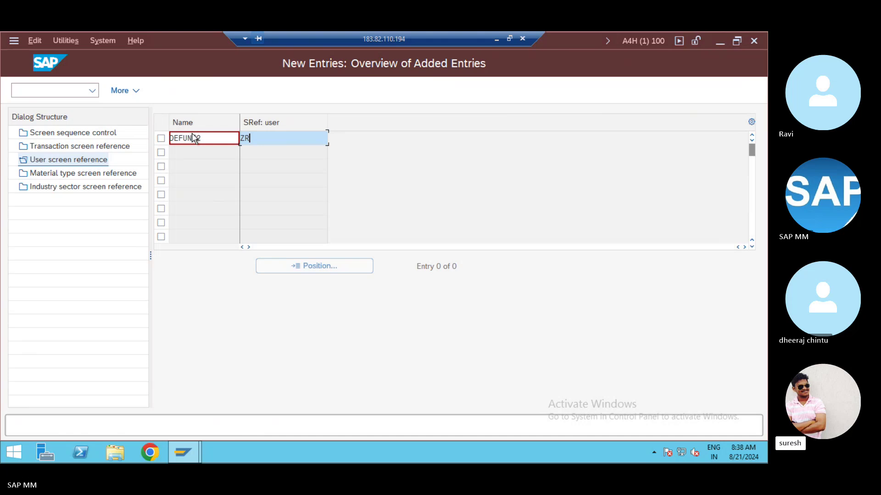
key("Return")
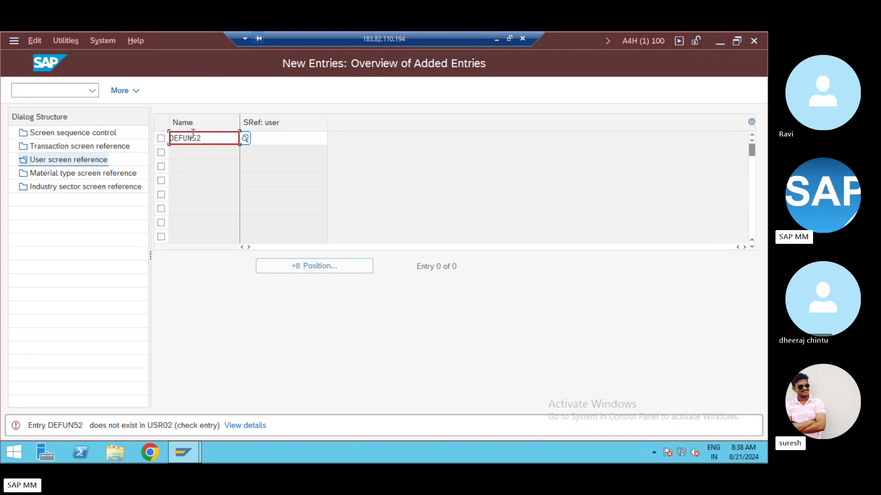
Choose the logged-on user's ID for the new entry, set its user screen reference to ZR and save.
key("BackSpace")
key("BackSpace")
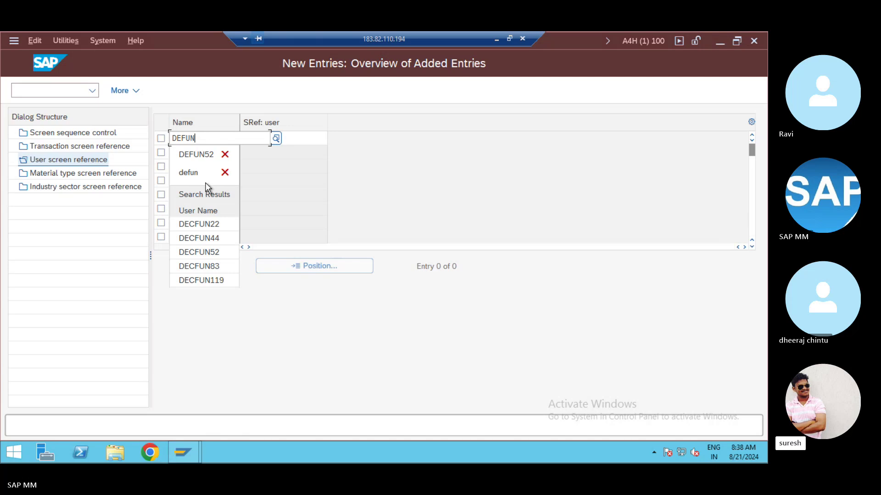
left_click(197, 252)
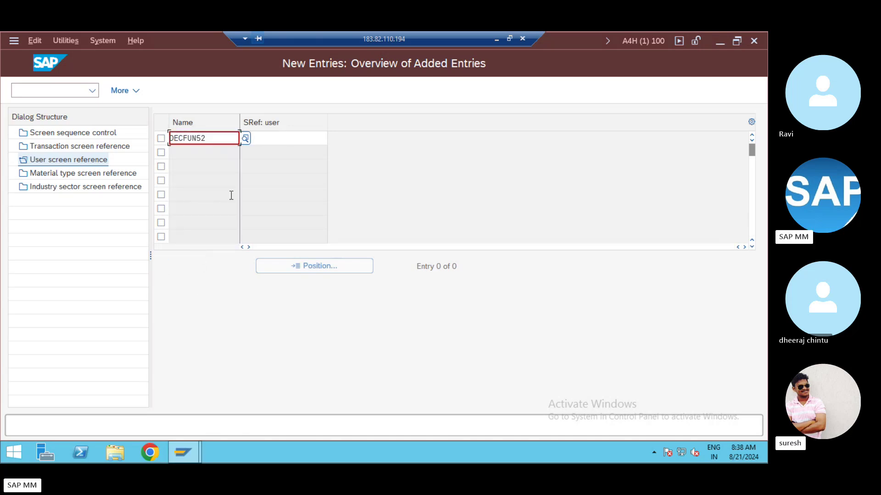
left_click(282, 137)
type("ZR")
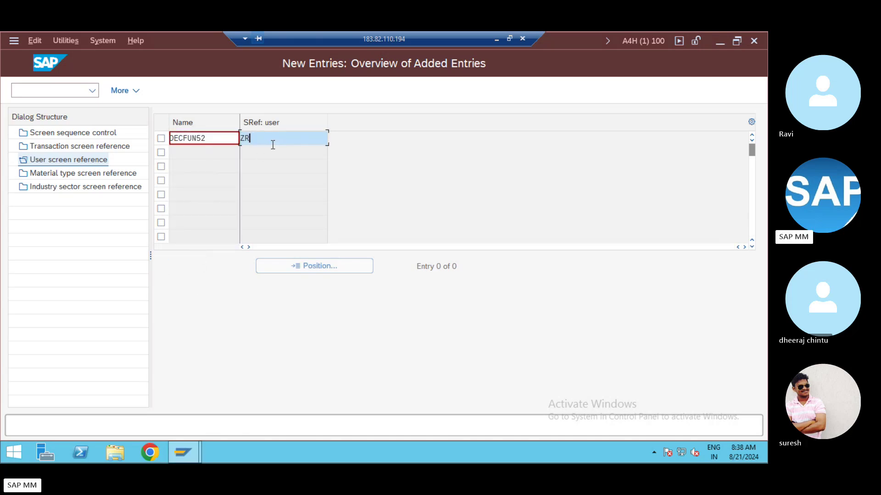
key("Return")
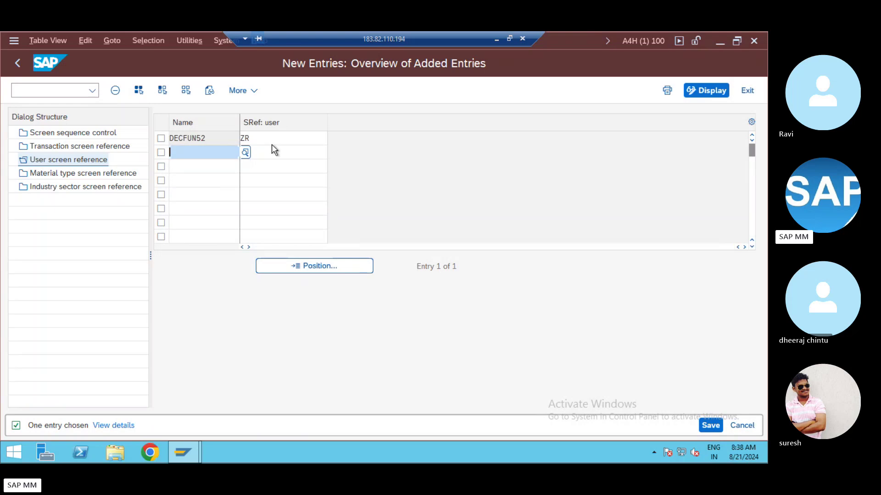
key("ctrl+s")
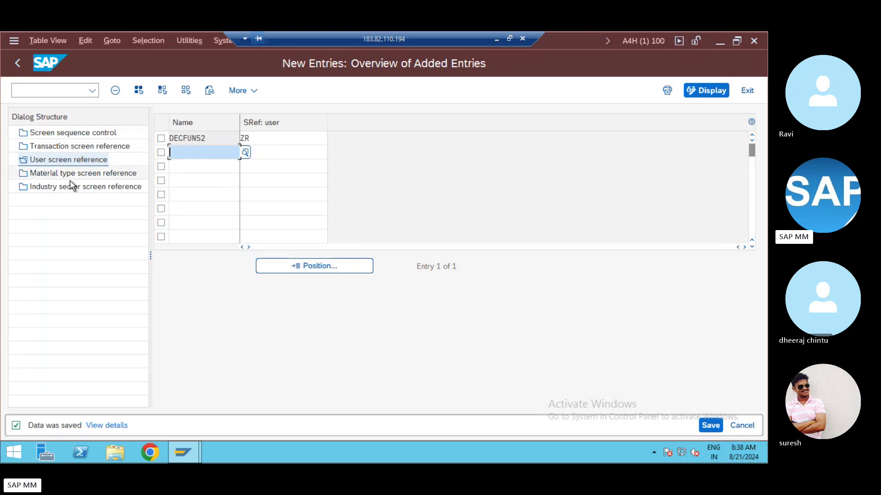
In the material type screen references, set material type ZRRR's screen reference to ZRRR and save.
left_click(56, 176)
double_click(57, 176)
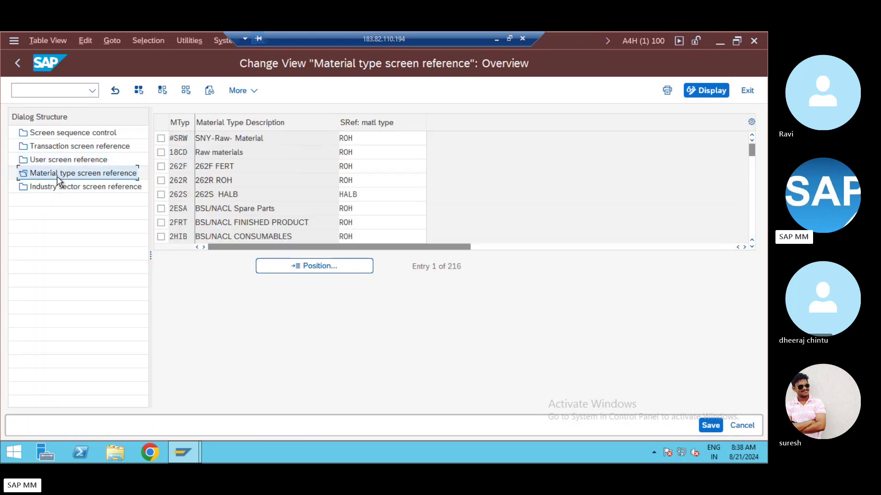
left_click(296, 267)
type("ZRRR")
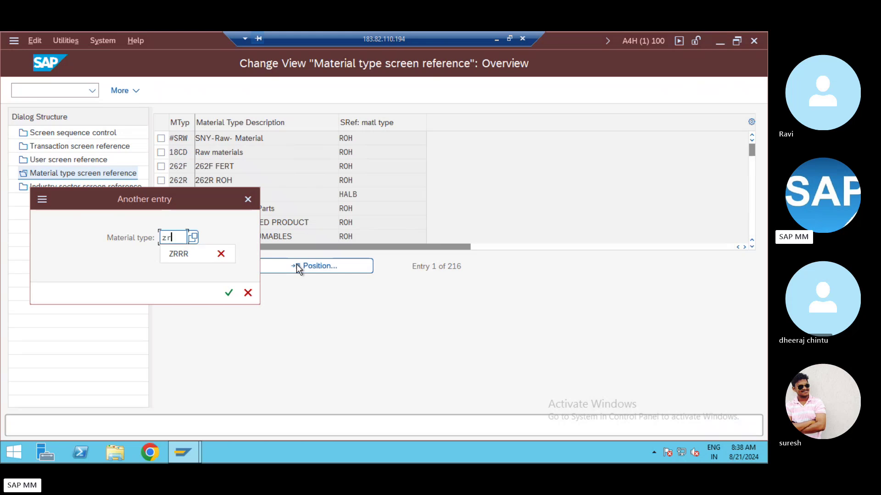
left_click(181, 257)
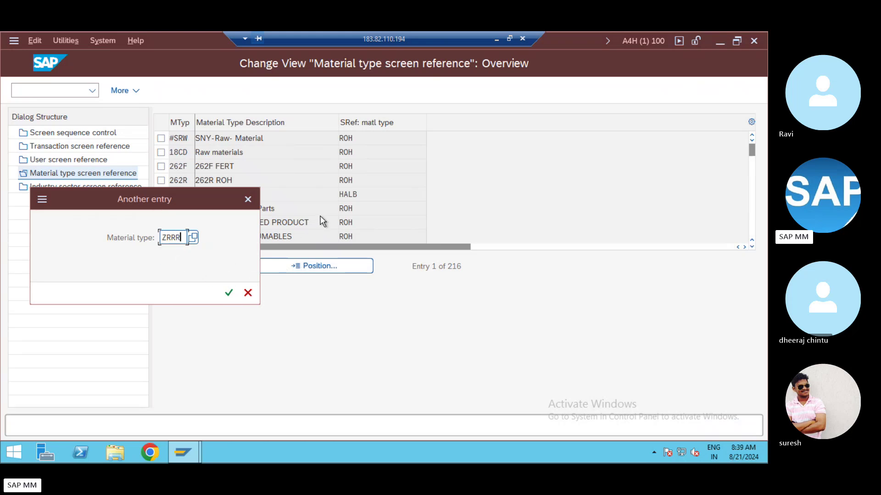
key("Return")
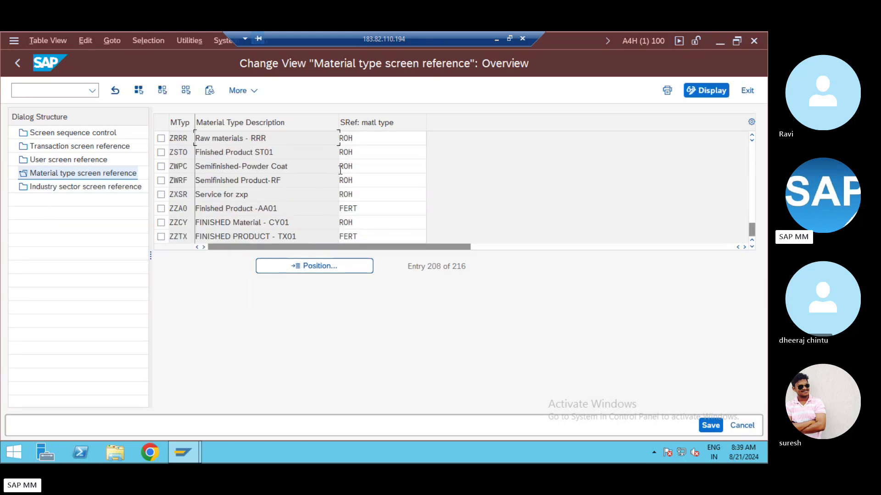
double_click(367, 138)
type("ZRRR")
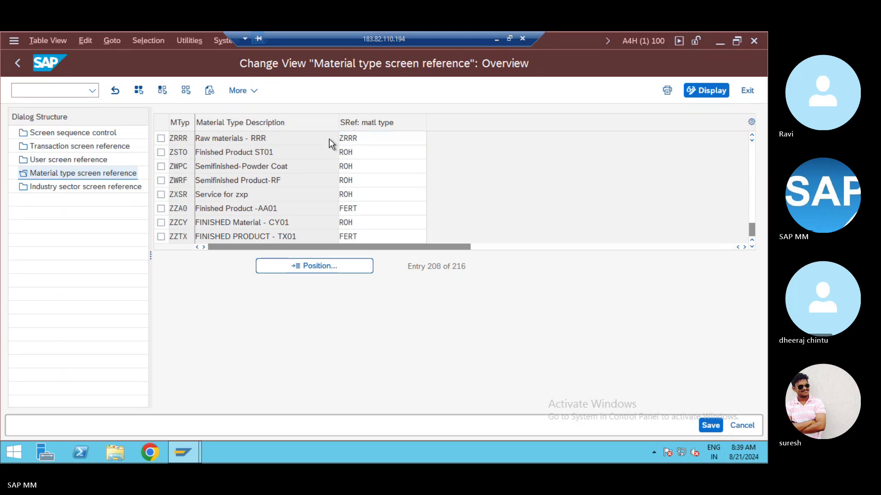
key("ctrl+s")
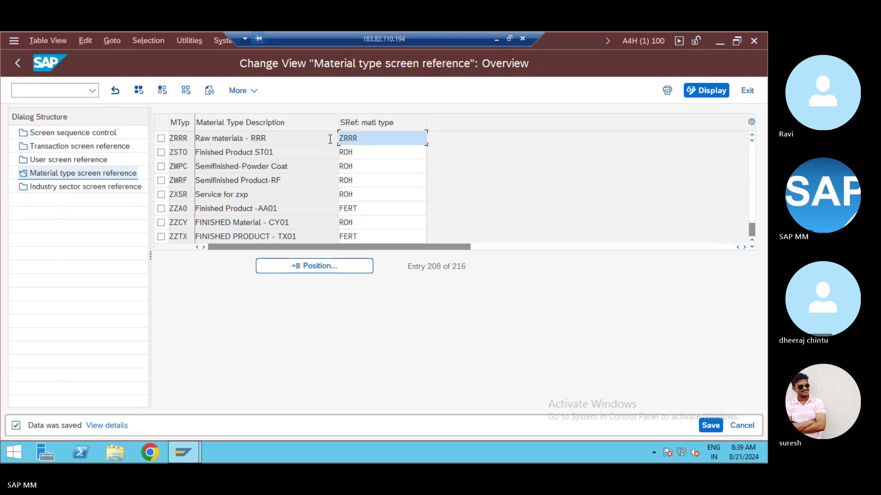
Review the industry sector screen references and recheck the transaction screen references.
left_click(59, 161)
left_click(64, 175)
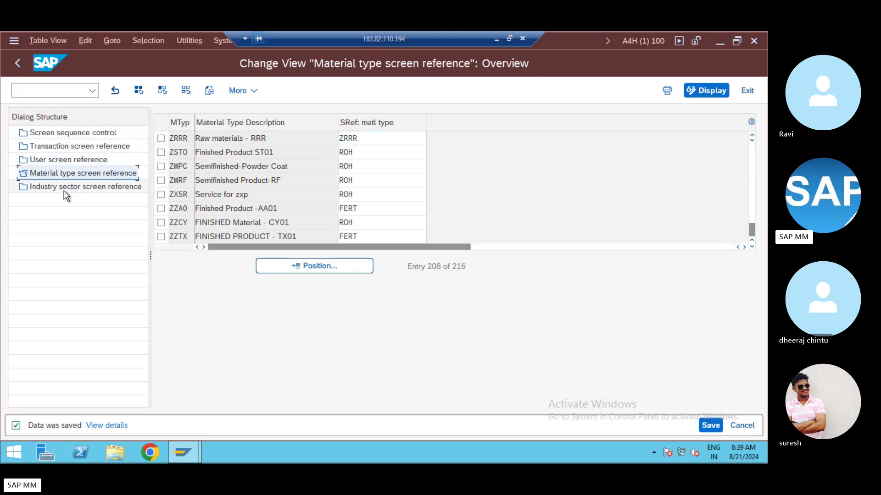
left_click(64, 190)
double_click(62, 189)
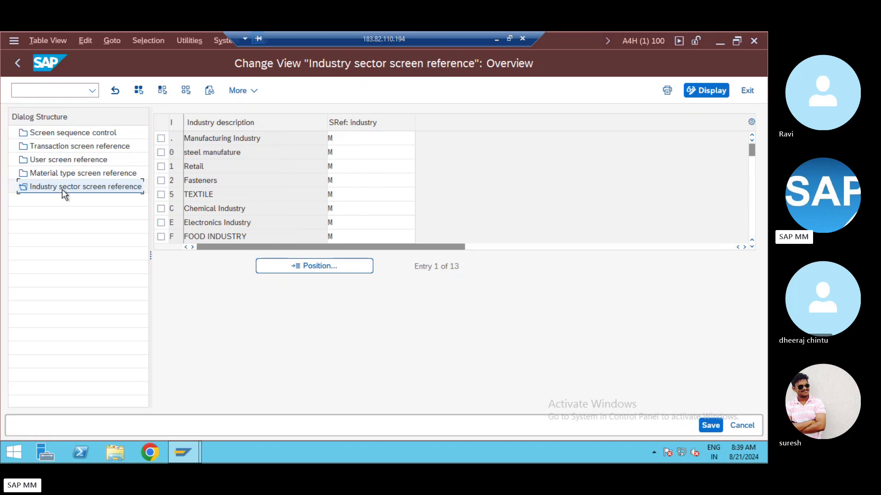
double_click(50, 146)
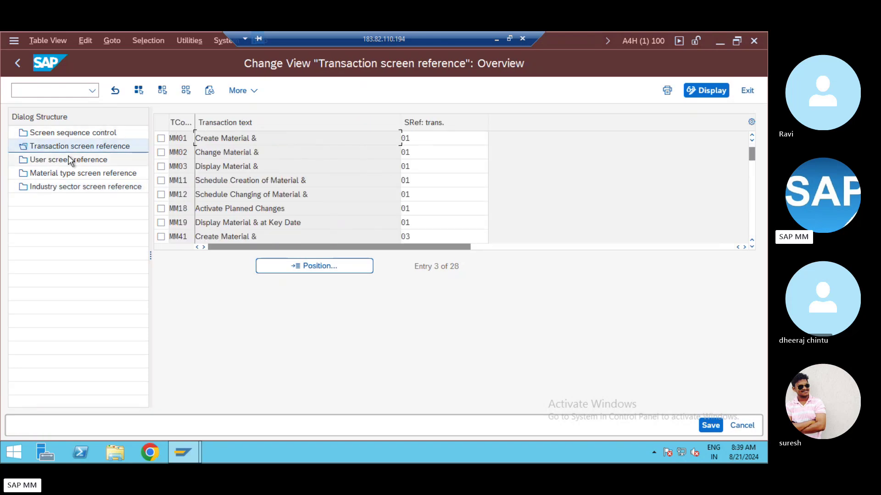
Copy the first screen sequence control entry, giving the copy user reference ZR and material type reference ZRRR.
double_click(81, 129)
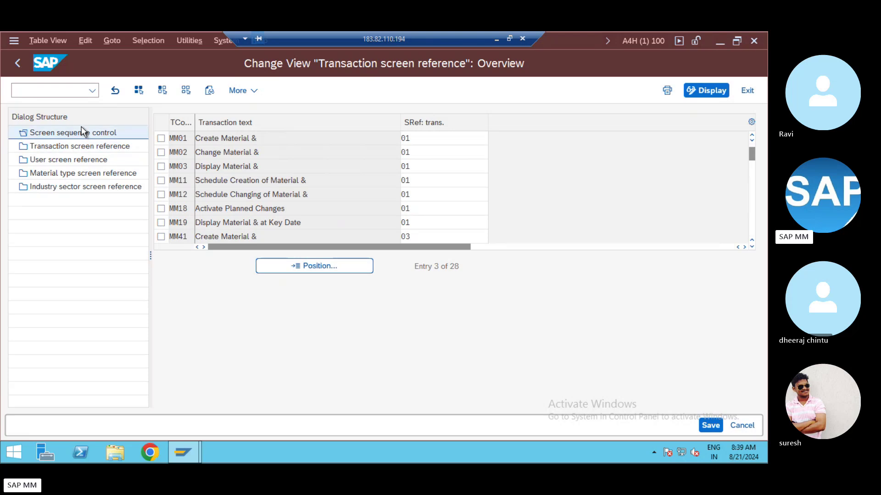
left_click(161, 138)
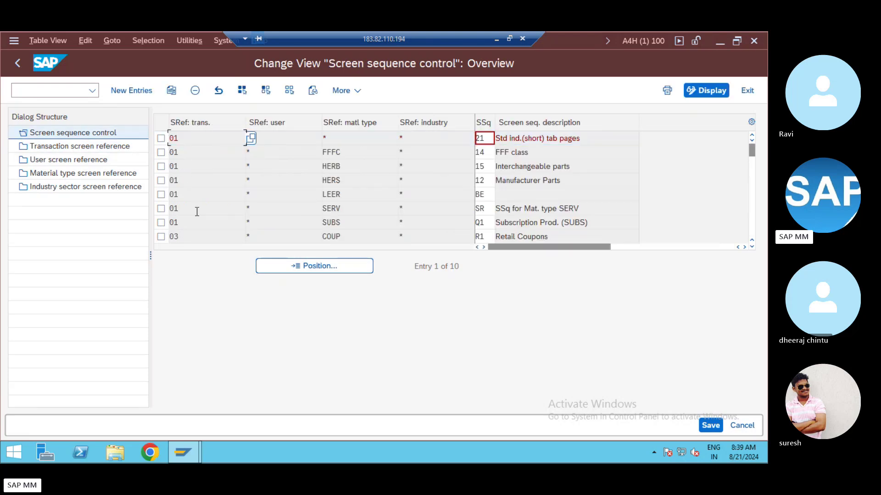
left_click(161, 138)
left_click(171, 91)
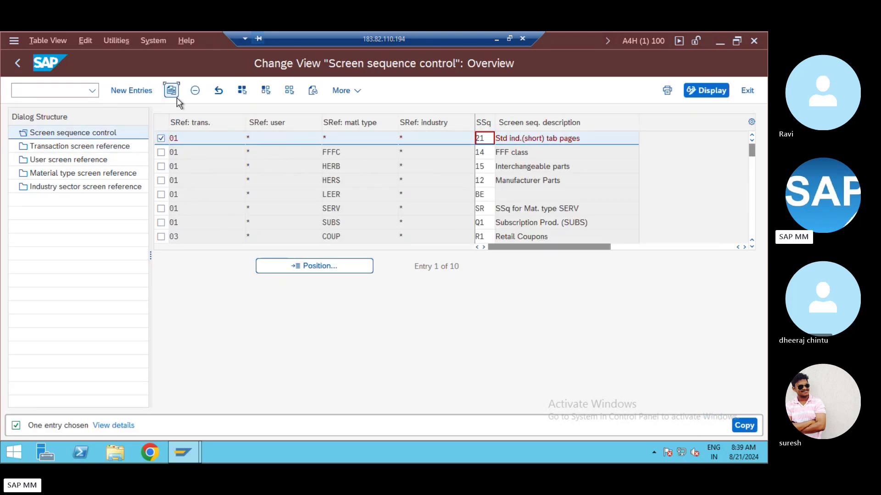
key("Tab")
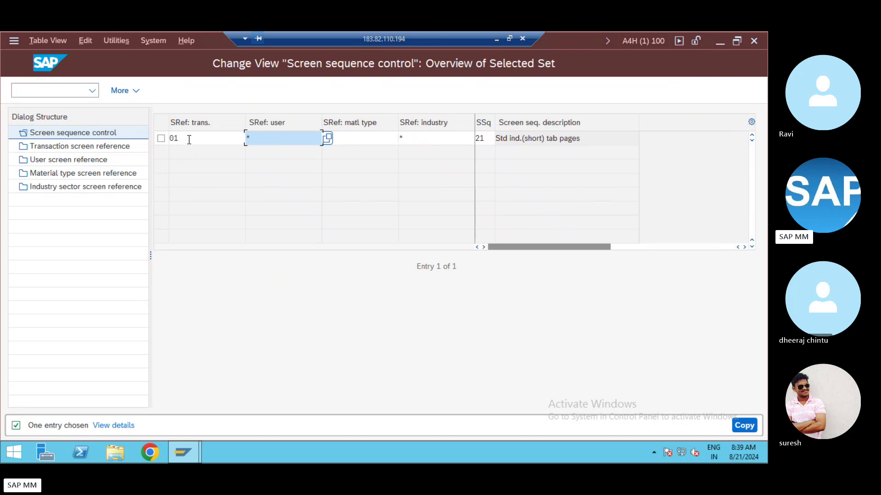
left_click_drag(188, 139, 163, 140)
key("Tab")
type("ZR")
left_click(353, 139)
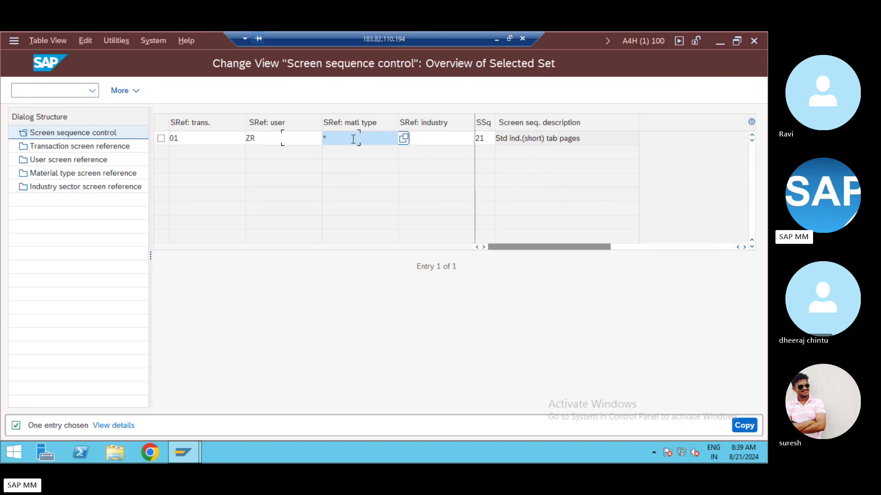
type("ZRRR")
key("Return")
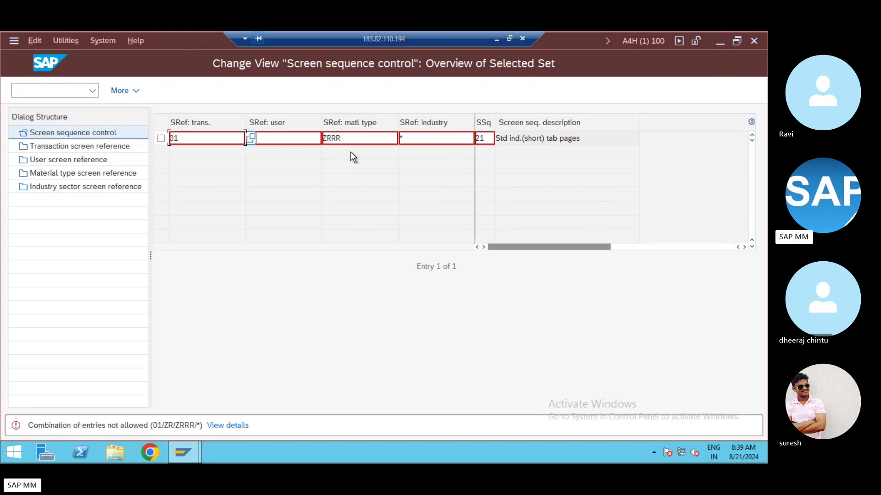
Set the copied entry's industry reference to M and confirm the copy.
key("Tab")
key("Tab")
key("Tab")
key("Delete")
type("M")
key("Return")
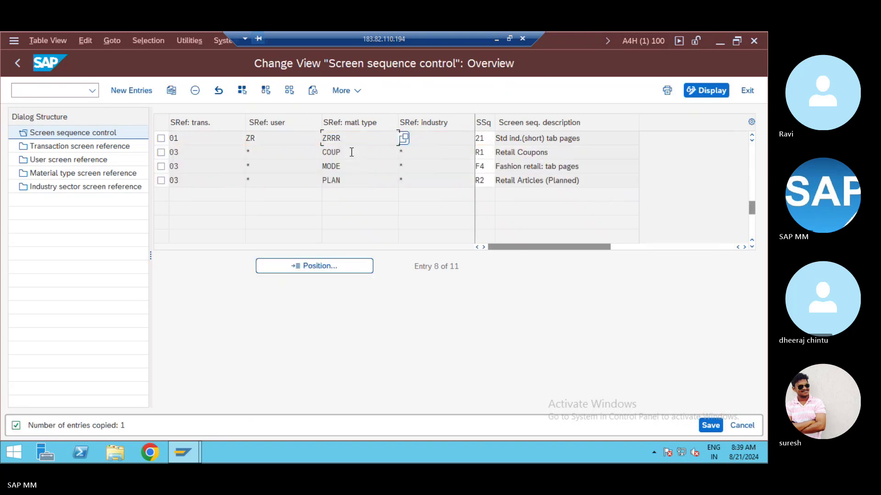
Try to assign screen sequence 03, Standard retail sequence, to the copied ZR/ZRRR/M entry.
key("Tab")
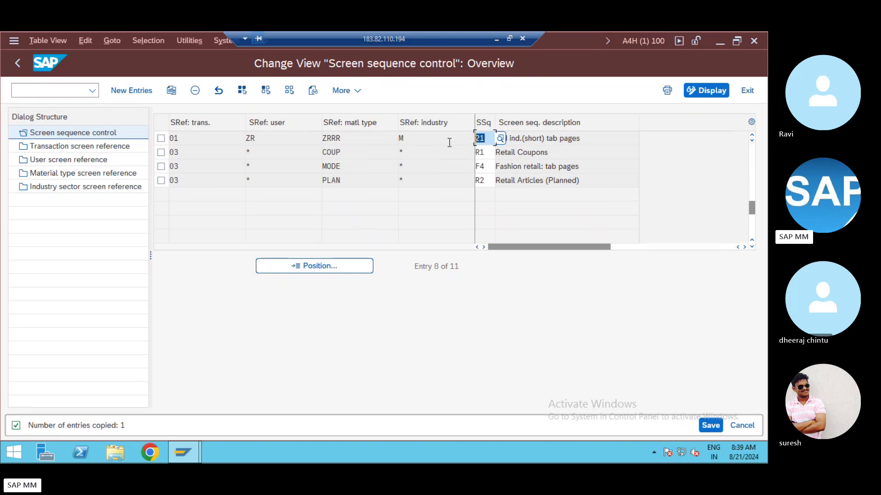
key("BackSpace")
type("03")
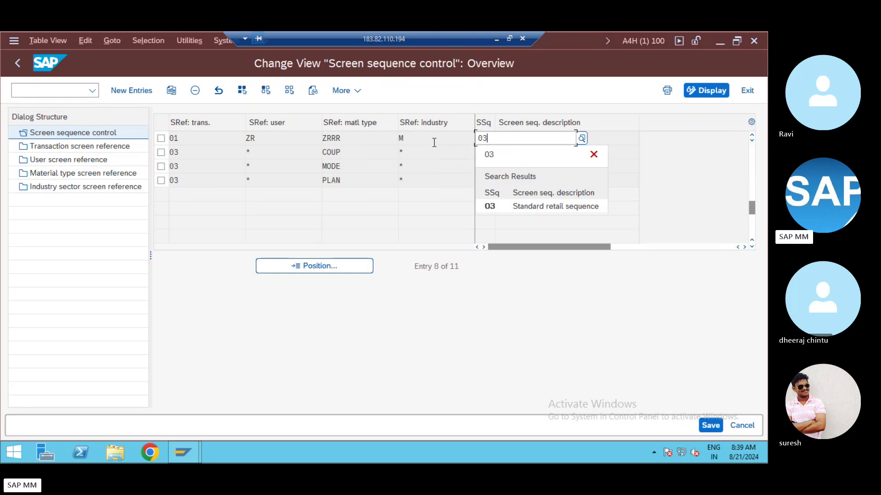
left_click(546, 208)
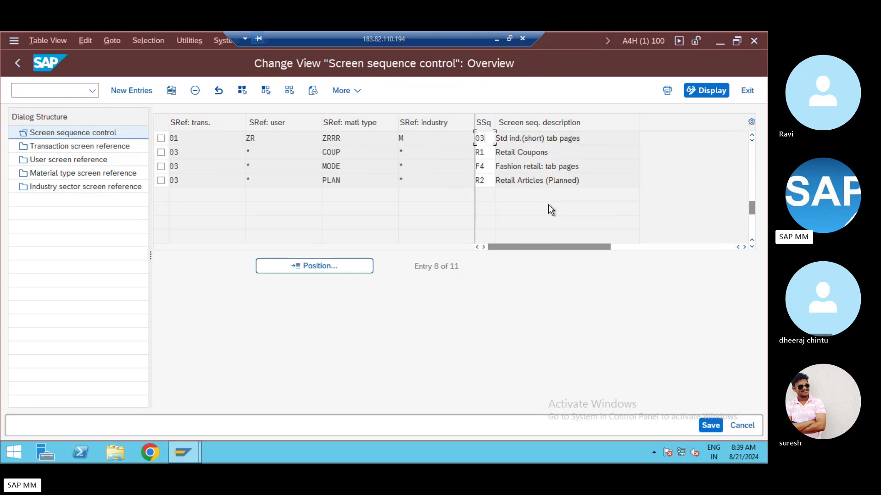
left_click(434, 135)
key("Return")
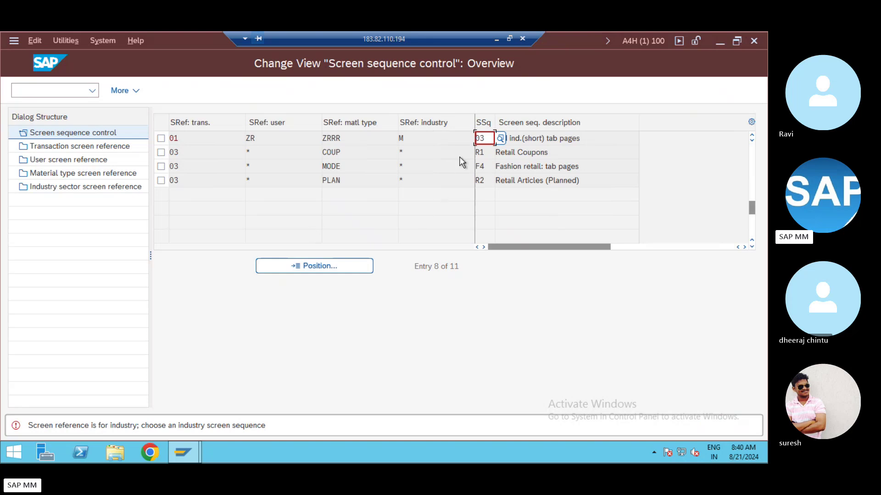
Browse the permitted industry screen sequences for the copied ZR/ZRRR/M entry and highlight sequence 99.
left_click(500, 139)
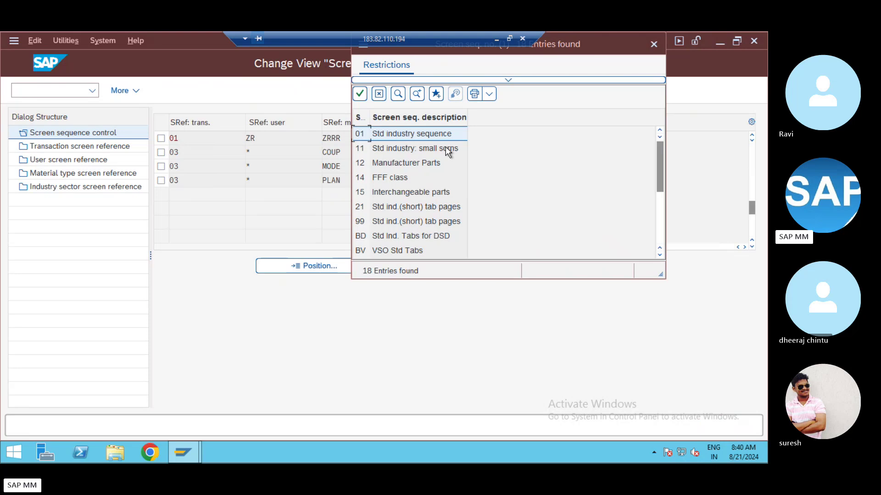
left_click(399, 151)
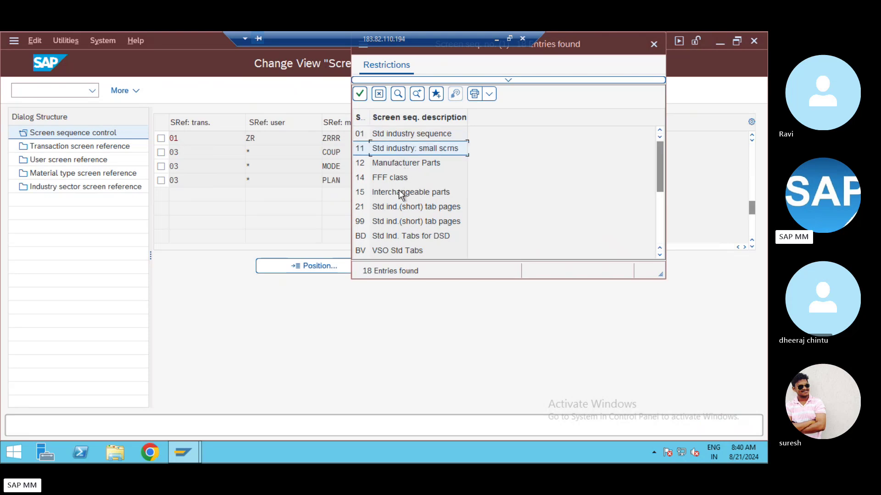
left_click(381, 206)
left_click(398, 133)
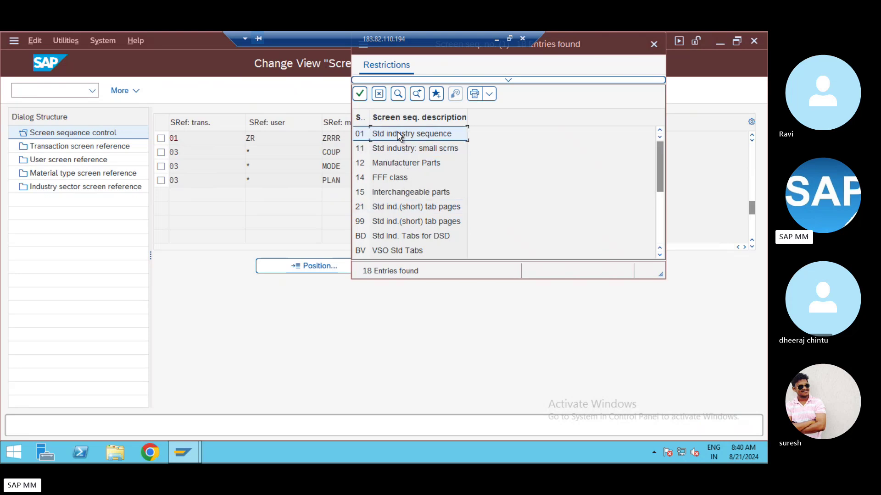
scroll(436, 191, "down", 1)
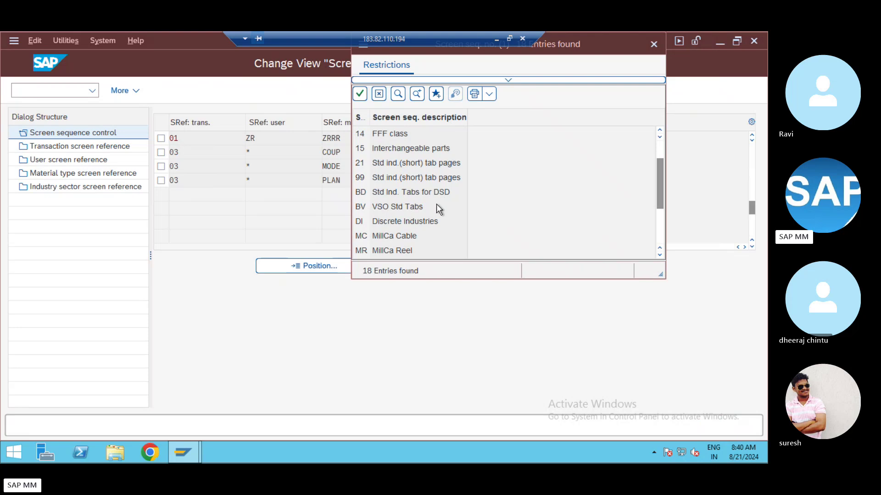
scroll(436, 203, "down", 2)
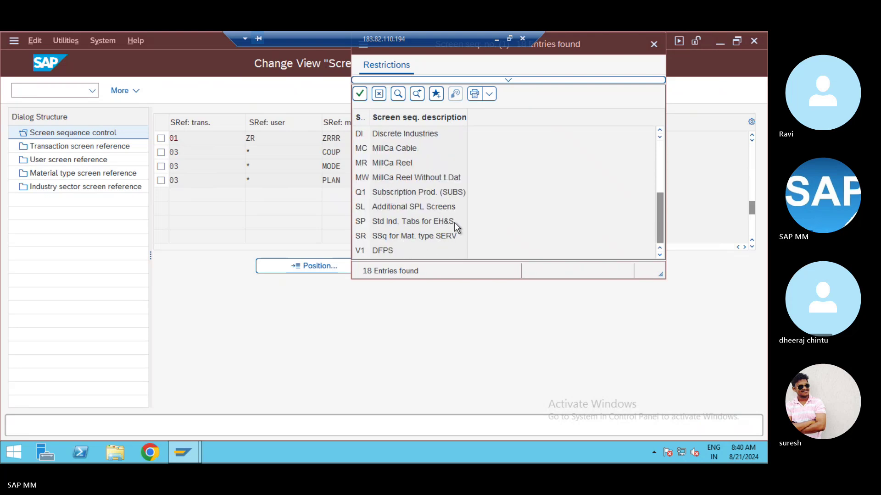
scroll(433, 214, "up", 3)
scroll(431, 218, "down", 1)
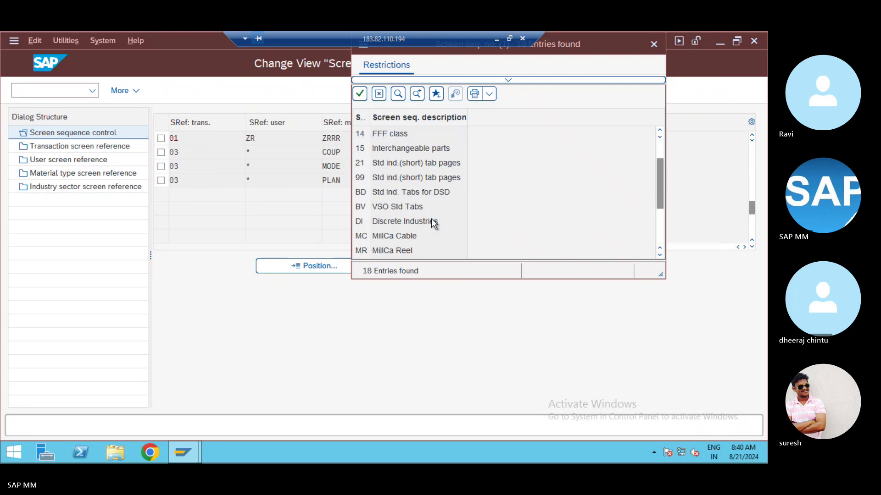
scroll(431, 218, "down", 2)
scroll(418, 177, "up", 2)
left_click(431, 179)
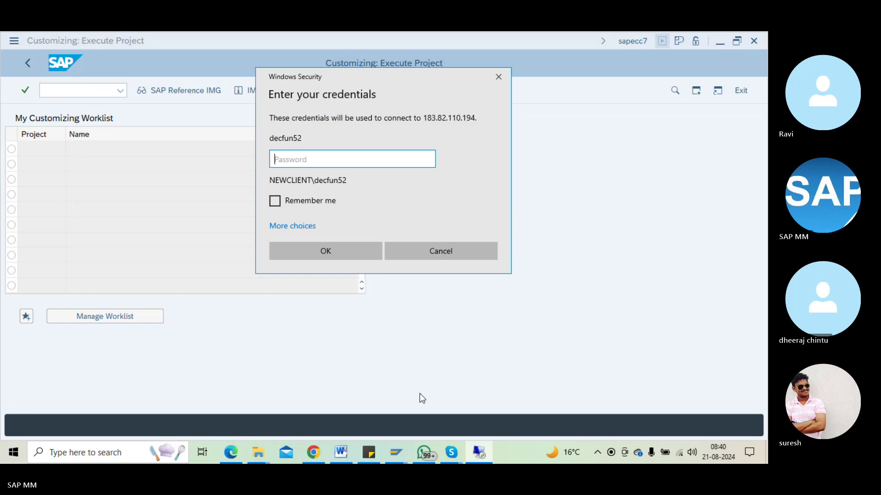
Reconnect the remote desktop session by entering the account password and accepting the connection despite the certificate errors.
type("*****")
key("Return")
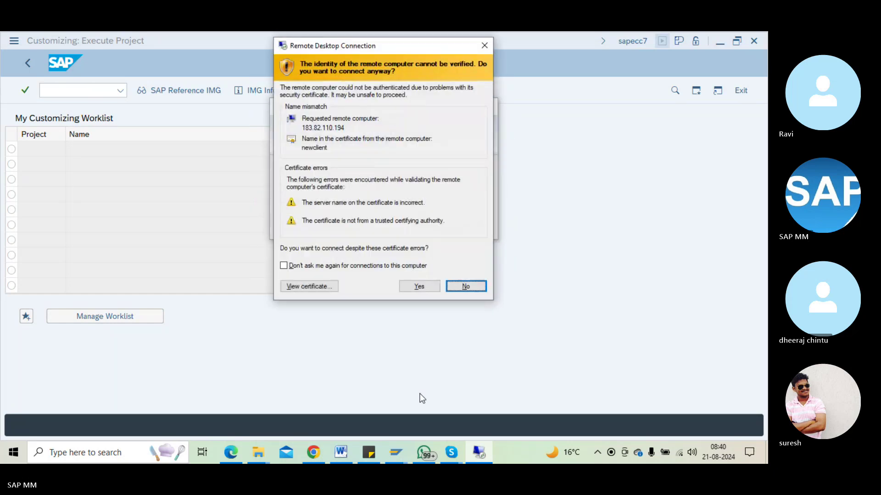
key("y")
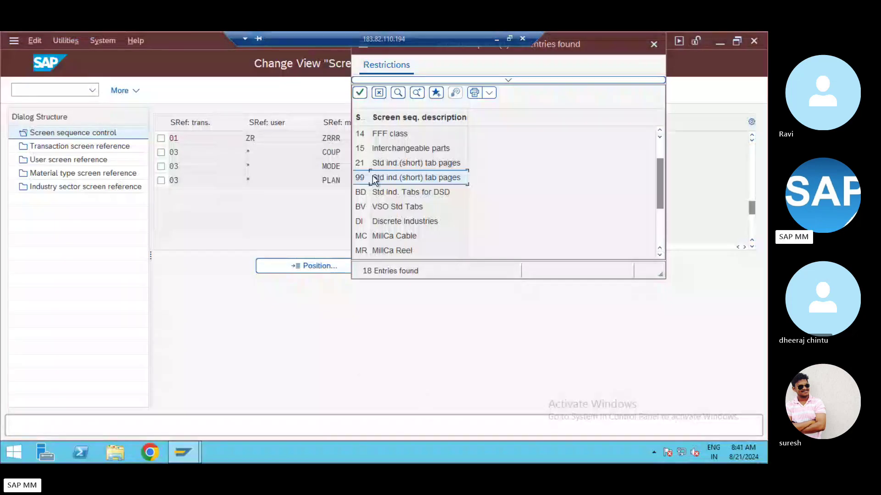
Assign screen sequence 99 to the ZR/ZRRR/M entry, save it, and leave the screen sequence control view.
double_click(364, 176)
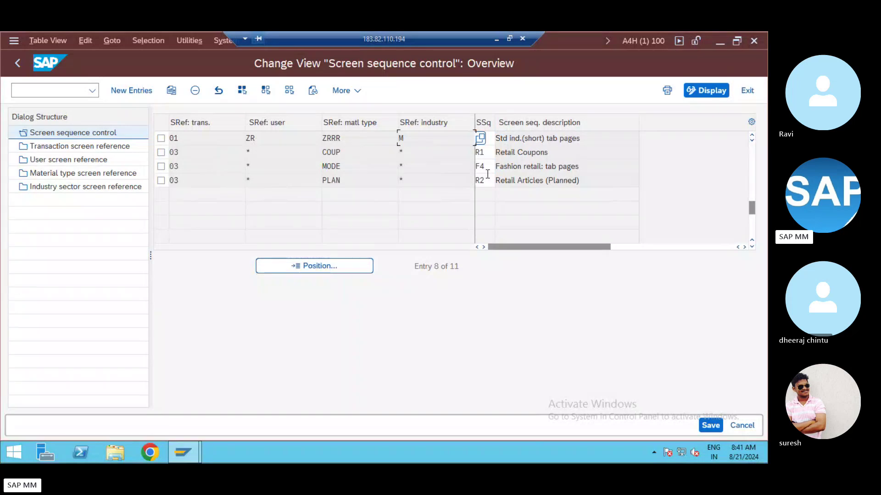
key("ctrl+s")
key("Return")
scroll(493, 171, "down", 1)
left_click(16, 63)
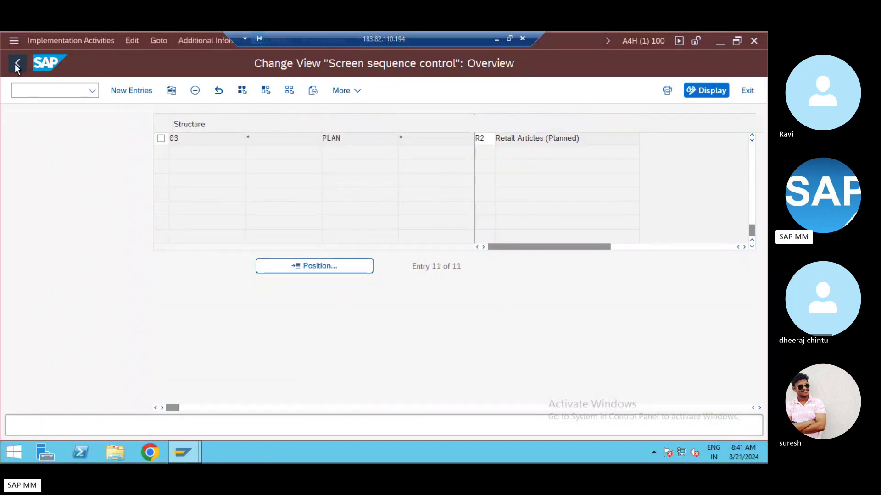
Open the screen sequence definitions and examine the data screens of sequence 21, Std ind.(short) tab pages.
left_click(94, 239)
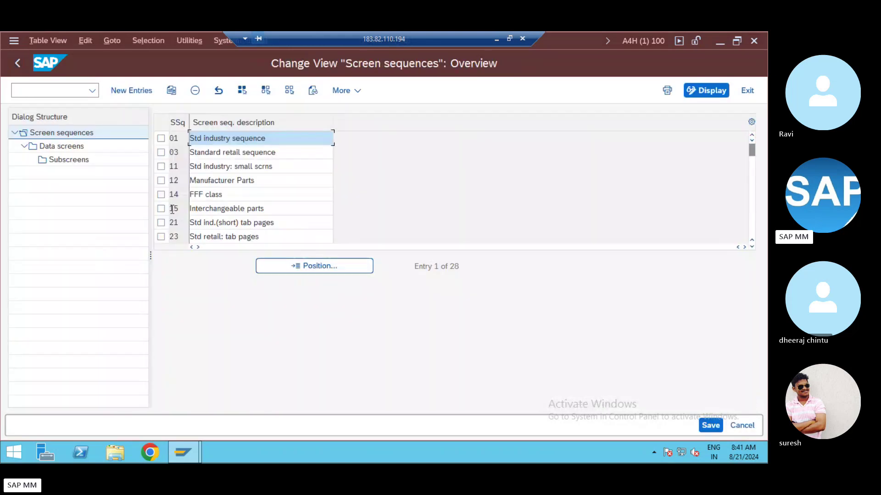
left_click(161, 223)
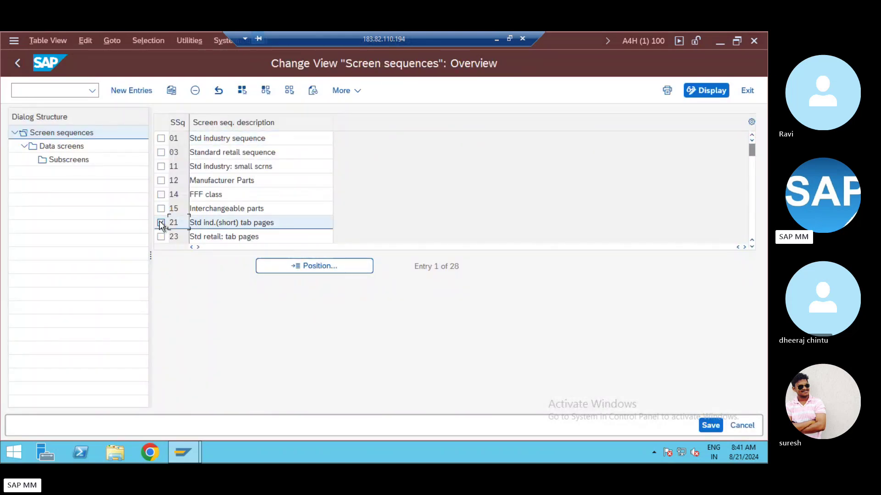
left_click(67, 147)
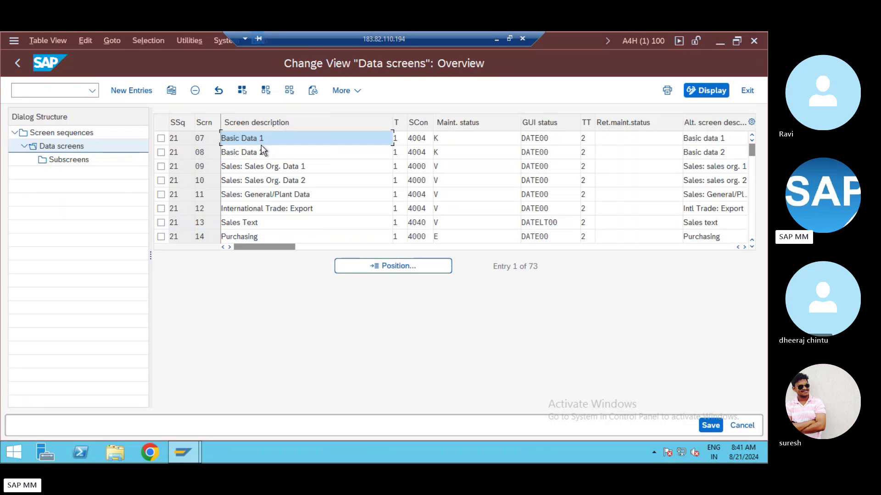
left_click(262, 152)
left_click(266, 166)
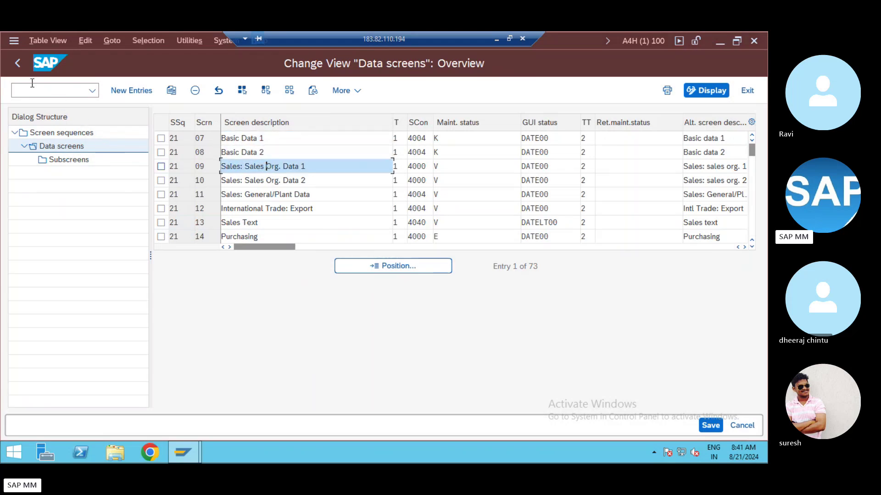
left_click(18, 64)
Examine the data screens of screen sequence 99 and return to the list of screen sequences.
scroll(235, 210, "down", 2)
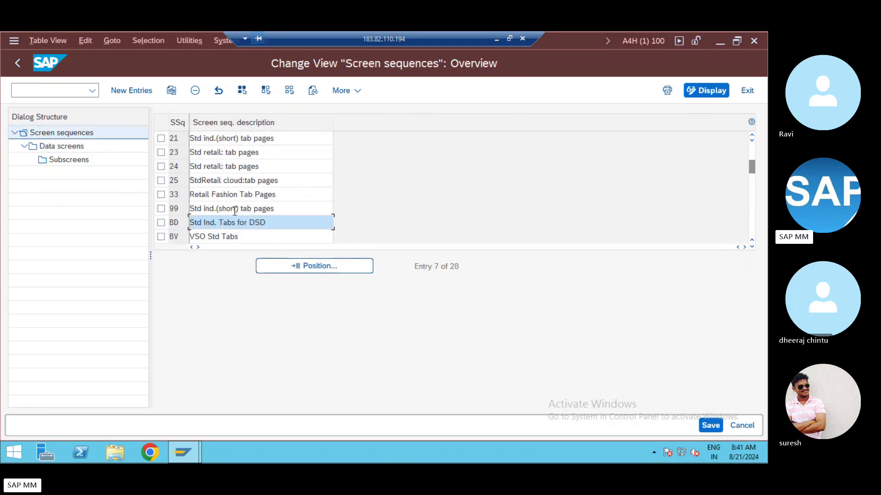
left_click(161, 209)
left_click(59, 148)
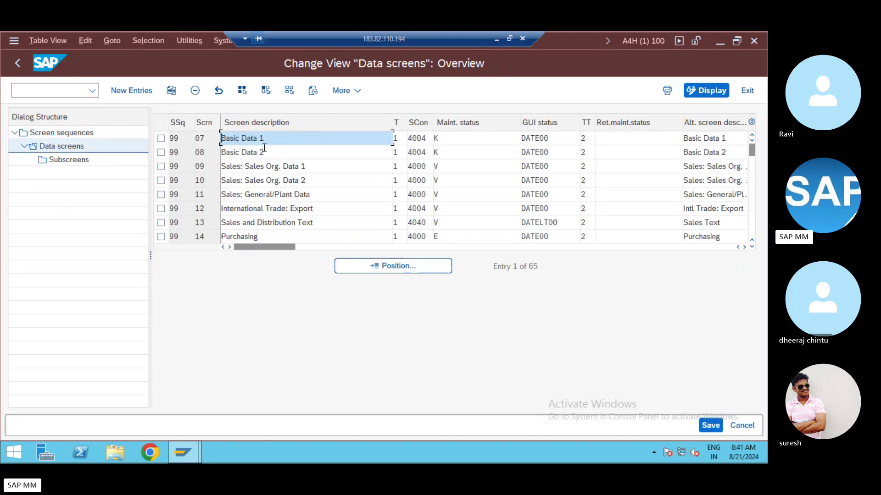
scroll(291, 222, "down", 6)
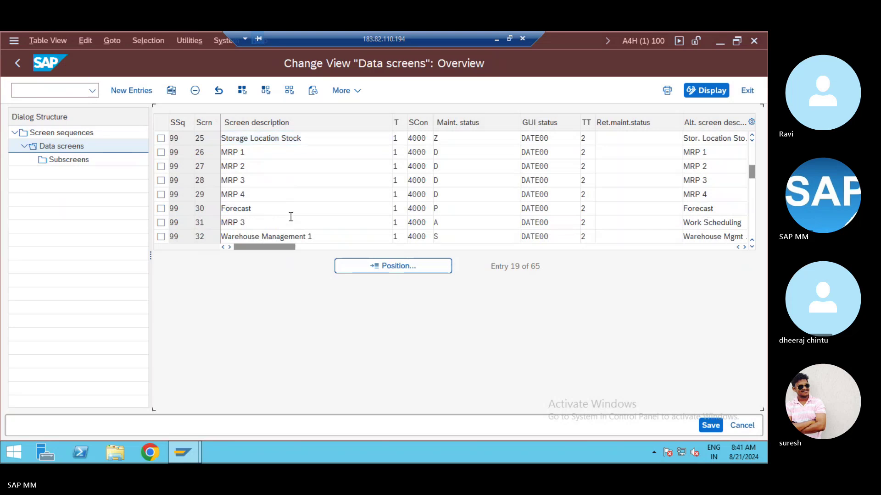
scroll(290, 218, "up", 1)
scroll(290, 217, "up", 5)
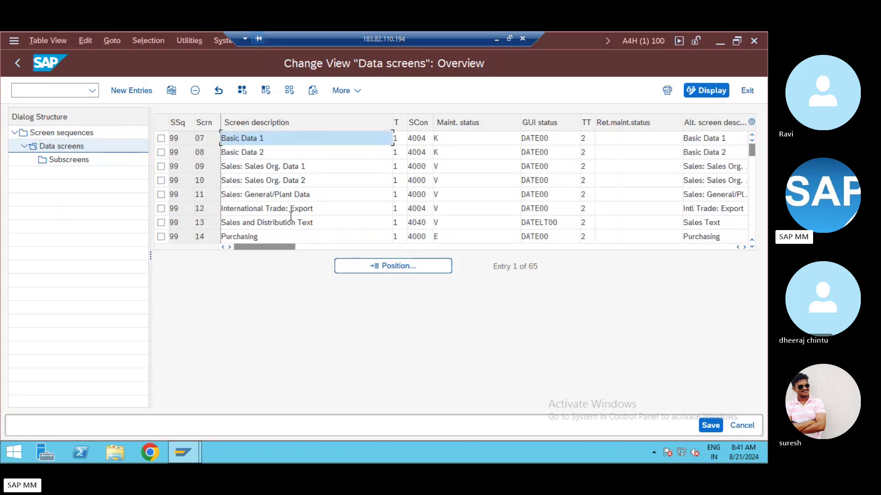
double_click(52, 137)
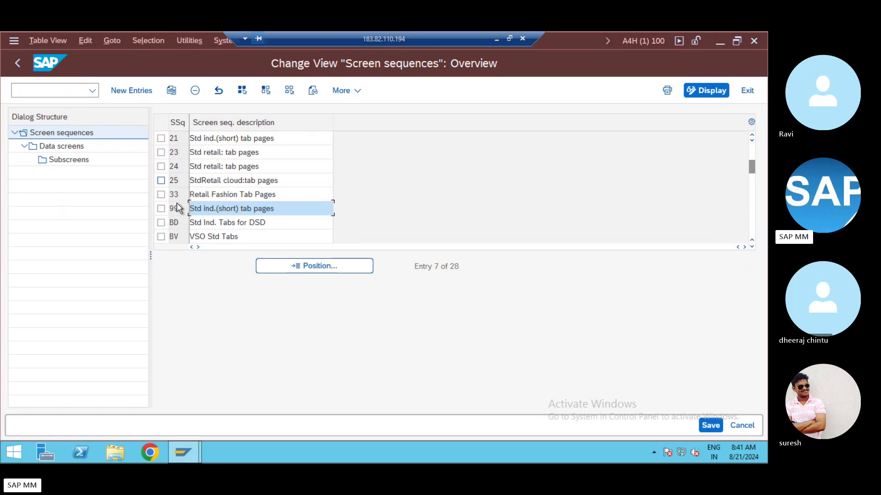
Examine the data screens of screen sequence 01, Std industry sequence, including the purchasing, MRP and plant data screens.
scroll(241, 152, "up", 2)
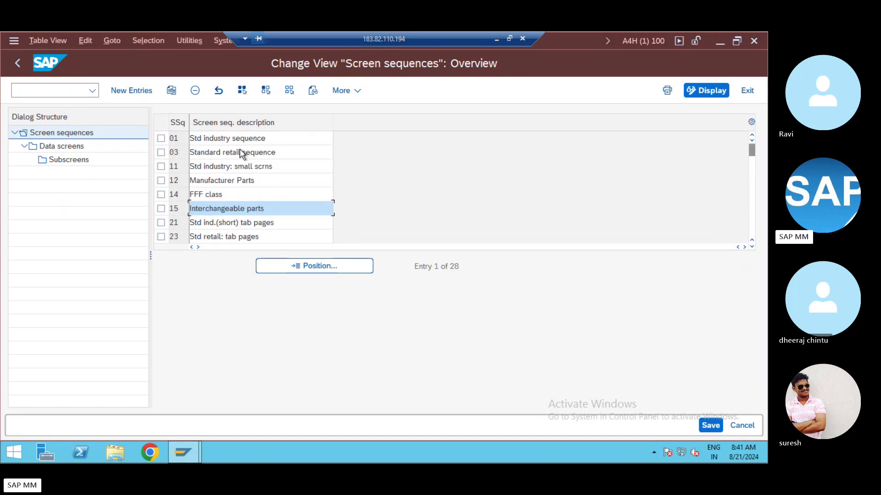
left_click(161, 138)
double_click(70, 148)
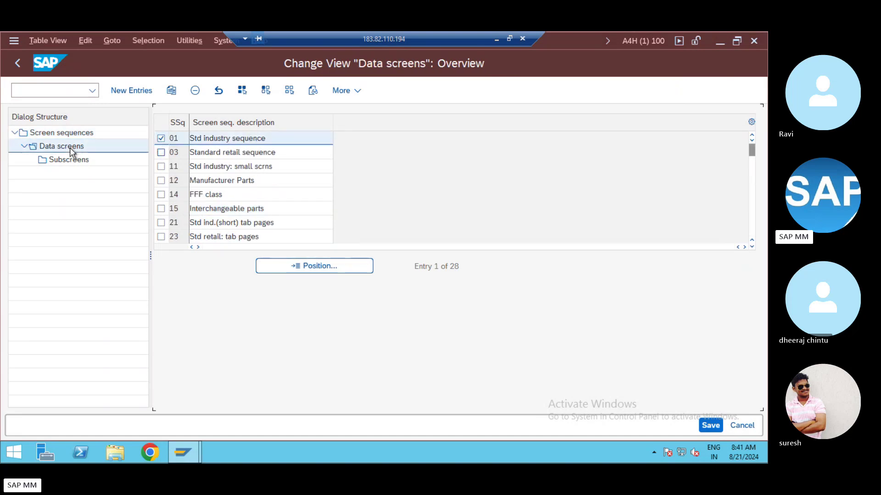
left_click(260, 152)
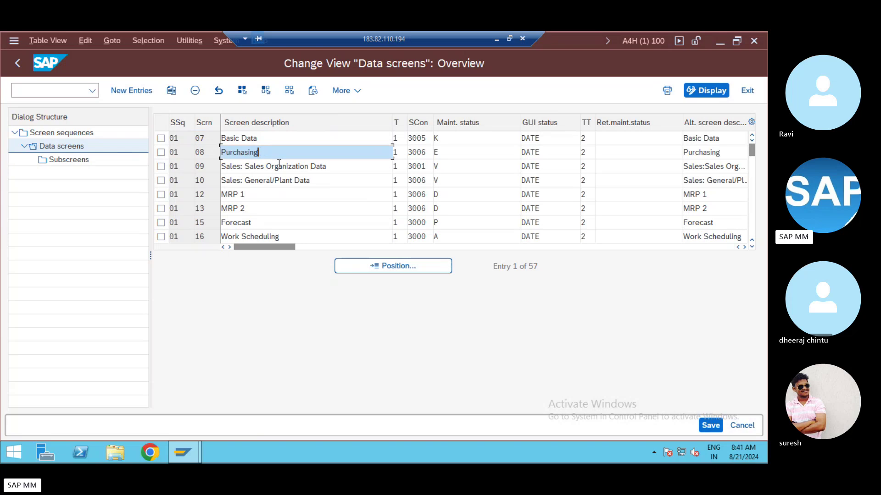
left_click(269, 140)
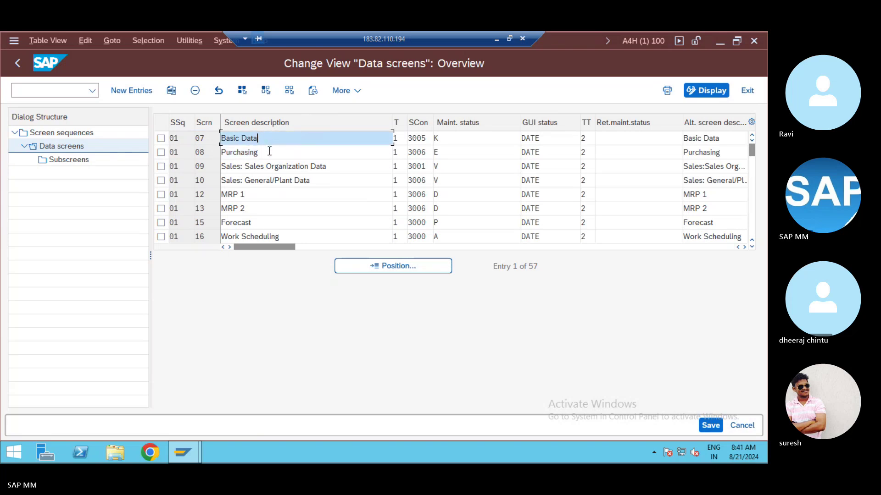
left_click(269, 151)
left_click(270, 139)
left_click(270, 152)
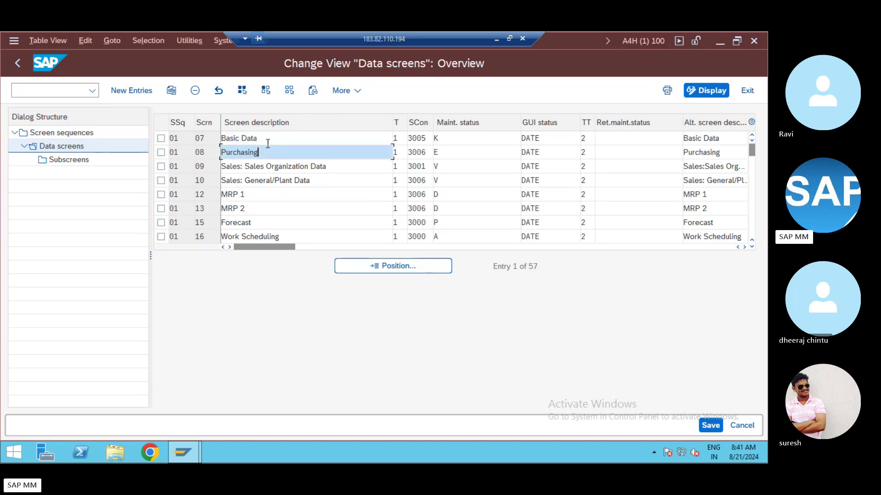
left_click(275, 196)
left_click(267, 210)
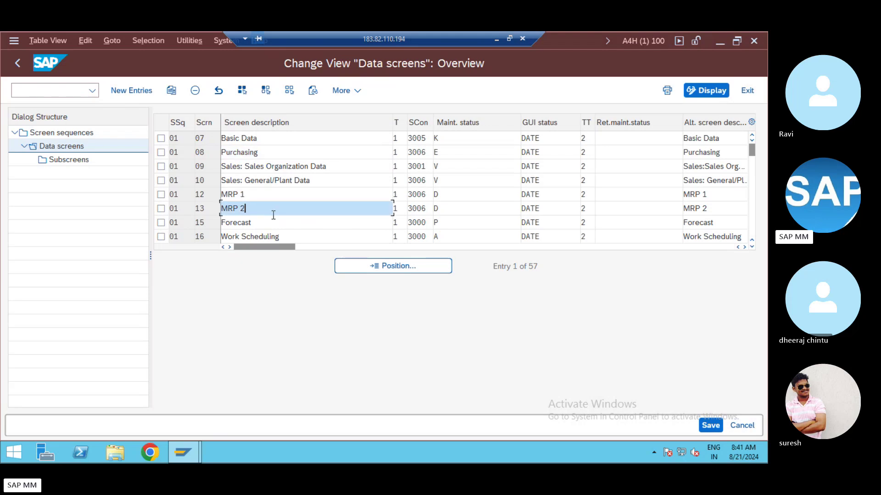
scroll(274, 215, "down", 1)
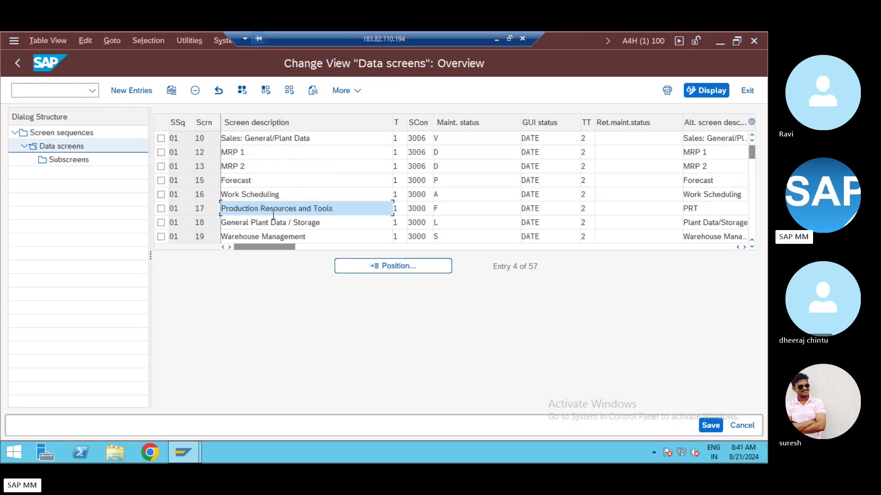
scroll(273, 215, "up", 1)
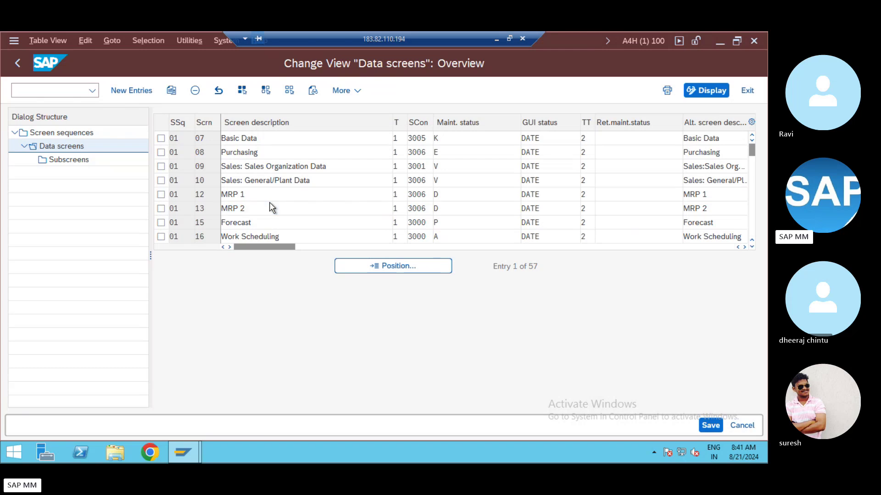
scroll(272, 207, "down", 2)
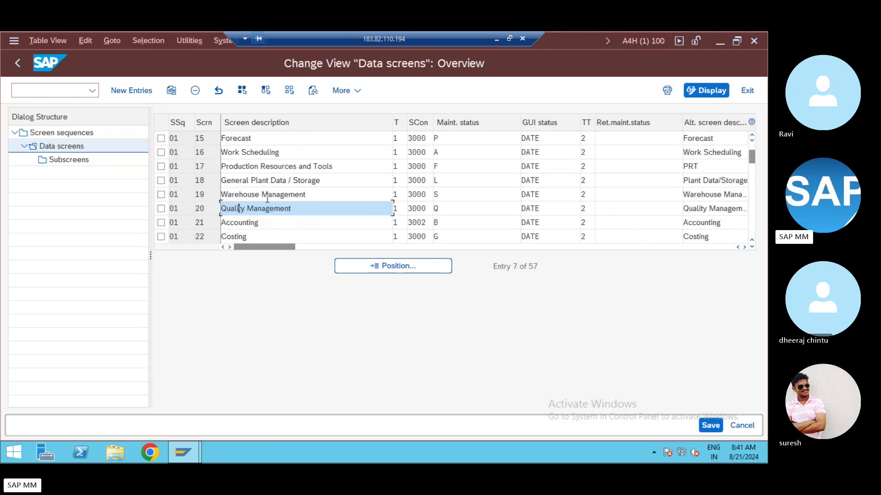
left_click(279, 180)
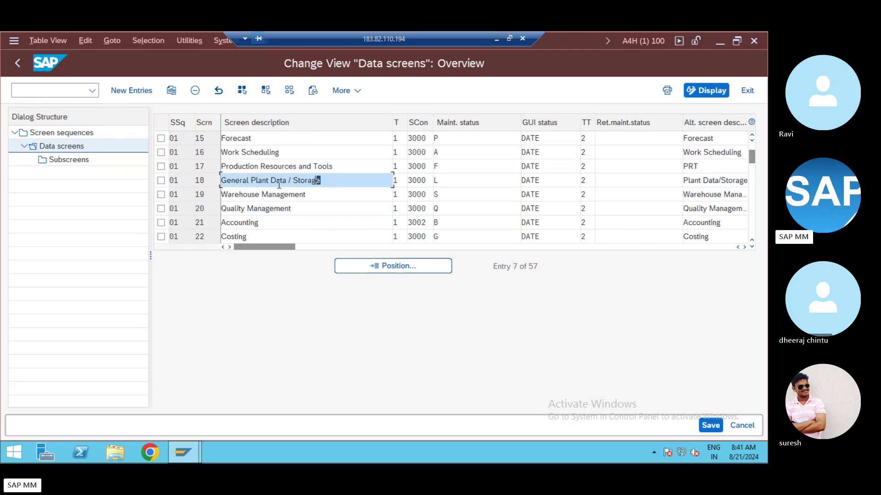
scroll(270, 198, "up", 2)
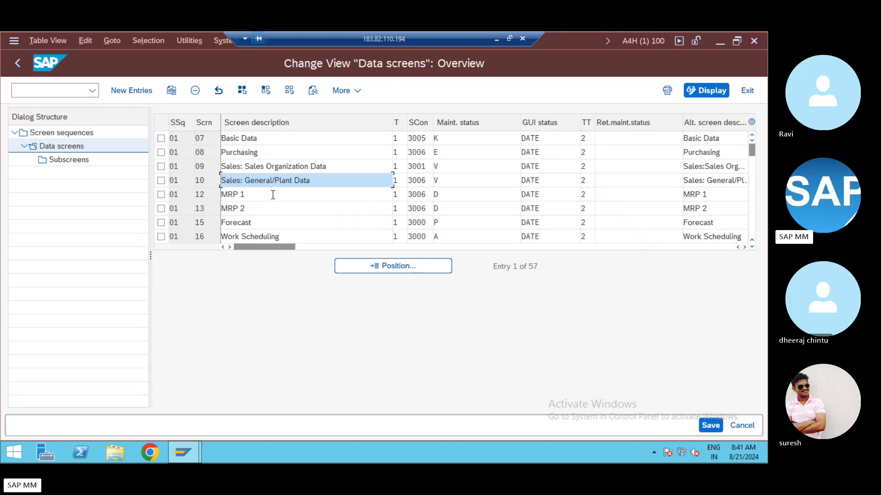
Leave the screen sequence definitions and look at the order of main and additional screens.
left_click(288, 168)
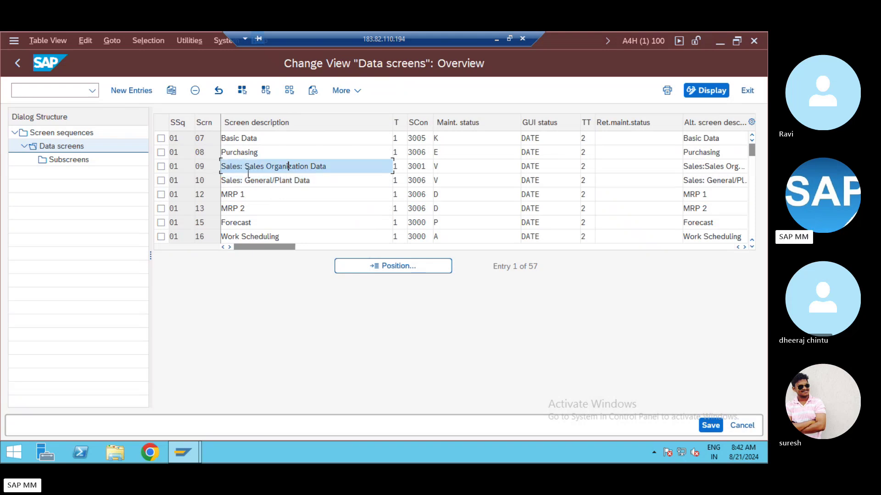
left_click(21, 63)
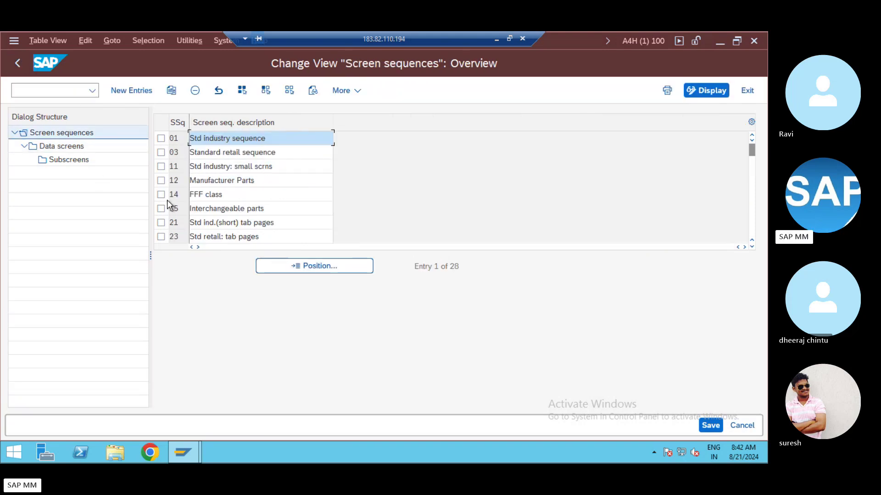
left_click(18, 64)
key("F3")
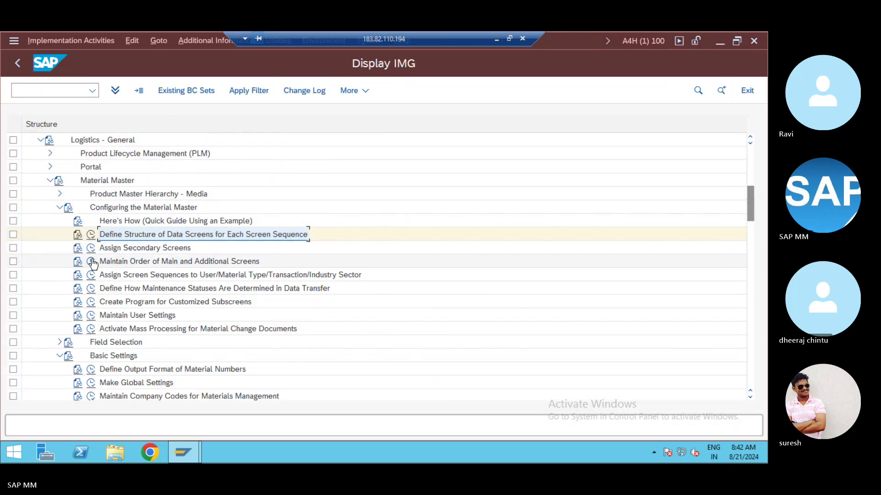
left_click(91, 262)
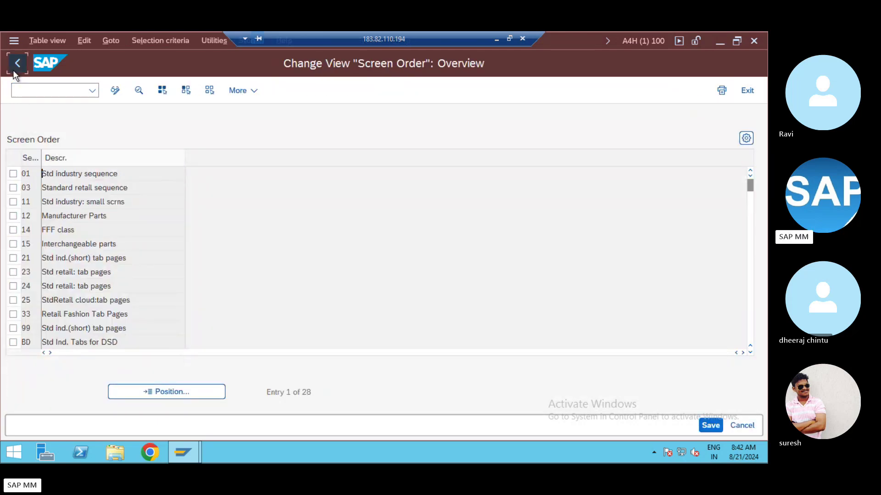
left_click(17, 64)
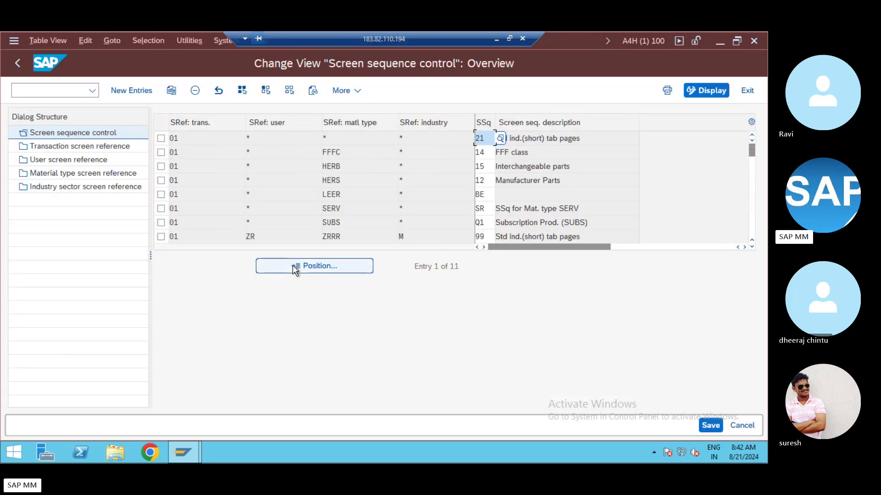
In the screen sequence control list, position on the entry with transaction reference 01, user reference ZR and material type reference ZRRR.
left_click(295, 267)
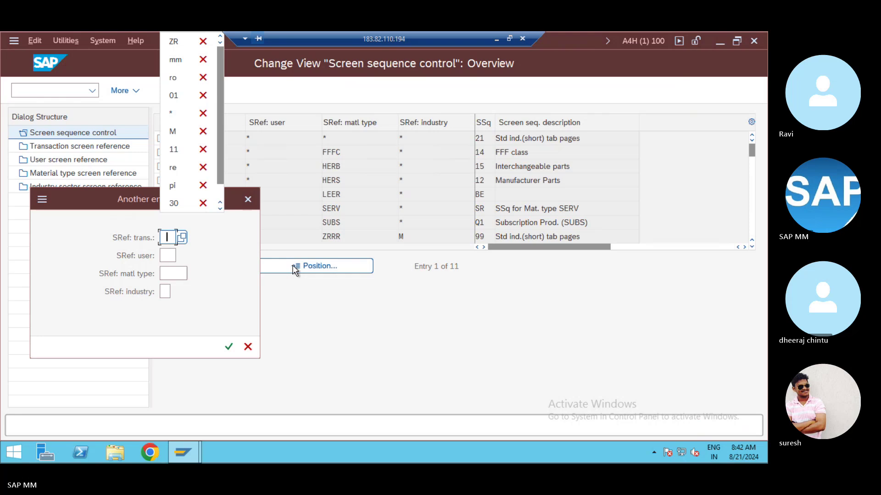
type("01")
key("Tab")
type("ZR")
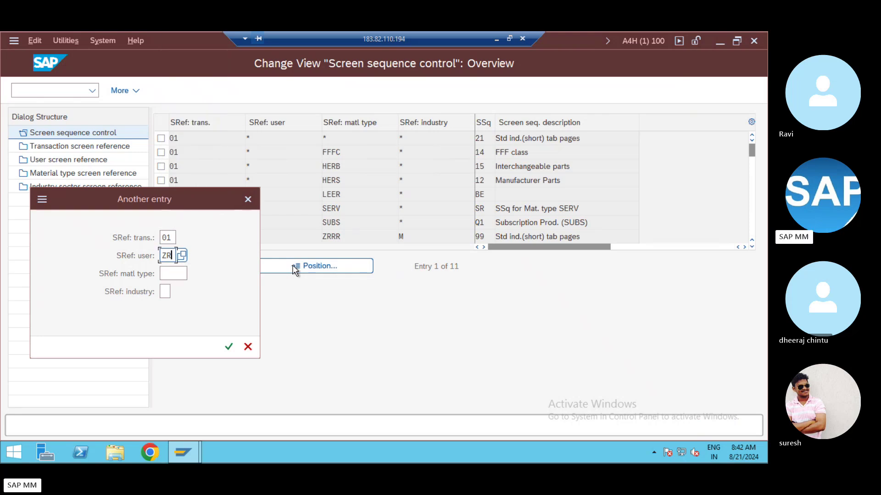
key("Tab")
type("ZRRR")
key("Return")
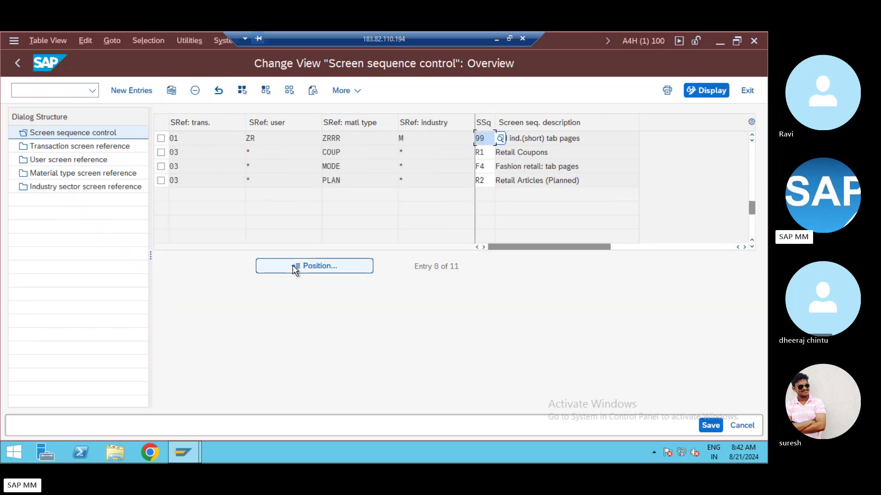
Assign screen sequence 01 to the ZR/ZRRR/M entry and save the change.
left_click_drag(486, 138, 470, 137)
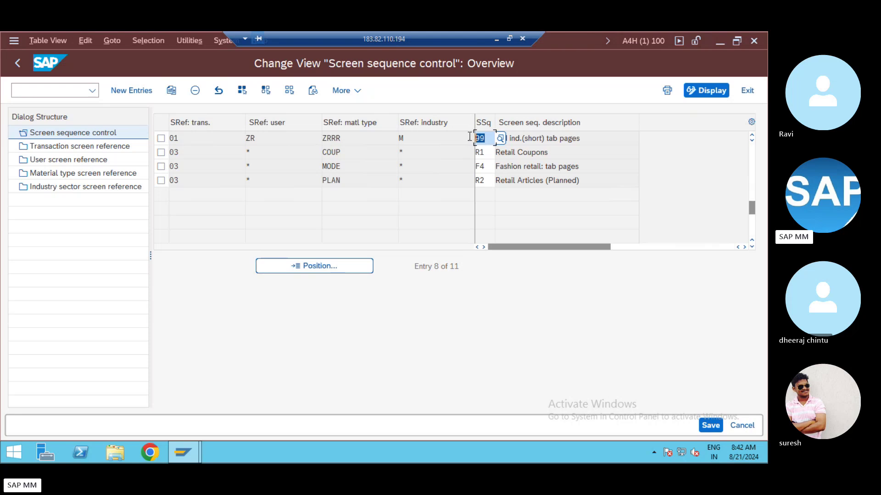
type("01")
key("Return")
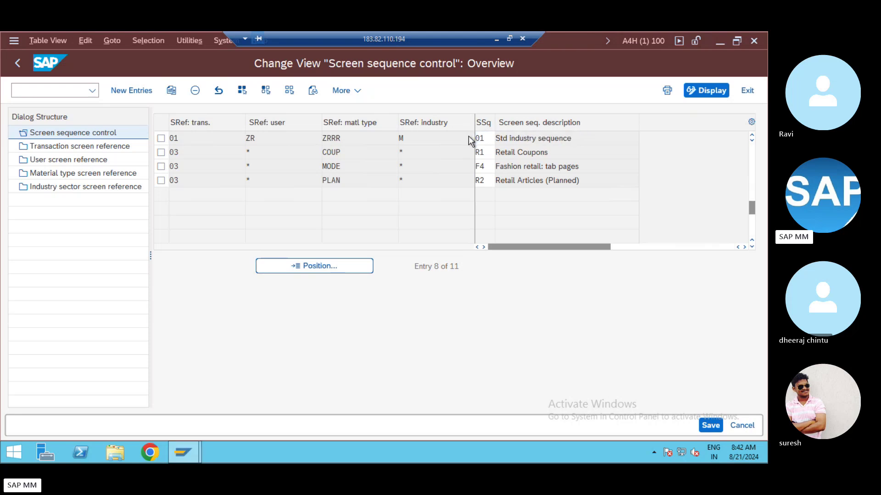
key("ctrl+s")
key("Return")
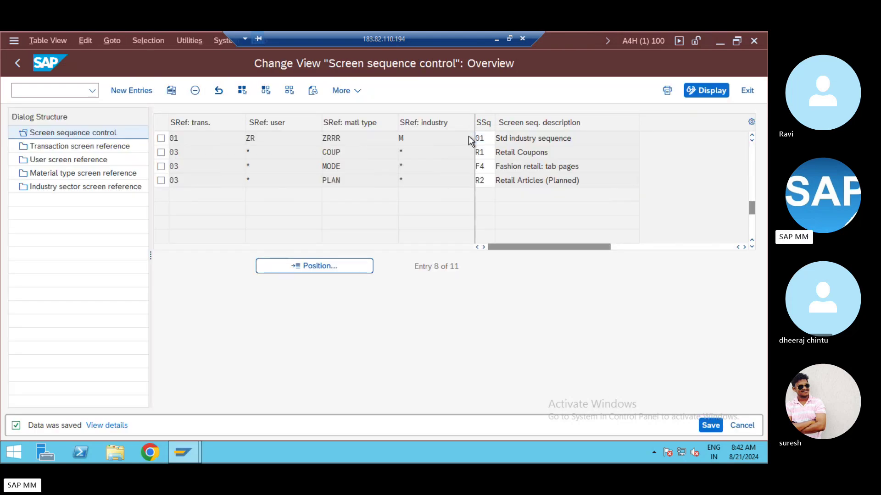
Leave customizing and end the SAP session with the command /nex.
key("F3")
key("F3")
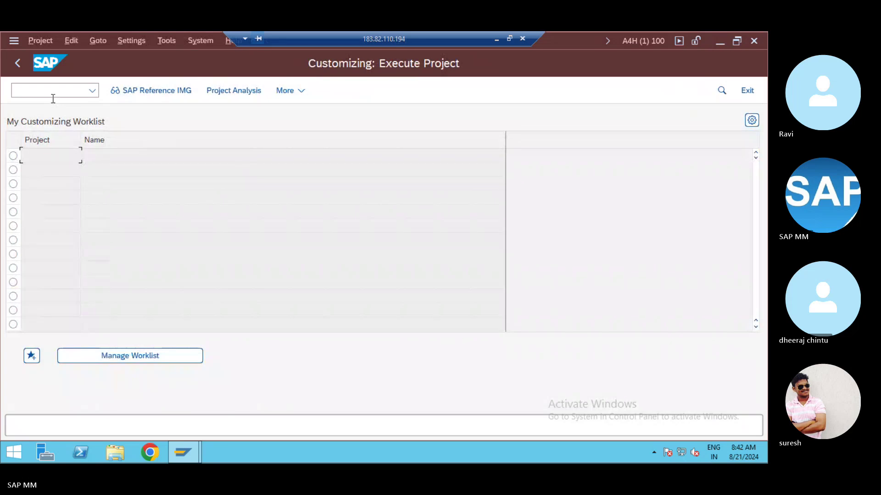
left_click(53, 99)
type("/n")
key("Return")
type("/nex")
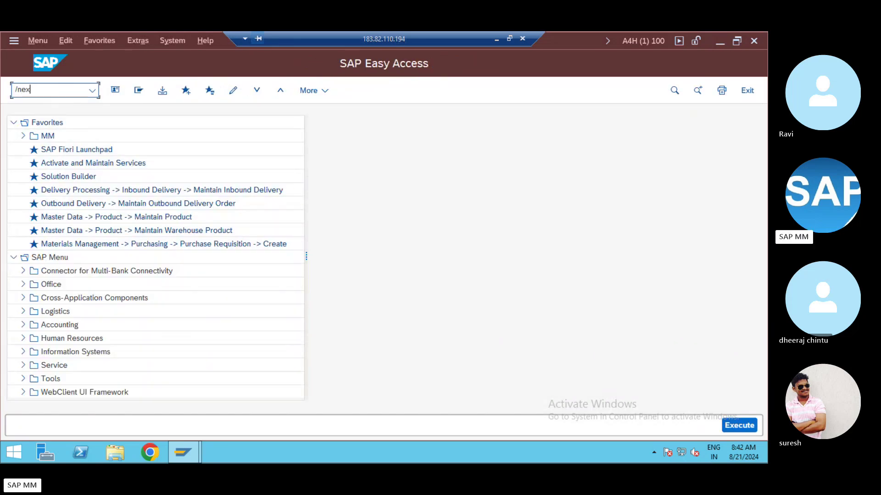
key("Return")
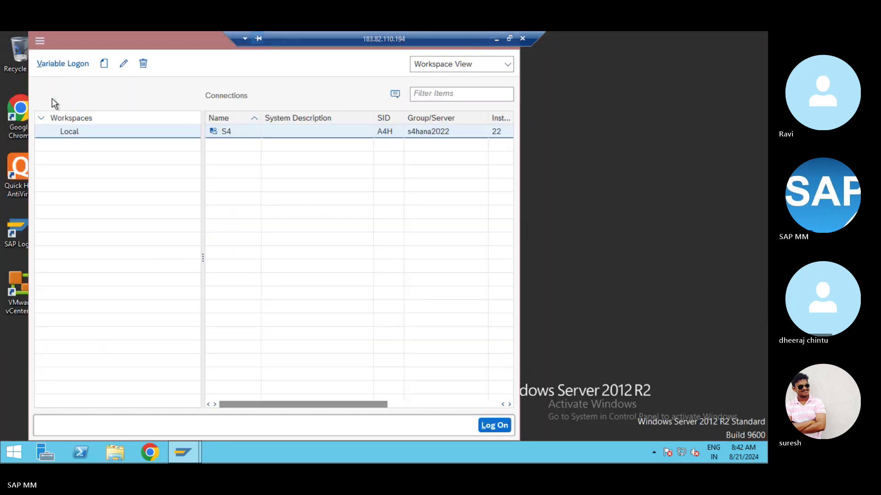
Open the S4 connection and log on again with the user name and account password.
double_click(233, 133)
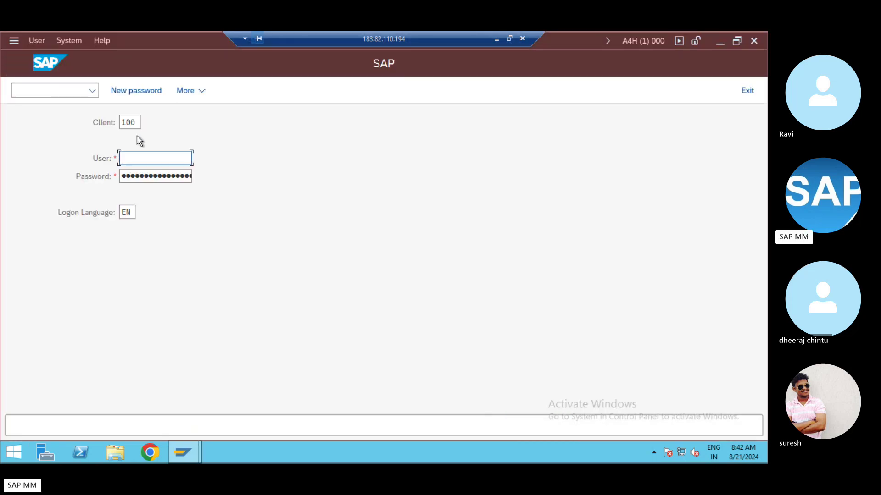
left_click(139, 159)
left_click(140, 175)
key("Tab")
key("ctrl+v")
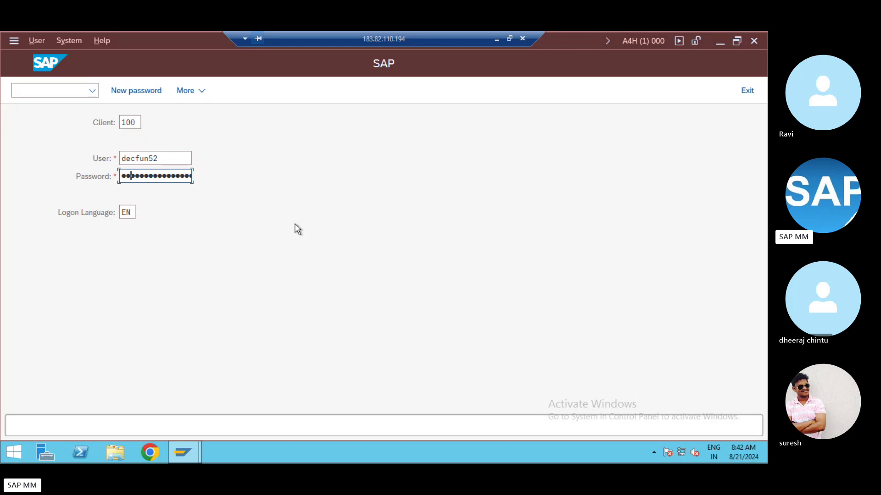
type("••")
key("Return")
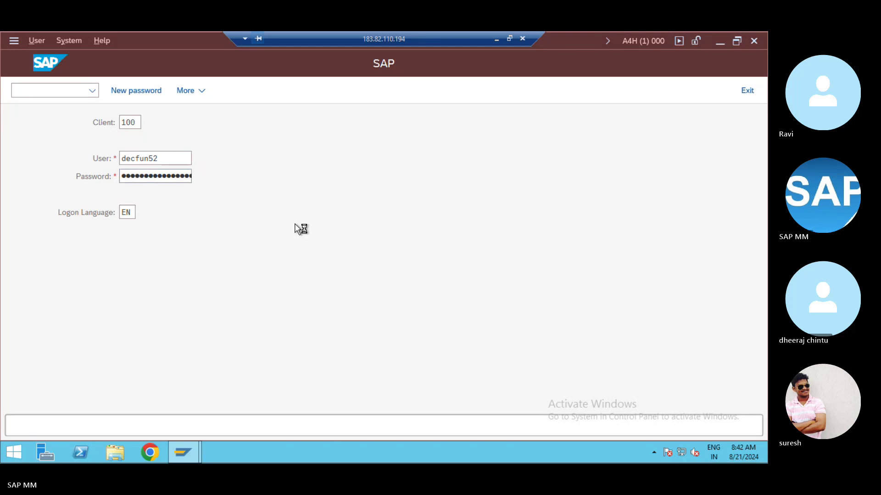
Start MM01 and check the selectable views for material type ZRRR Raw materials - RRR in Mechanical Engineering.
type("mm01")
key("Return")
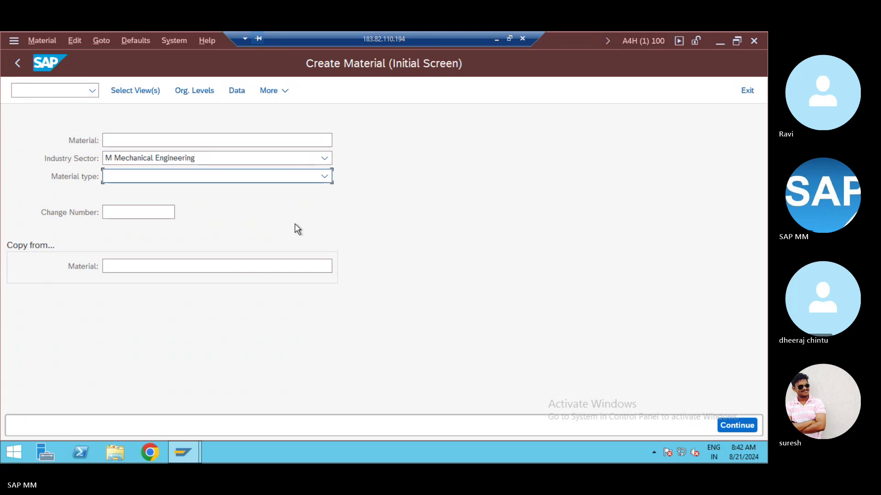
type("zr")
key("Return")
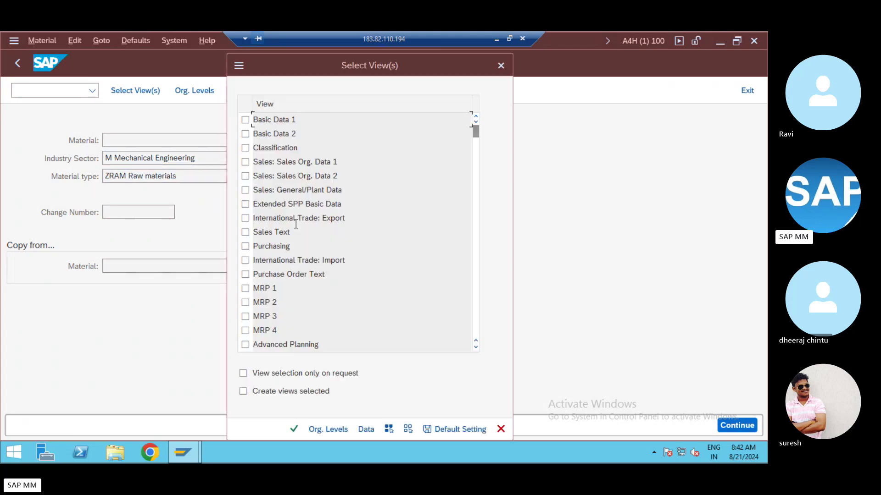
key("Escape")
left_click(169, 178)
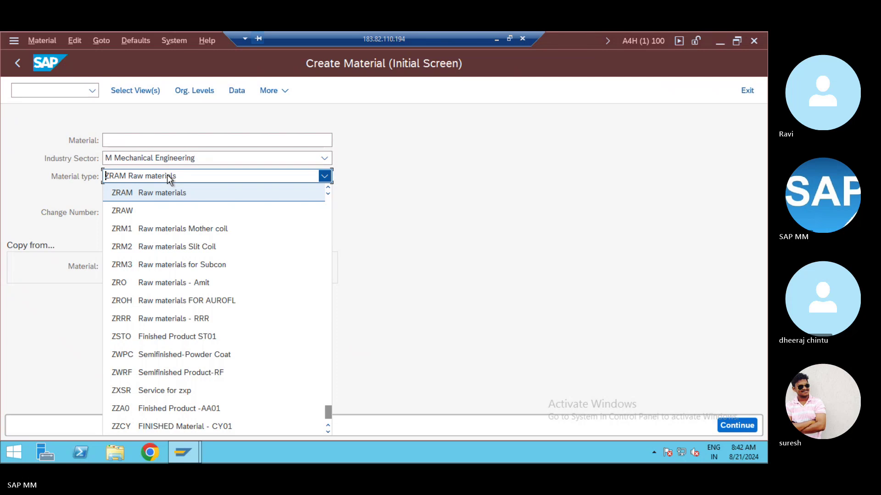
type("r")
key("Return")
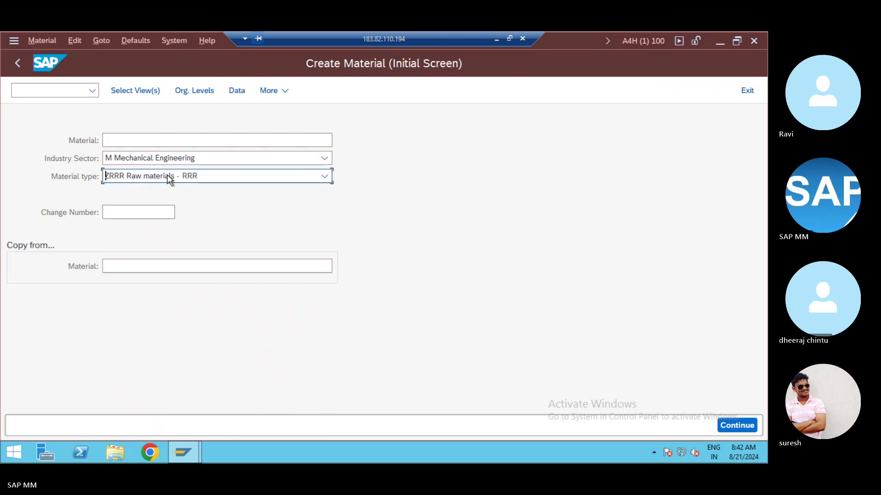
key("Return")
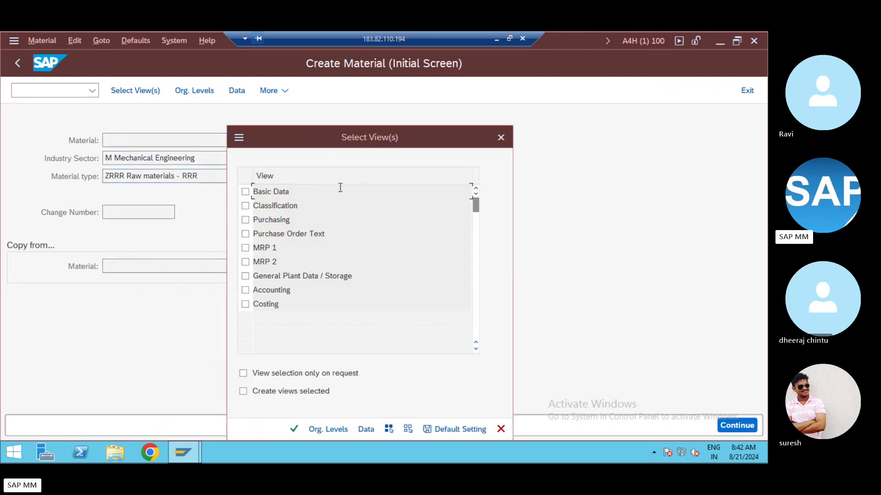
left_click_drag(290, 191, 246, 193)
left_click_drag(300, 206, 239, 205)
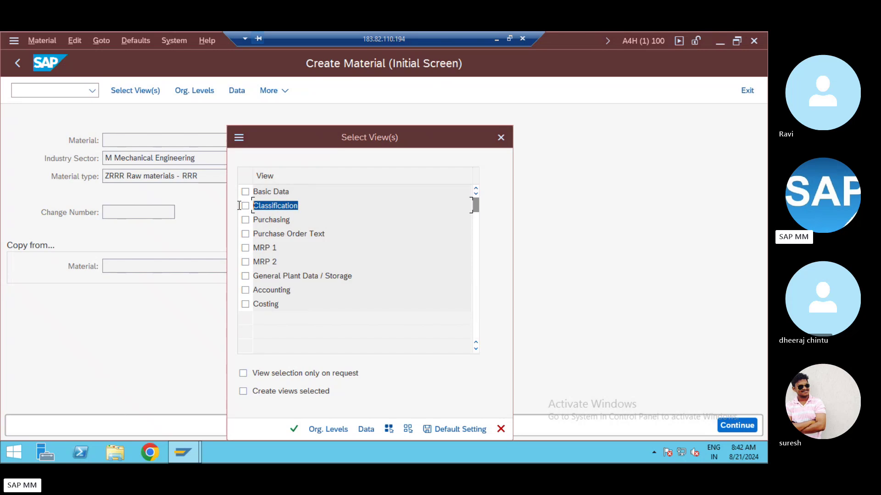
key("Escape")
Check the selectable views for material type ZROH Raw materials FOR AUROFL for comparison, and close the view selection.
left_click(161, 175)
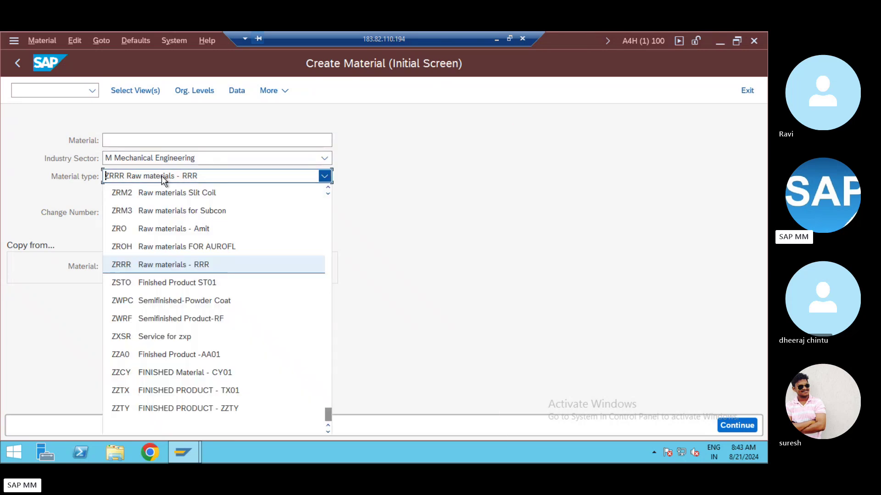
left_click(155, 247)
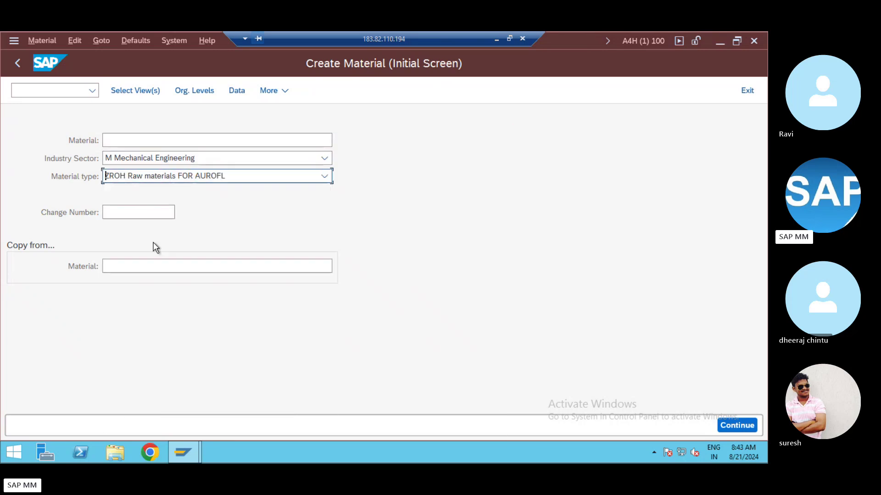
key("Return")
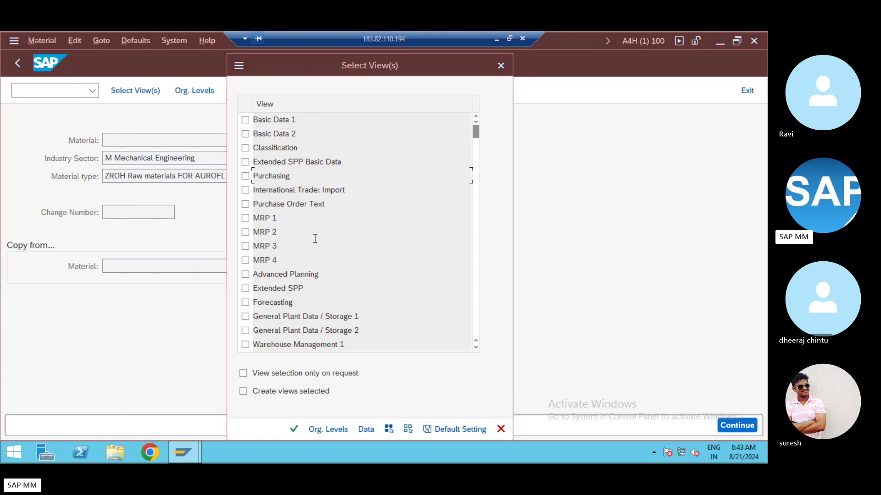
key("Escape")
Switch the material type back to ZRRR, recheck its selectable views and close the view selection.
left_click(203, 176)
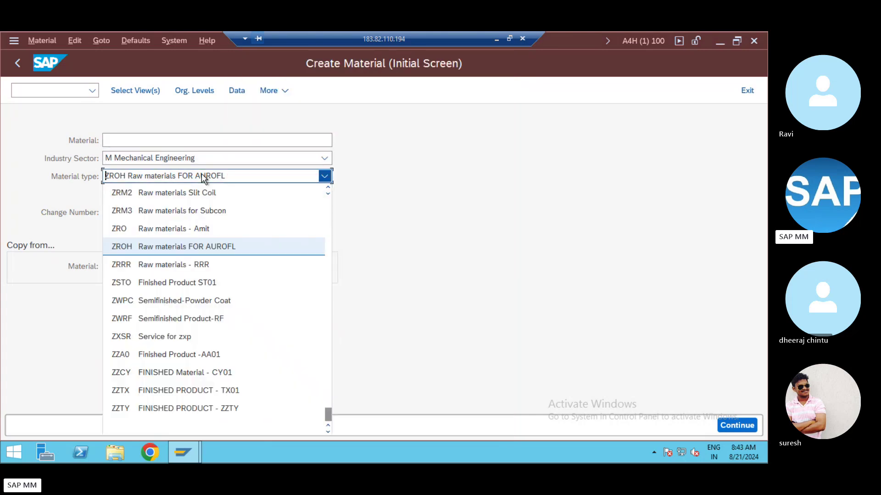
left_click(201, 266)
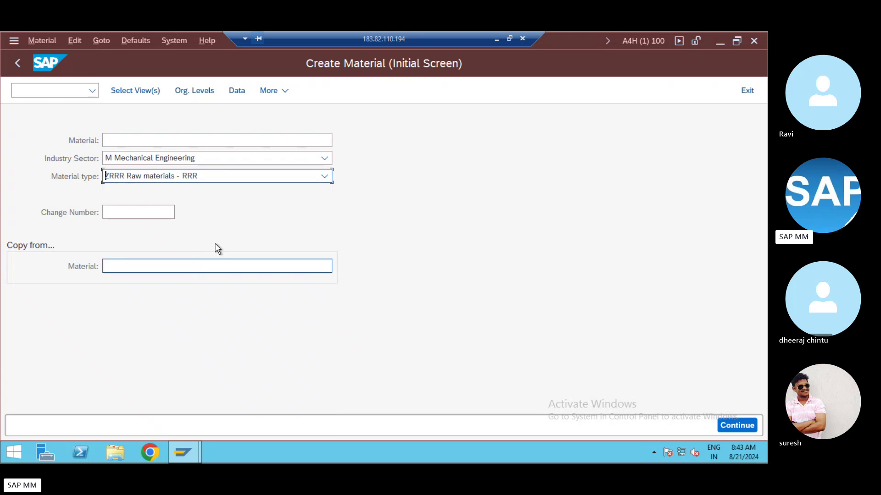
key("Return")
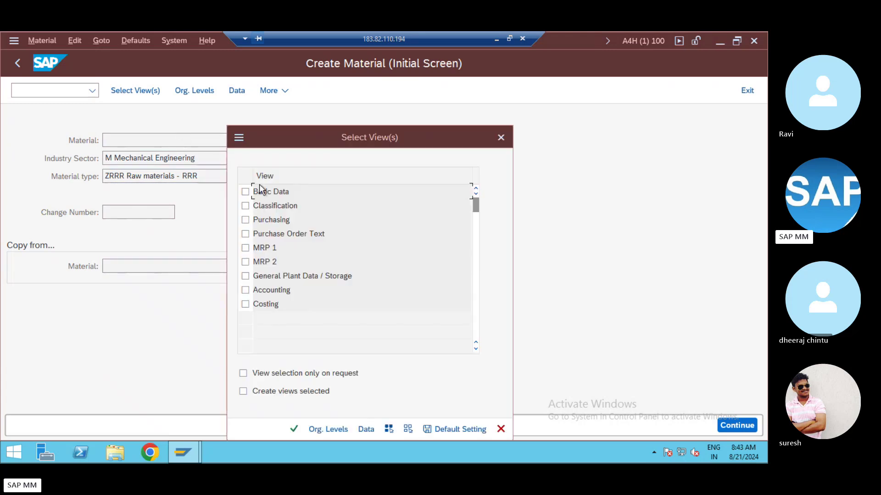
left_click(287, 205)
key("Escape")
Leave material creation for customizing with the command /nspro and open the SAP Reference IMG.
left_click(163, 176)
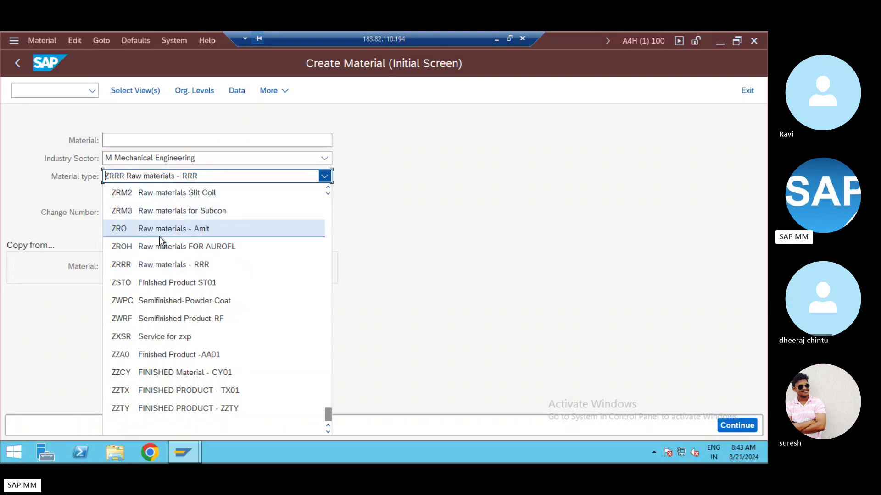
left_click(87, 154)
left_click(47, 90)
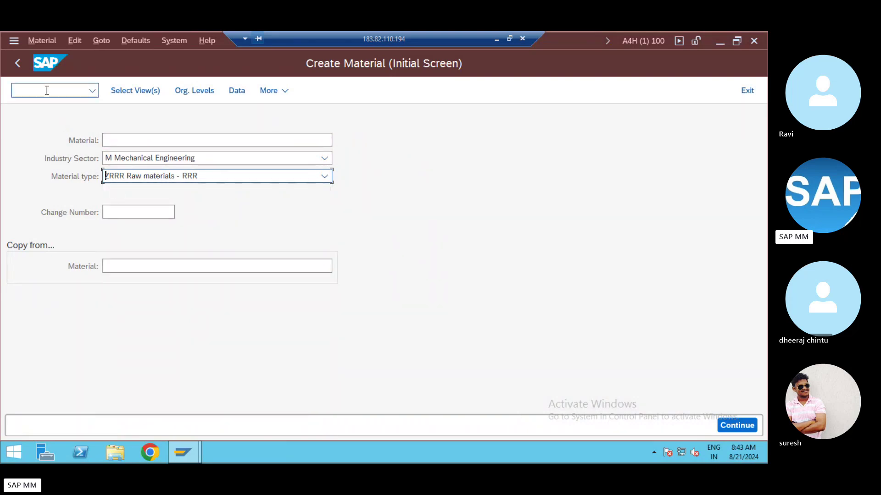
type("/nsp")
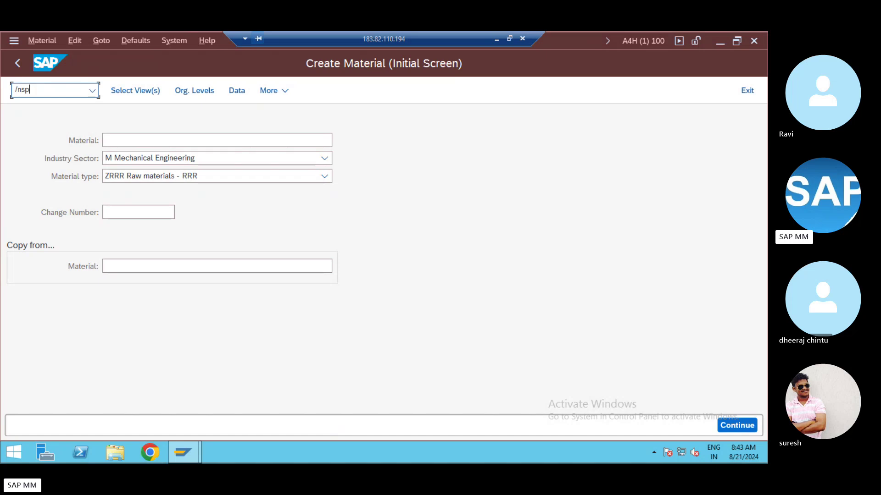
type("ro")
key("Return")
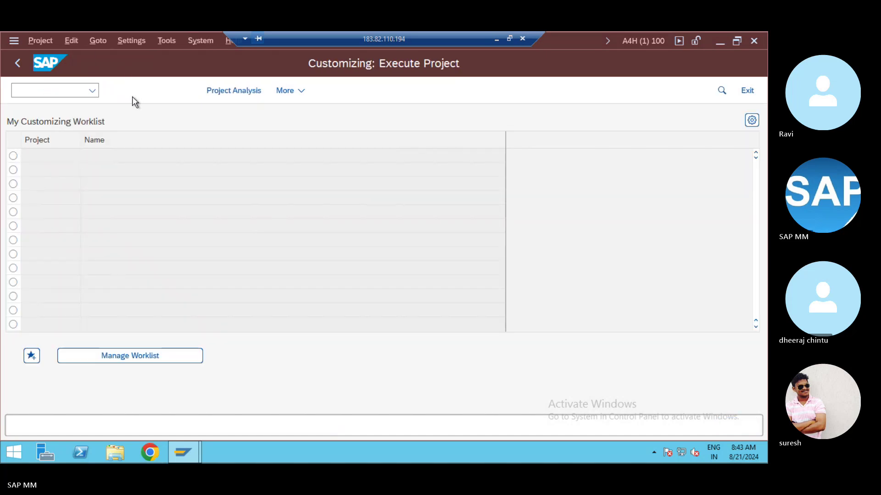
left_click(133, 94)
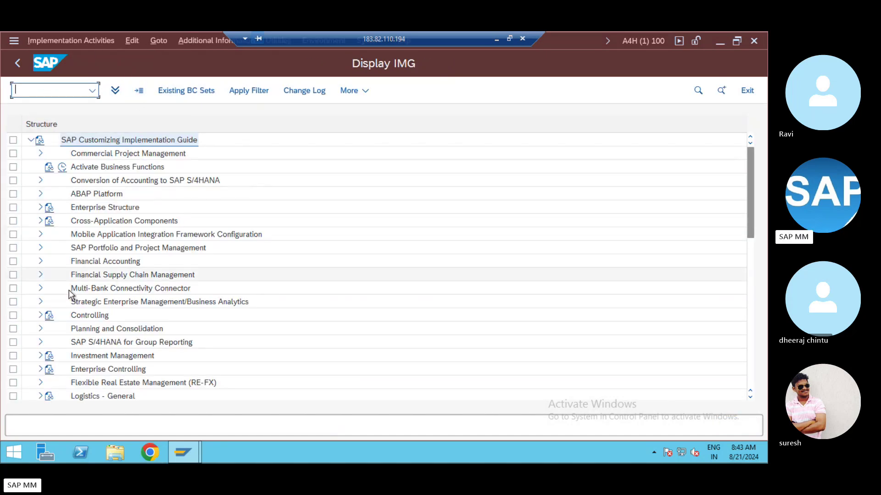
left_click(156, 288)
scroll(156, 289, "down", 3)
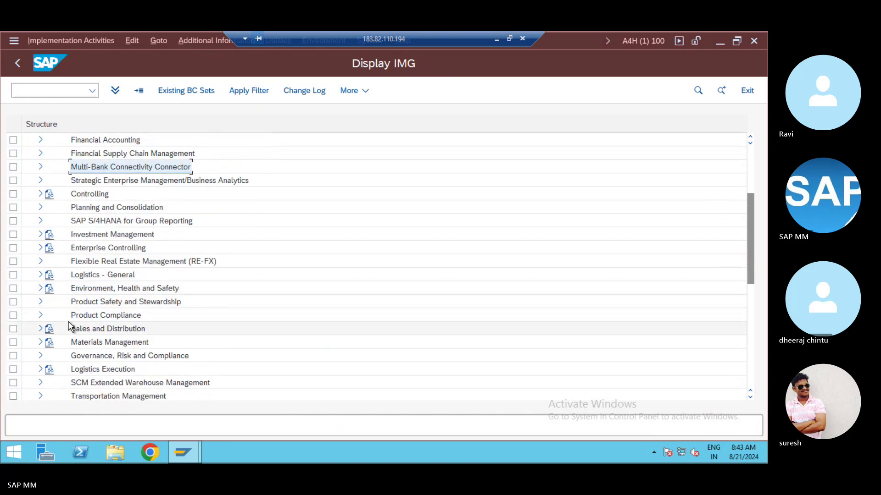
Open Assign Screen Sequences to User/Material Type/Transaction/Industry Sector under Logistics - General, Material Master, Configuring the Material Master in the IMG.
left_click(41, 275)
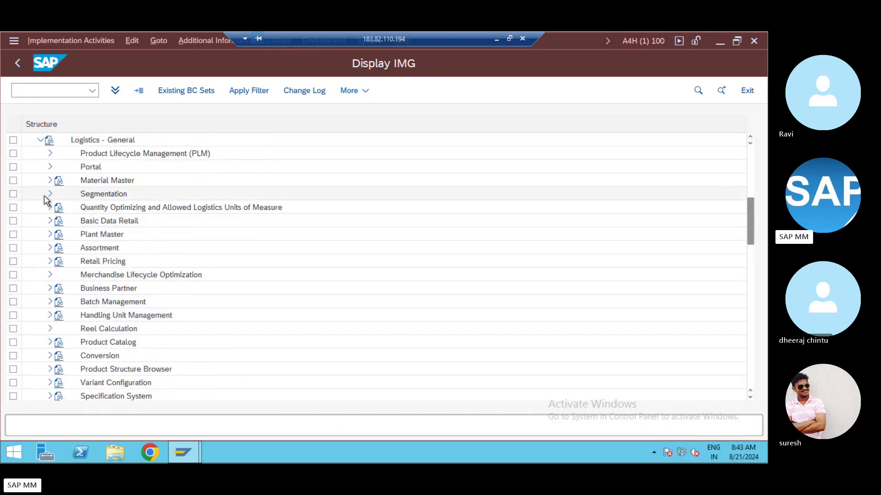
left_click(49, 181)
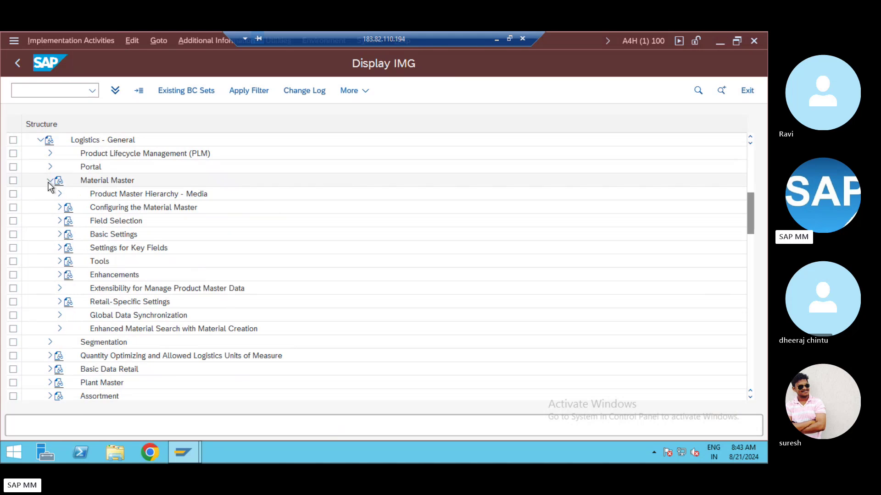
left_click(59, 208)
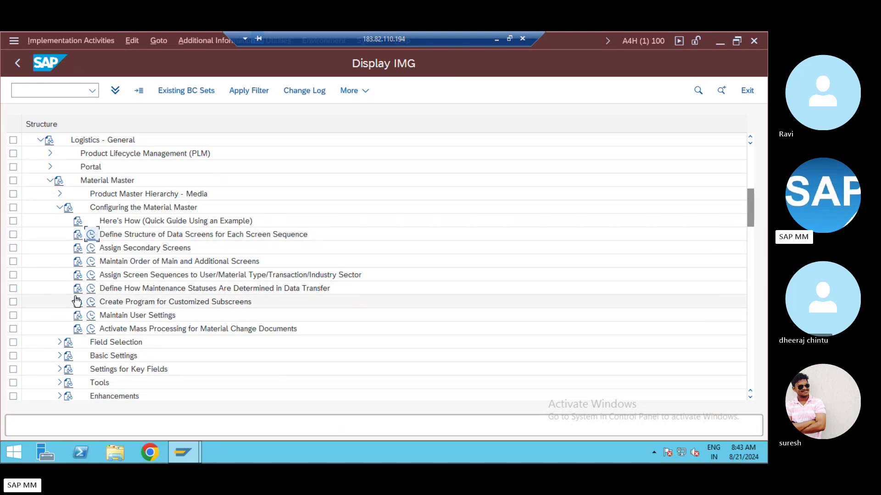
left_click(92, 275)
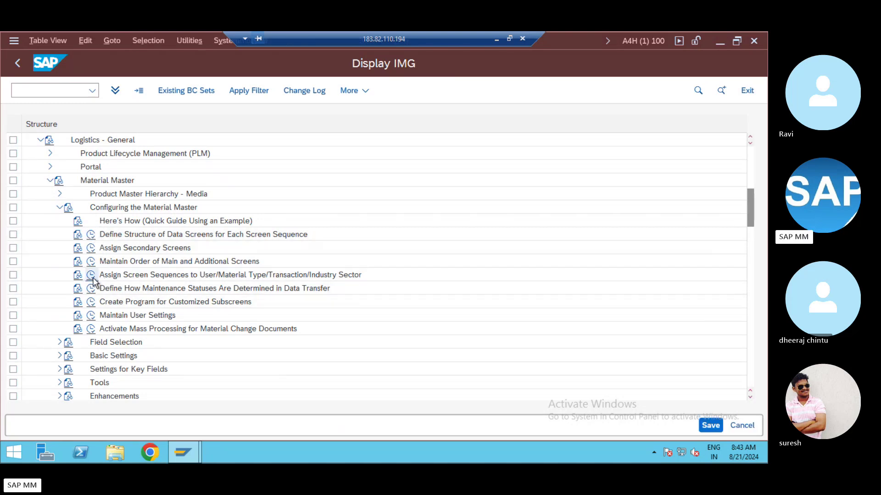
Find the screen sequence control entry for transaction reference 01 and user reference ZR, set its screen sequence to 21 and save.
left_click(274, 266)
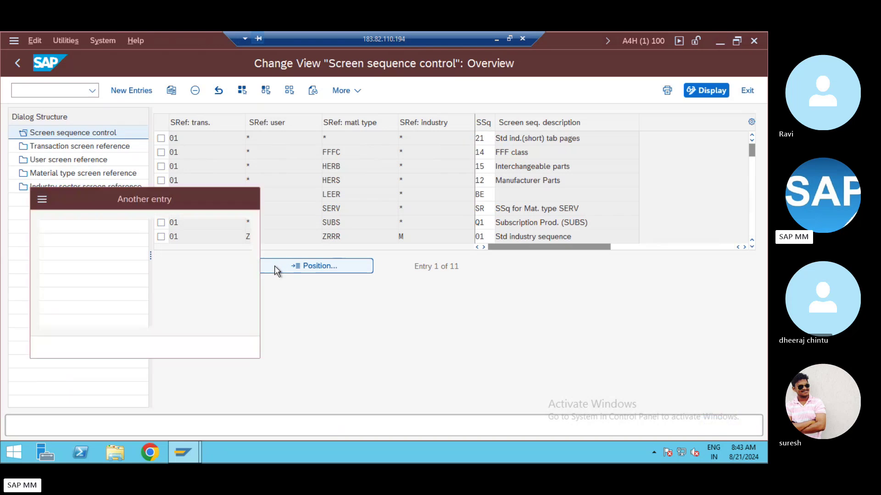
type("01")
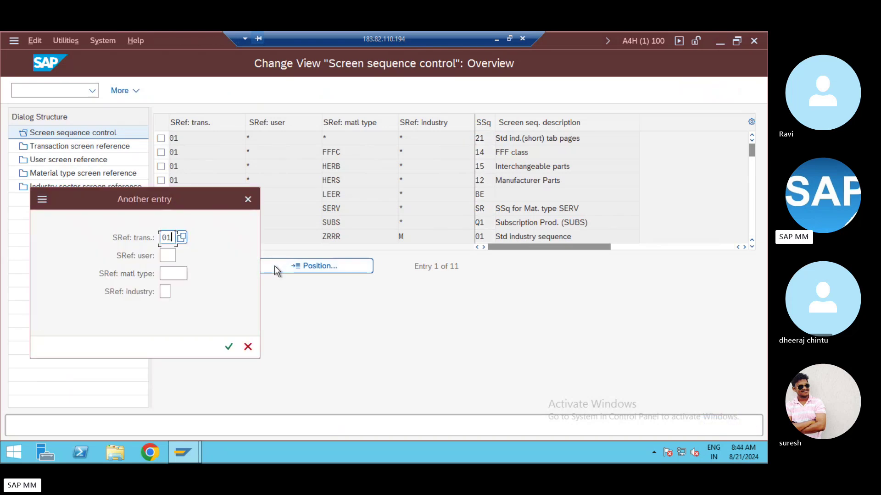
key("Tab")
type("ZR")
key("Return")
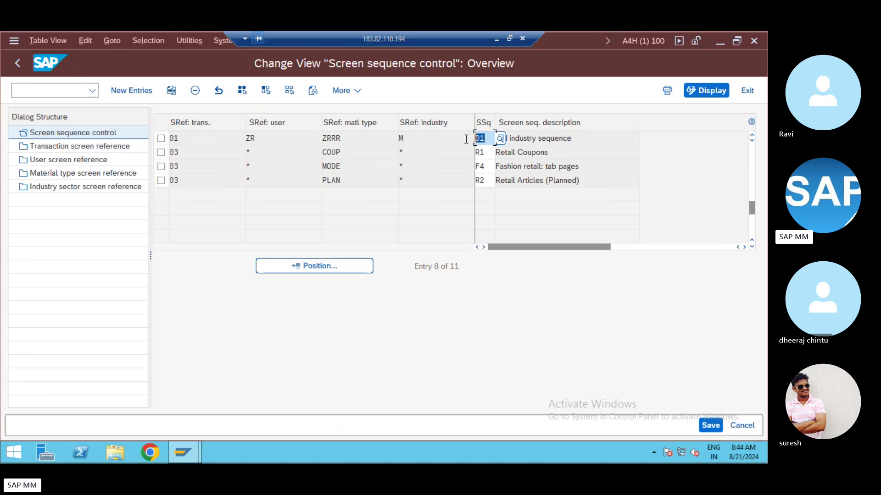
type("21")
key("Return")
key("ctrl+s")
key("Return")
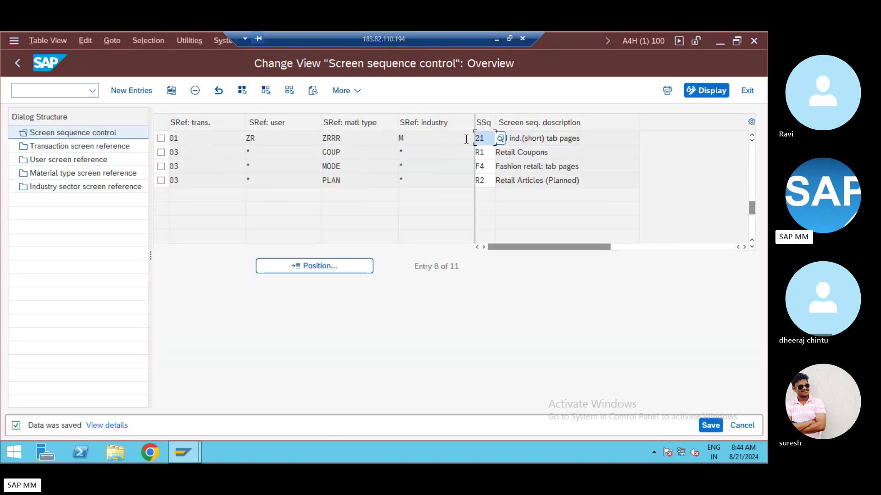
Log off from the SAP system with the command /nex.
left_click(74, 86)
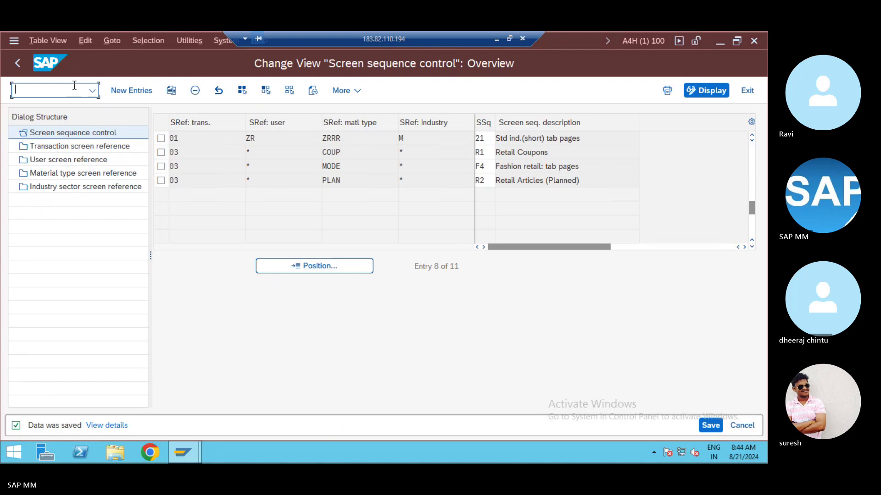
type("/nex")
key("Return")
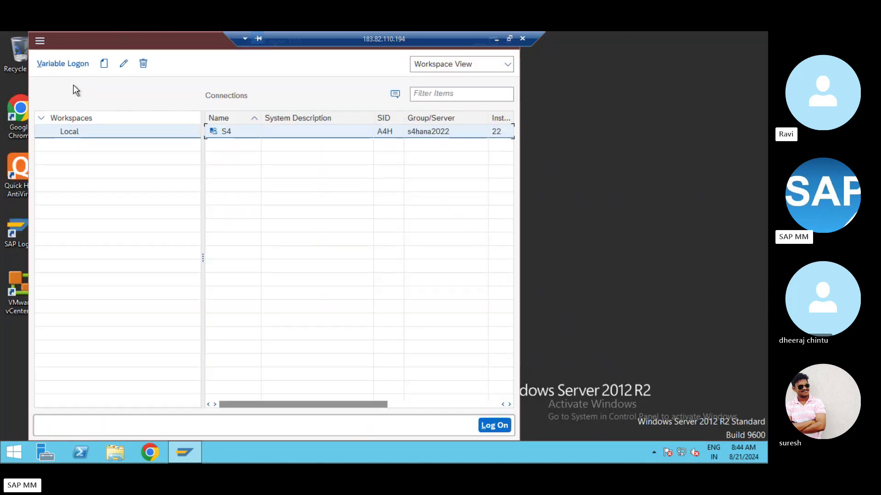
Log back on to the S4 system in client 100 by entering the account password.
double_click(220, 136)
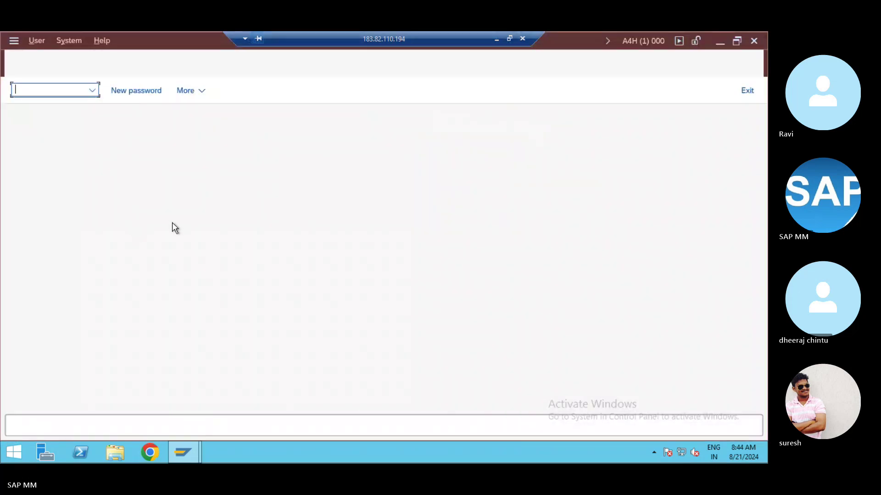
left_click(136, 174)
key("Tab")
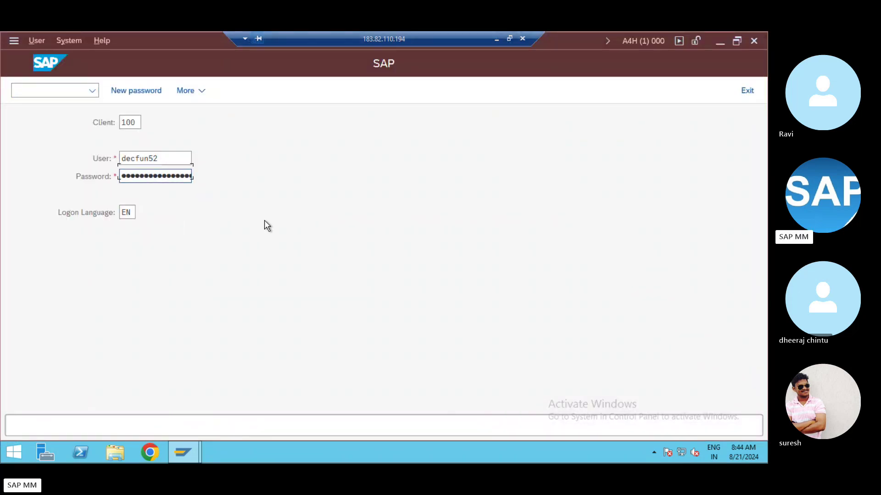
type("••••••")
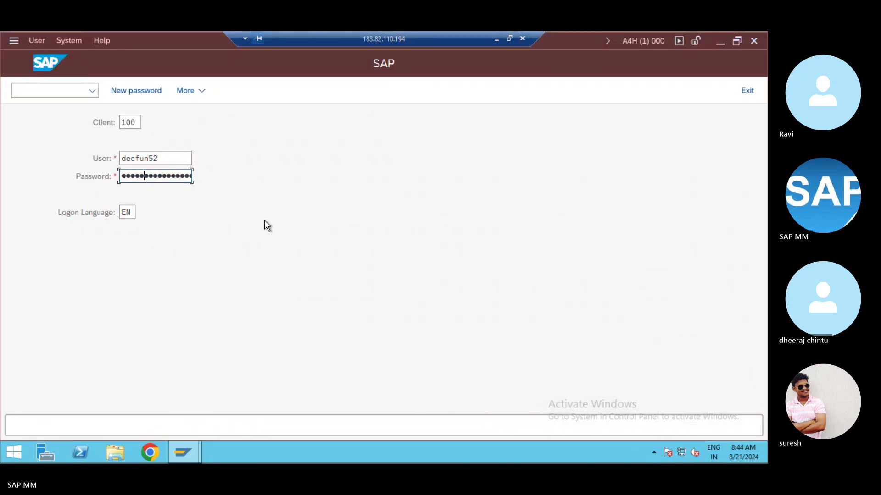
key("Return")
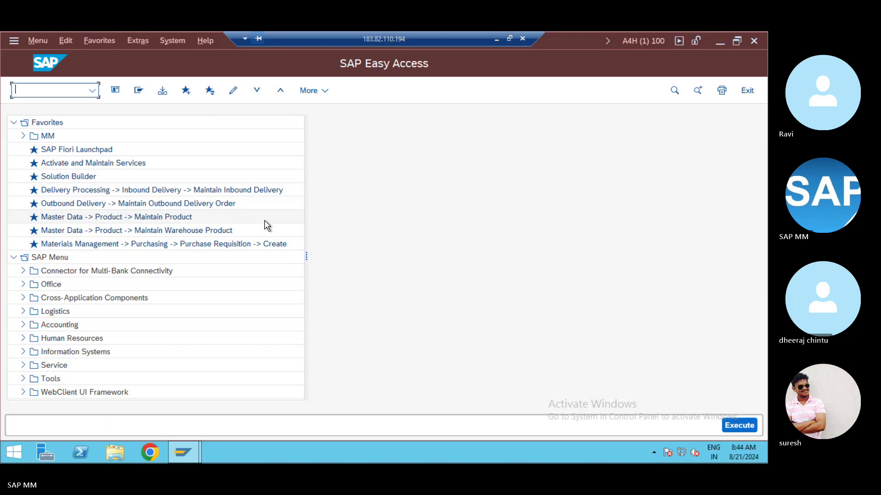
Start MM01, check the selectable views for industry sector M and material type ZRRR Raw materials - RRR, and leave material creation.
type("mm01")
key("Return")
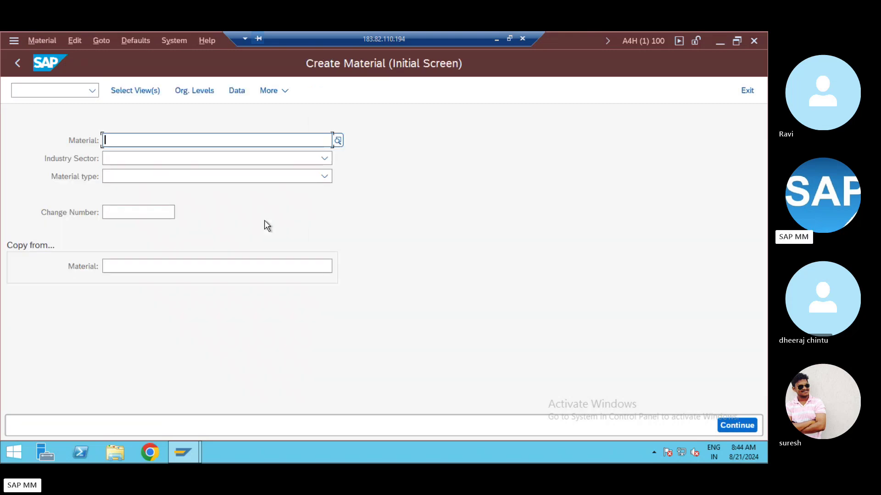
key("Tab")
type("M")
key("Tab")
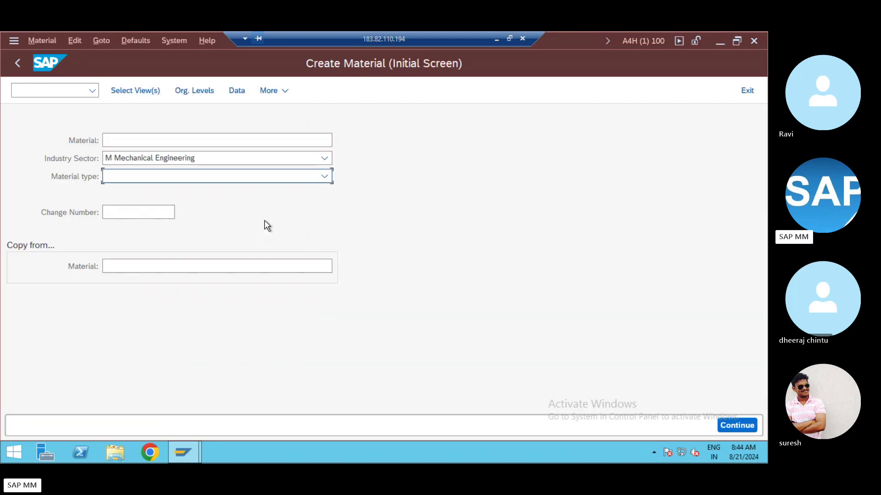
type("ZRRR Raw materials - RRR")
key("Return")
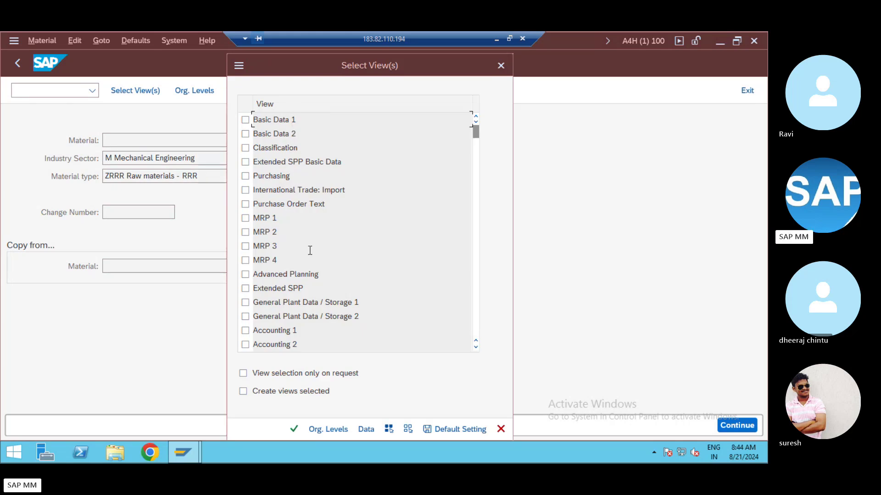
key("Escape")
key("Escape")
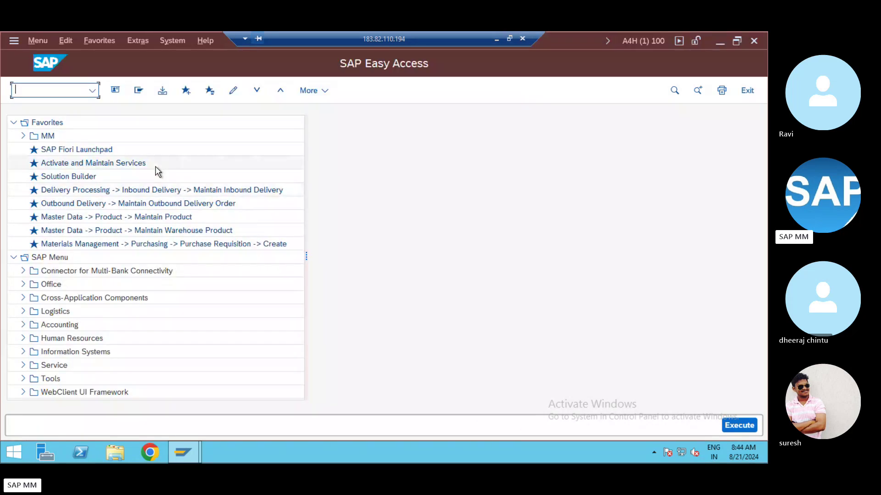
Start customizing with the command spro and open the SAP Reference IMG.
key("alt+Tab")
key("alt+Tab")
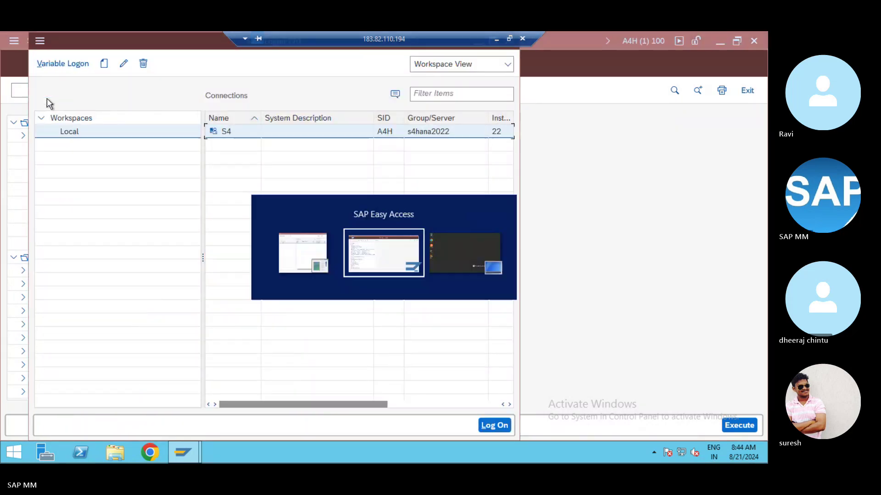
type("spro")
key("Return")
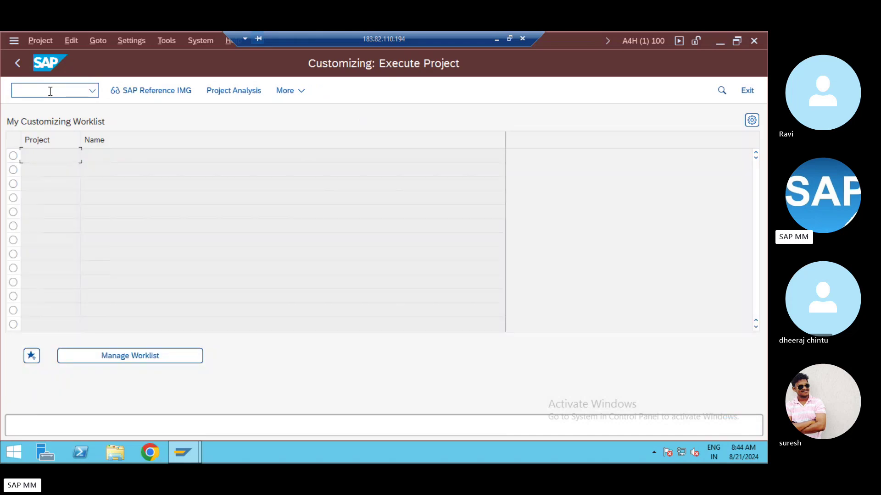
left_click(147, 92)
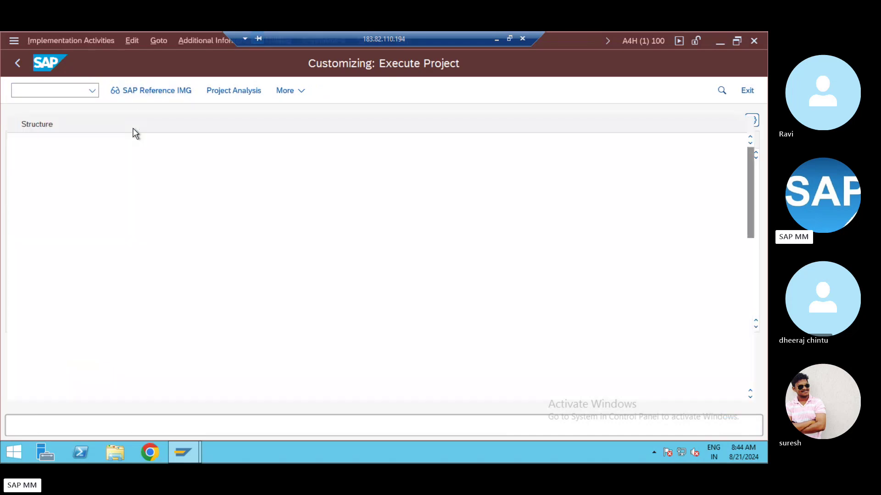
Expand Logistics - General, Material Master and Configuring the Material Master in the IMG structure.
left_click(120, 287)
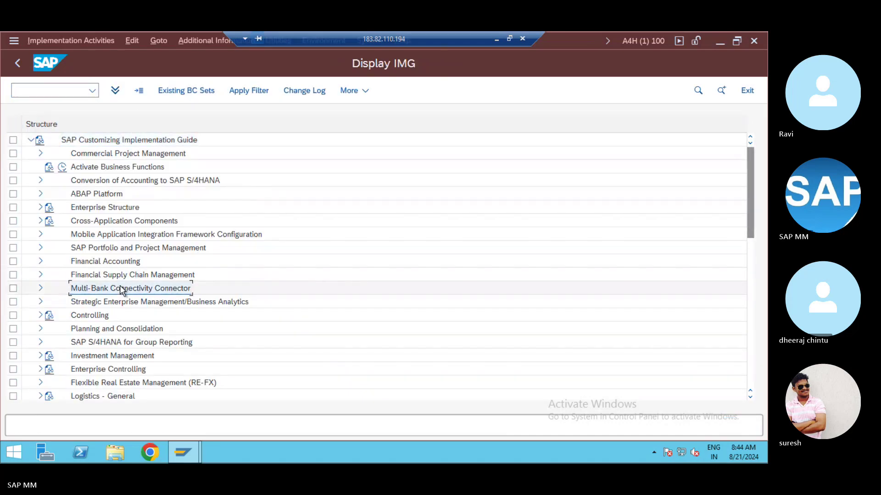
scroll(119, 287, "down", 2)
scroll(120, 286, "down", 4)
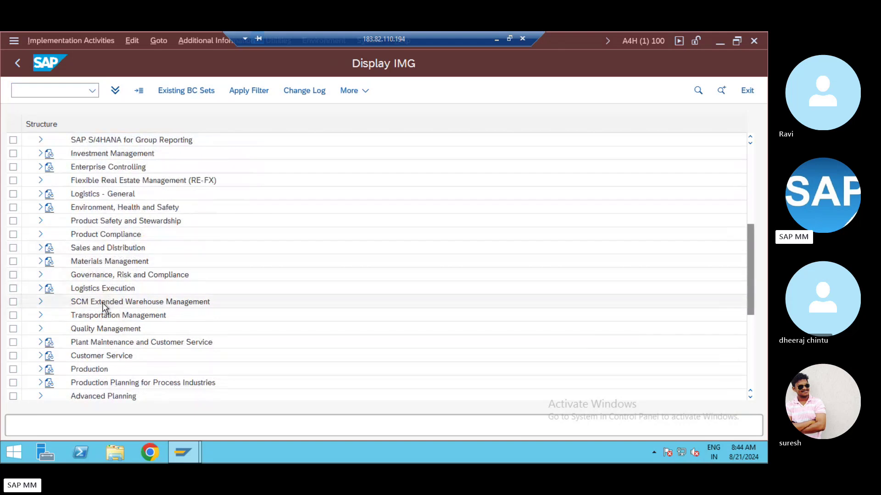
scroll(86, 257, "up", 1)
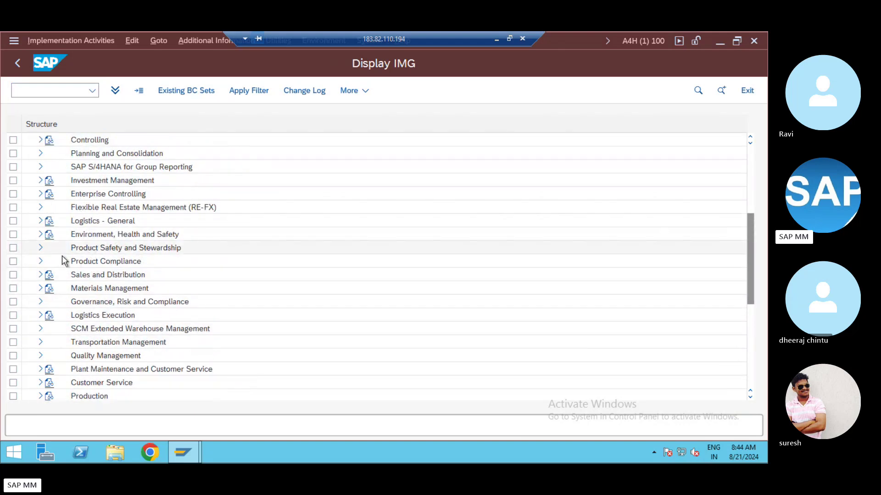
left_click(38, 221)
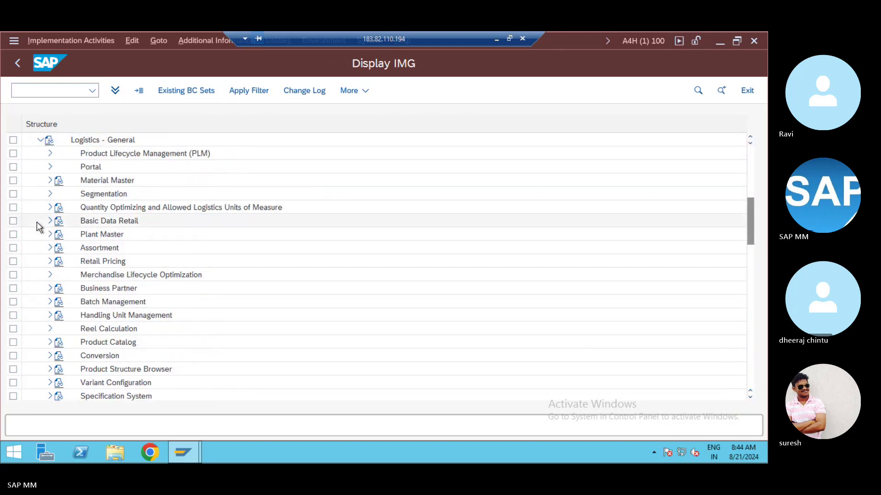
left_click(49, 180)
left_click(110, 209)
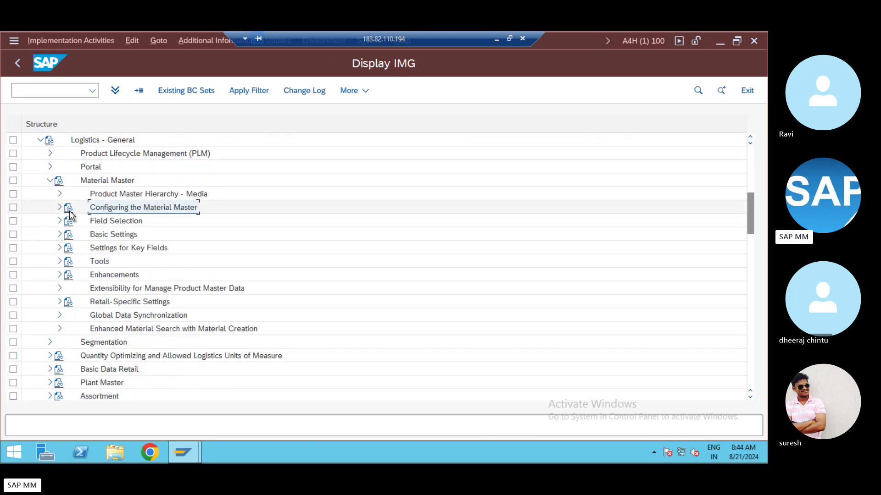
left_click(59, 207)
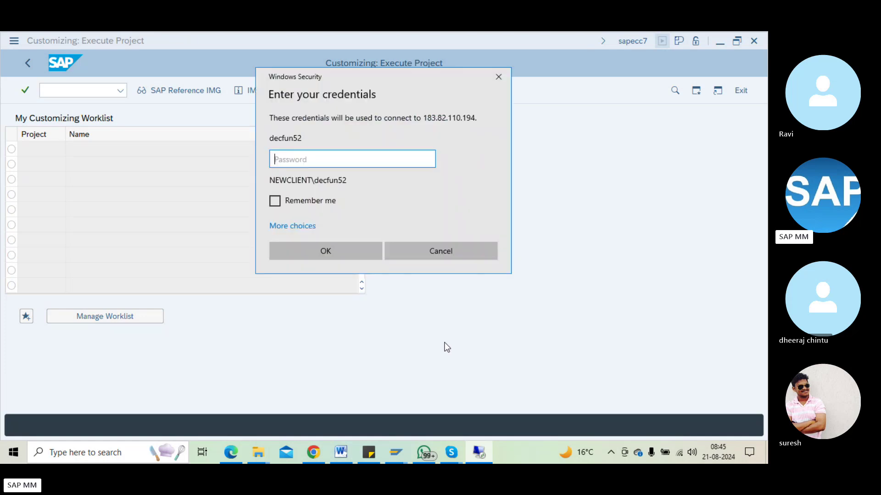
Reconnect to the remote server by entering the account password and accepting the connection.
type("•••••")
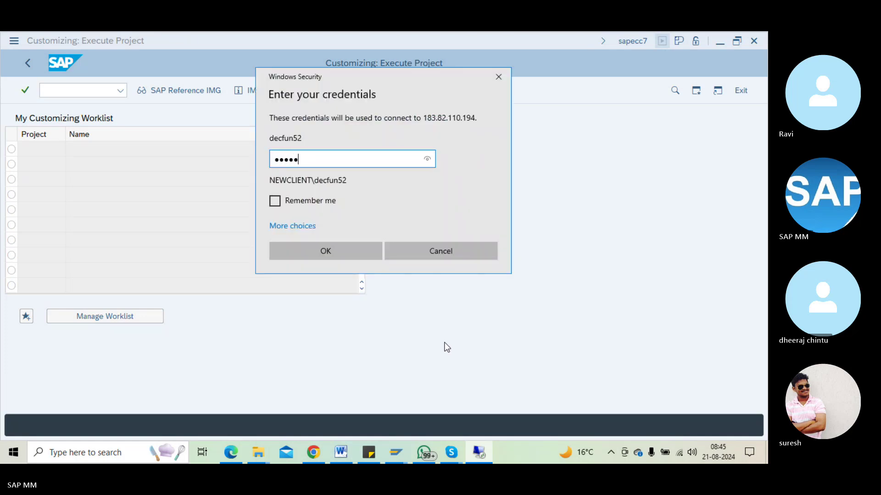
type("•")
key("Return")
key("Left")
key("Return")
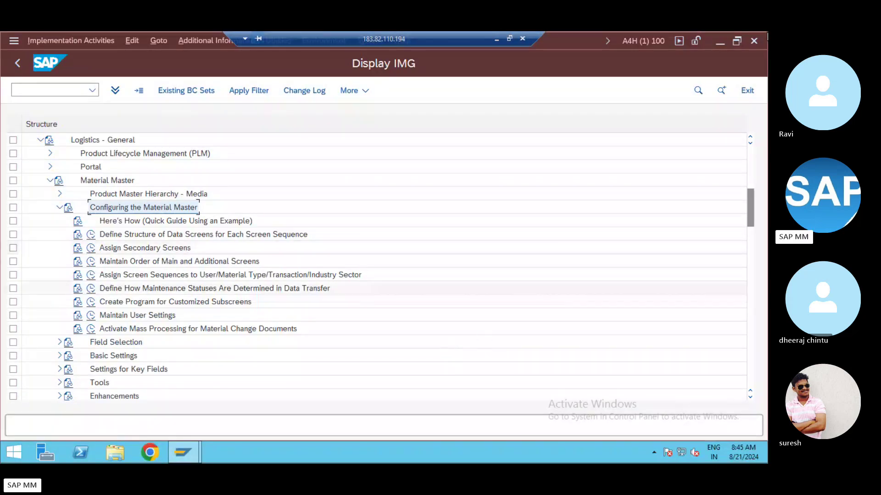
Open Maintain User Settings, set the user's default industry sector to M and enable hiding of the industry sector.
left_click(115, 315)
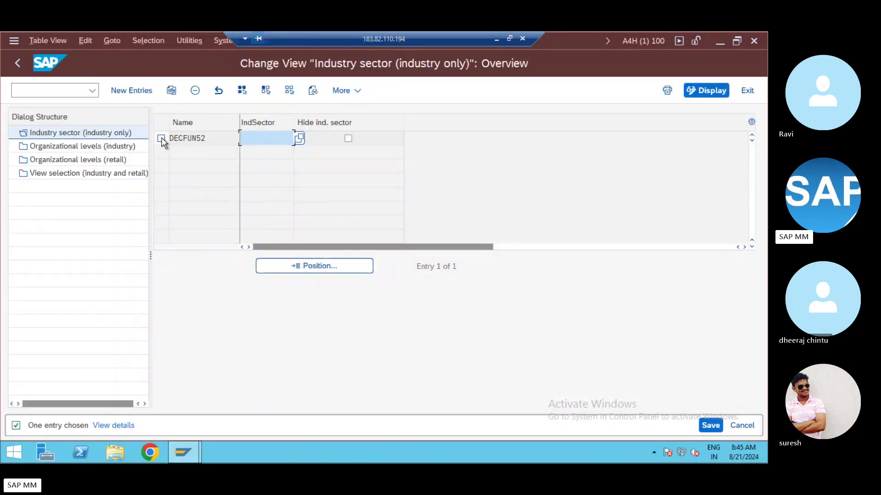
left_click(161, 138)
left_click(270, 141)
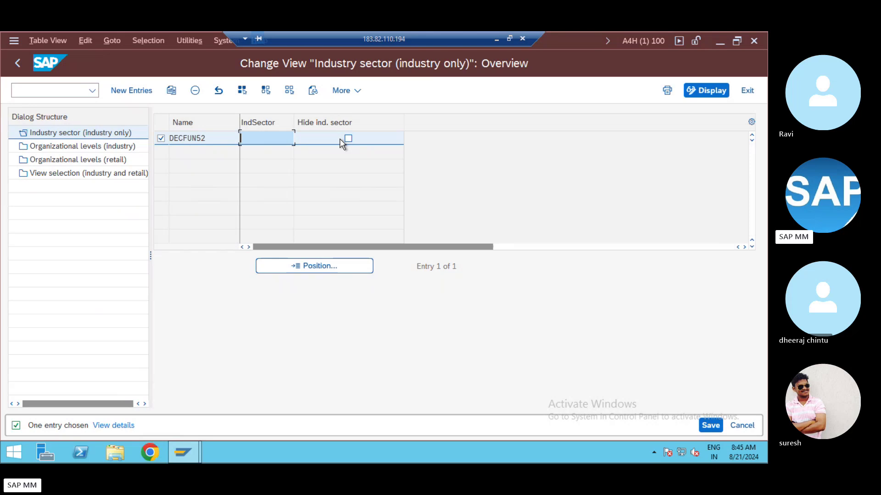
type("M")
left_click(348, 138)
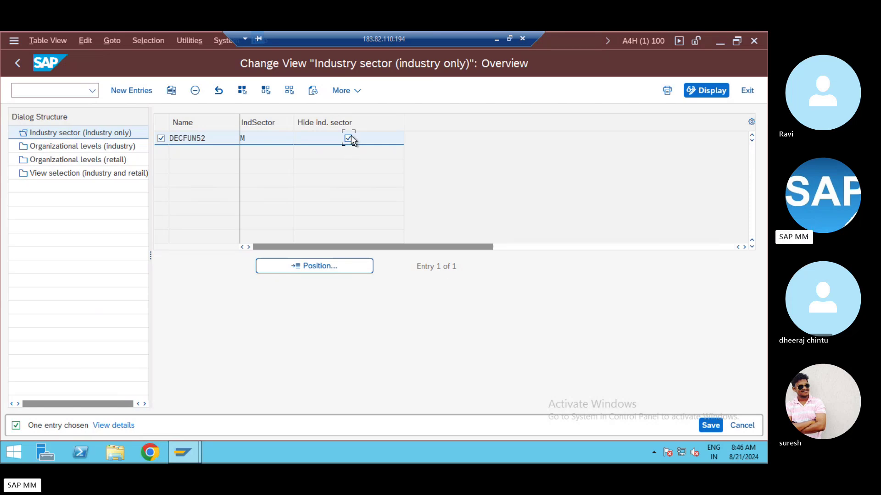
Review the user settings for Organizational levels (industry), Organizational levels (retail) and View selection (industry and retail).
left_click(102, 151)
double_click(101, 148)
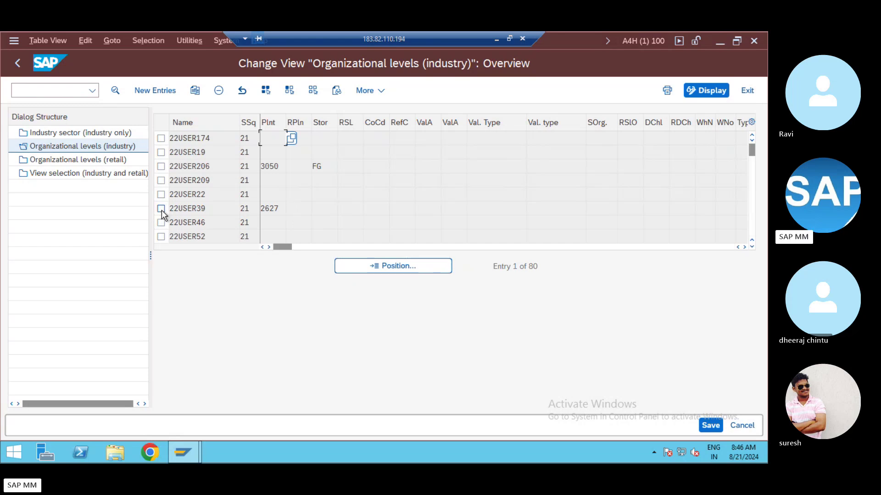
left_click(281, 209)
left_click(351, 212)
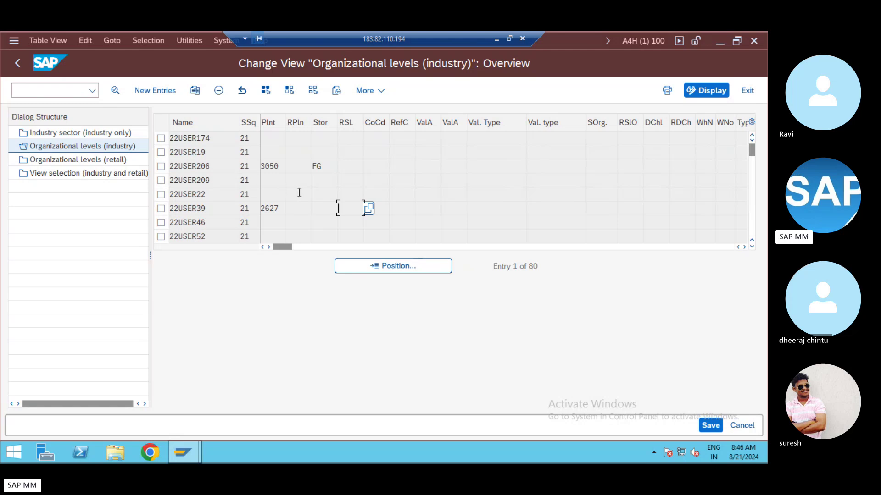
double_click(101, 166)
double_click(97, 173)
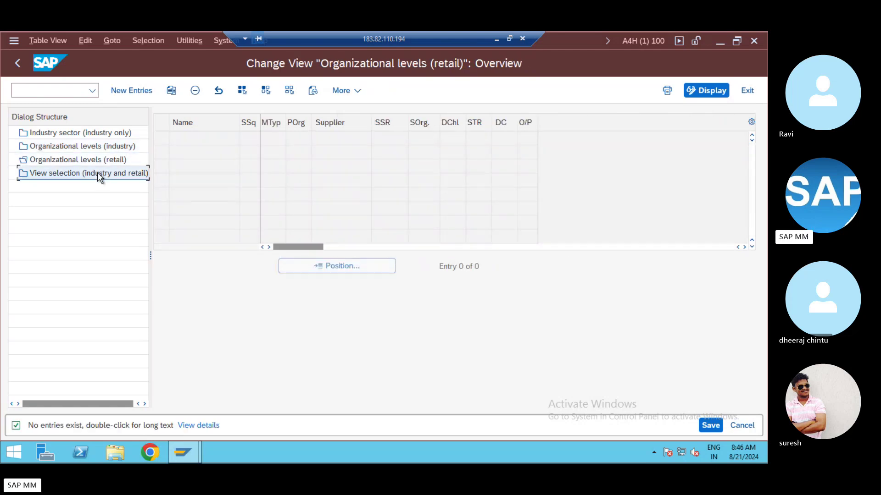
Return to the Industry sector (industry only) settings and save the user's entry under customizing request A4HK902143.
scroll(284, 195, "down", 5)
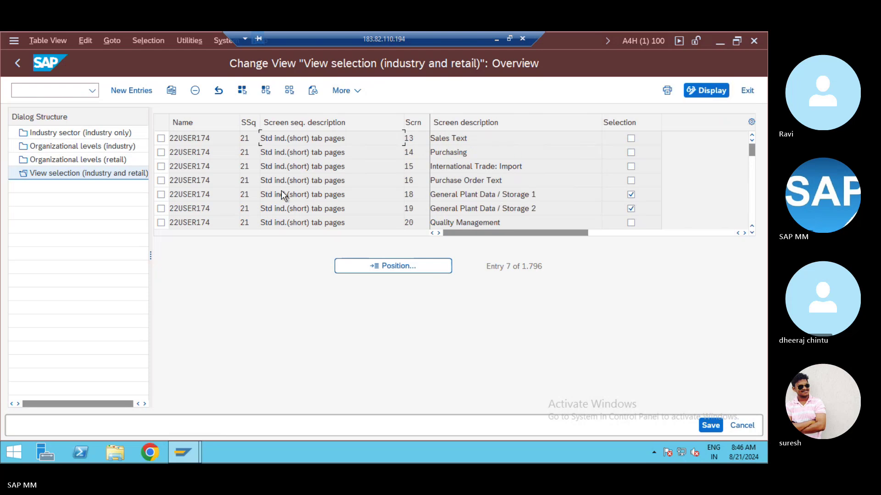
scroll(414, 173, "up", 5)
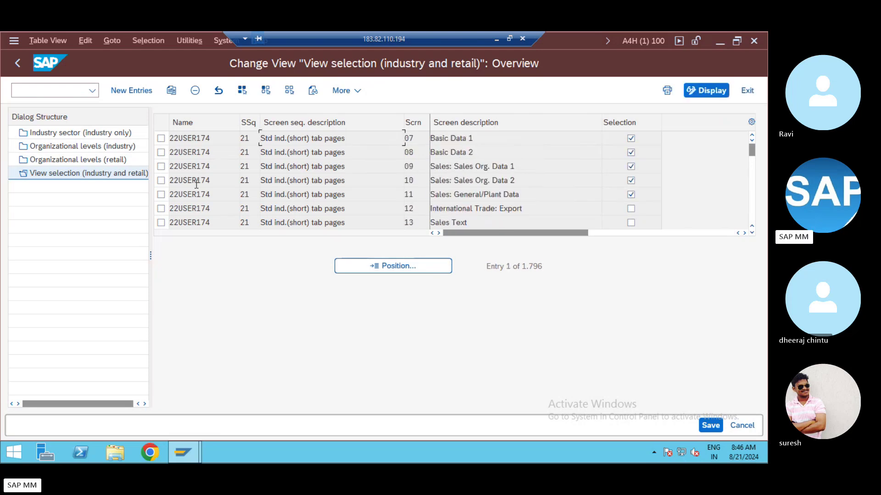
double_click(88, 134)
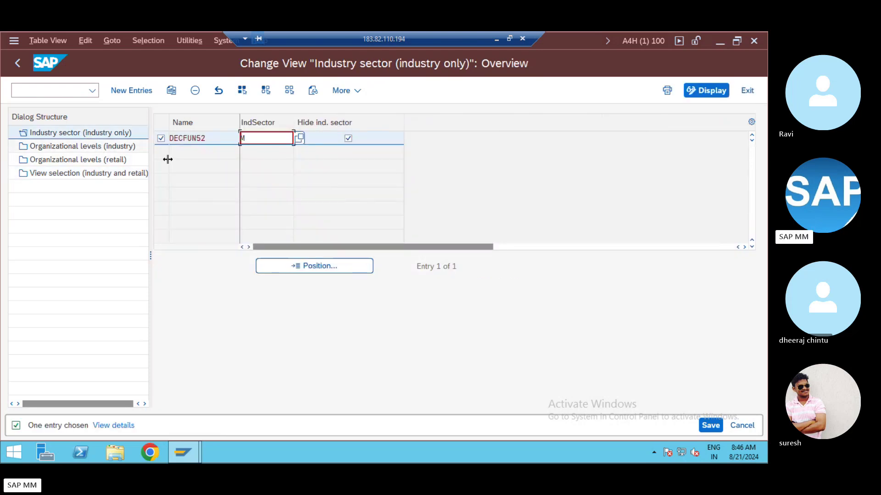
left_click(257, 138)
left_click(310, 139)
left_click(339, 144)
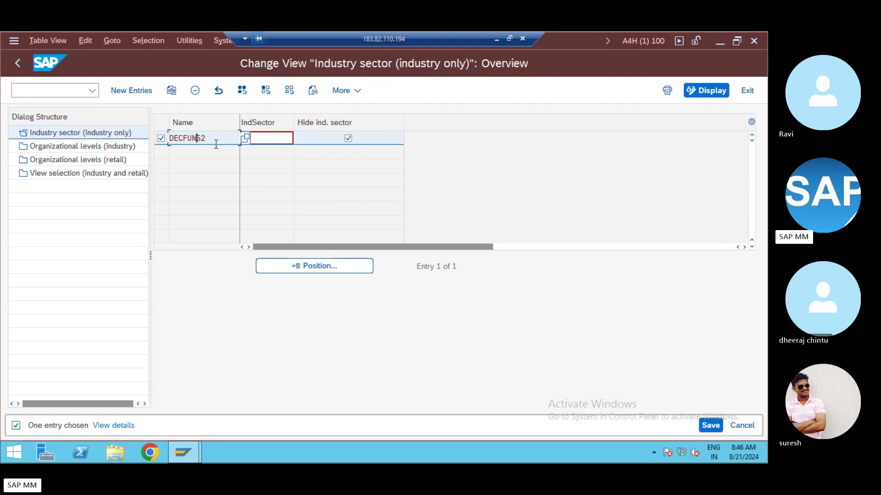
left_click(259, 142)
key("ctrl+s")
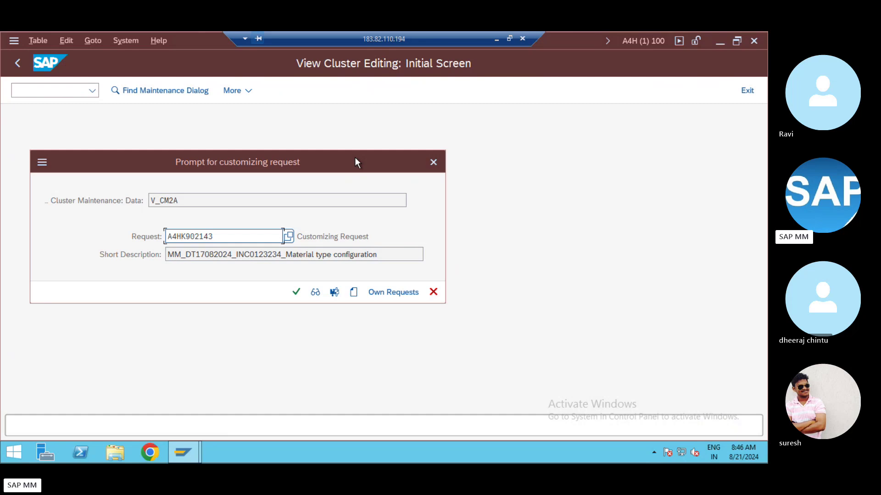
key("Return")
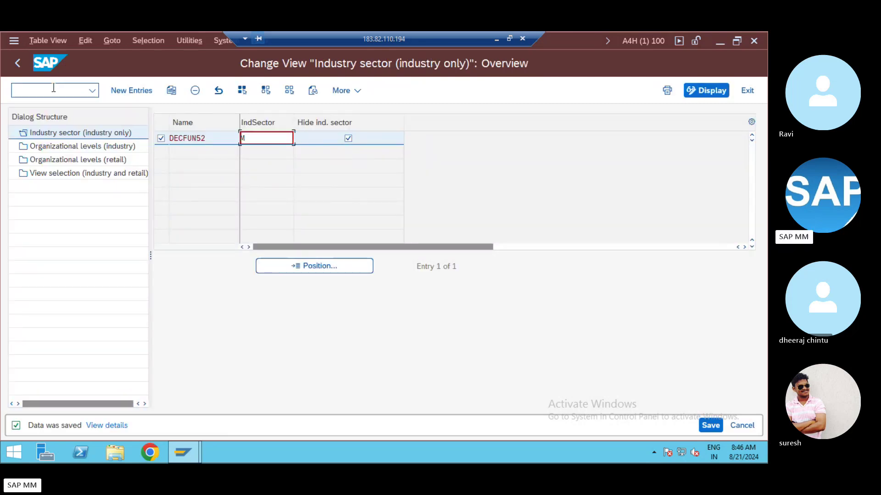
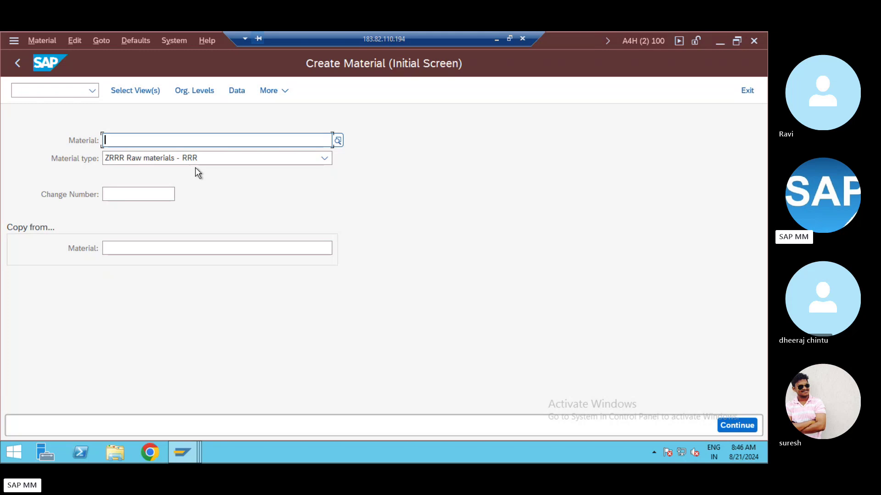
Compare the Create Material initial screen with the user's saved industry sector settings.
key("alt+Tab")
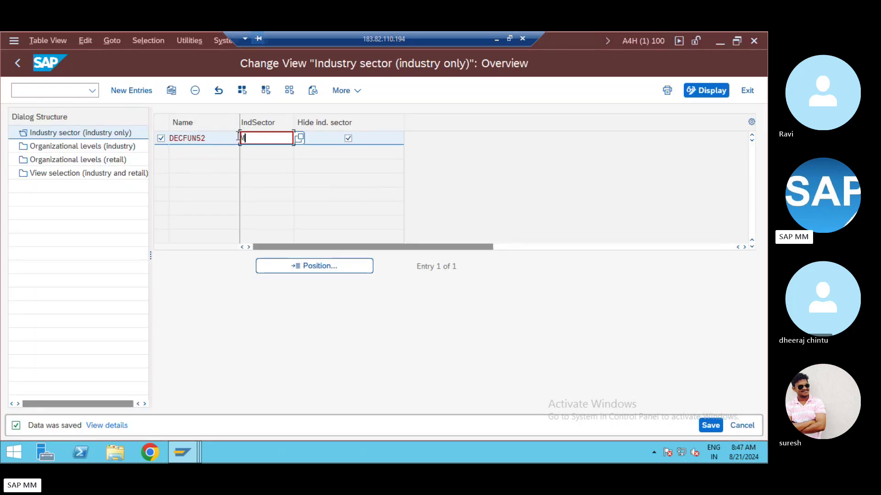
key("alt+Tab")
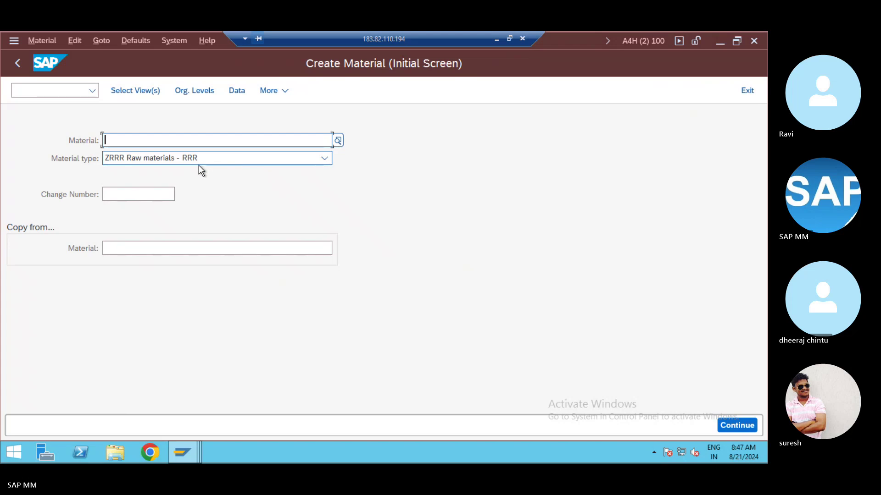
key("alt+Tab")
key("alt+Tab")
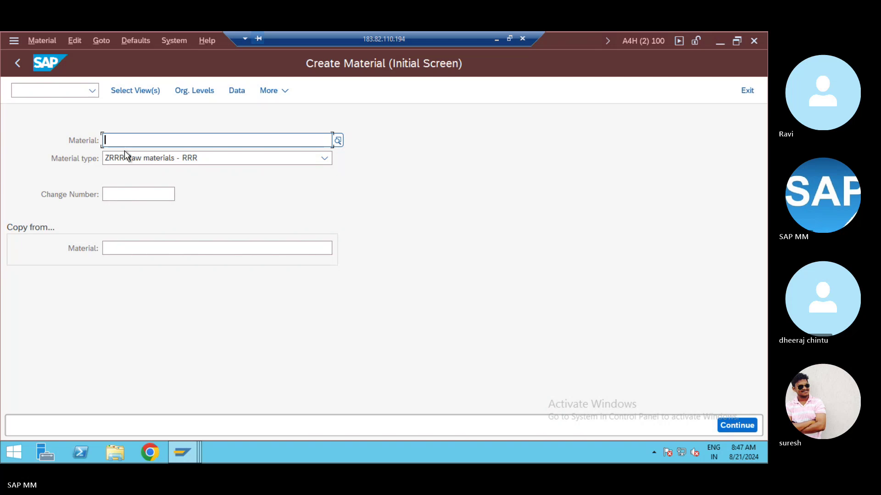
key("alt+Tab")
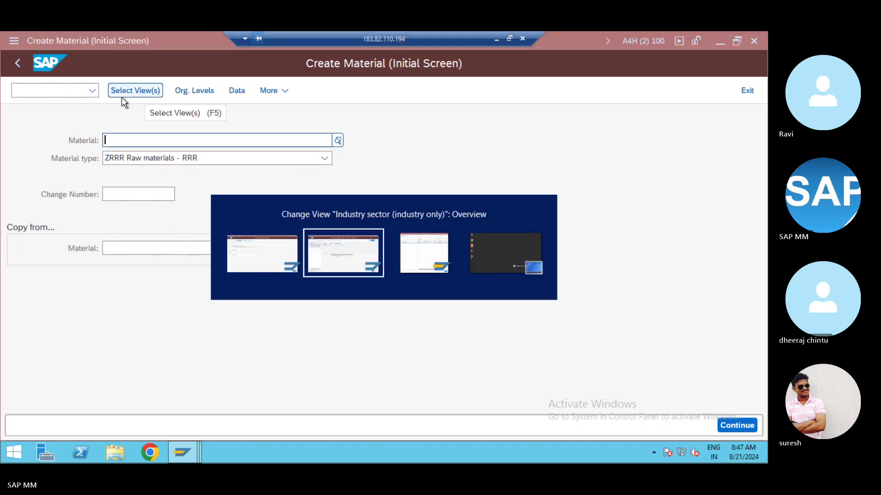
key("alt+Tab")
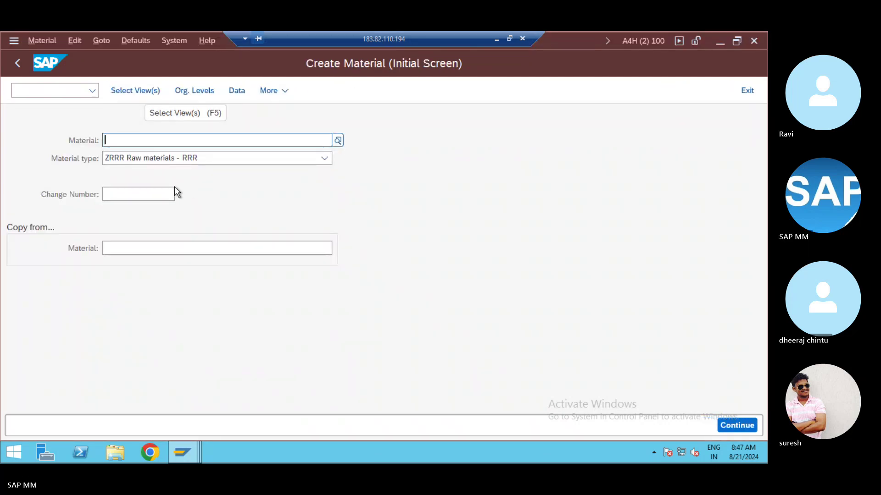
Examine the plant and storage location defaults in Organizational levels (industry), and return to the IMG structure.
key("alt+Tab")
double_click(51, 147)
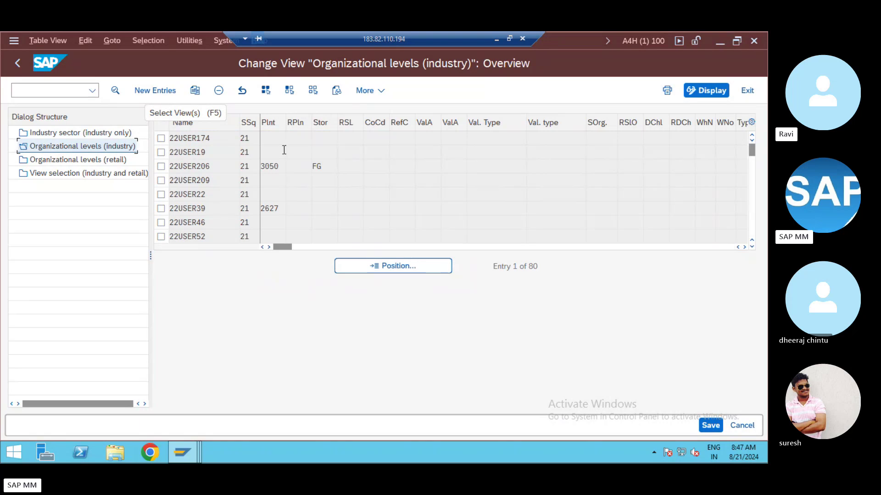
left_click(275, 168)
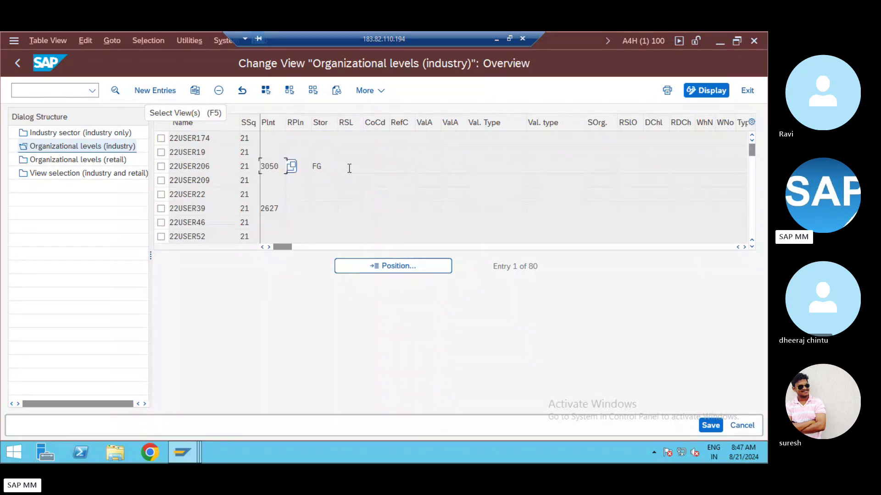
left_click(19, 65)
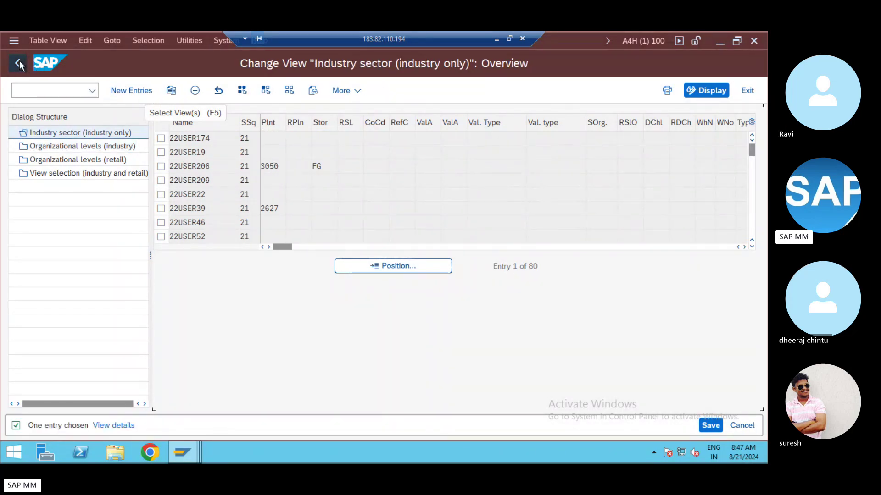
left_click(18, 64)
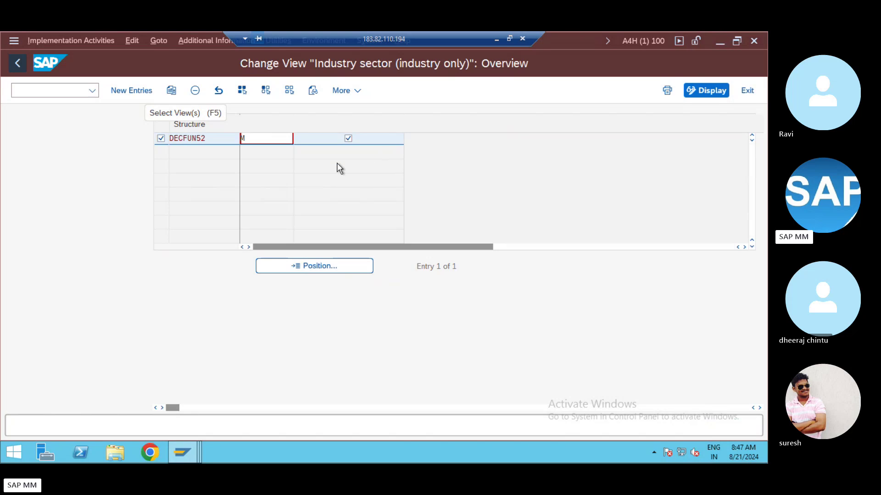
Switch to the Create Material session and try to open transactions MM61 and MM41.
key("alt+Tab")
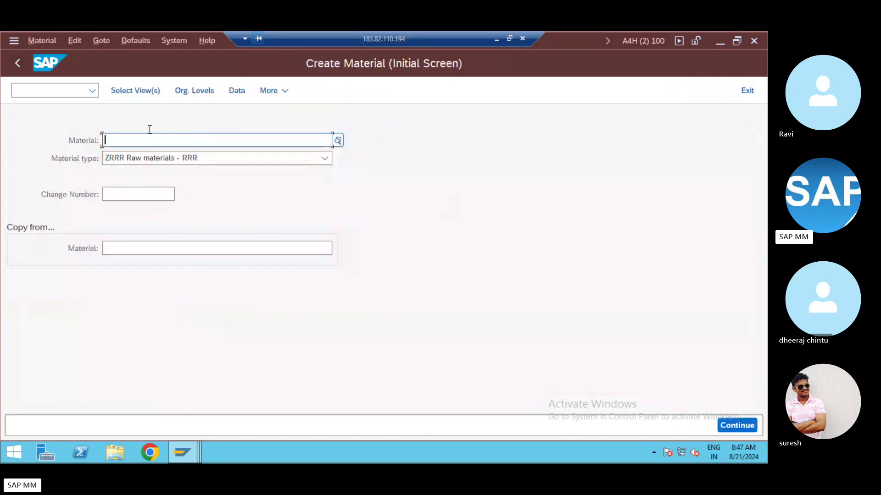
left_click(76, 92)
type("/")
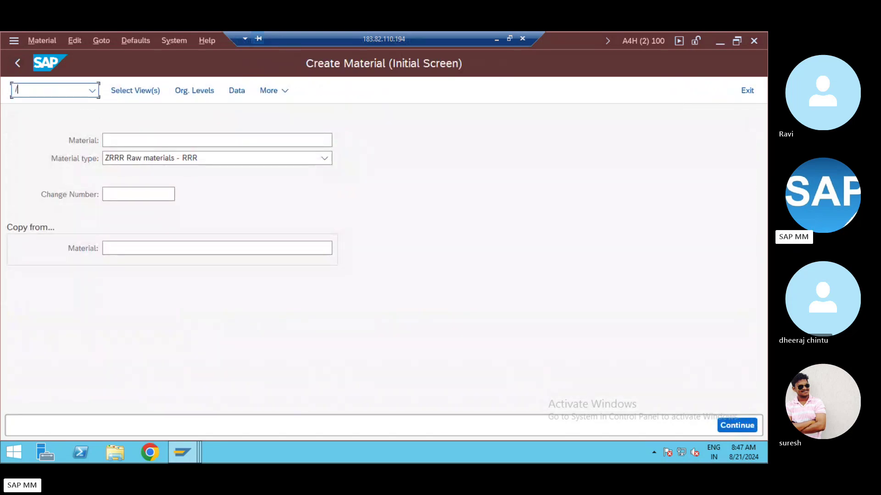
type("nmm4")
key("Return")
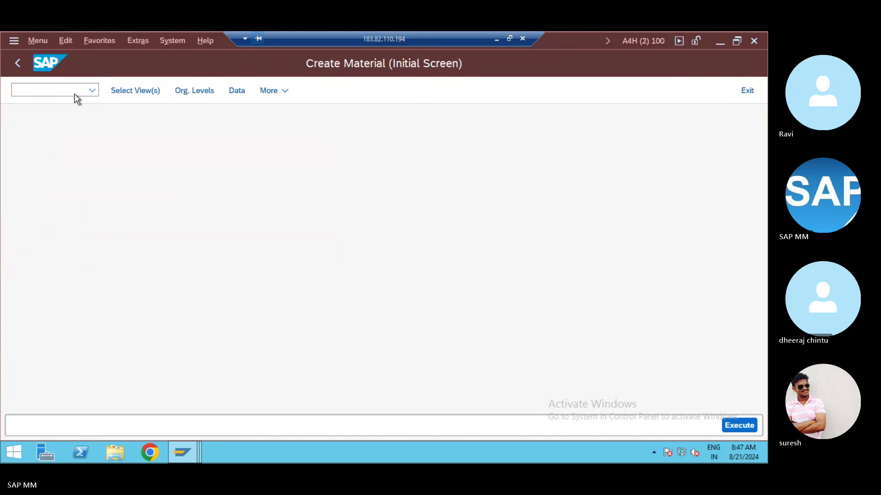
key("Return")
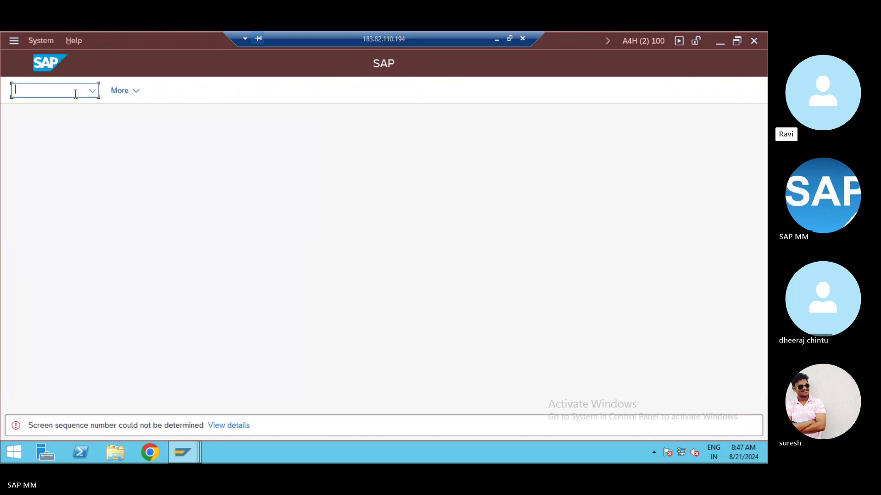
type("/nmm61")
key("Return")
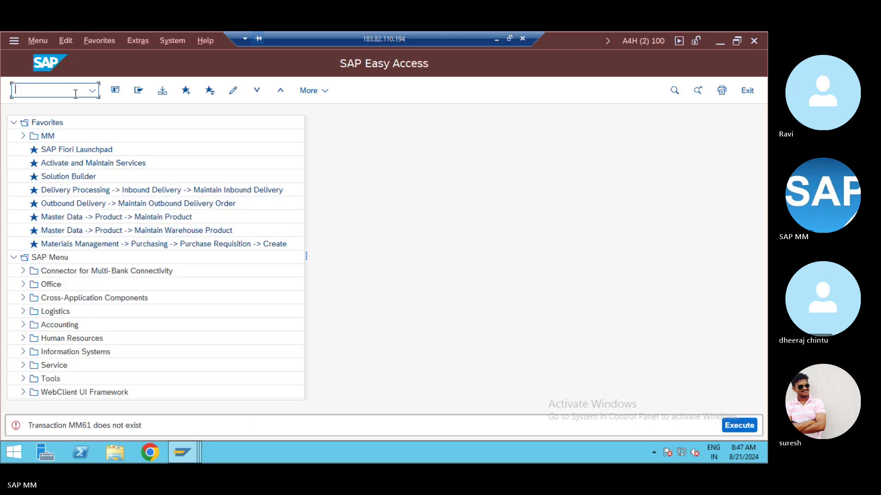
type("mm41")
key("Return")
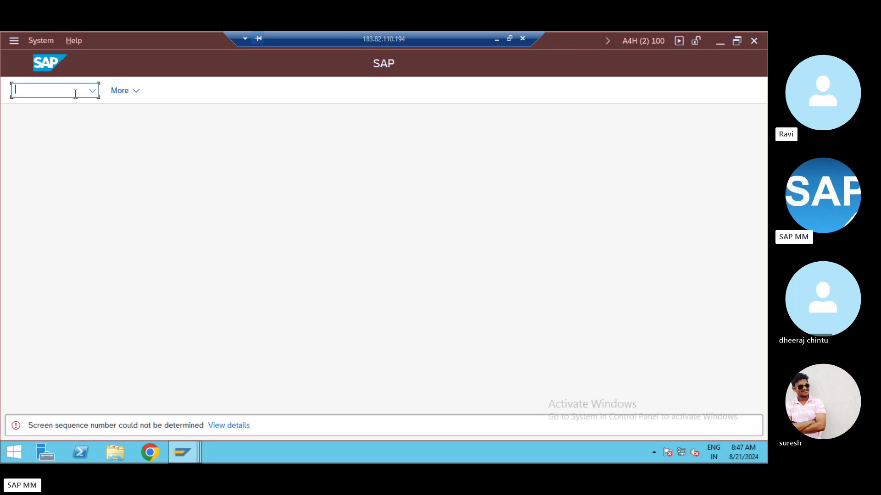
Read the long text of the screen sequence error and return to SAP Easy Access with /n.
left_click(222, 425)
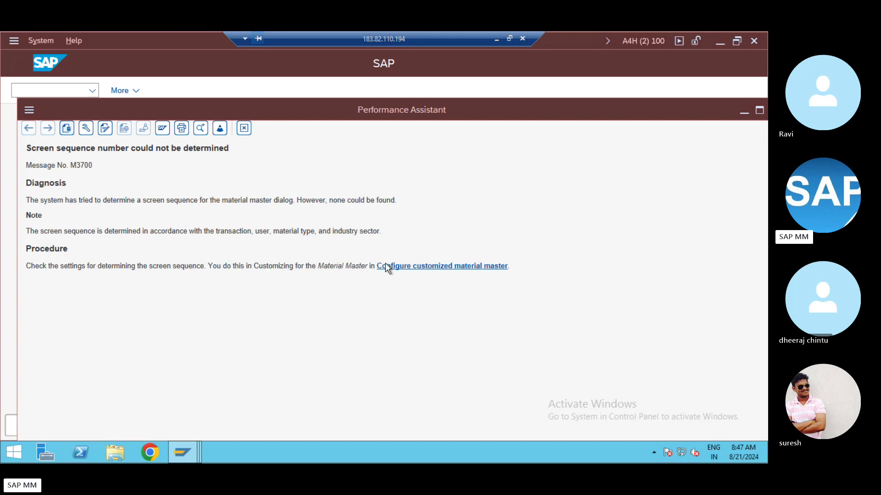
key("Escape")
left_click(30, 91)
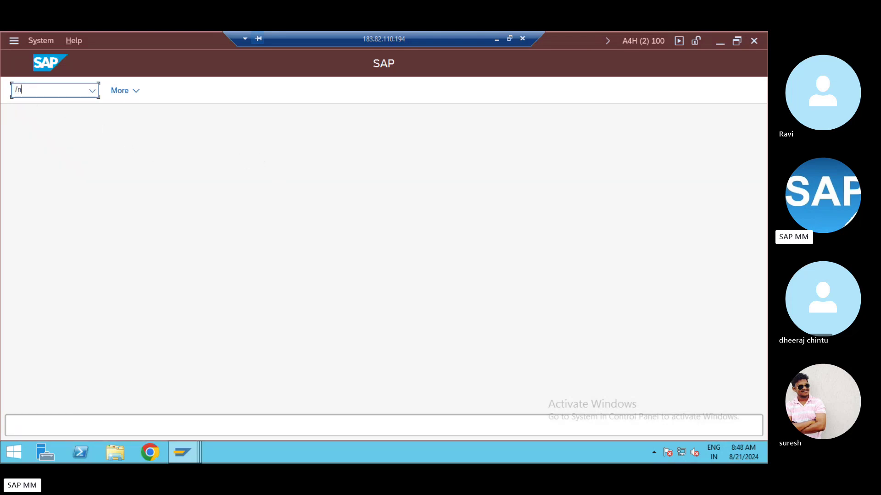
key("Return")
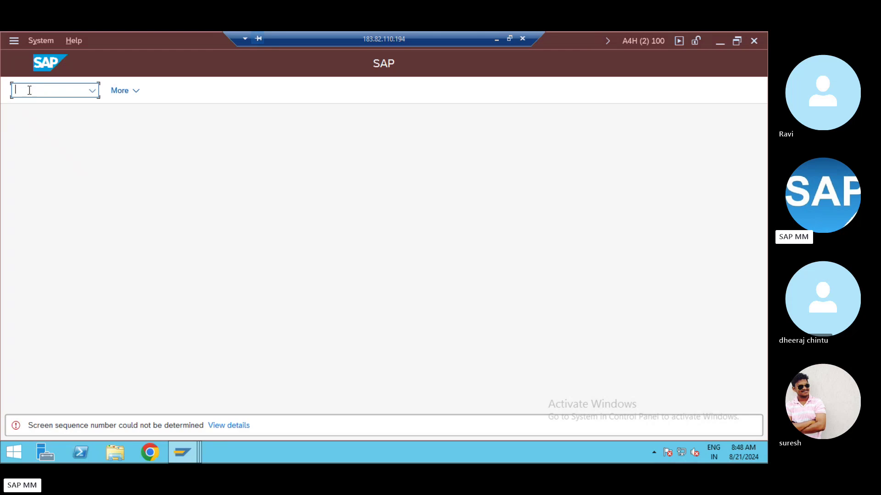
key("Return")
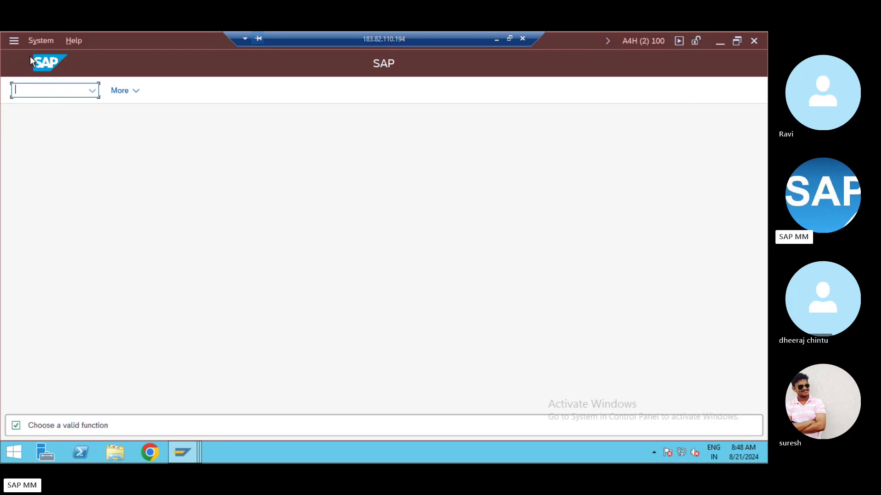
type("/n")
key("Return")
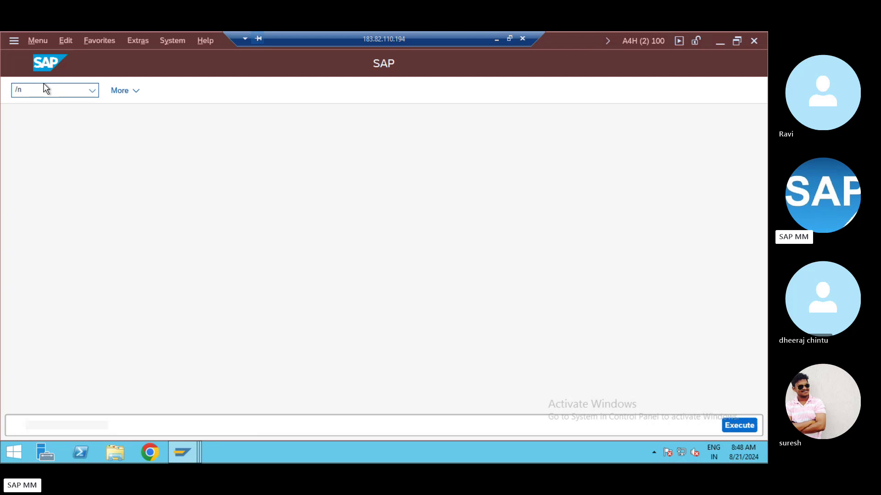
Run transaction SPRO and display the SAP Reference IMG.
type("s")
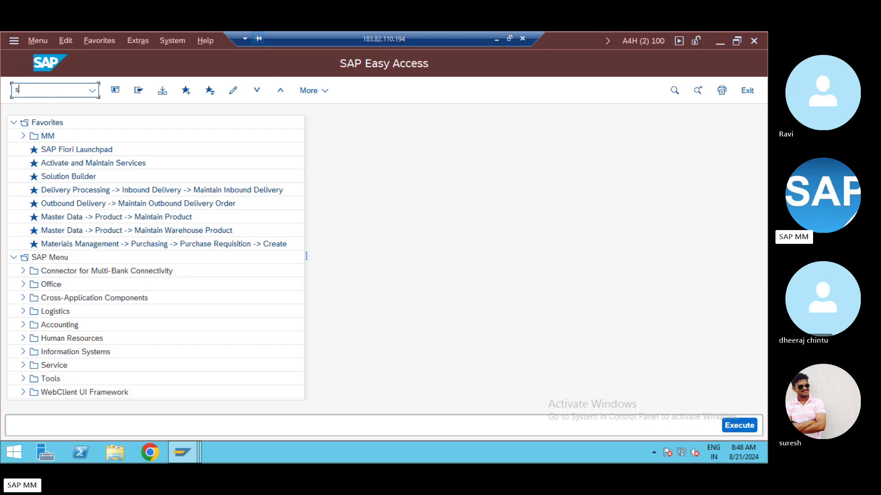
type("pro")
key("Return")
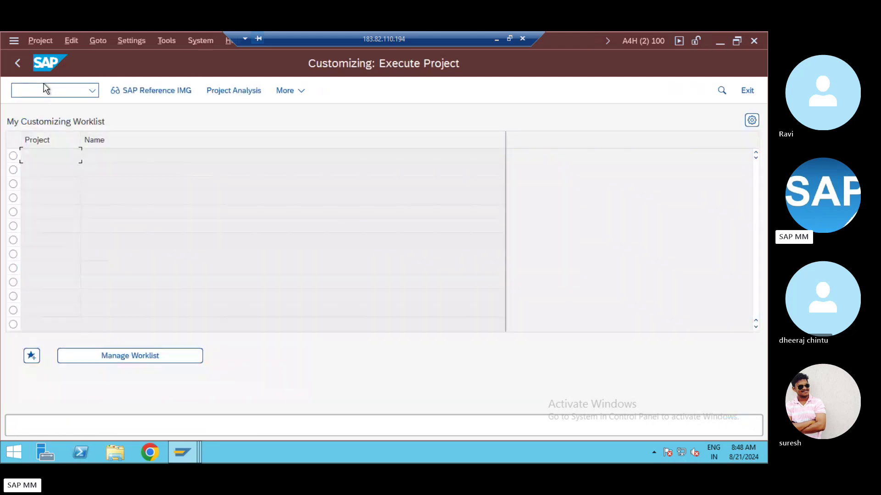
left_click(161, 94)
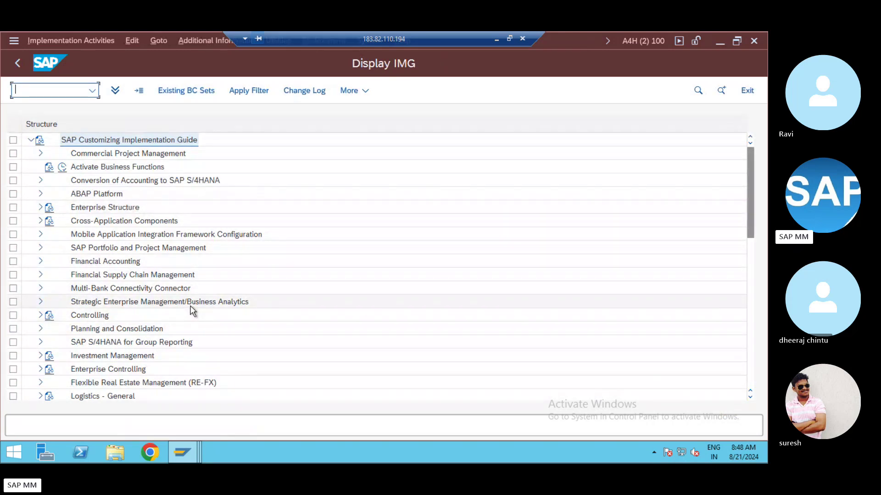
Under Logistics - General > Material Master > Configuring the Material Master, open Activate Mass Processing for Material Change Documents.
left_click(252, 358)
scroll(251, 365, "down", 2)
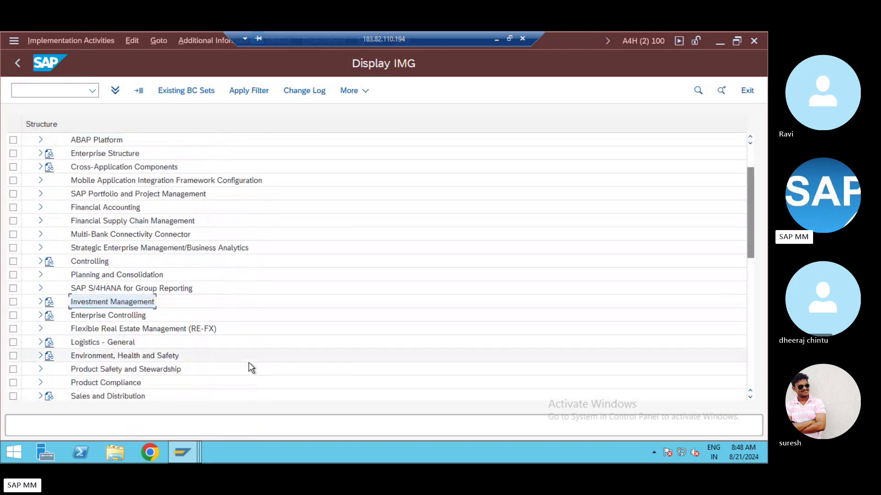
left_click(40, 344)
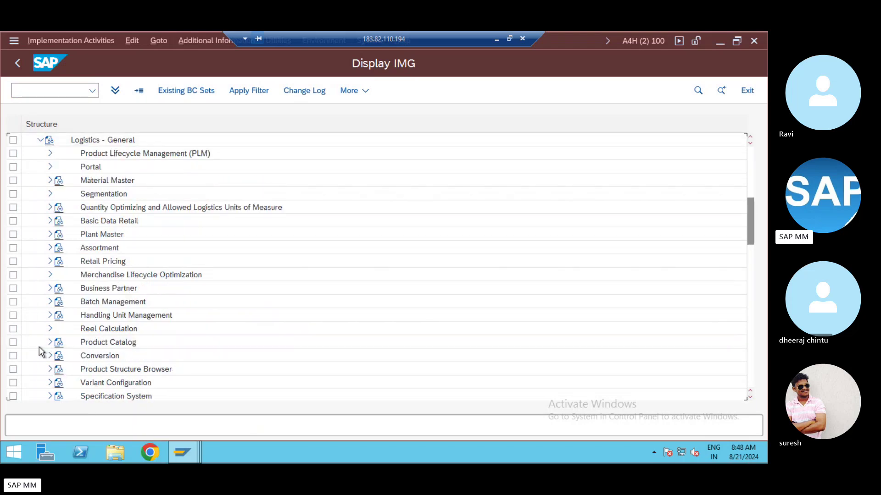
left_click(50, 182)
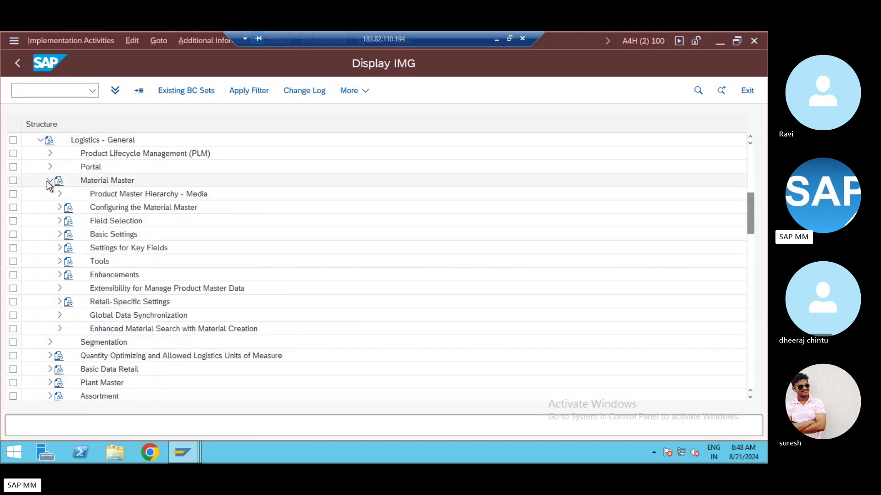
left_click(60, 209)
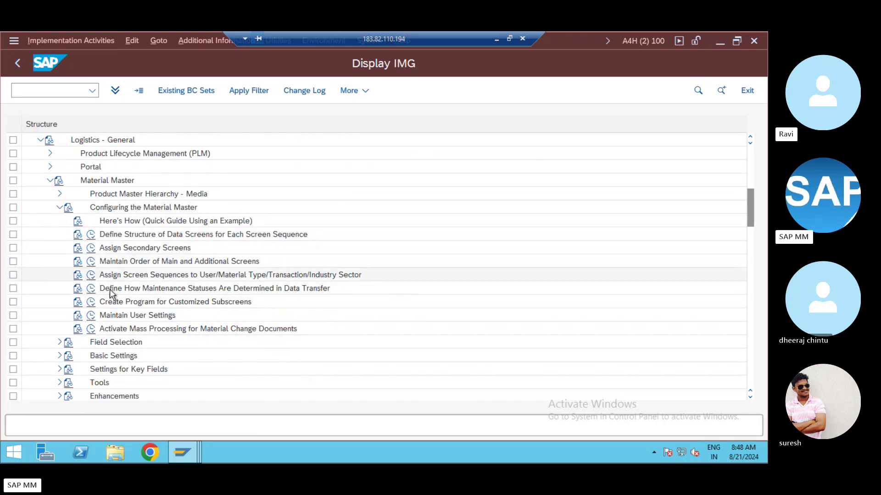
left_click(89, 330)
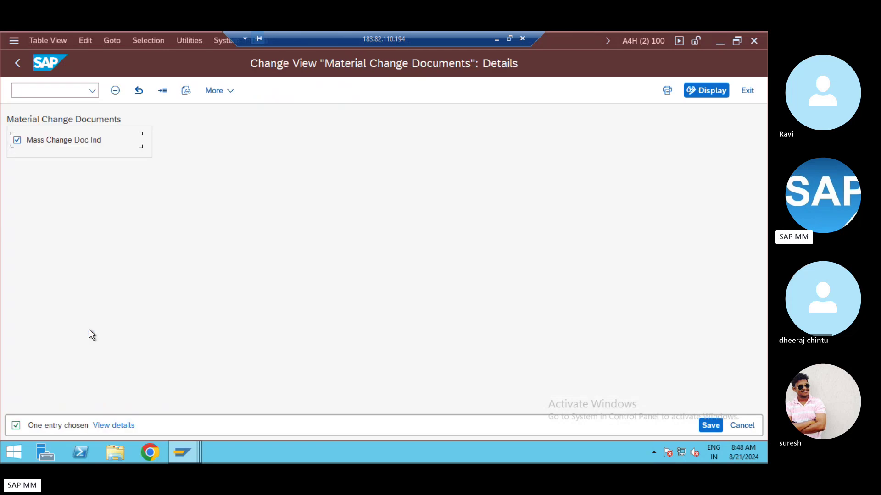
View the activities Create Program for Customized Subscreens and Define How Maintenance Statuses Are Determined in Data Transfer, then return to the IMG.
left_click(17, 63)
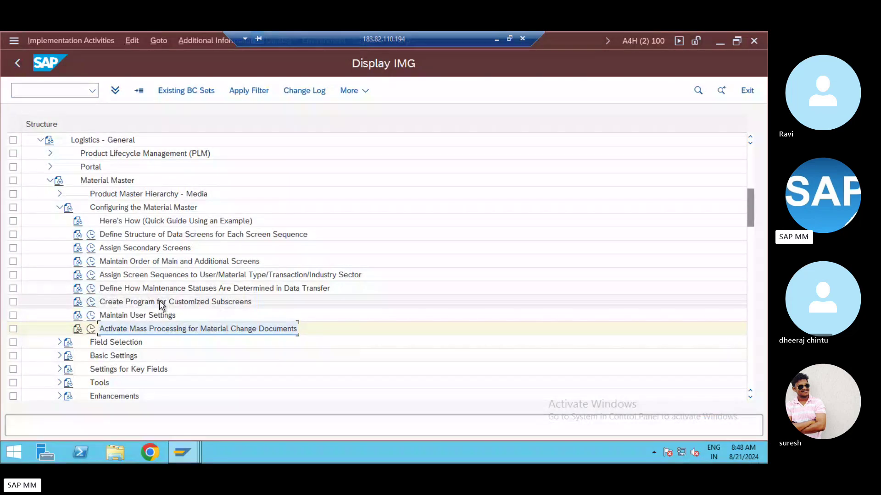
left_click(161, 301)
left_click(91, 302)
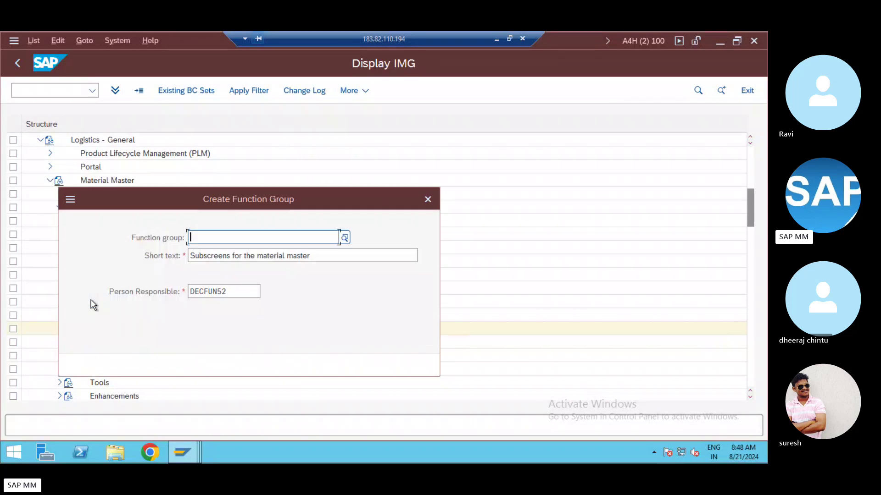
key("Escape")
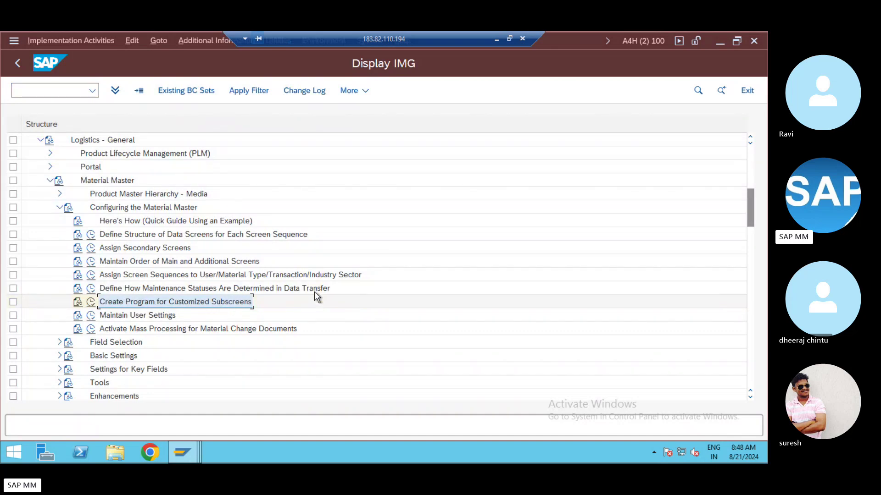
left_click(91, 289)
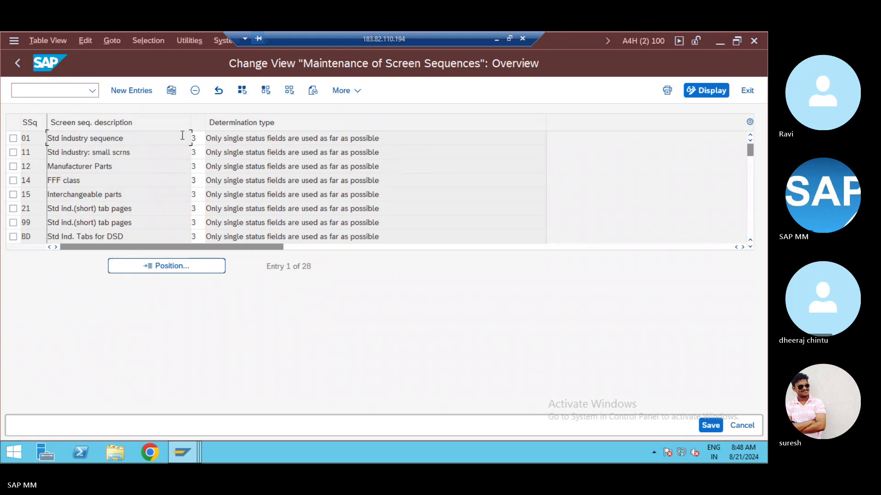
key("F3")
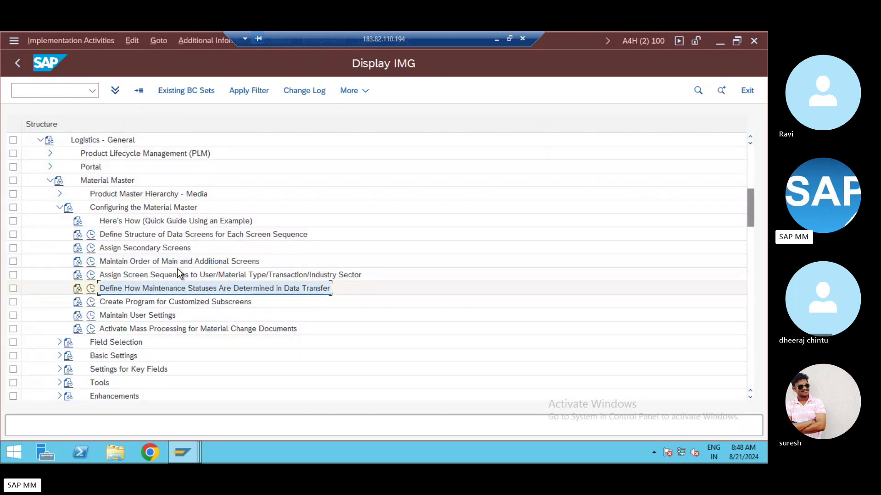
Collapse Configuring the Material Master and expand Field Selection to go over its activities.
scroll(133, 312, "down", 2)
scroll(135, 317, "up", 2)
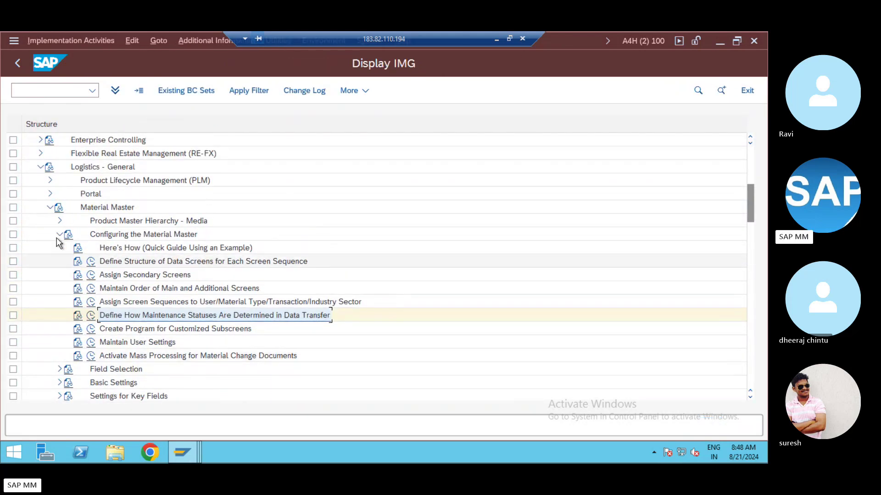
left_click(60, 234)
left_click(59, 248)
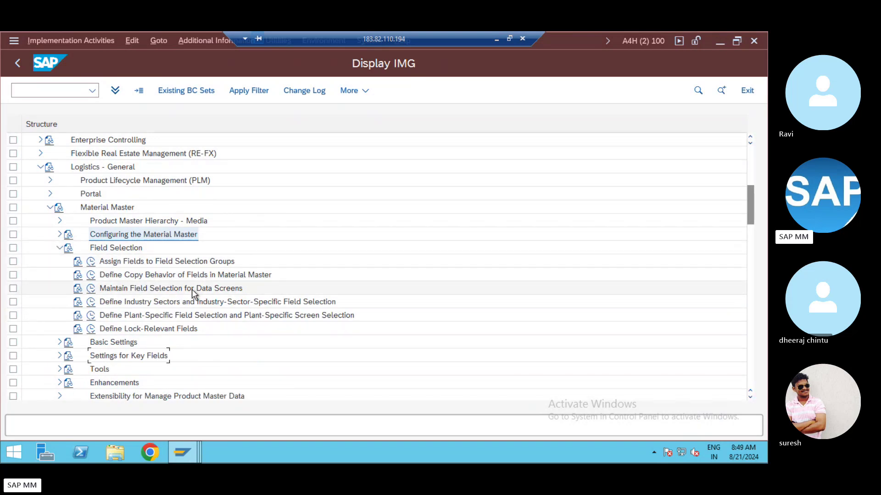
left_click(135, 261)
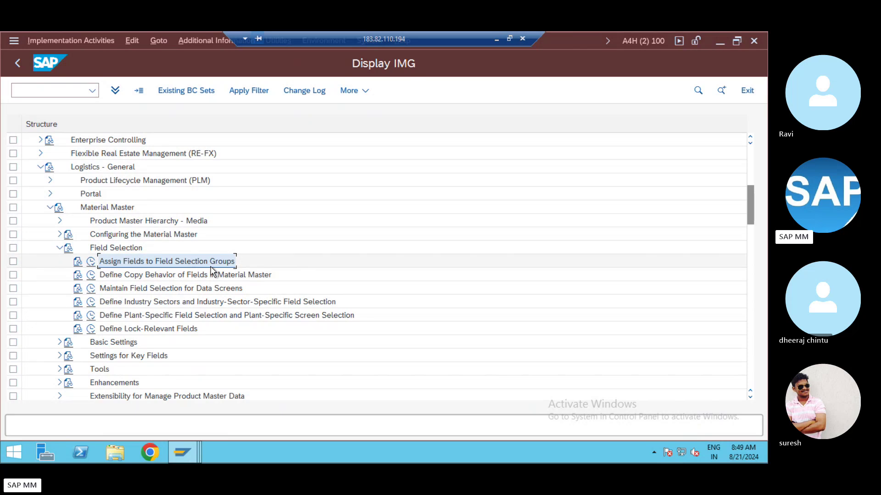
left_click(168, 306)
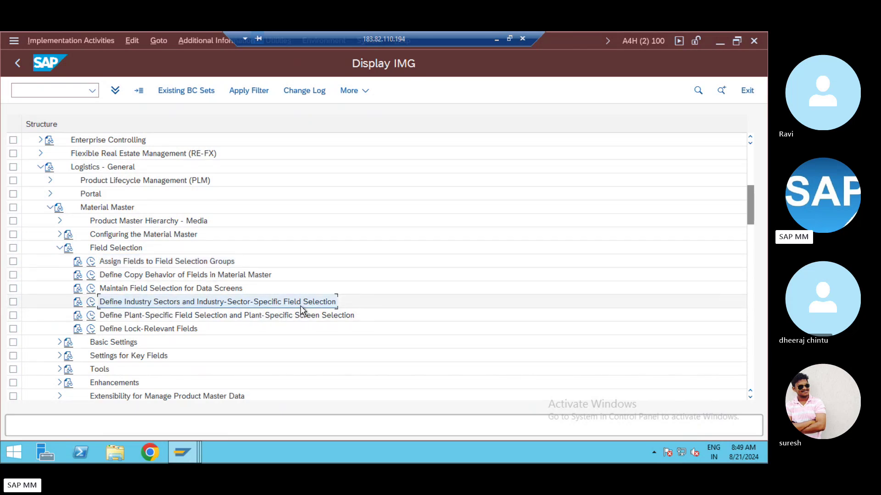
Open Define Plant-Specific Field Selection and Plant-Specific Screen Selection and examine the maintenance status and field reference of plant 2020.
left_click(188, 317)
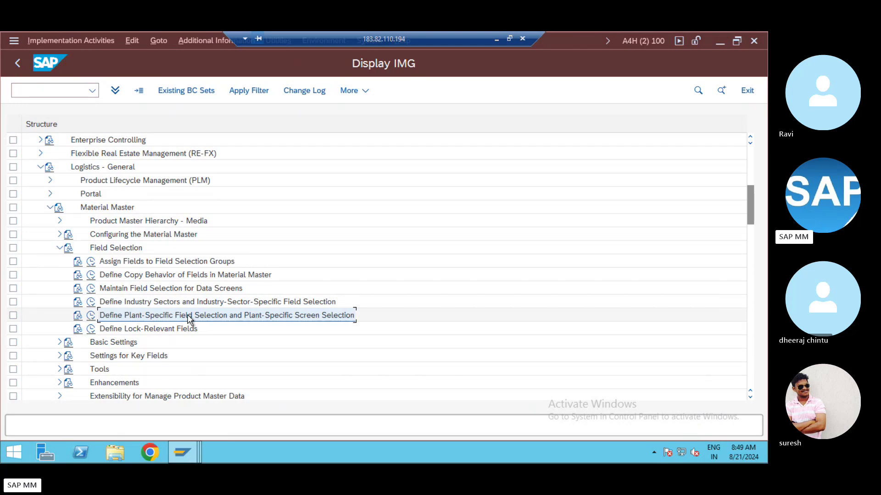
left_click(91, 315)
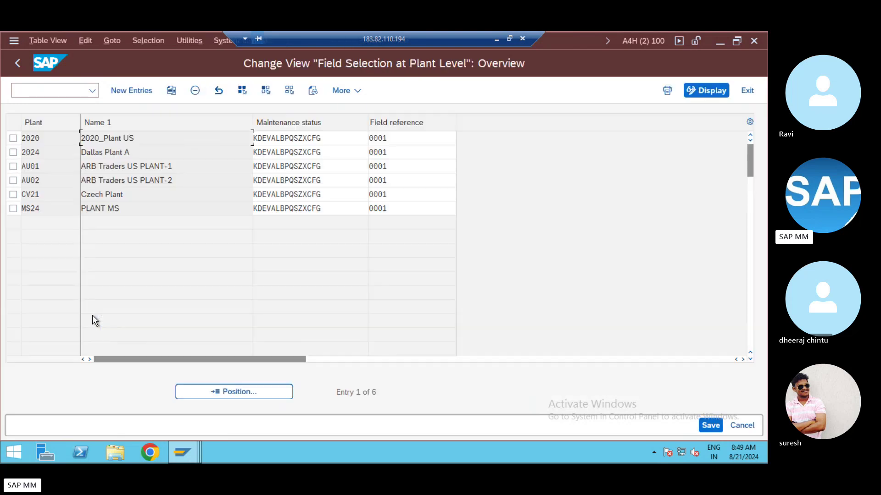
left_click(341, 143)
left_click(388, 141)
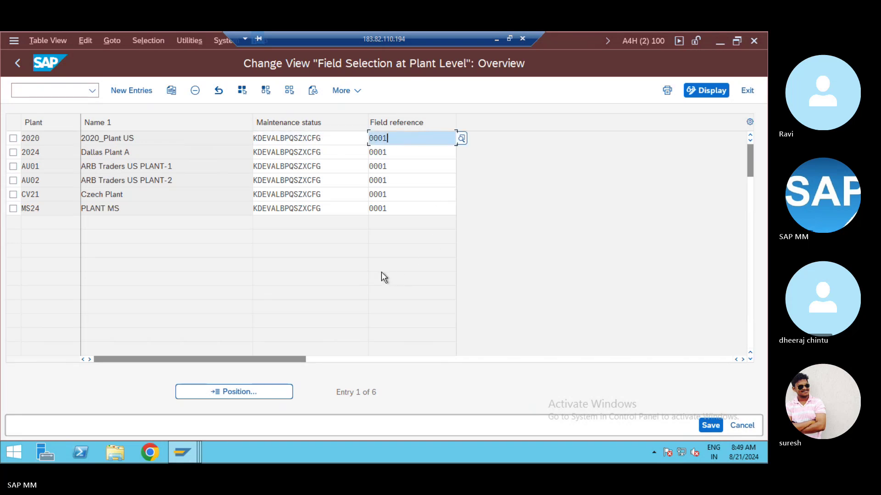
key("F3")
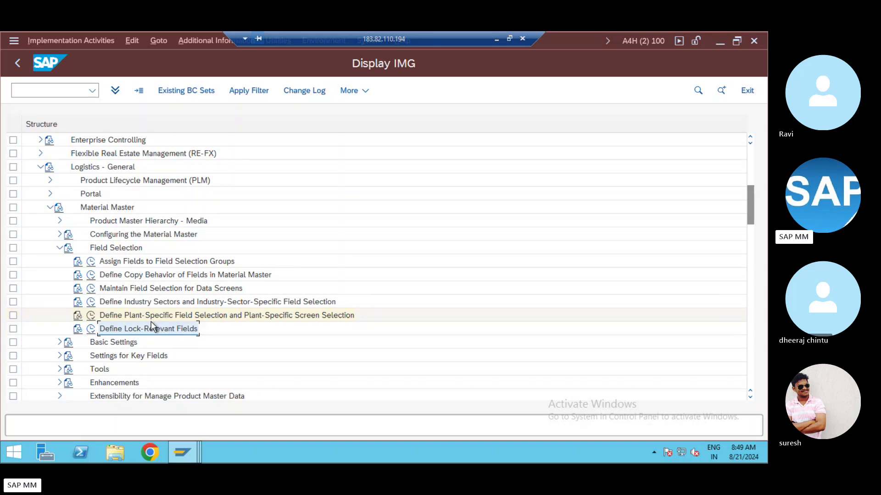
Read the documentation for Define Lock-Relevant Fields and look through the activity's field list.
left_click(85, 330)
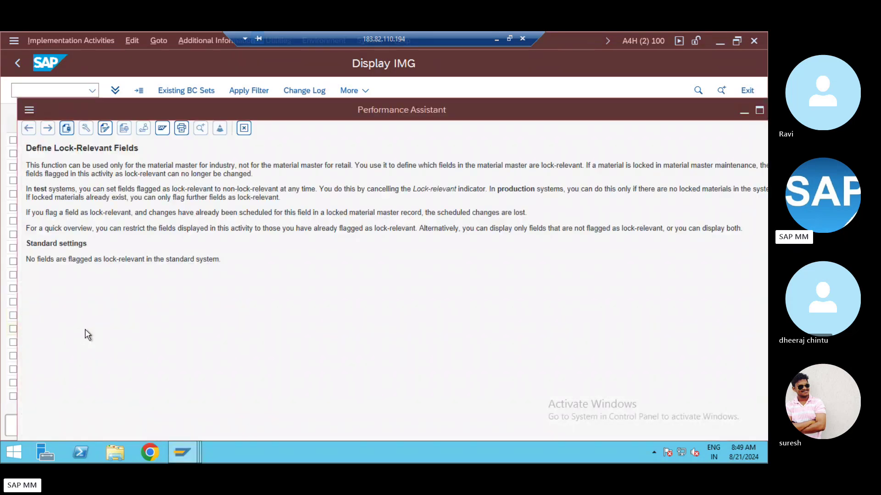
key("Escape")
left_click(91, 329)
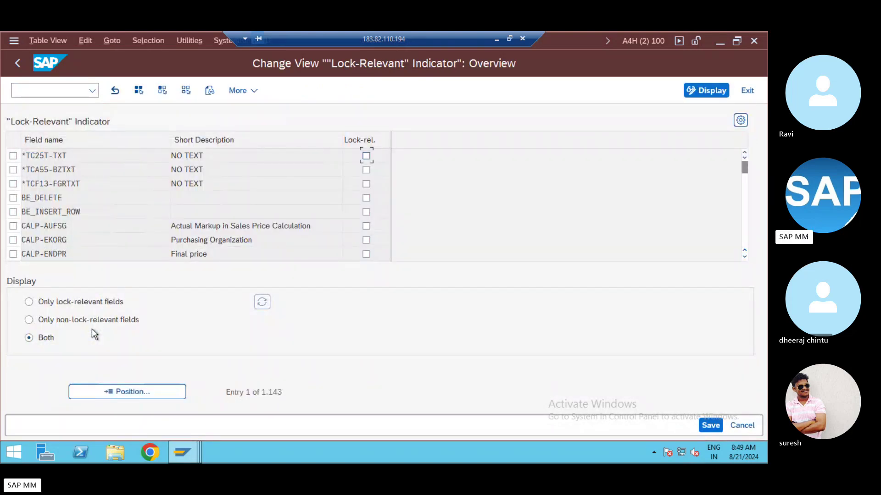
scroll(130, 222, "down", 6)
scroll(129, 219, "down", 3)
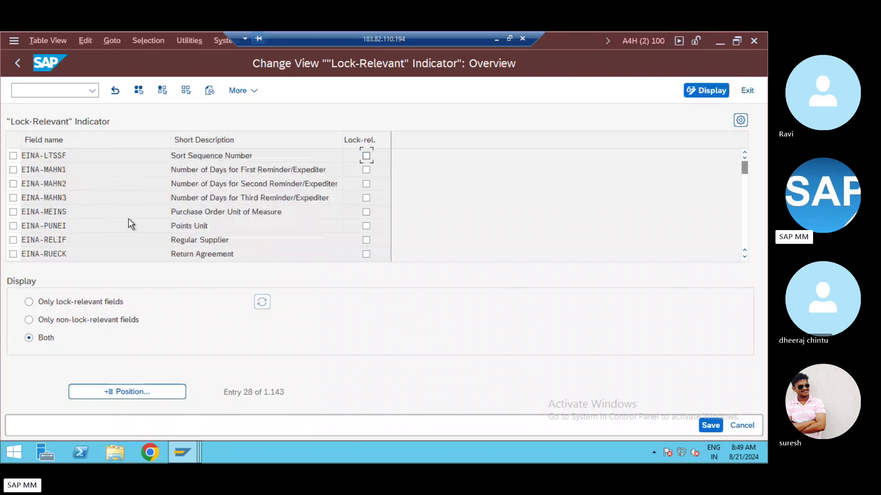
key("F3")
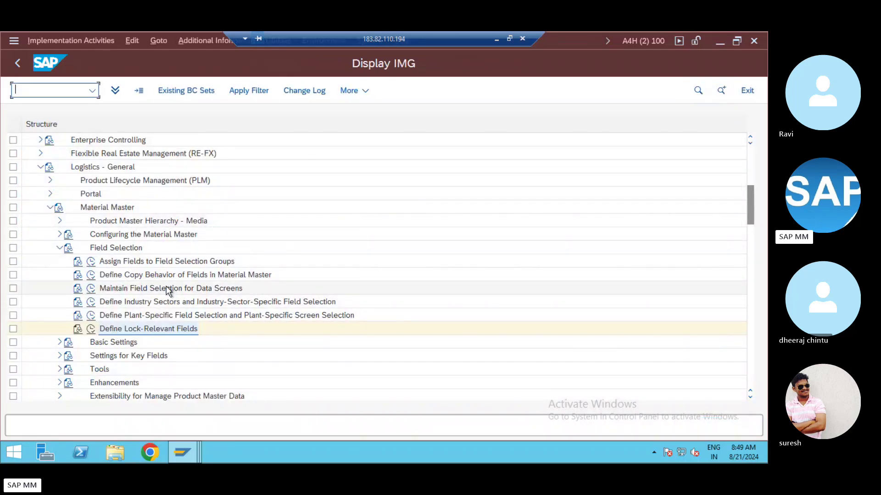
Collapse Field Selection and expand Basic Settings to go over its global, company code and material type activities.
left_click(59, 248)
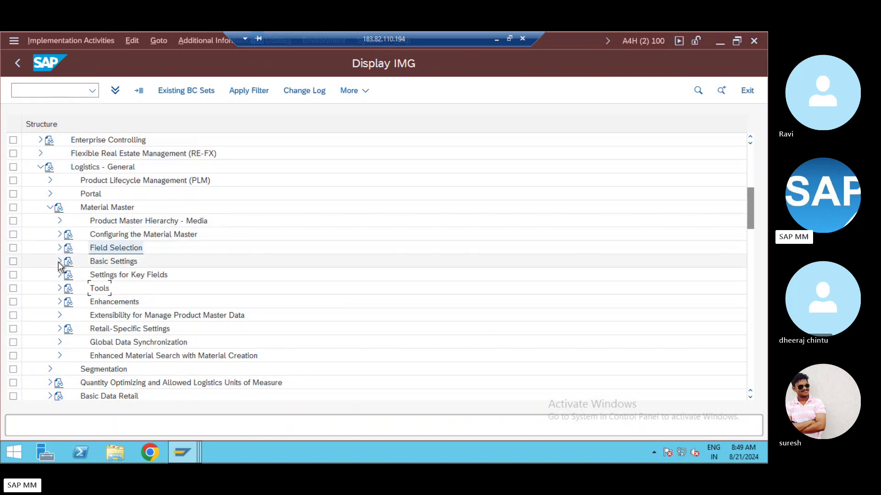
left_click(59, 261)
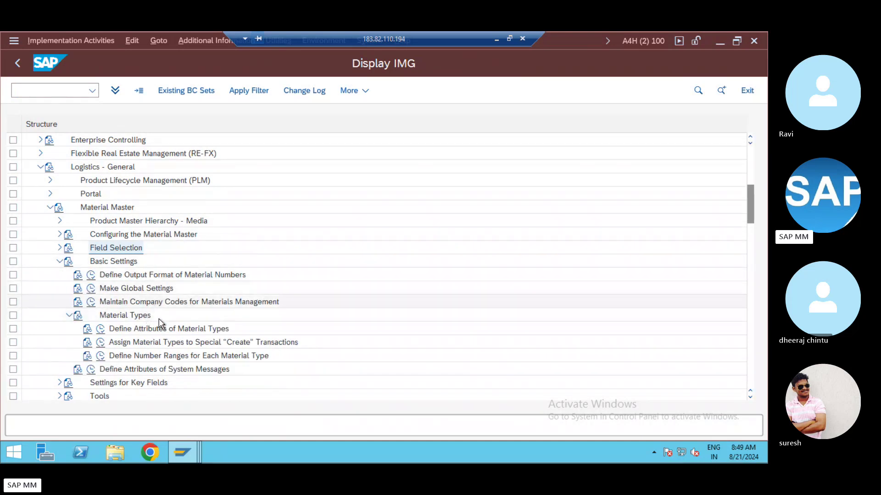
left_click(173, 306)
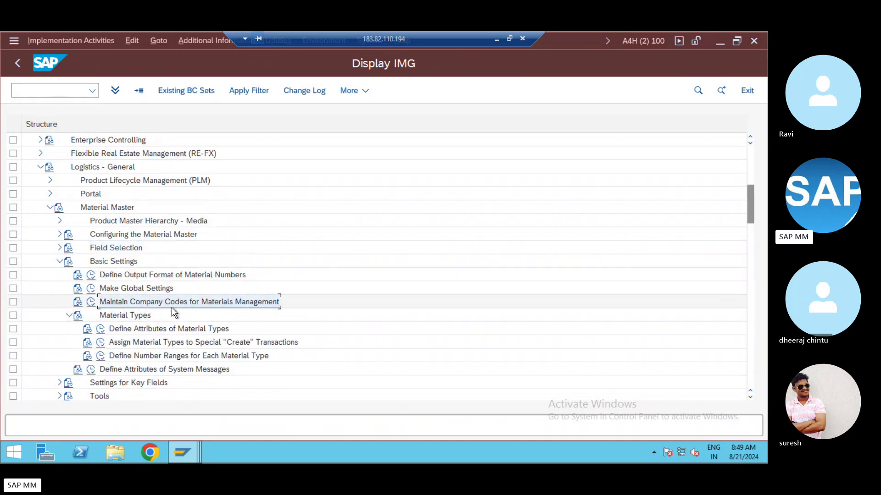
left_click(128, 292)
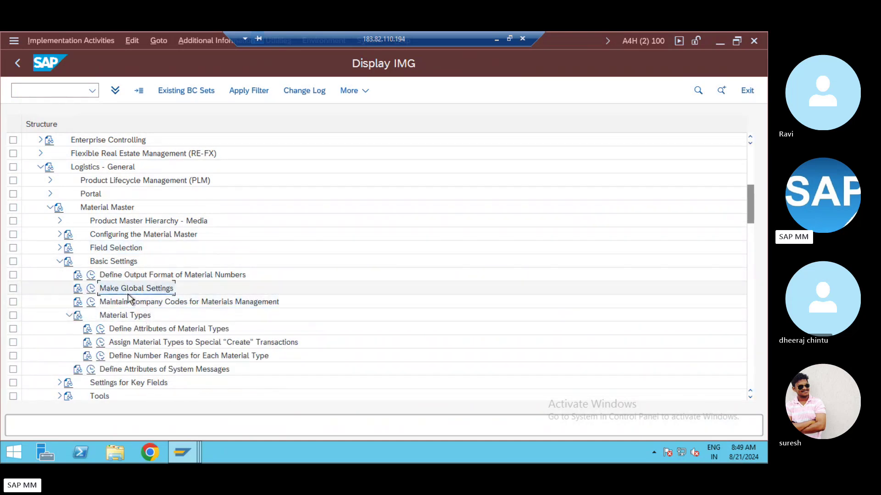
left_click(165, 317)
left_click(158, 329)
left_click(163, 342)
left_click(166, 356)
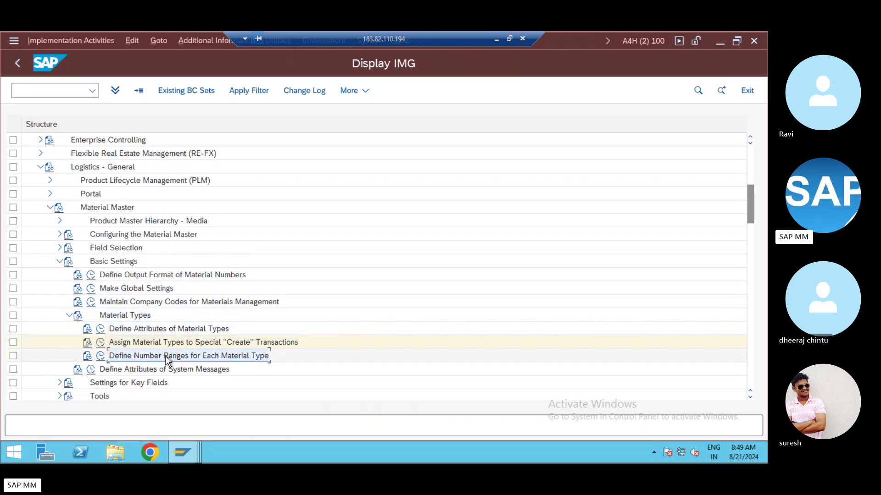
Open Assign Material Types to Special "Create" Transactions and examine the group assigned to material type HALB.
left_click(197, 343)
left_click(100, 343)
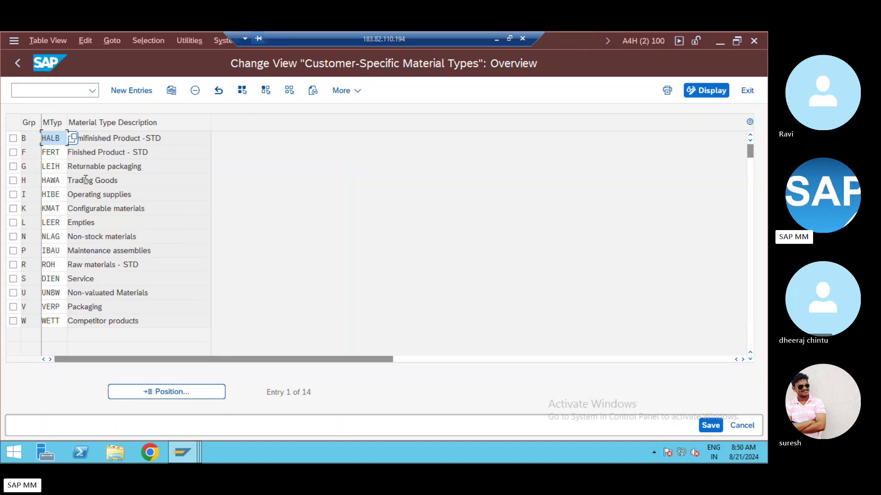
left_click(26, 138)
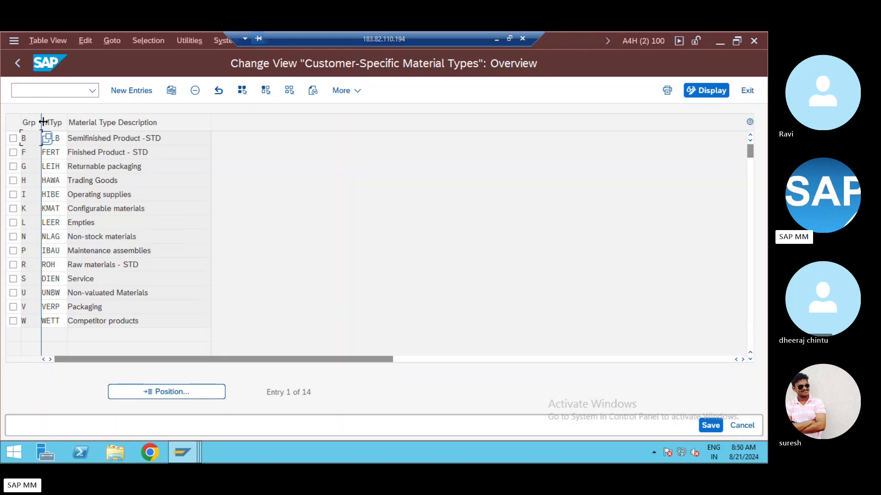
key("Tab")
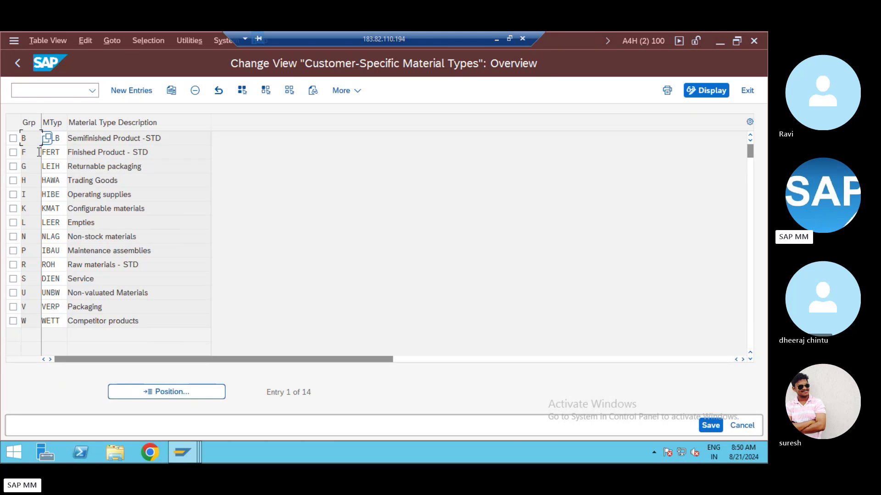
Try transaction MM0F in a new session, then open the Create Material transaction for finished products.
left_click(52, 88)
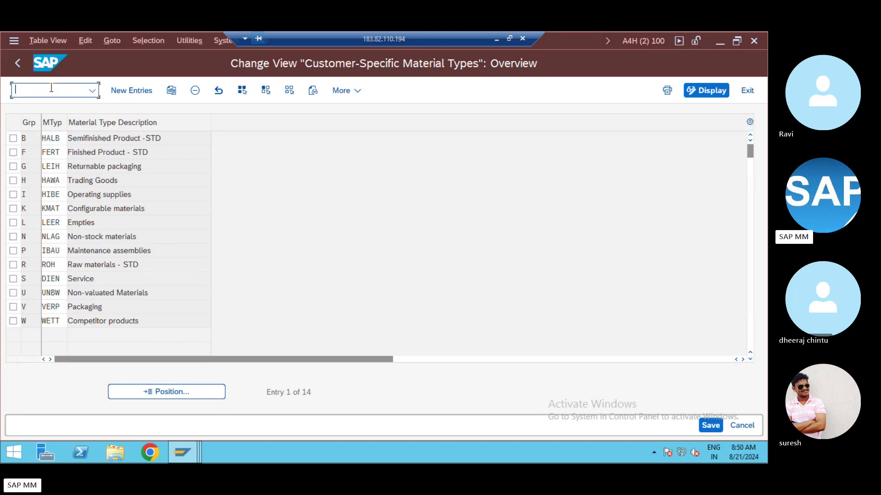
type("/omm0")
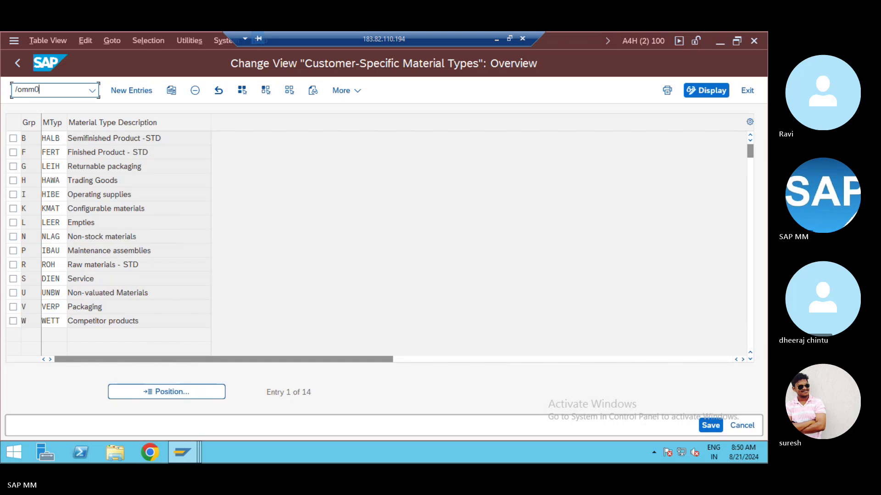
key("Return")
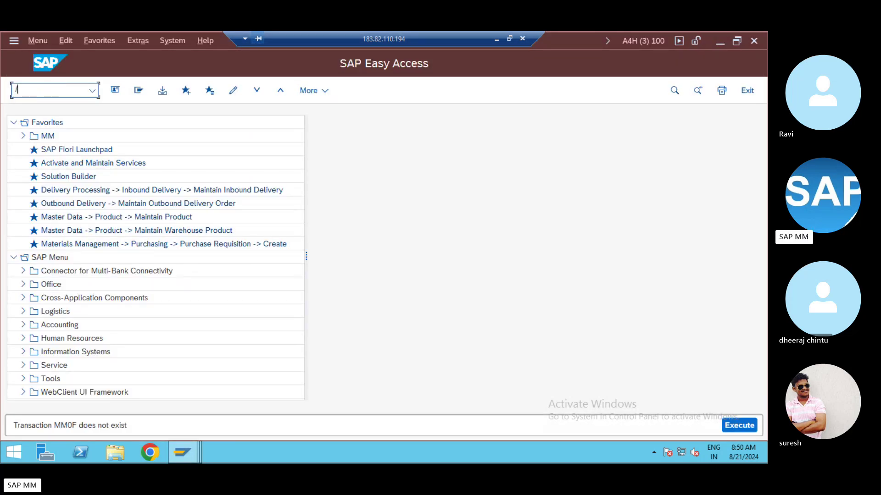
type("6")
key("Return")
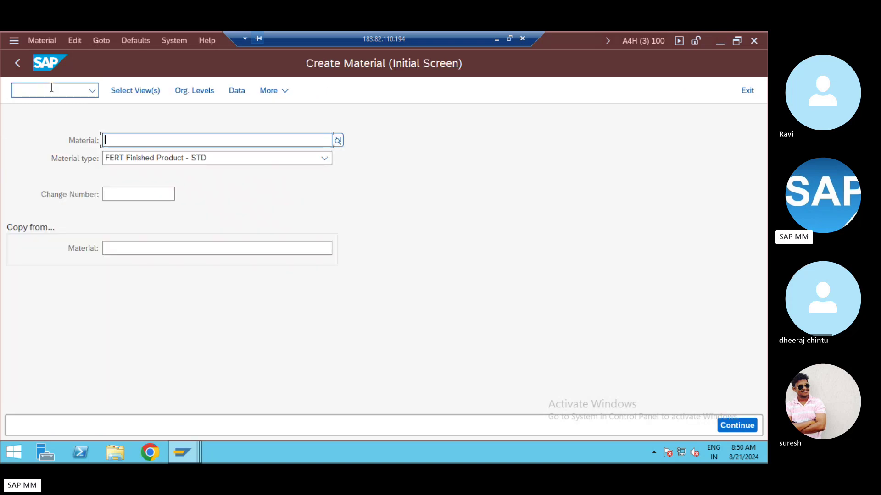
Compare the preset material type FERT in Create Material with the group F entry in Customer-Specific Material Types.
left_click(125, 157)
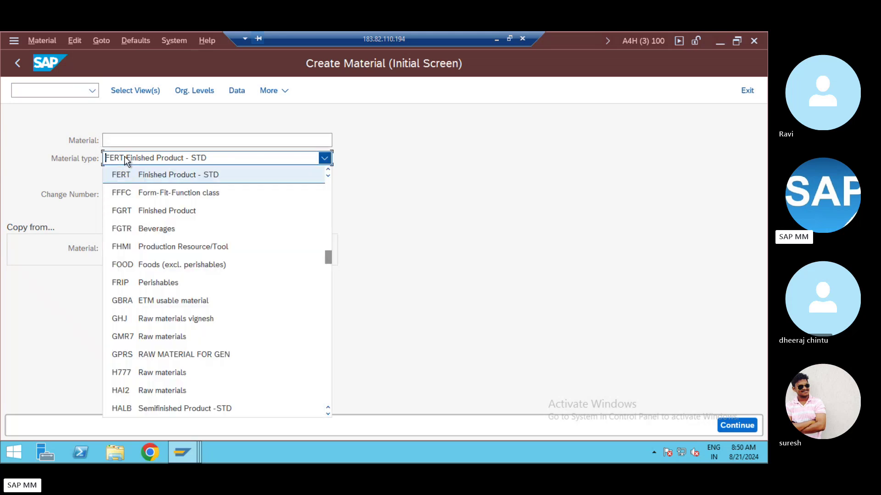
left_click(164, 165)
key("alt+Tab")
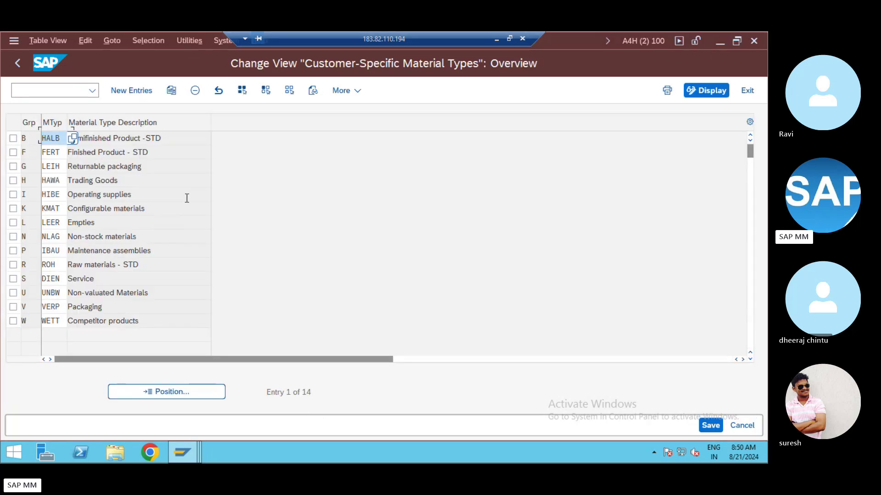
left_click(26, 152)
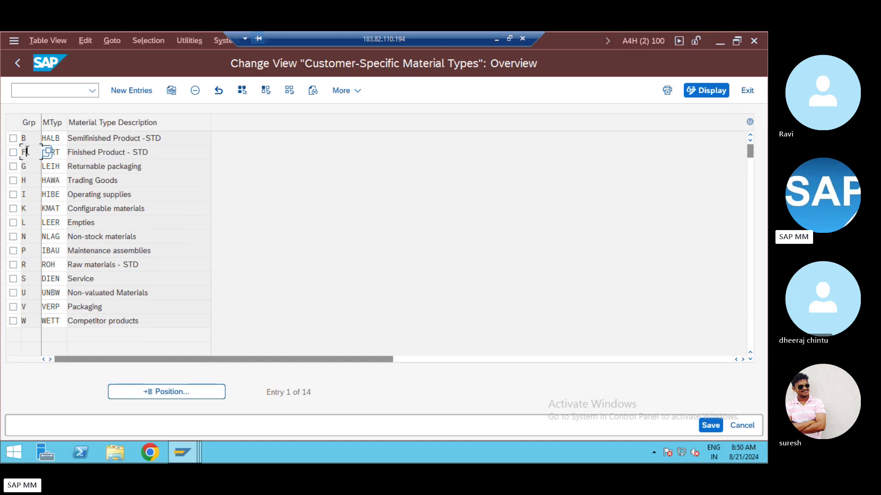
double_click(64, 152)
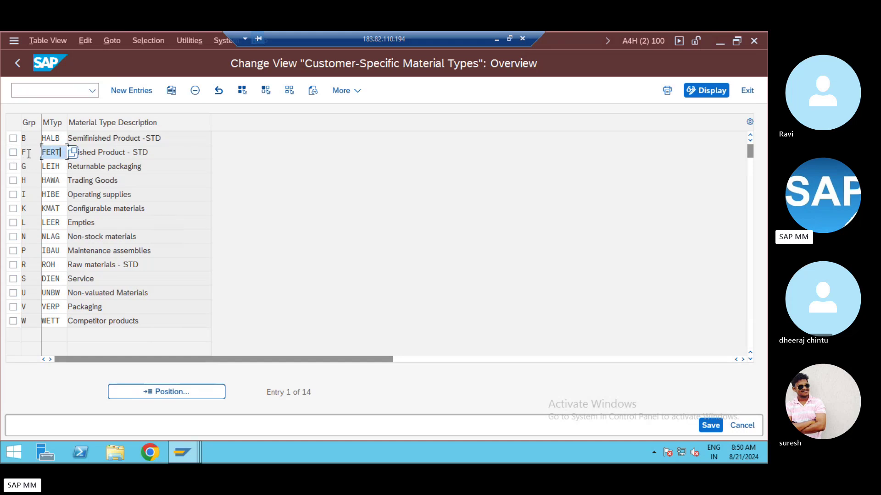
Check the group letter of HALB in Customer-Specific Material Types and open Create Material for it with transaction /nmmb1.
key("alt+Tab")
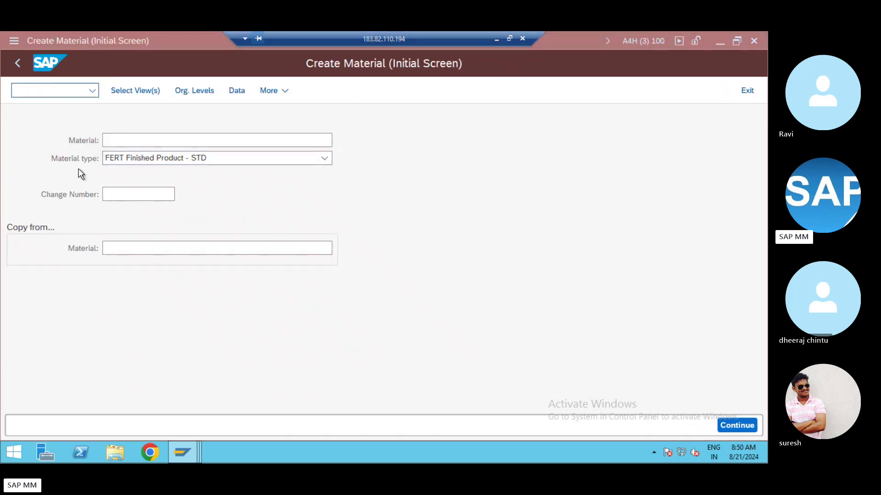
left_click(48, 91)
type("/")
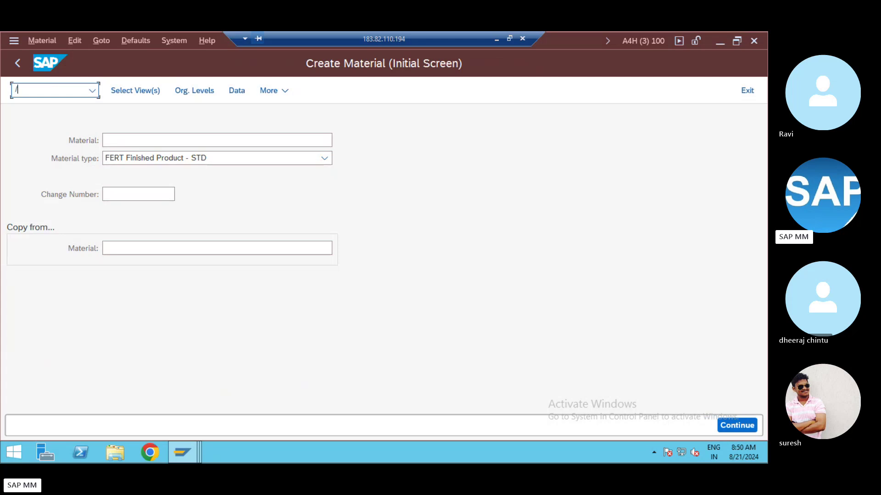
type("nmm01")
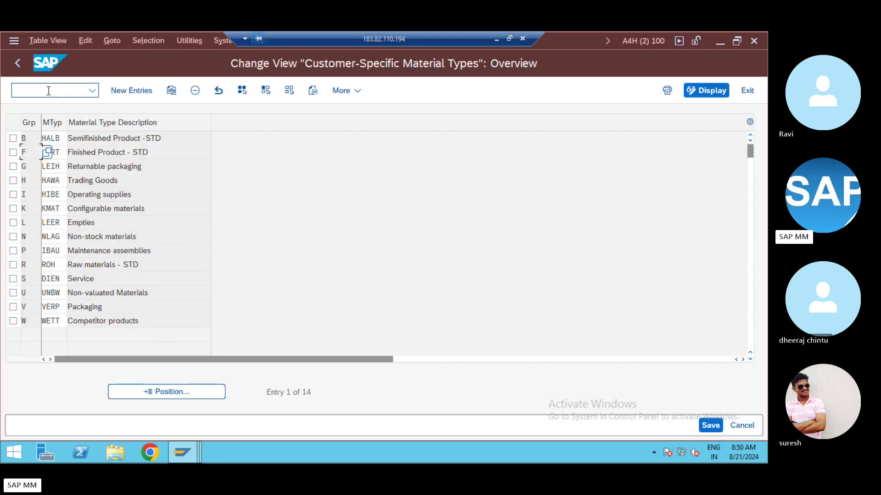
key("alt+Tab")
left_click(29, 137)
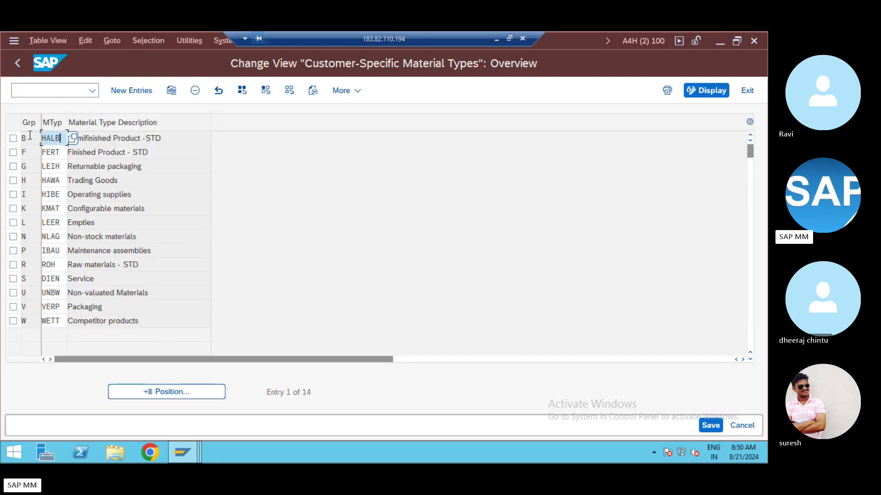
double_click(51, 138)
key("alt+Tab")
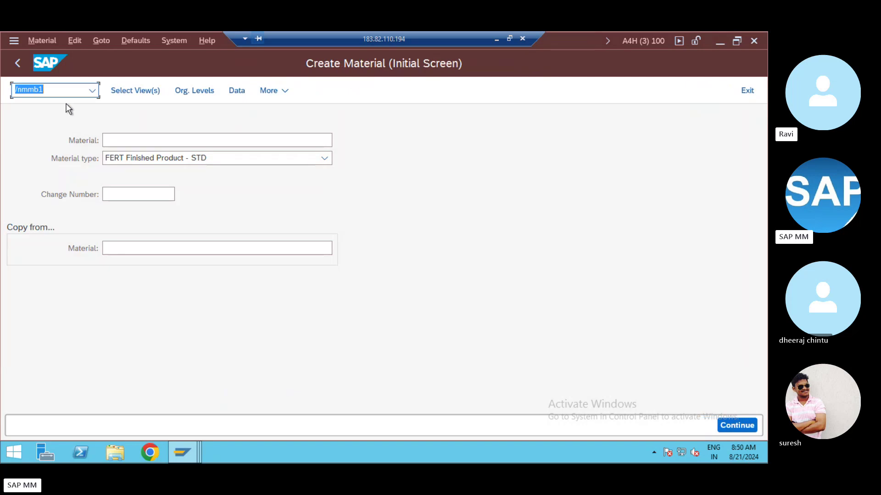
key("Return")
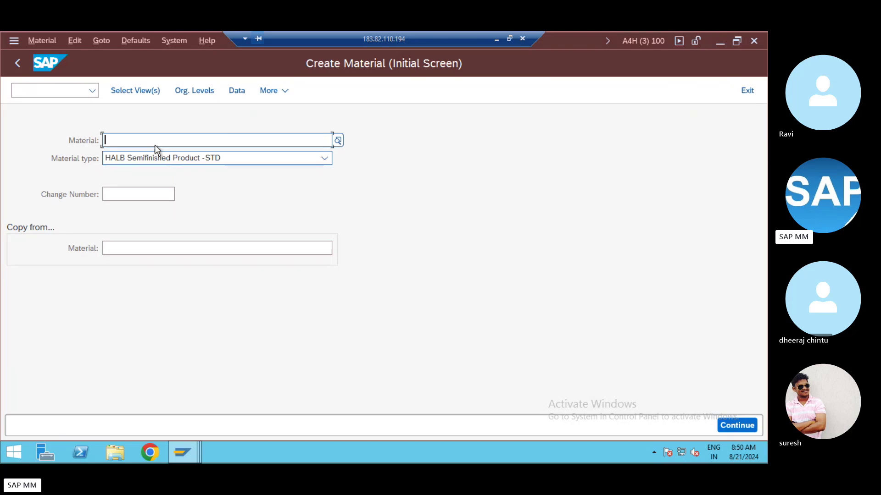
Look up the group K entry for KMAT configurable materials and open its Create Material transaction MMK1.
left_click(49, 93)
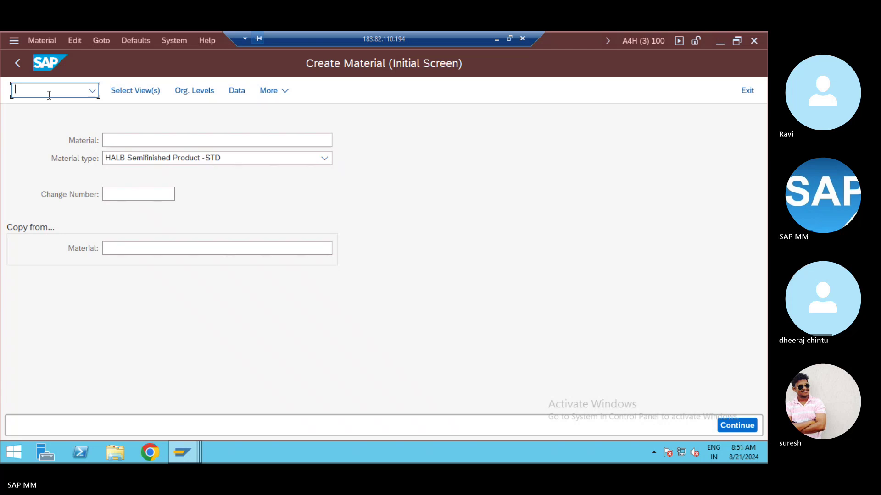
key("alt+Tab")
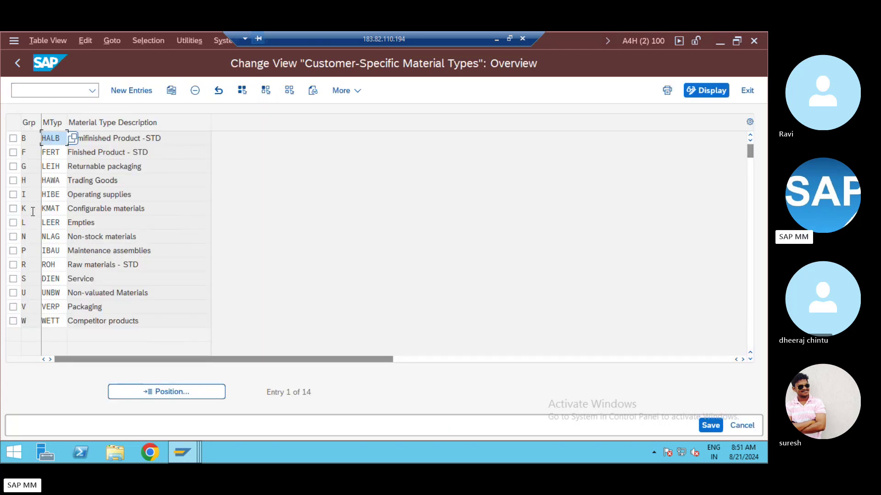
left_click(46, 209)
left_click(101, 209)
key("alt+Tab")
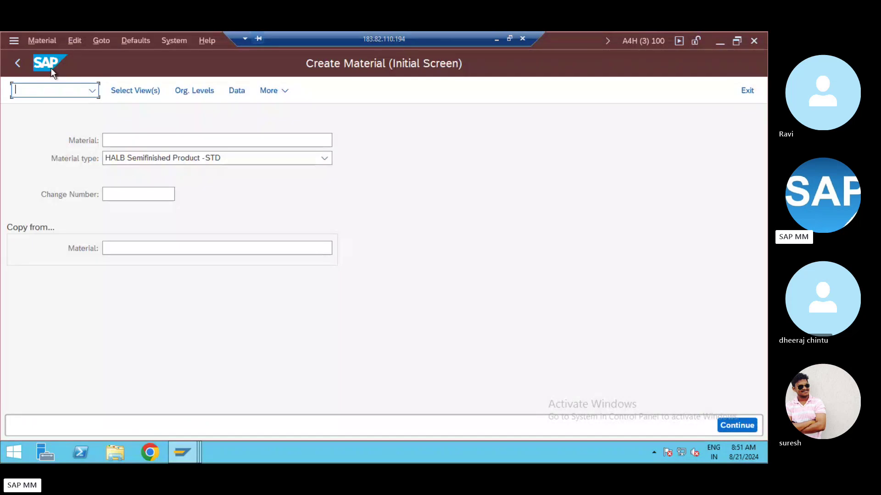
type("/nmm01")
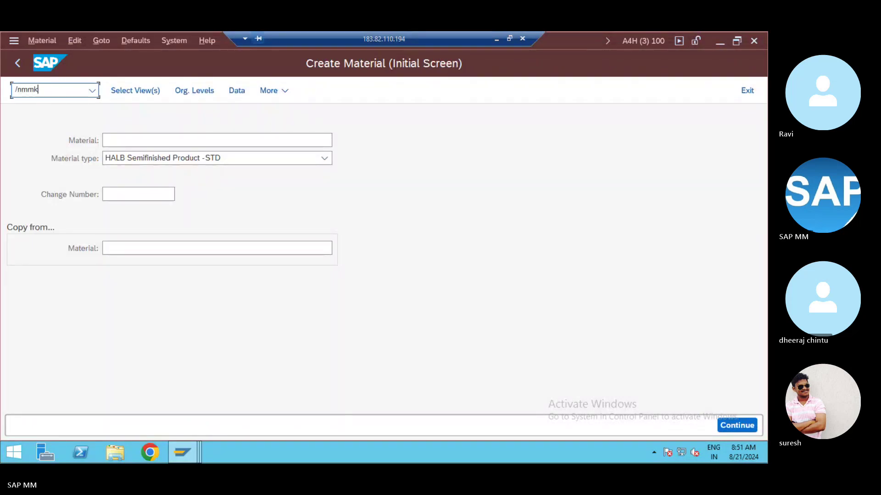
key("Return")
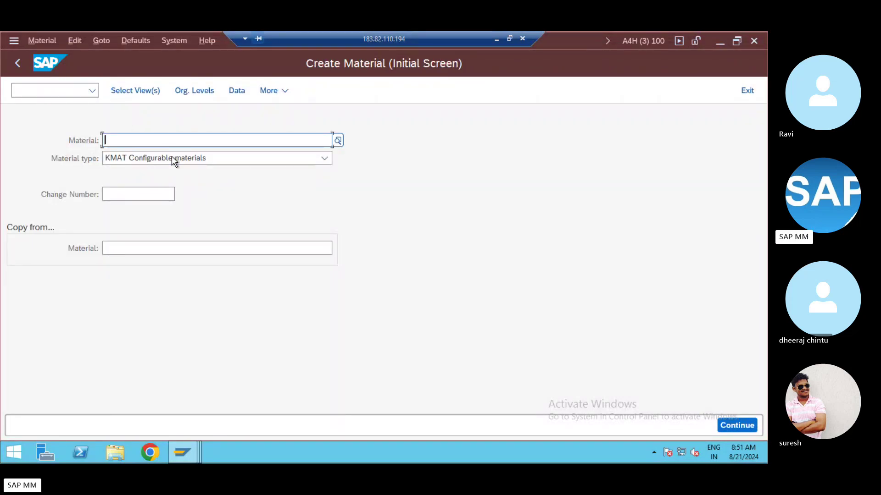
Return from Customer-Specific Material Types to the IMG structure and expand Tools to go over the material master data transfer activities.
left_click(47, 95)
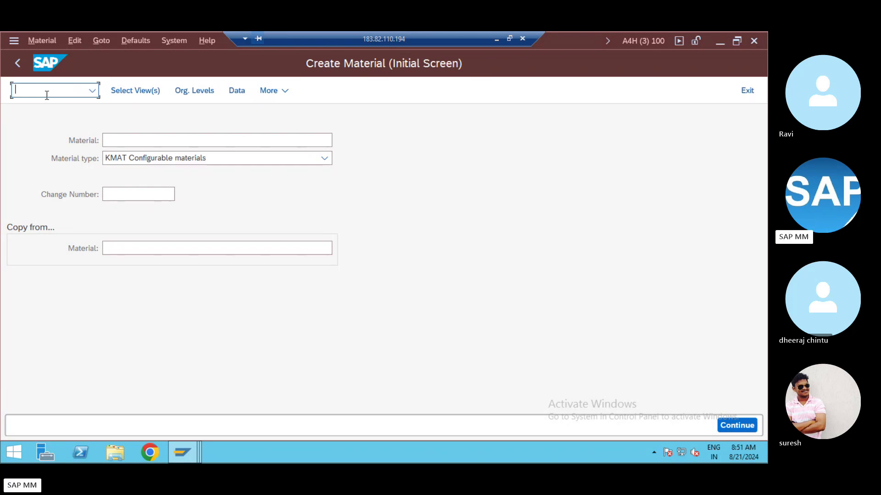
key("alt+Tab")
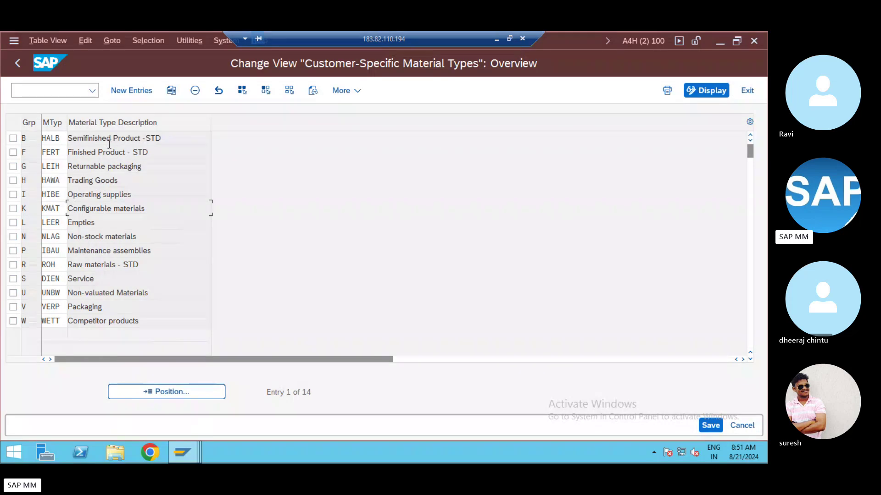
left_click(13, 64)
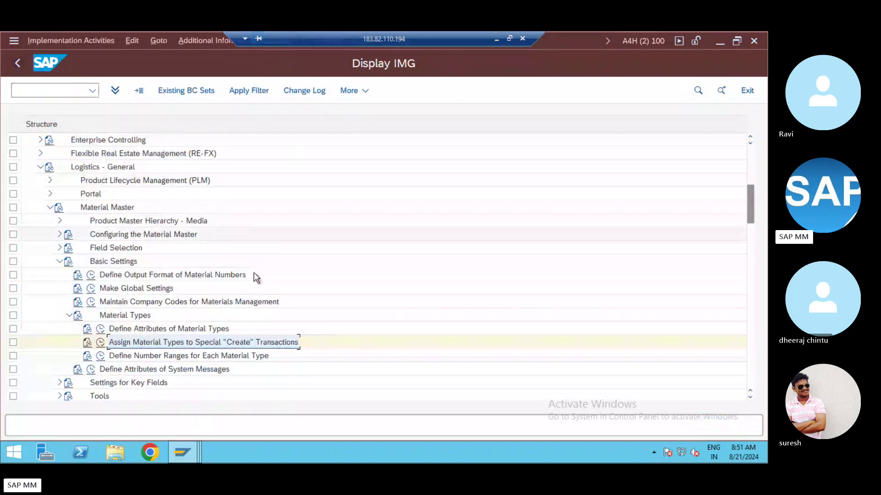
scroll(256, 270, "down", 5)
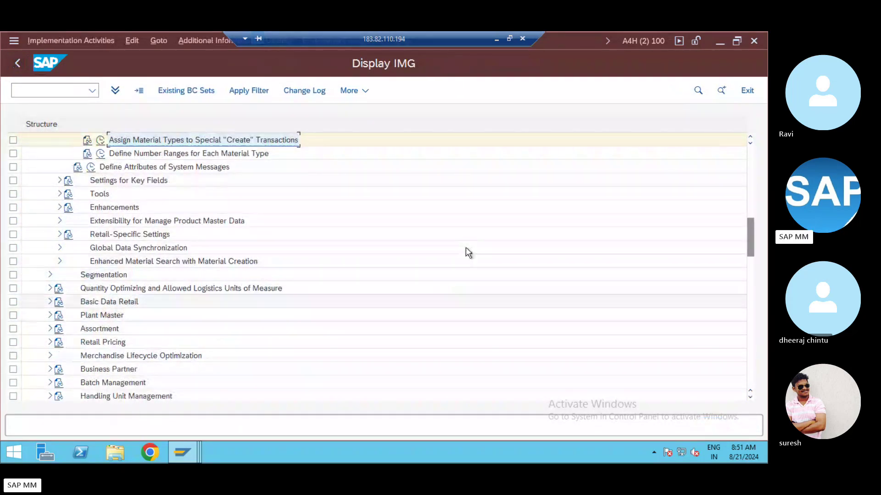
left_click(56, 196)
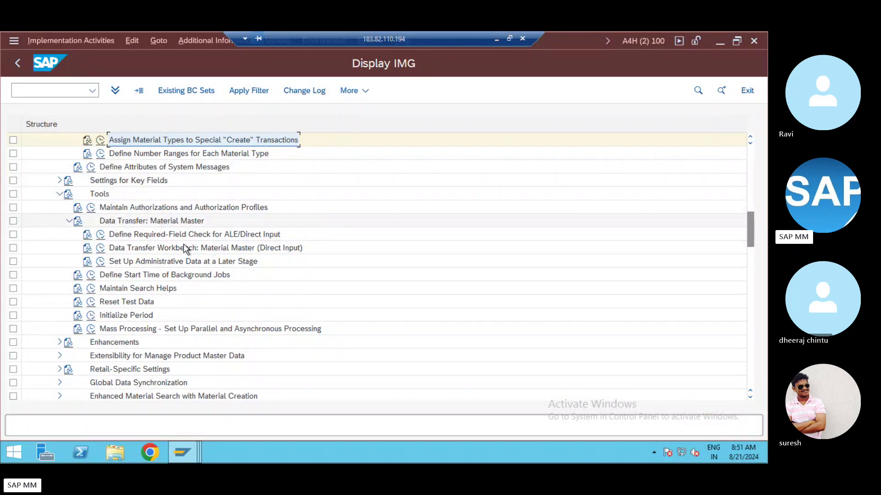
left_click(132, 236)
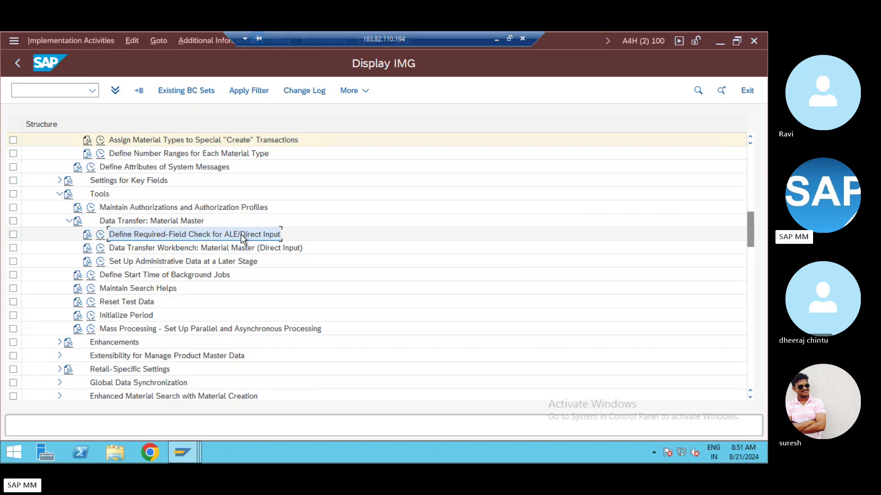
left_click(137, 248)
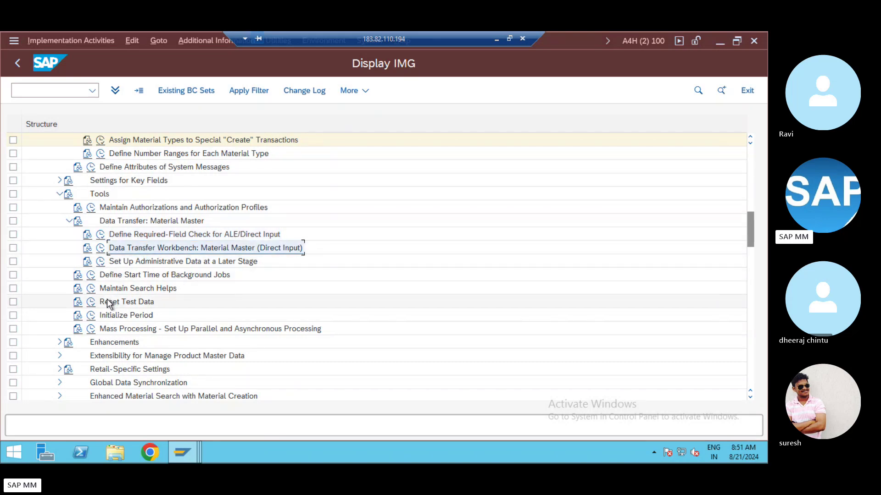
Expand Enhancements under Material Master and go over its number assignment, number display and default data activities.
scroll(114, 326, "down", 1)
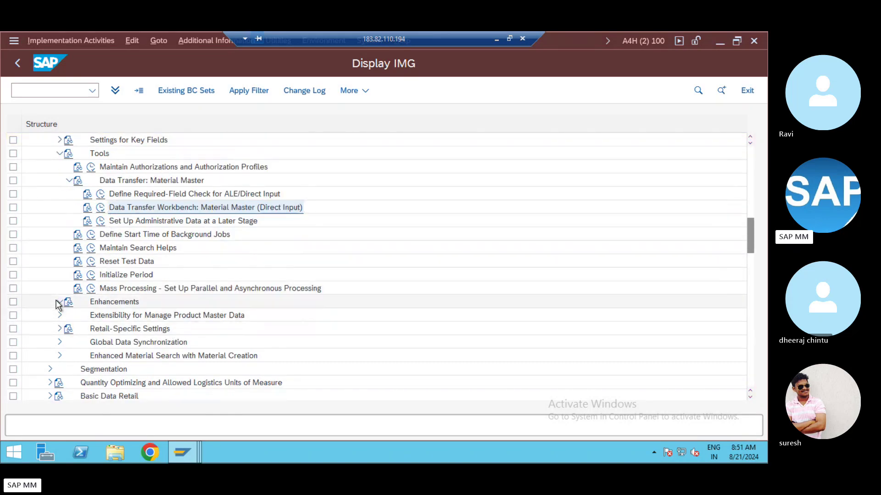
left_click(59, 303)
left_click(171, 304)
left_click(175, 316)
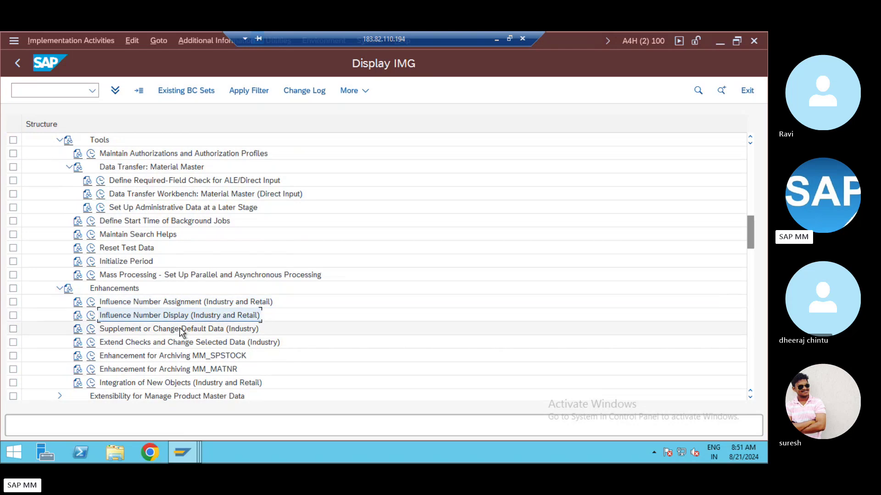
left_click(180, 327)
scroll(180, 331, "down", 2)
scroll(174, 337, "down", 2)
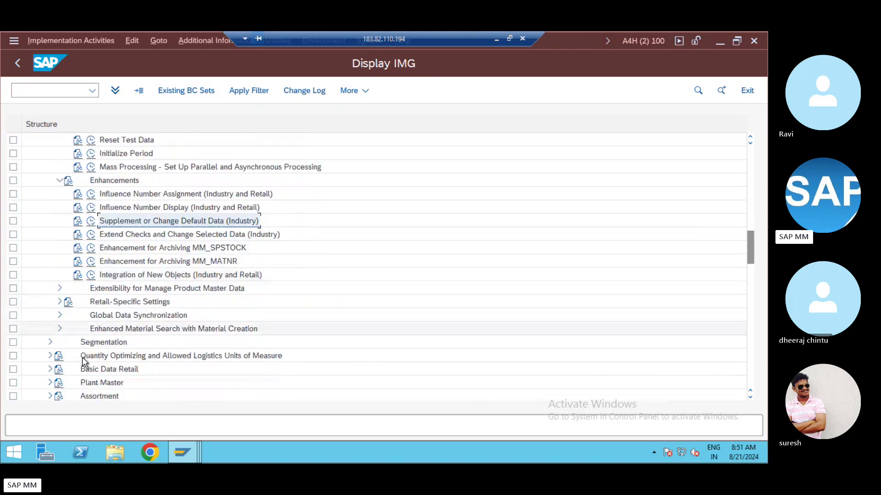
Expand Extensibility for Manage Product Master Data and Global Data Synchronization to review their BAdI and message type activities.
left_click(60, 289)
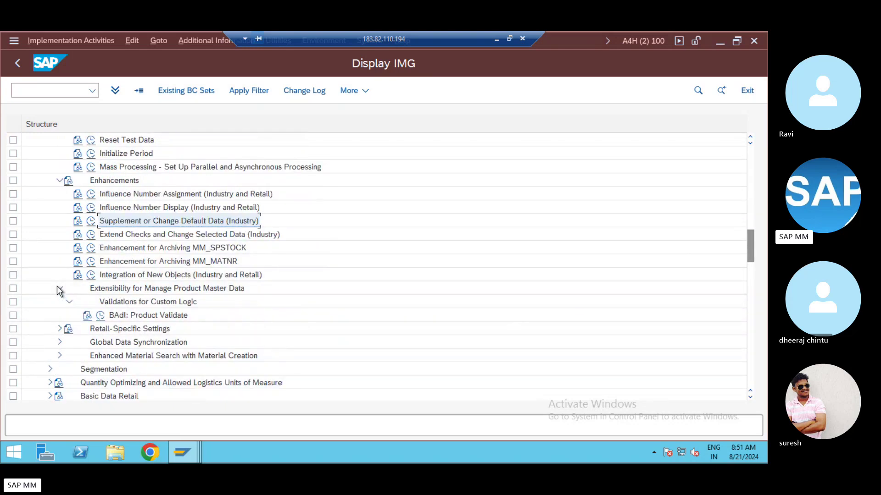
scroll(150, 309, "down", 1)
left_click(148, 289)
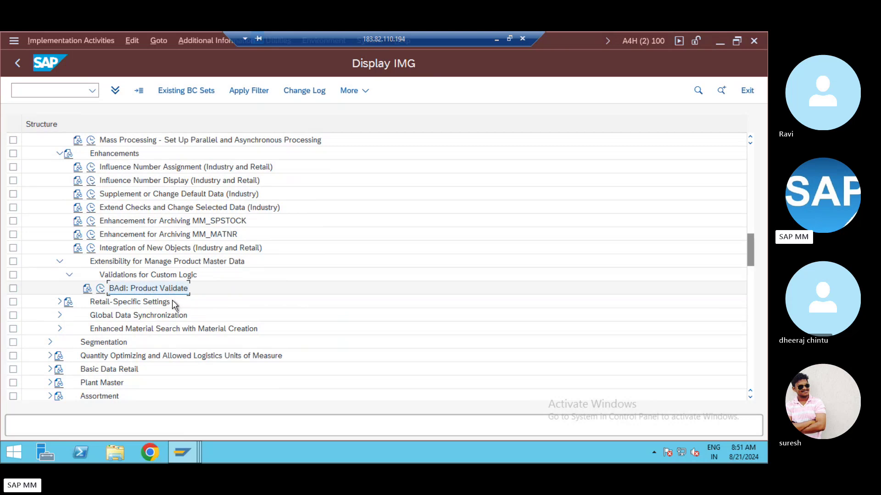
scroll(151, 306, "down", 1)
left_click(59, 288)
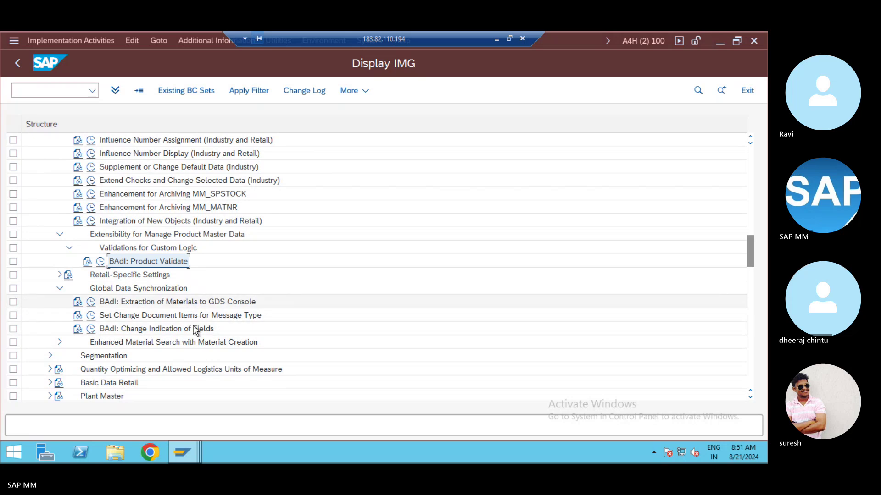
Open Set Change Document Items for Message Type for MATMAS, examine its object, table and field entries, and return to the IMG.
left_click(92, 316)
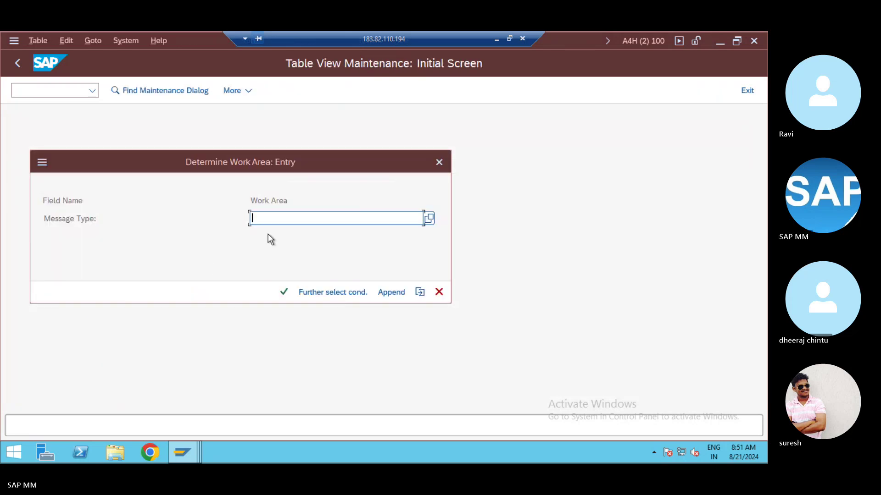
type("mar")
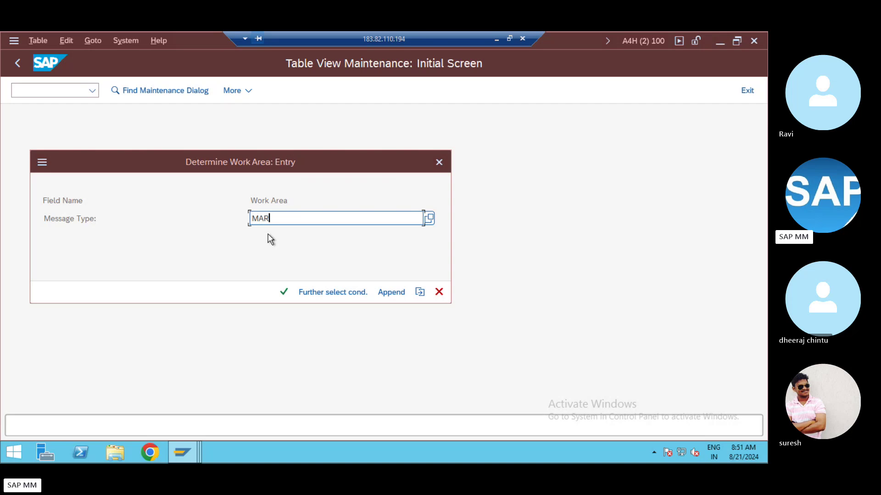
type("tmas")
key("Return")
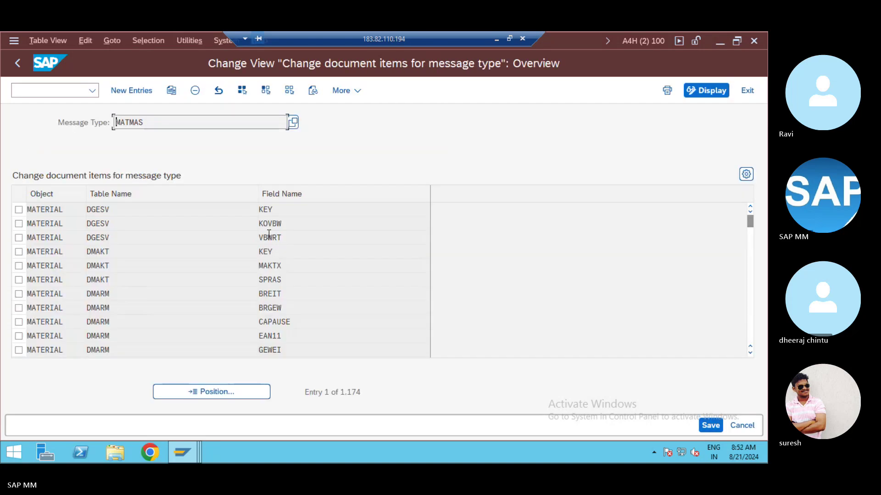
left_click(166, 122)
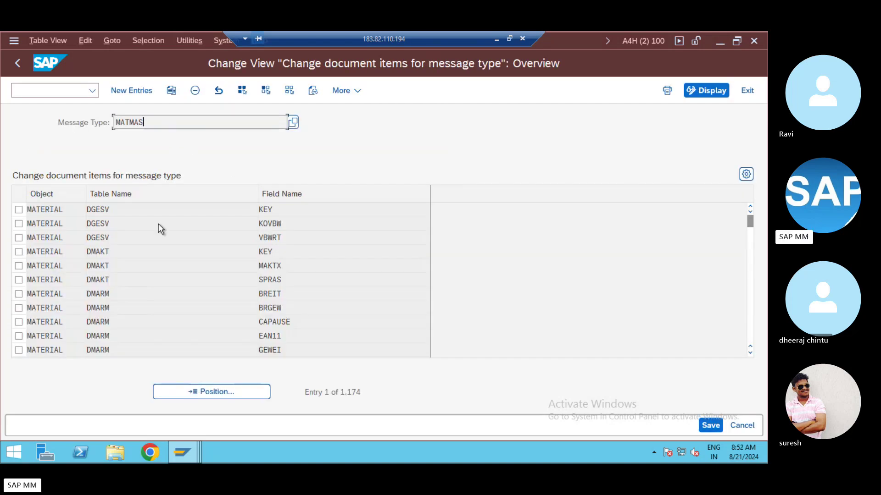
left_click(60, 207)
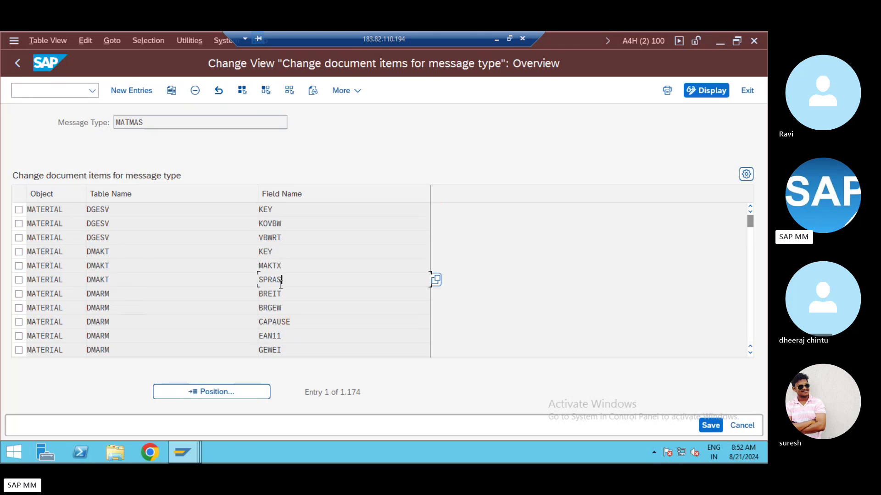
left_click(23, 63)
key("F3")
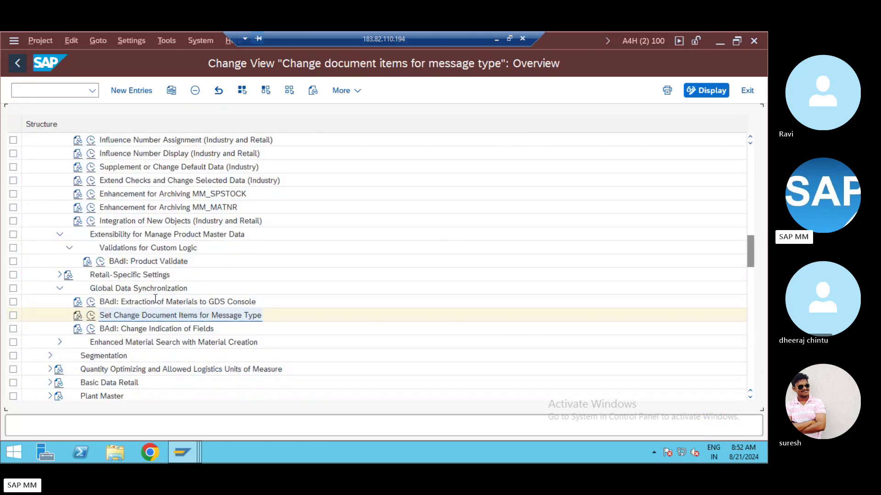